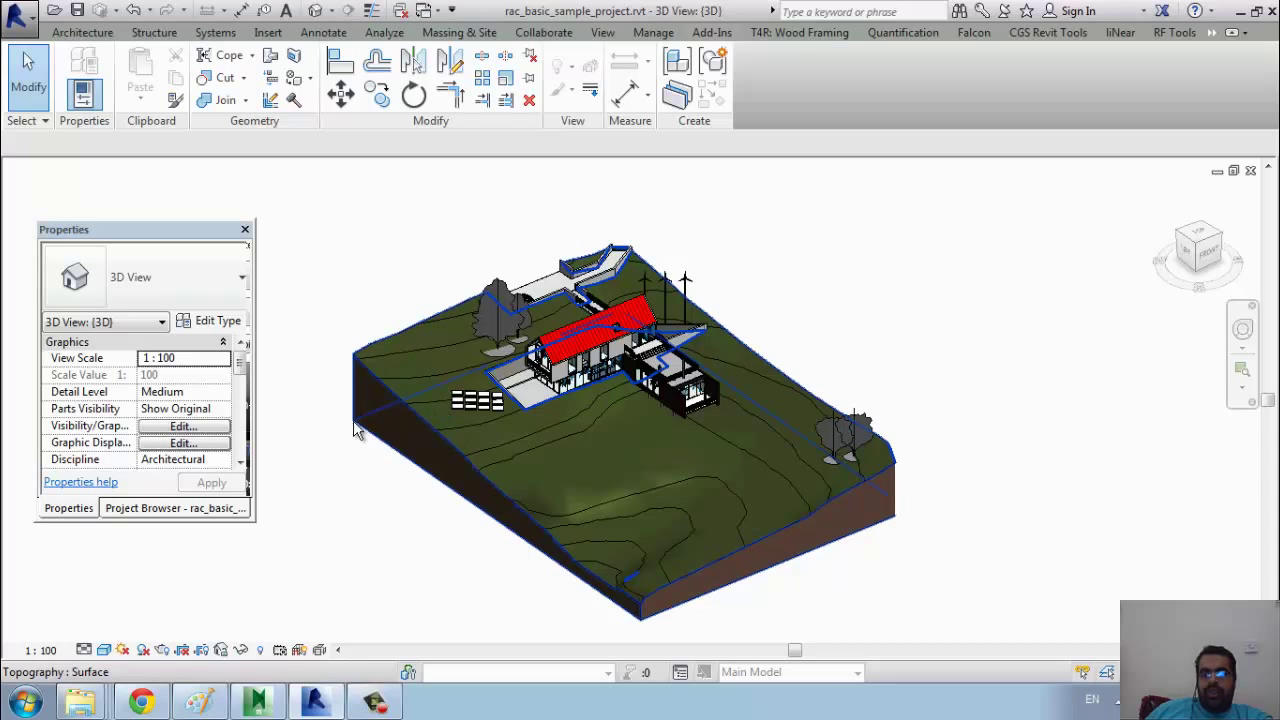
Start a Navisworks 2014 export of the project and review the Revit conversion settings, including the Entire project export scope.
left_click(712, 33)
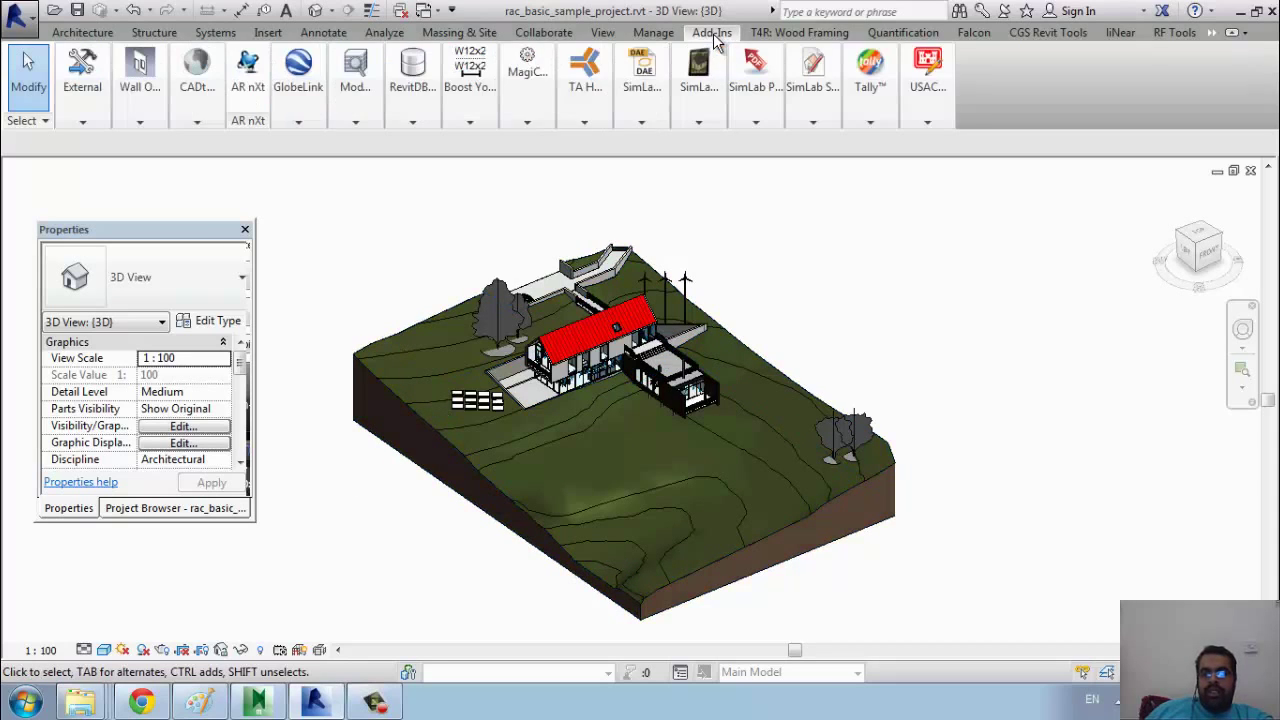
left_click(78, 121)
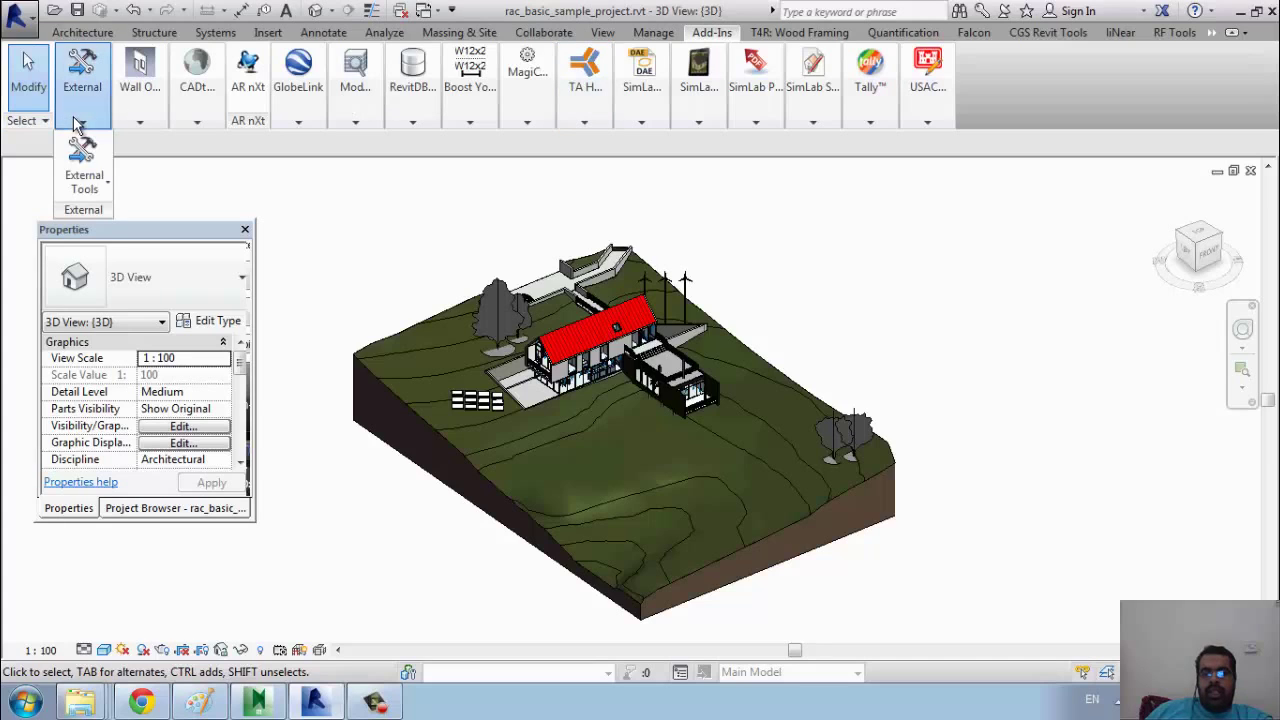
left_click(85, 186)
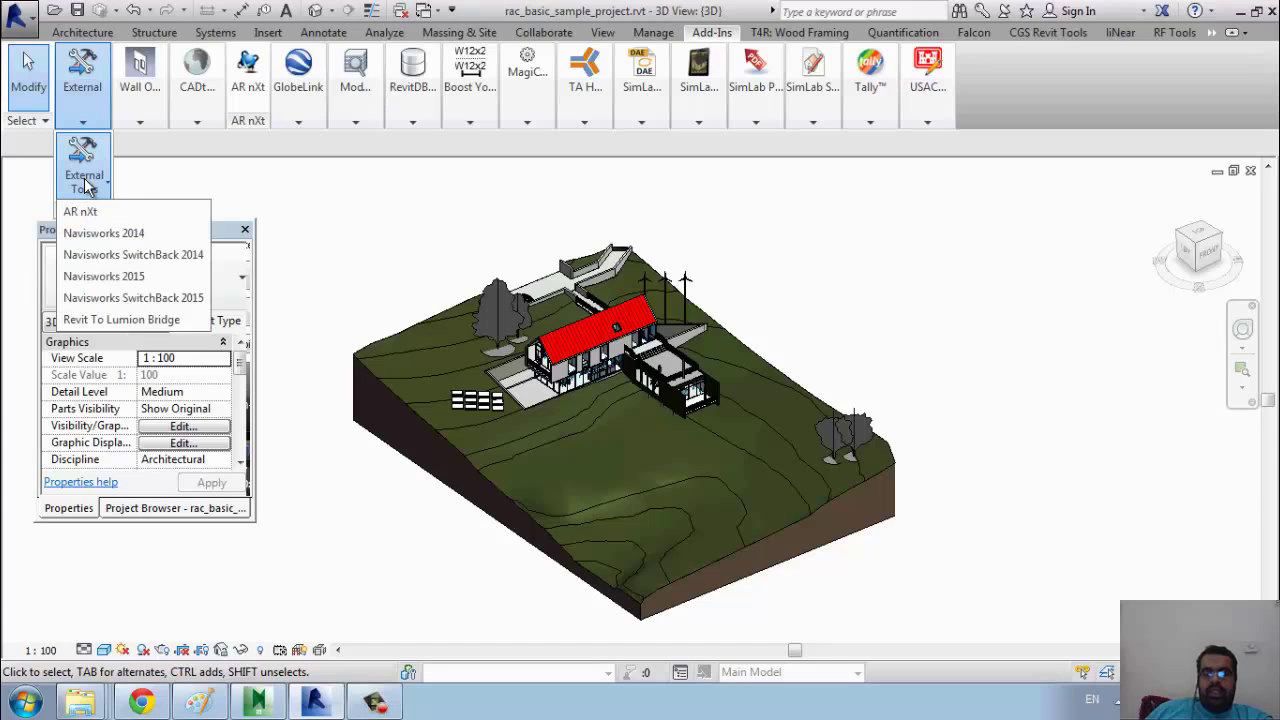
left_click(160, 236)
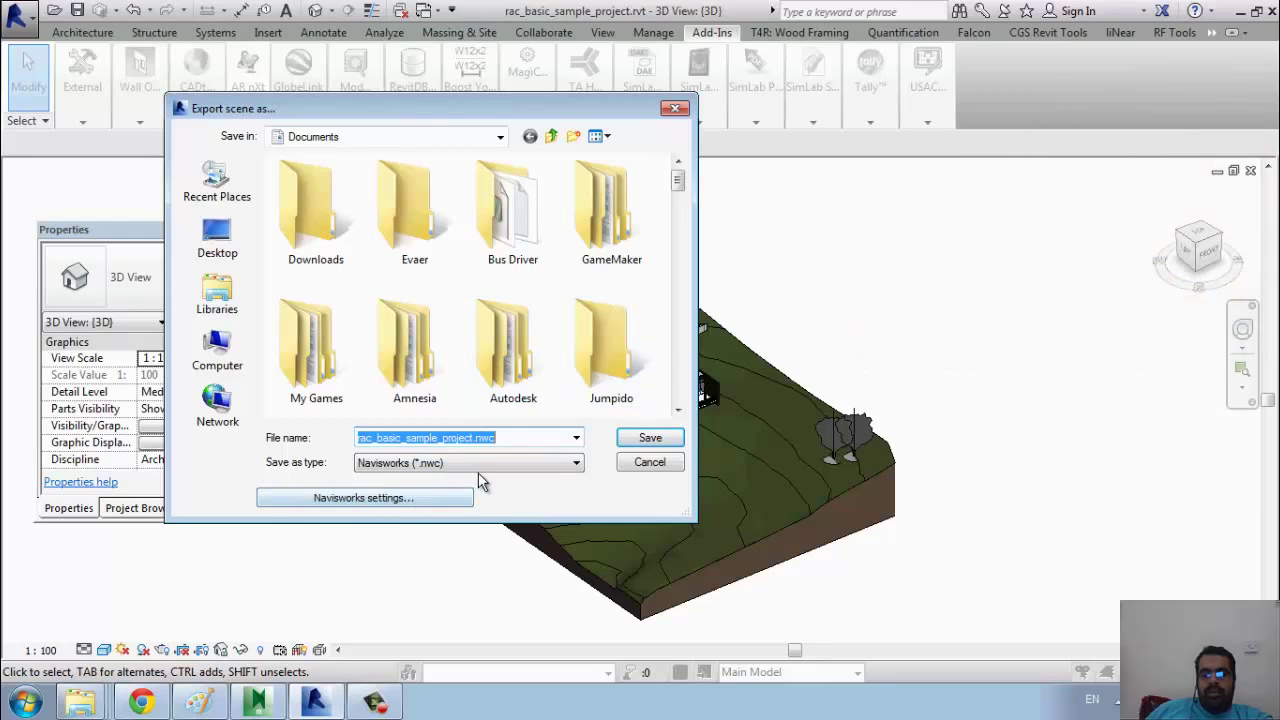
left_click(436, 502)
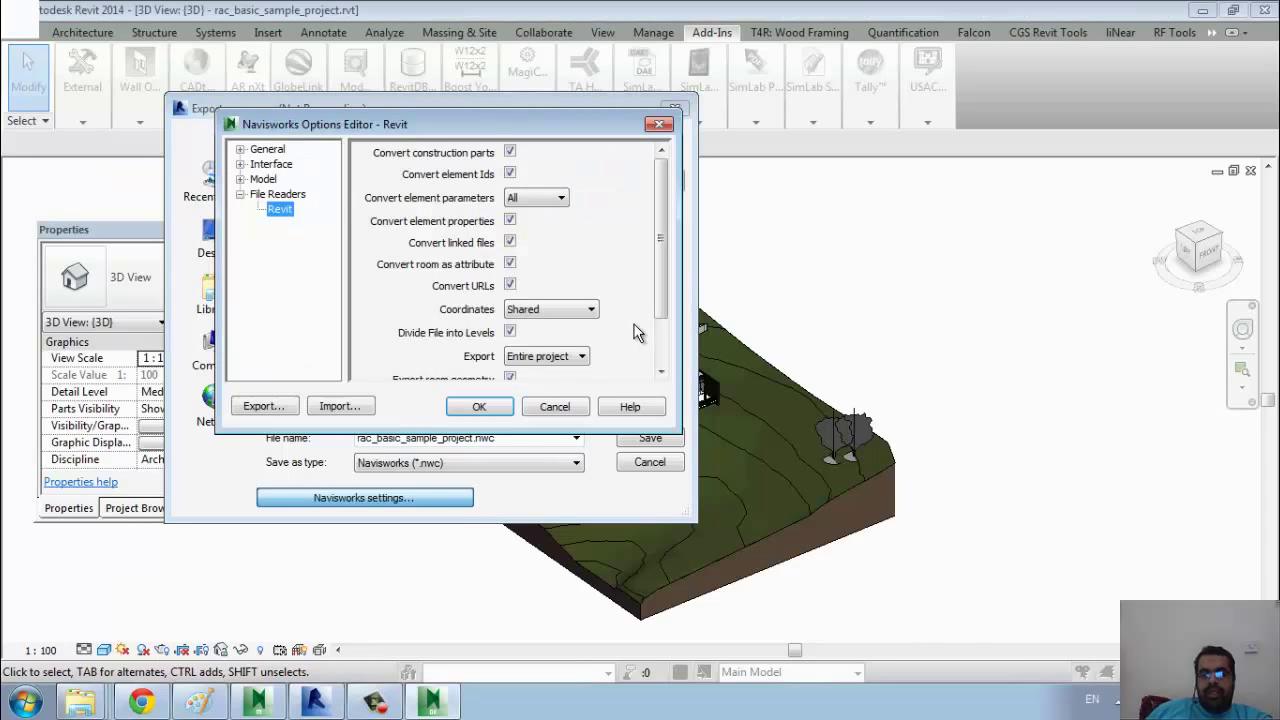
left_click(578, 357)
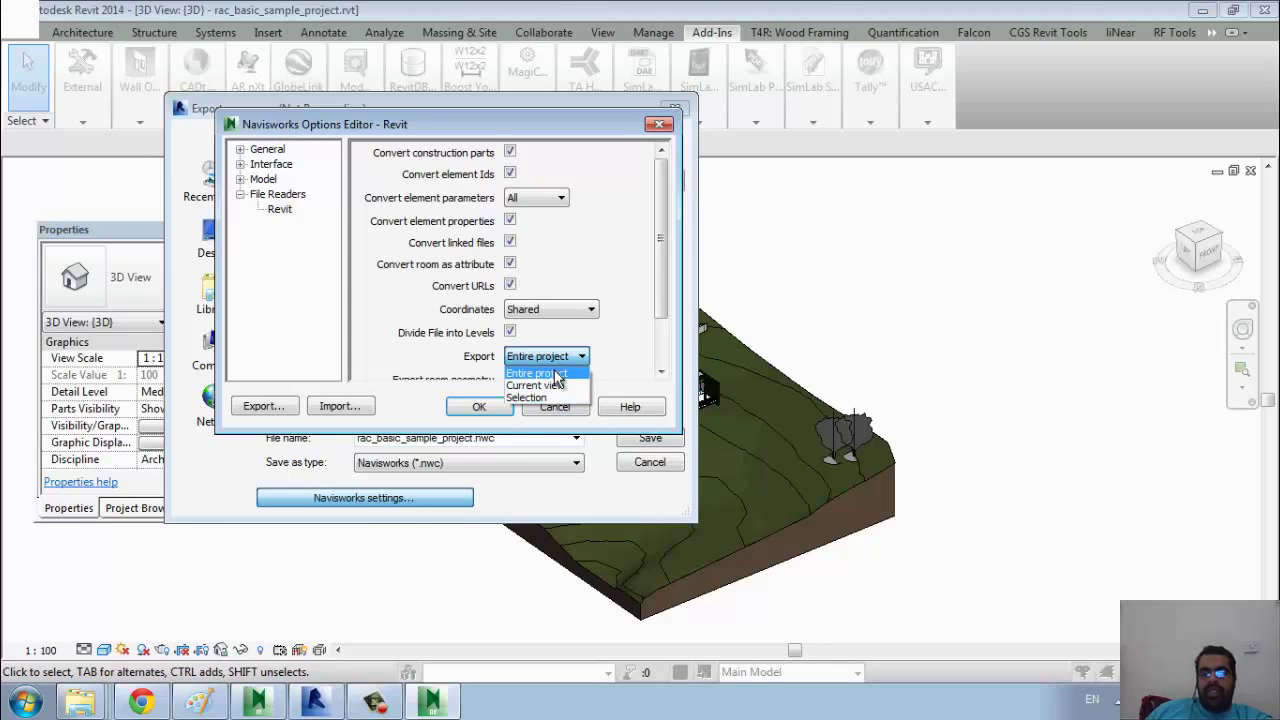
left_click(555, 373)
left_click(555, 407)
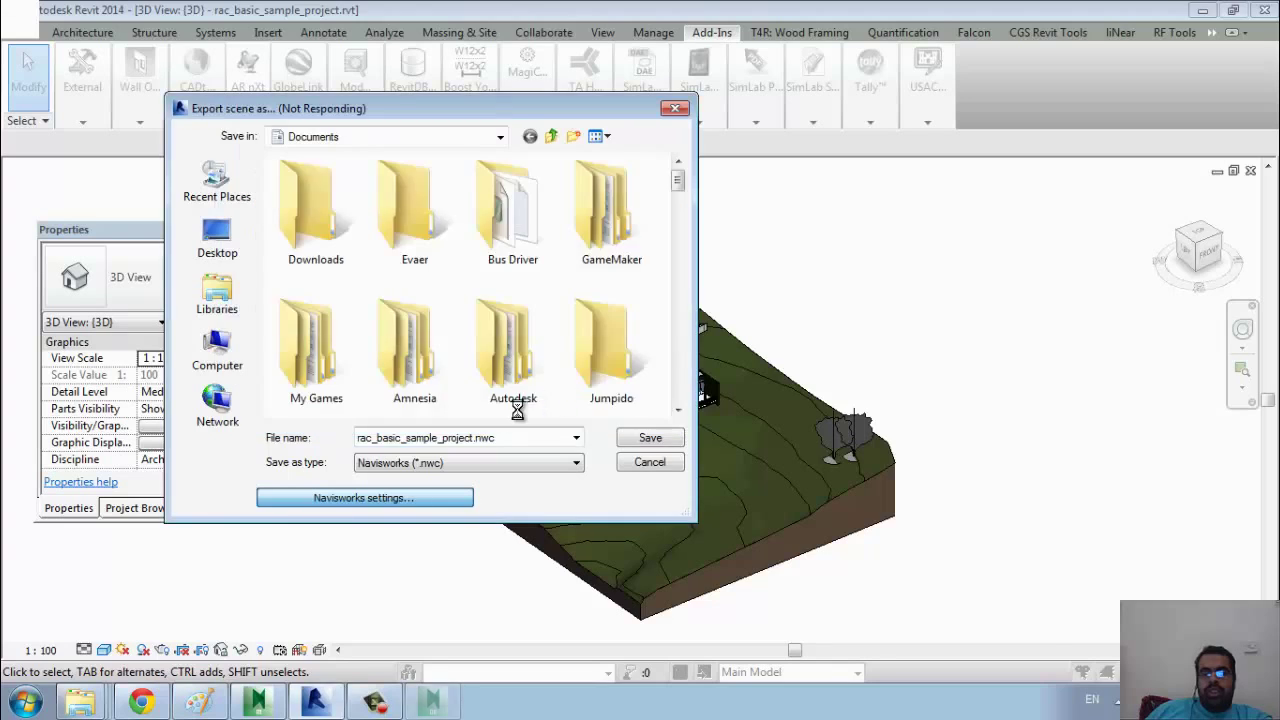
Browse to the navis_eldareen folder on Local Disk (E:) as the export location and cancel the export.
left_click(400, 137)
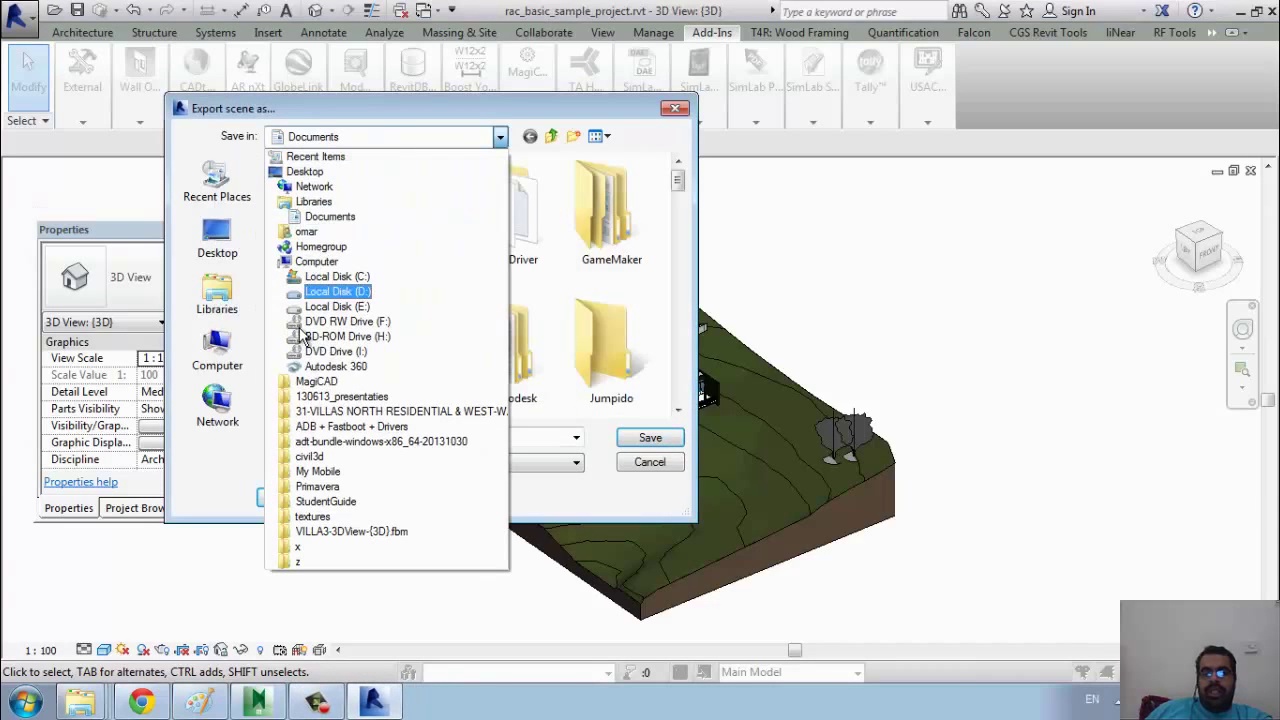
left_click(408, 322)
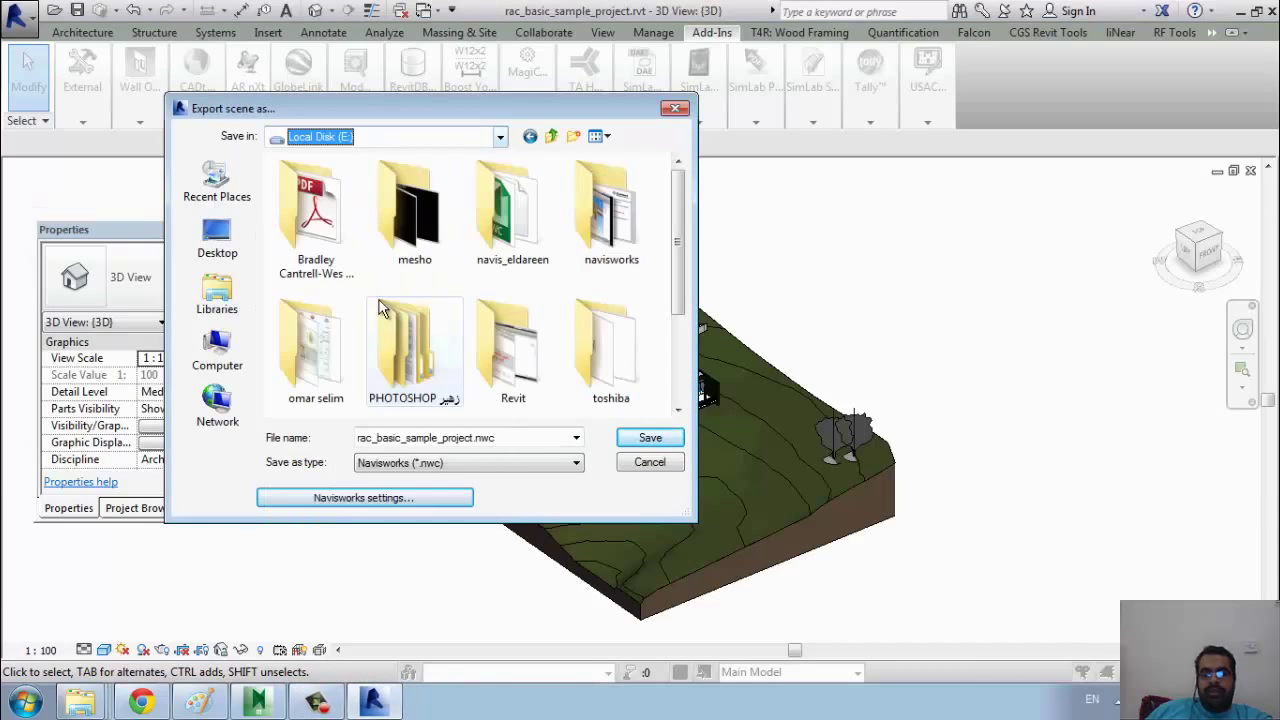
left_click(485, 225)
double_click(485, 225)
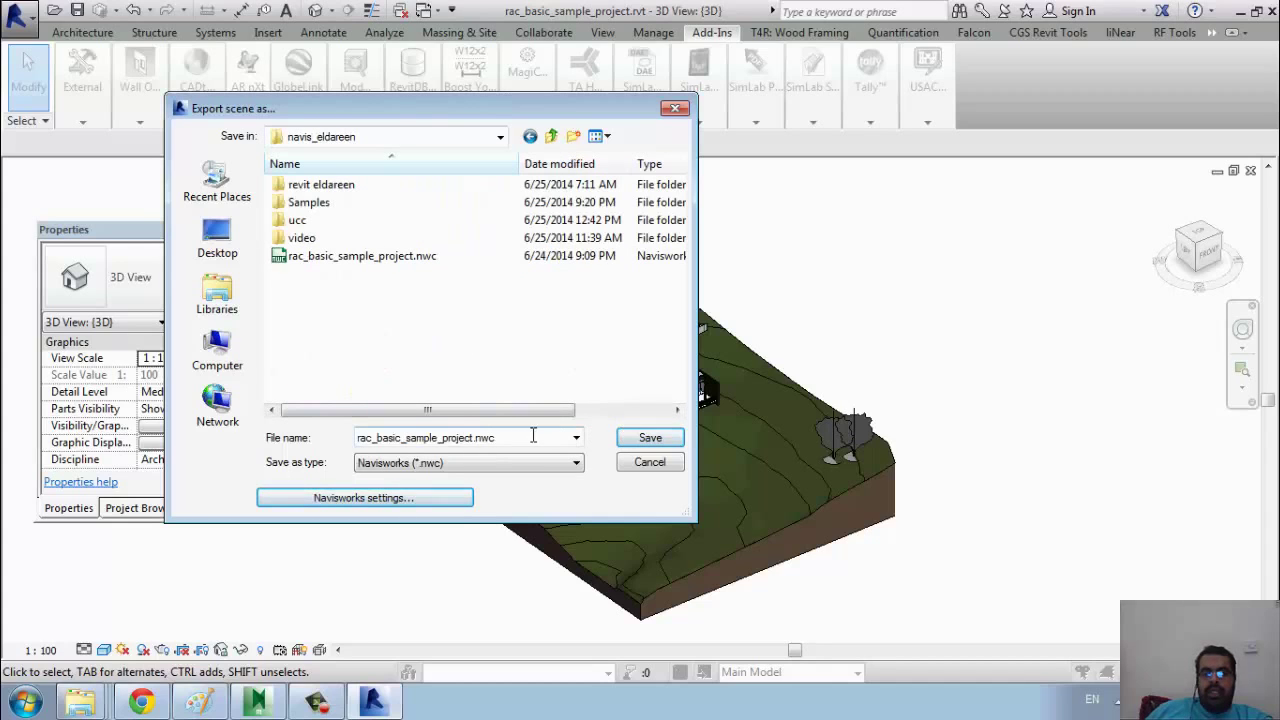
left_click(655, 461)
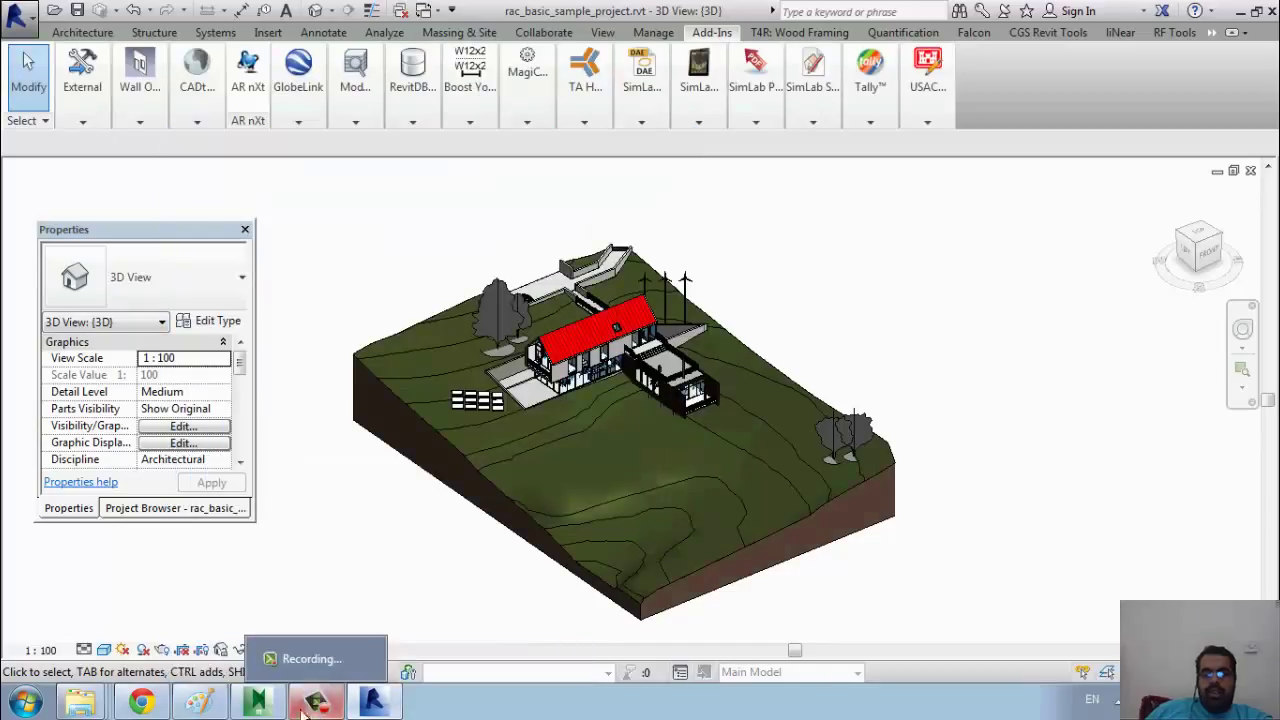
Switch to Navisworks Manage 2014 and start opening a file from the navis_eldareen folder on Local Disk (E:).
left_click(240, 705)
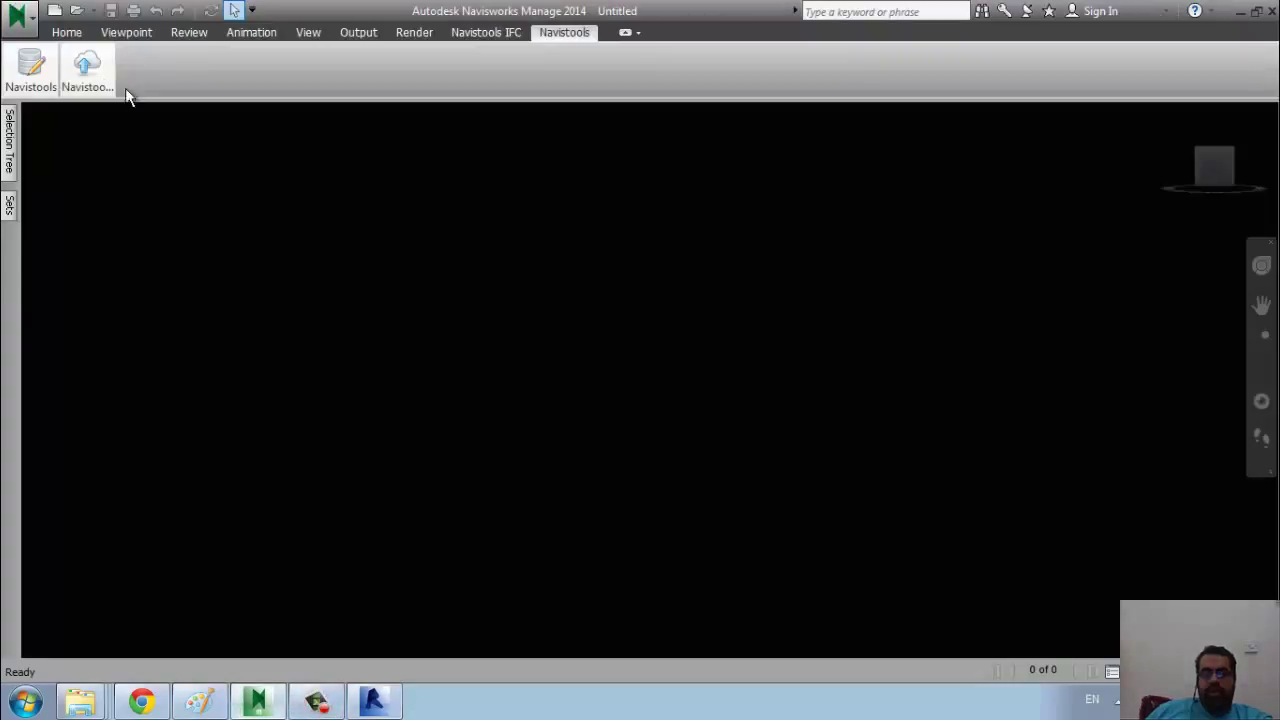
left_click(33, 72)
left_click(66, 33)
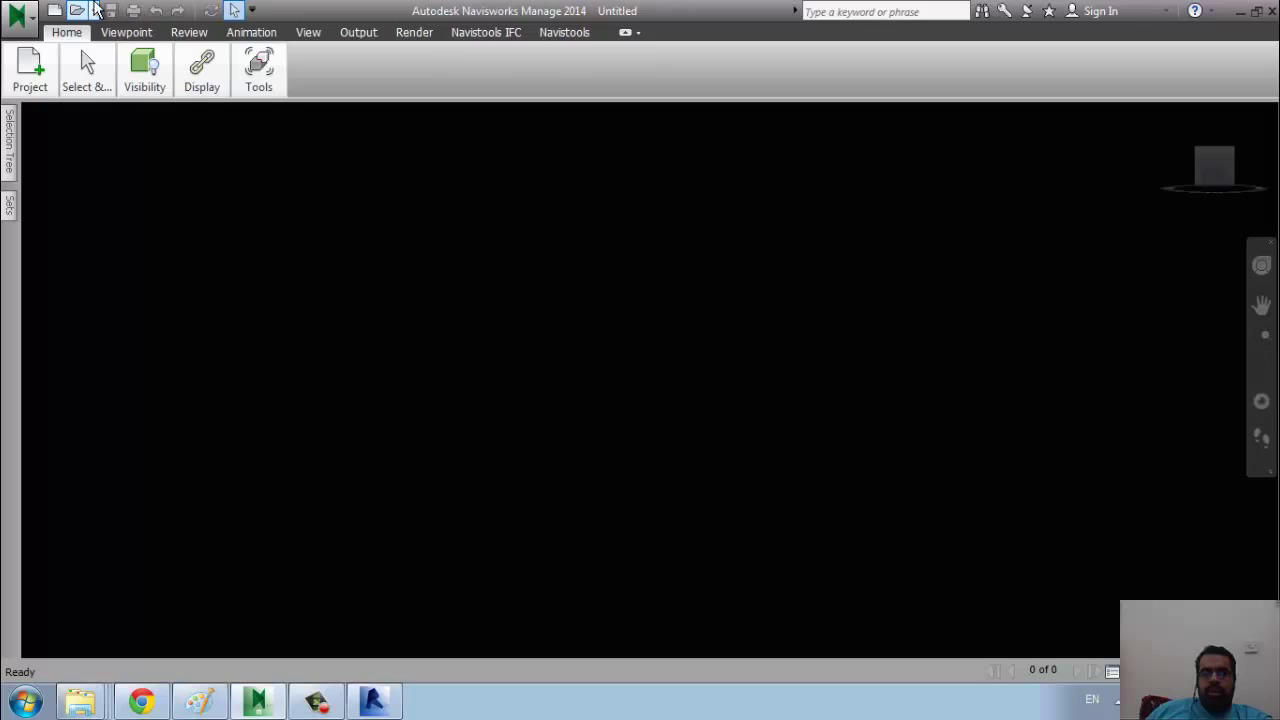
left_click(77, 11)
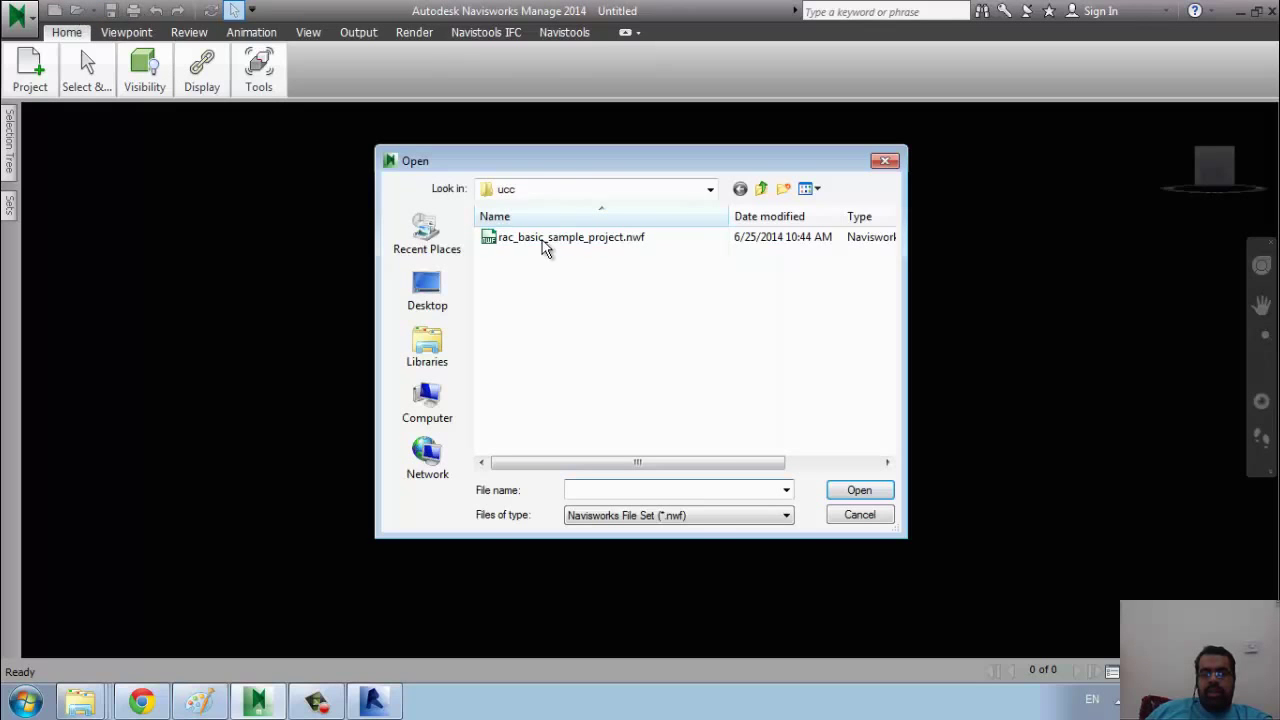
left_click(594, 187)
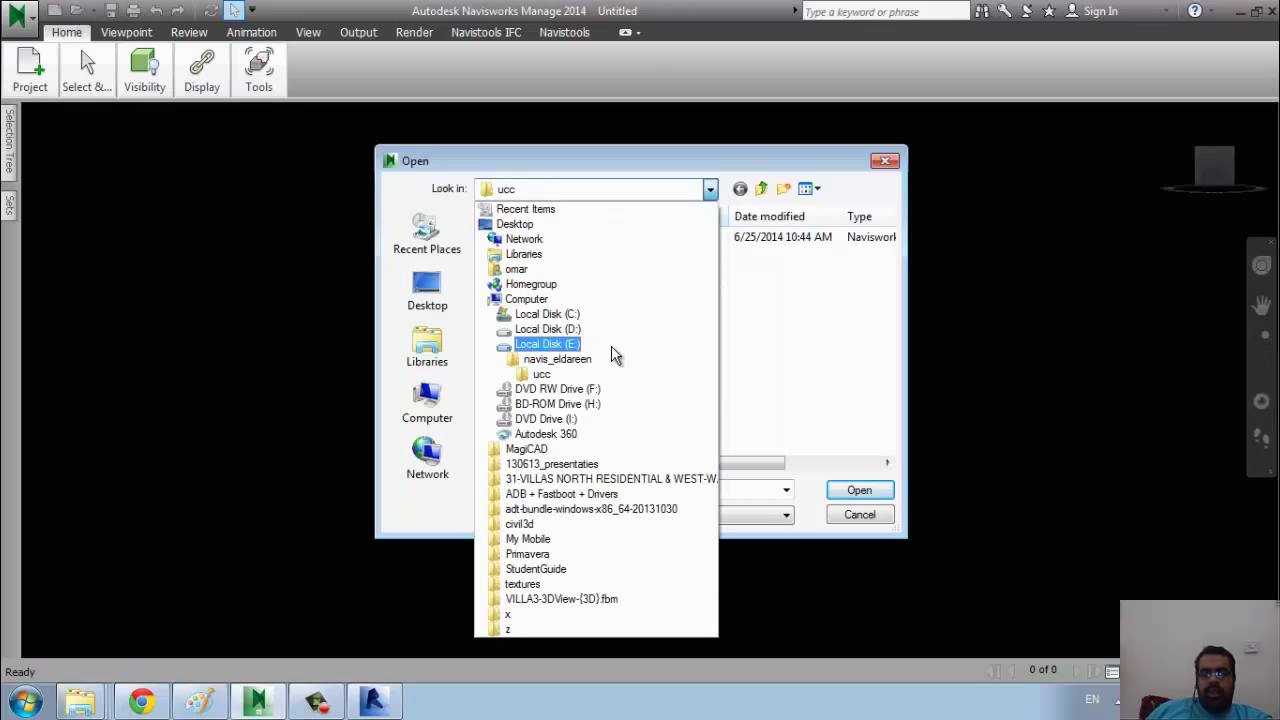
left_click(611, 347)
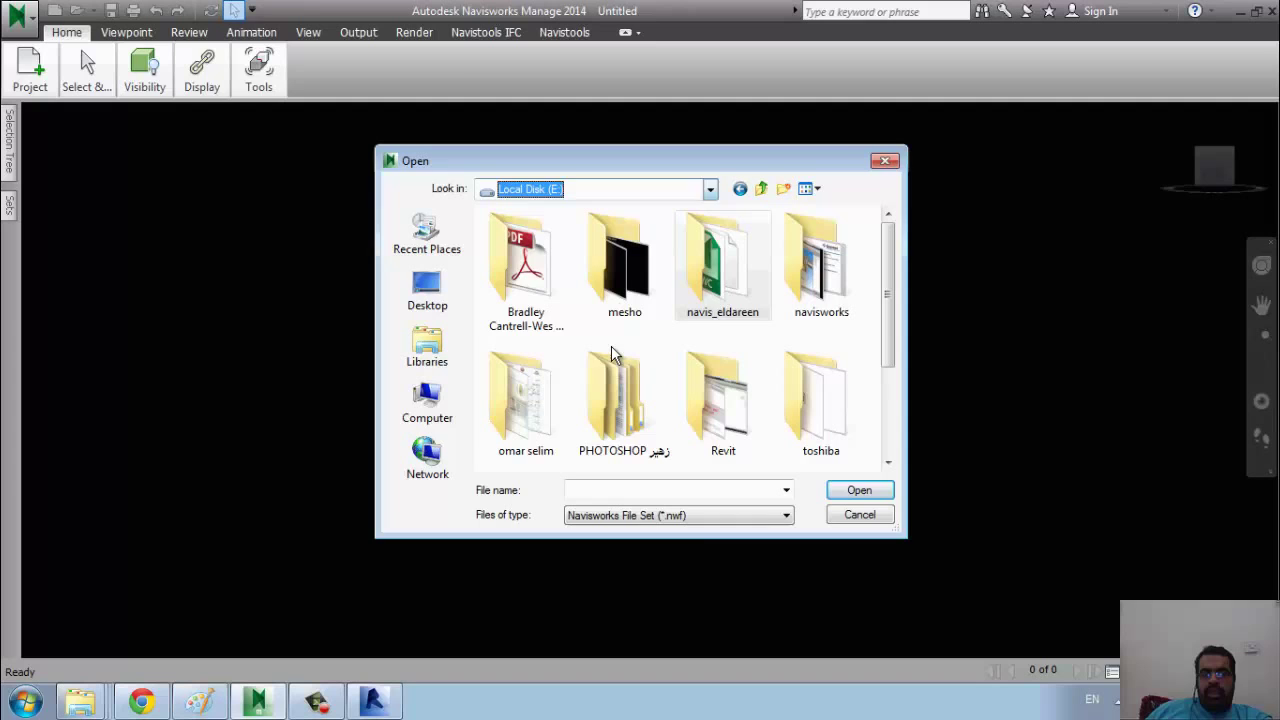
double_click(726, 282)
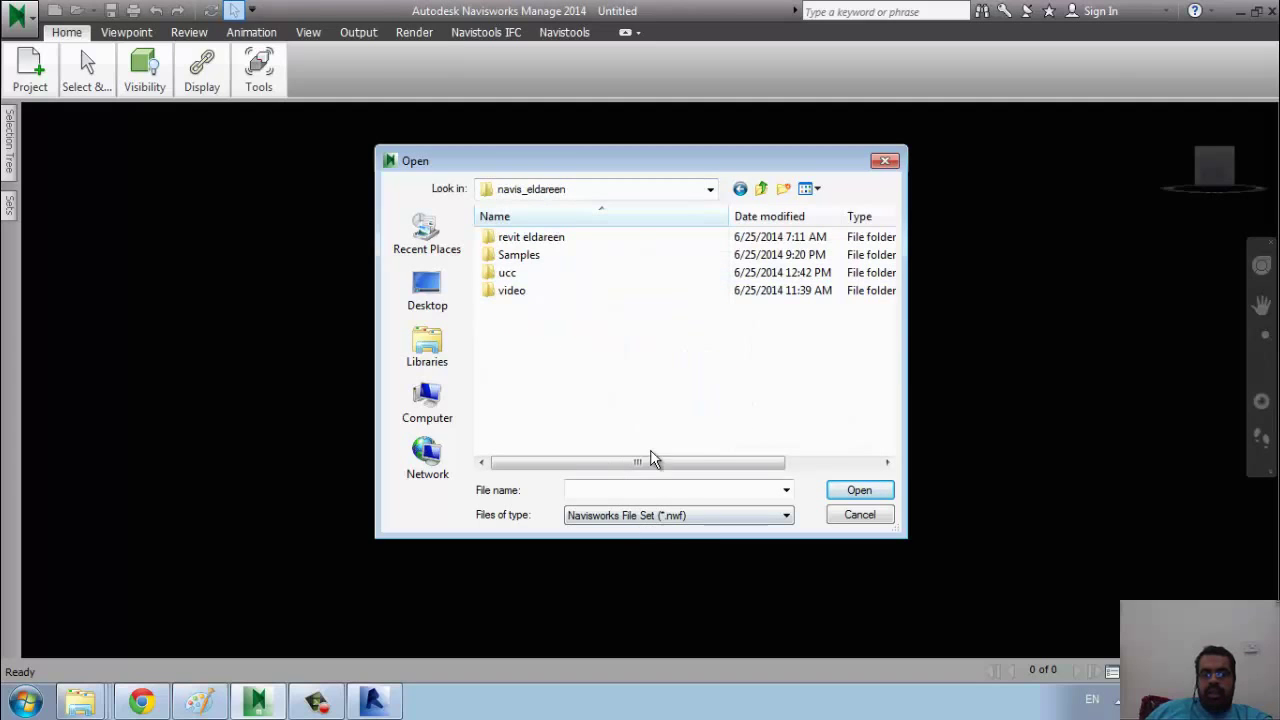
Set the file type to Navisworks Cache (*.nwc) and open rac_basic_sample_project.nwc.
left_click(666, 515)
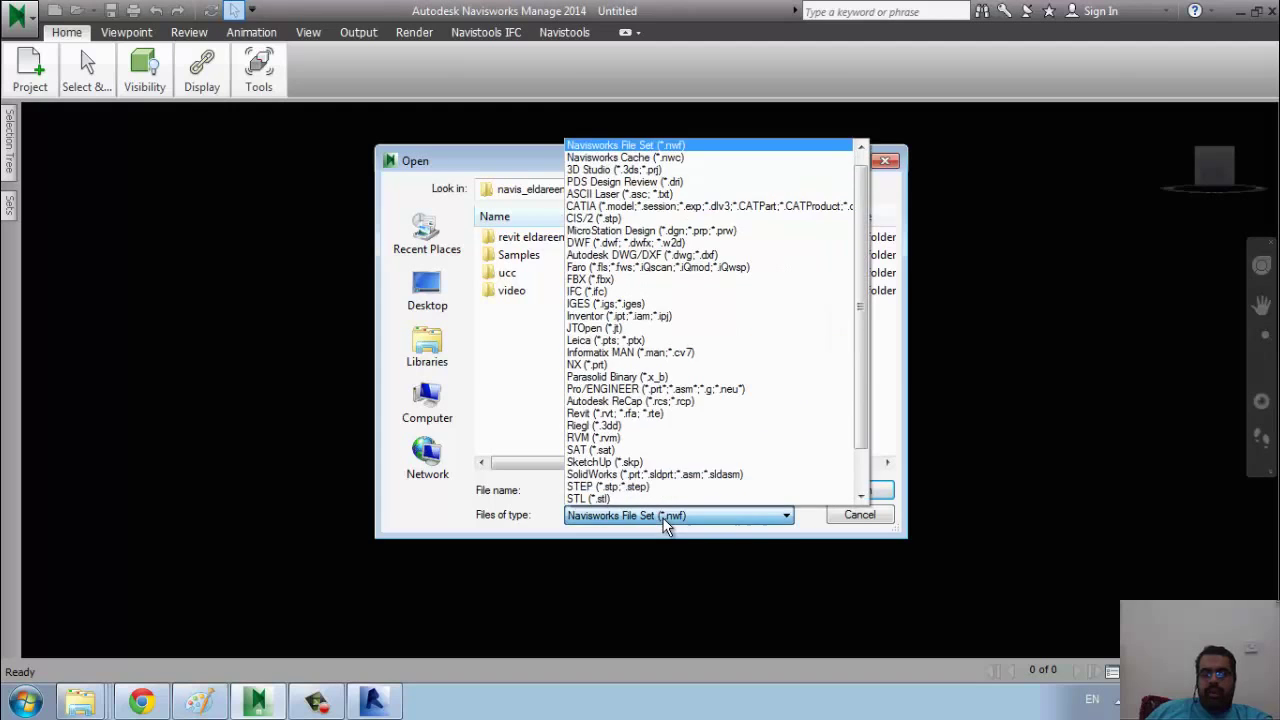
left_click(688, 158)
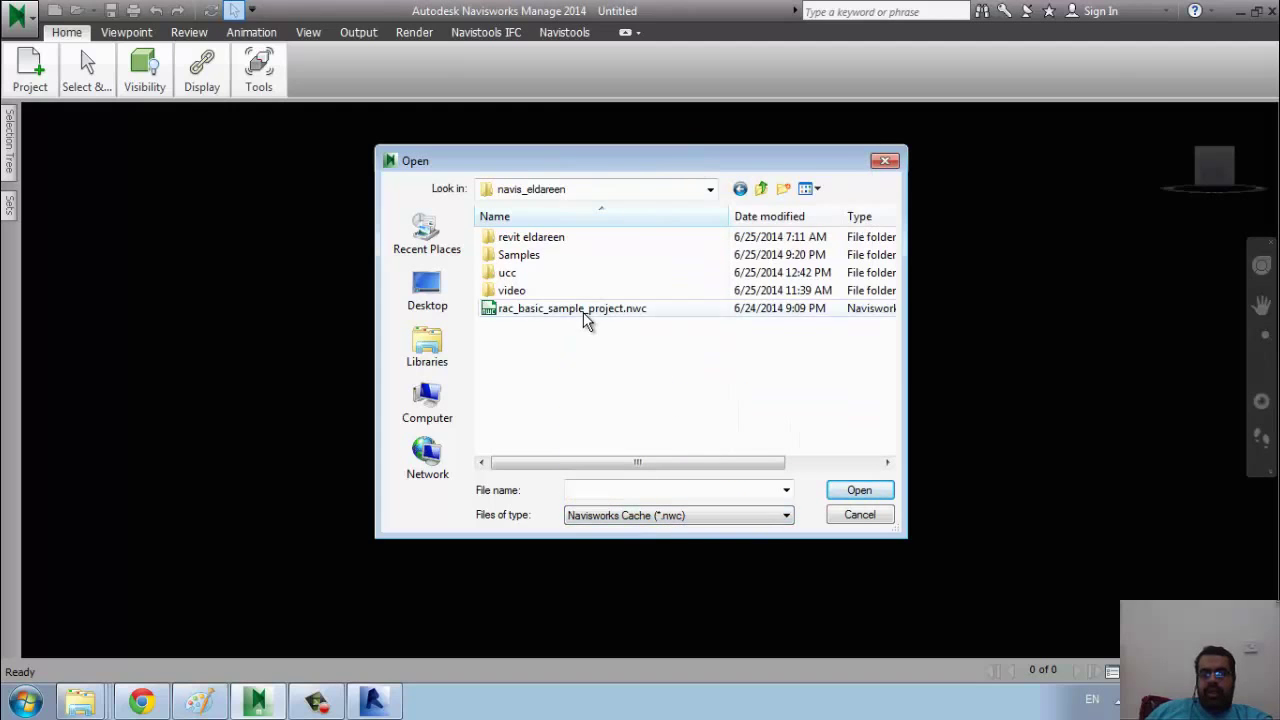
left_click(583, 310)
left_click(857, 492)
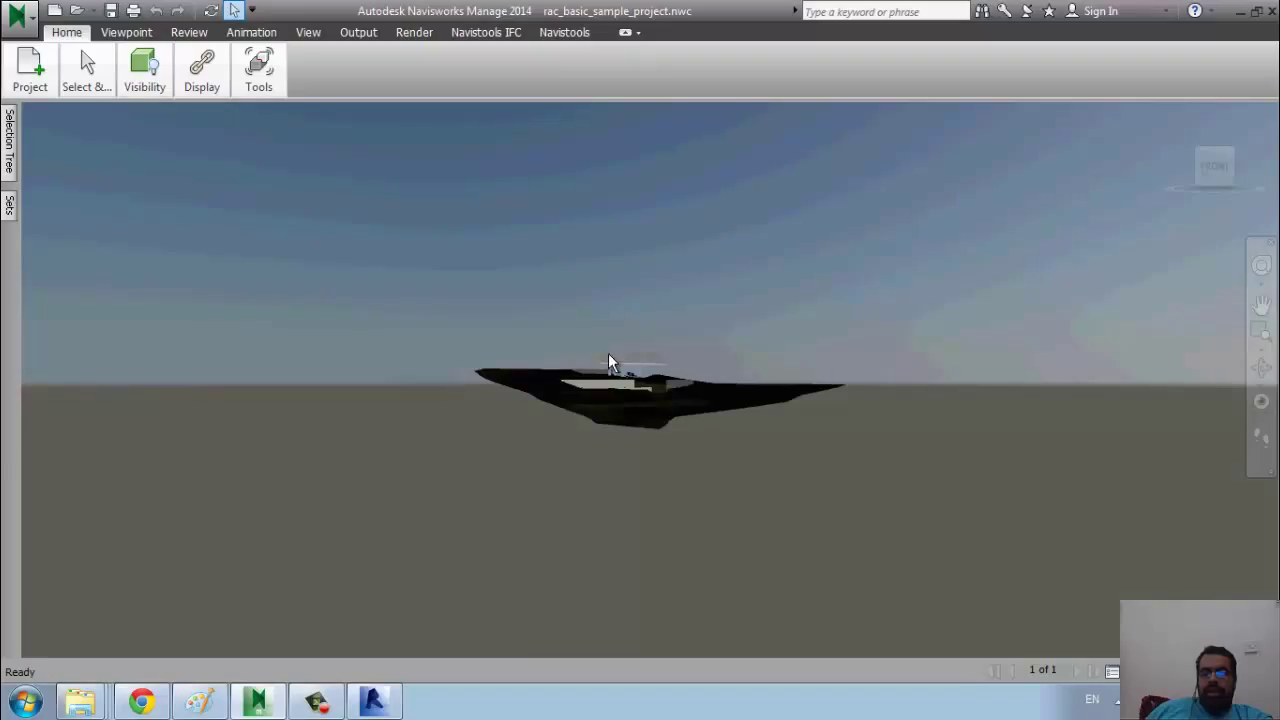
Examine the house exterior and its surrounding terrain from close up and from different positions.
scroll(645, 385, "up", 5)
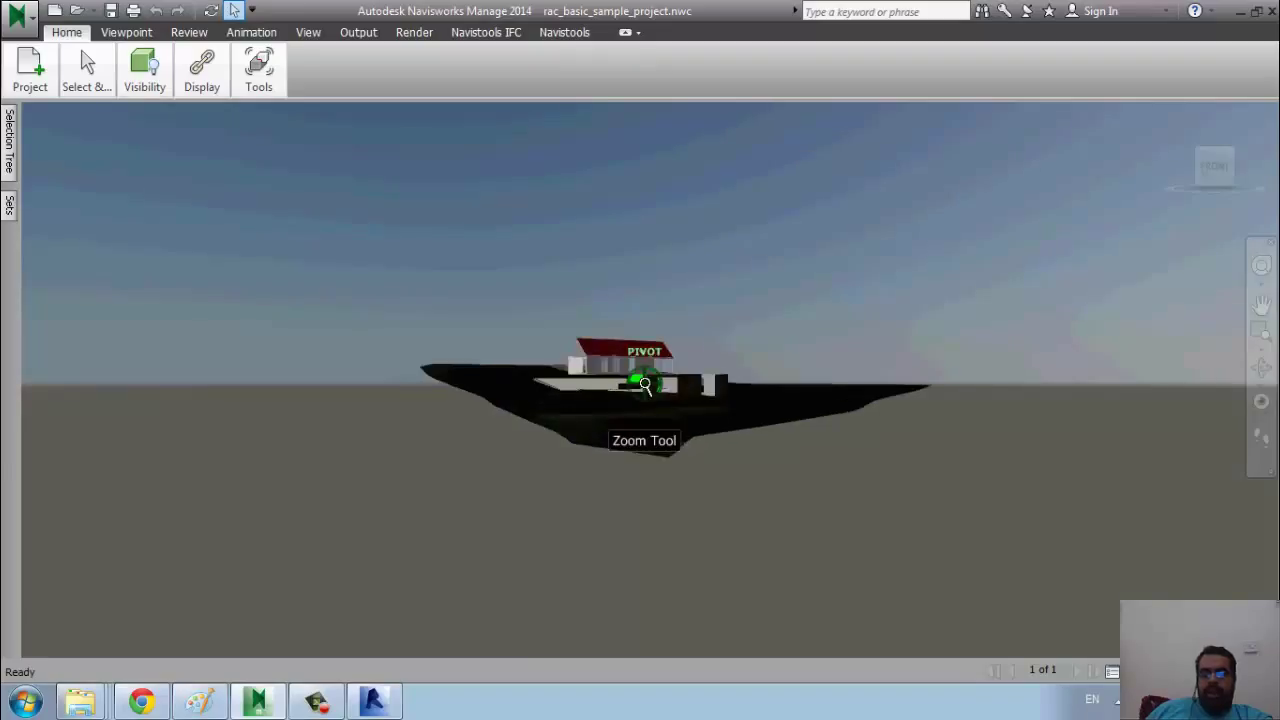
scroll(514, 409, "down", 5)
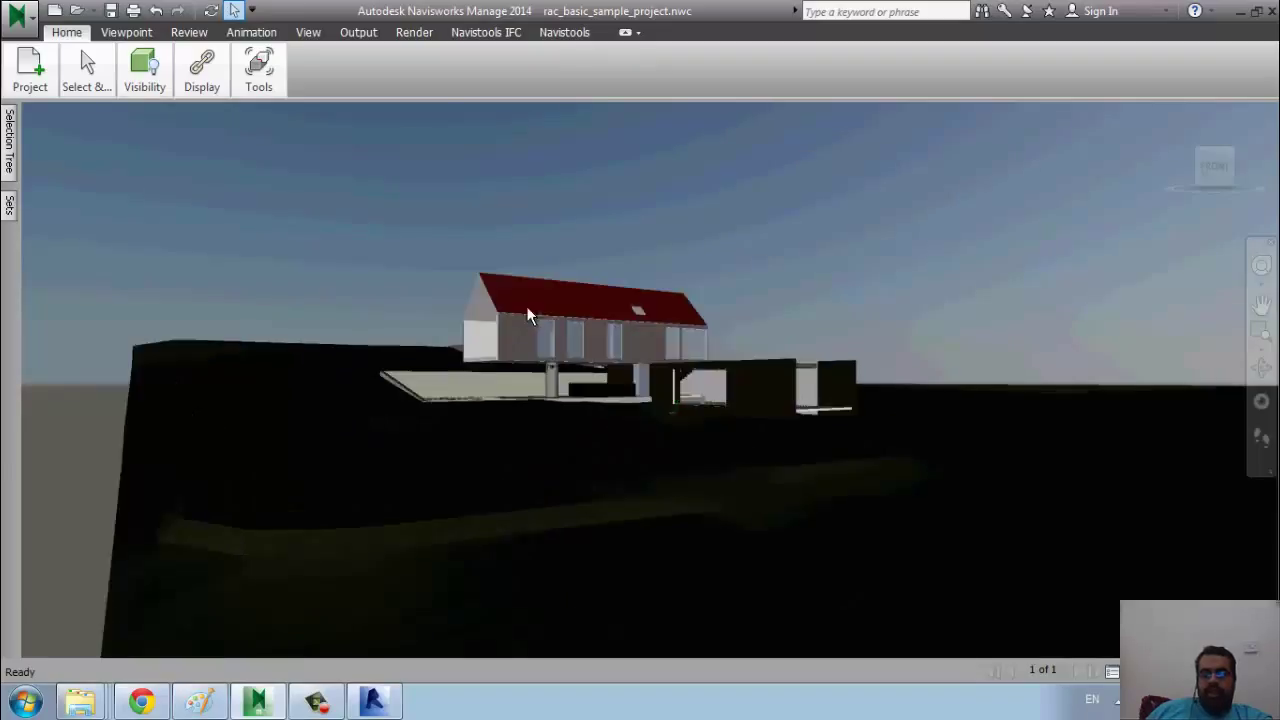
middle_click_drag(530, 478, 568, 625)
scroll(781, 645, "up", 5)
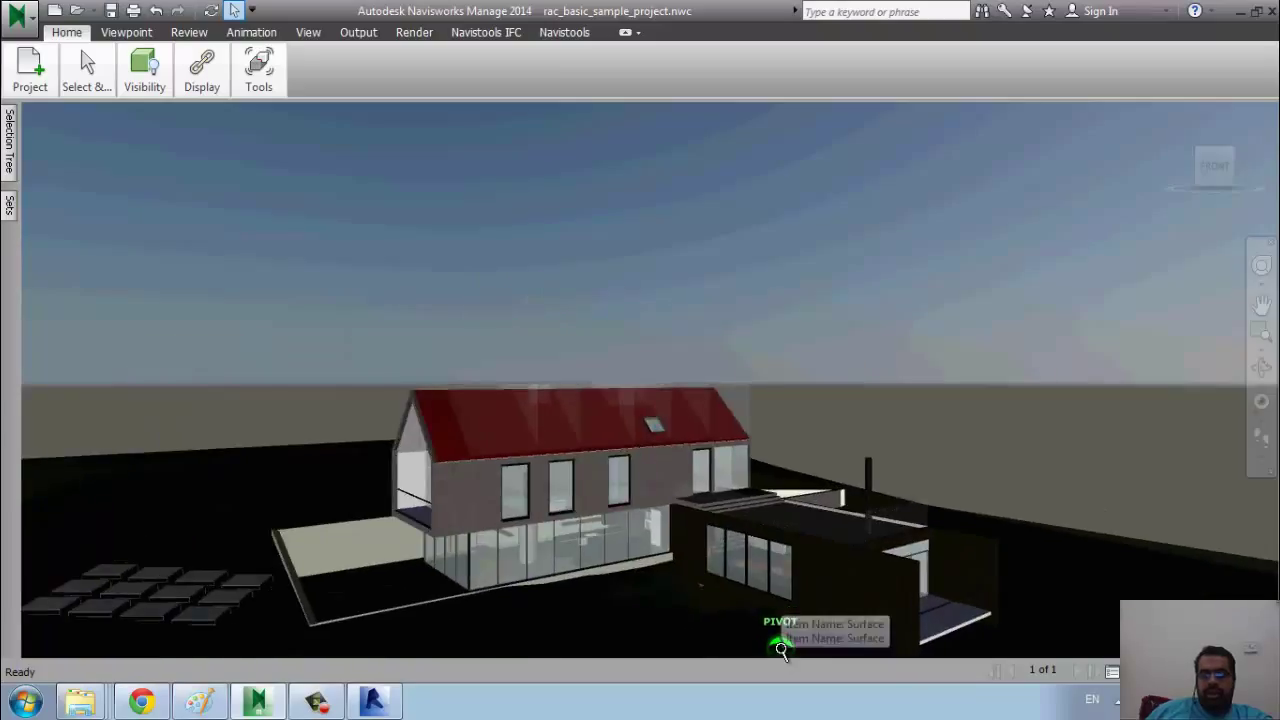
scroll(610, 507, "down", 2)
middle_click_drag(497, 349, 615, 300)
scroll(609, 437, "up", 2)
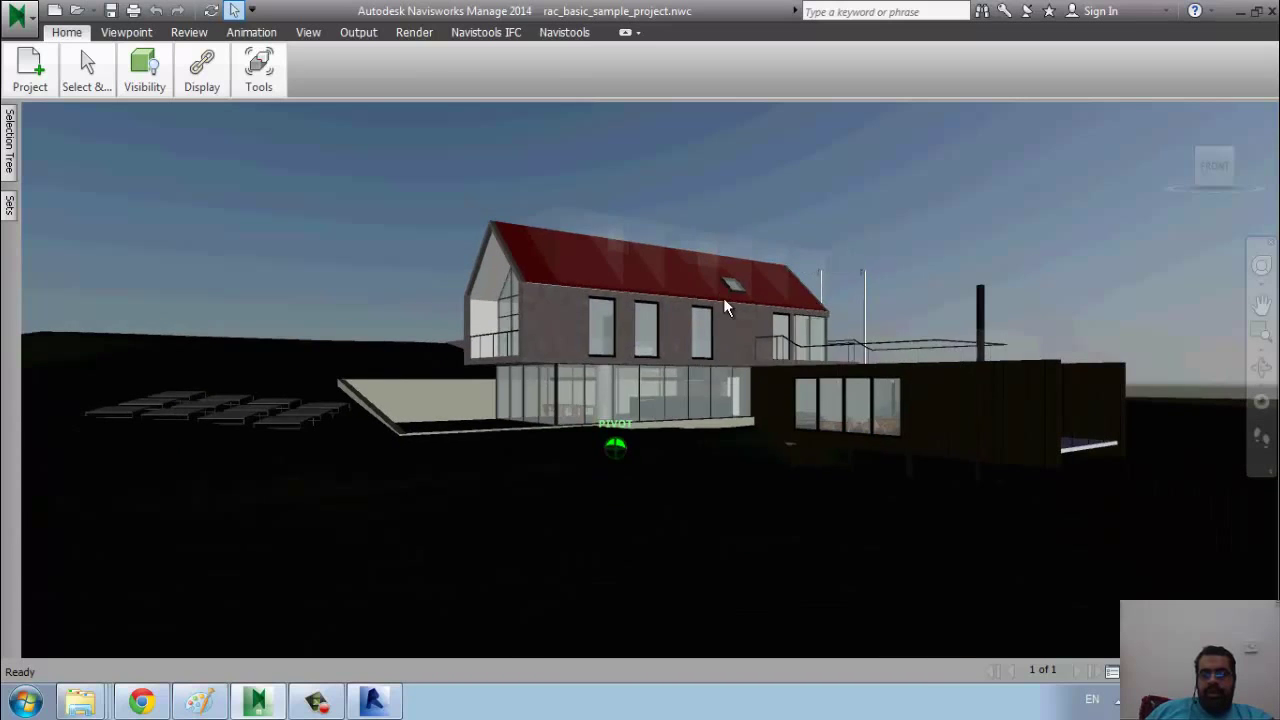
middle_click_drag(609, 437, 552, 422)
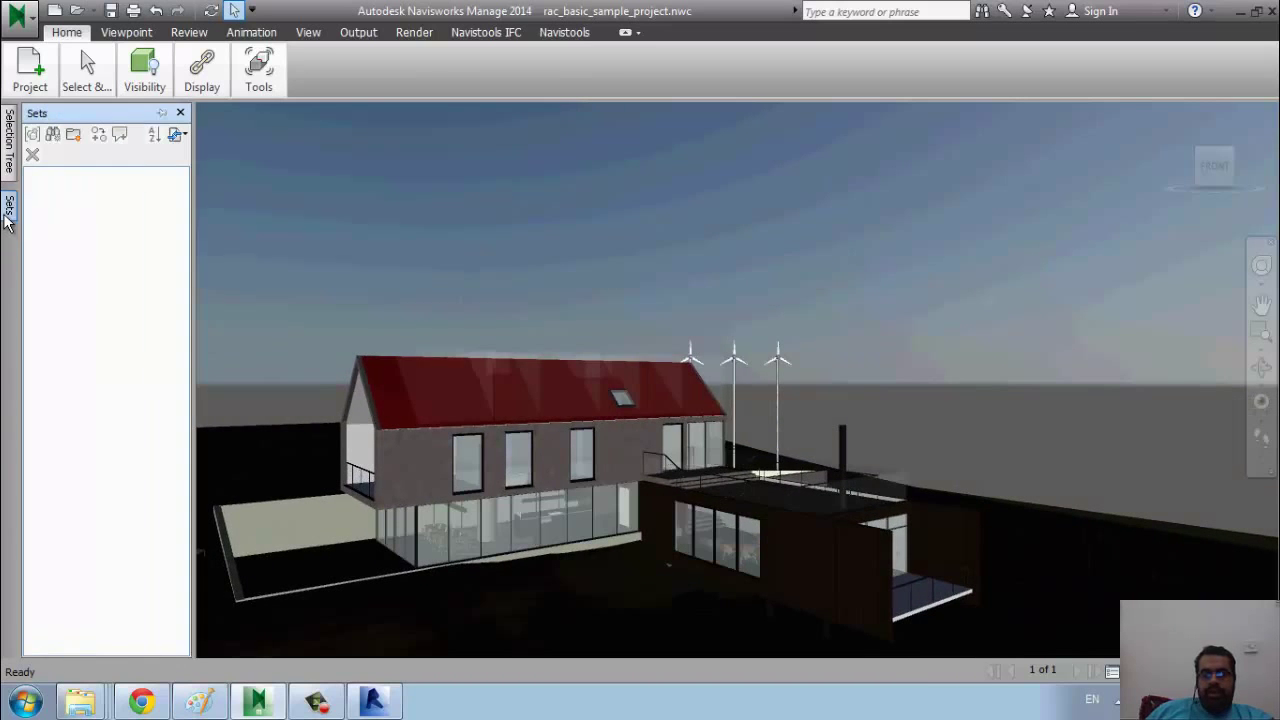
Expand rac_basic_sample_project.nwc in the selection tree, select its Foundation level and expand that level.
mouse_move(9, 150)
mouse_move(566, 400)
middle_mouse_down()
mouse_move(599, 407)
mouse_move(573, 406)
middle_mouse_up()
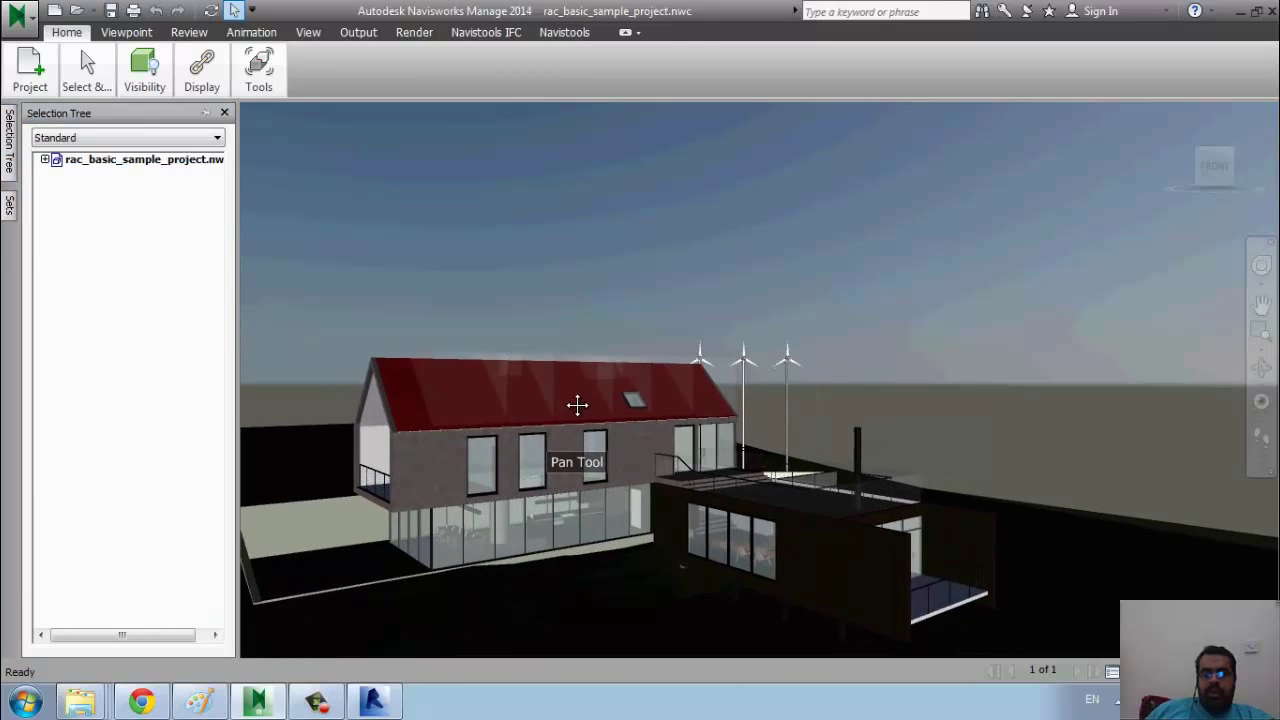
left_click(57, 161)
left_click(45, 160)
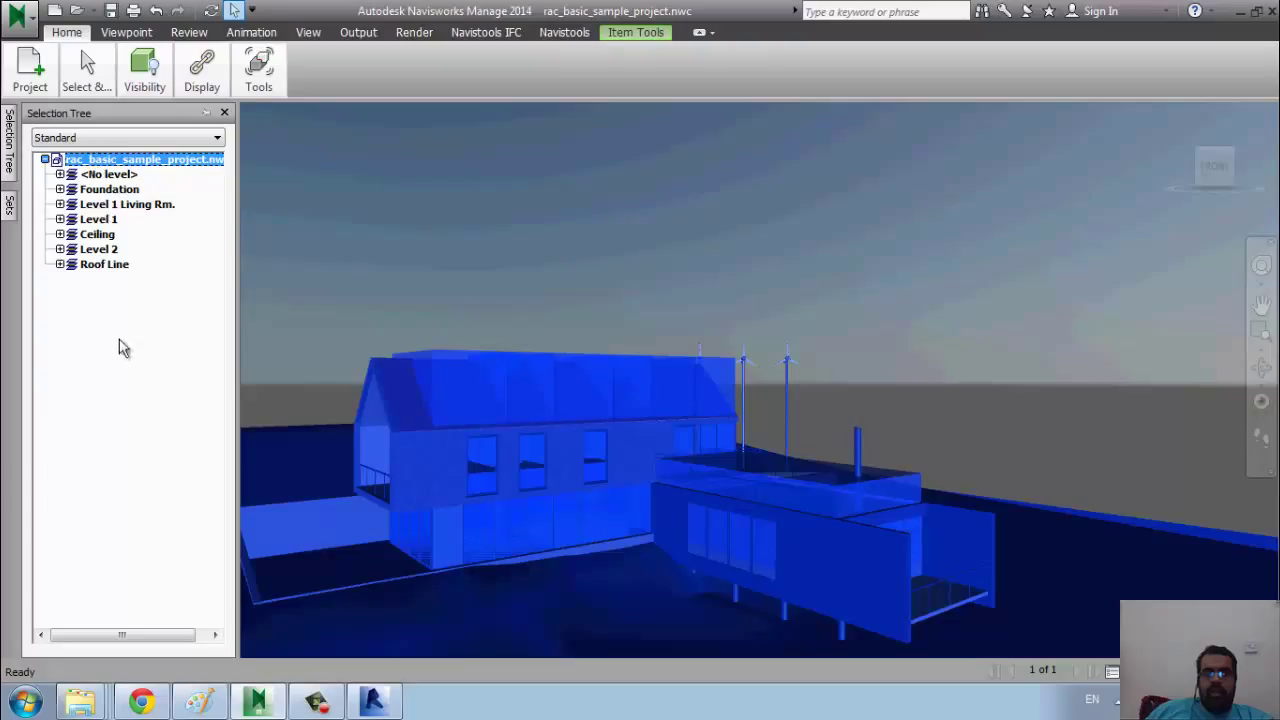
left_click(110, 189)
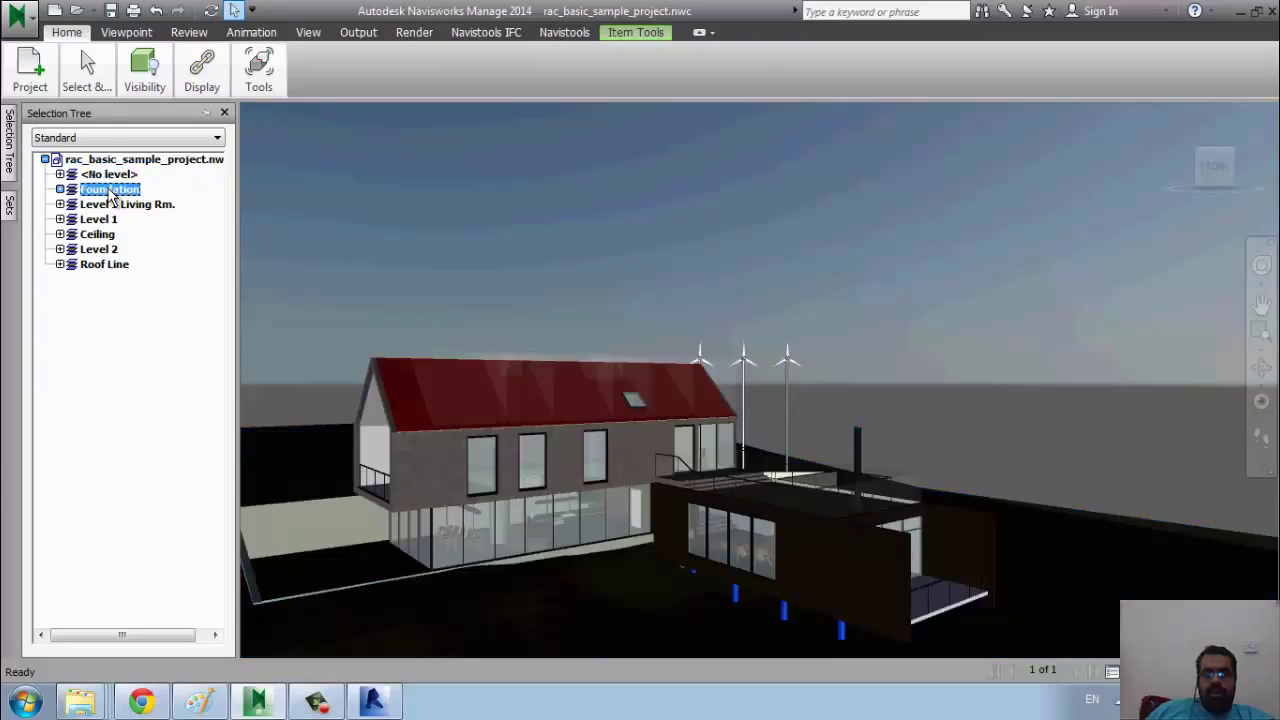
left_click(60, 189)
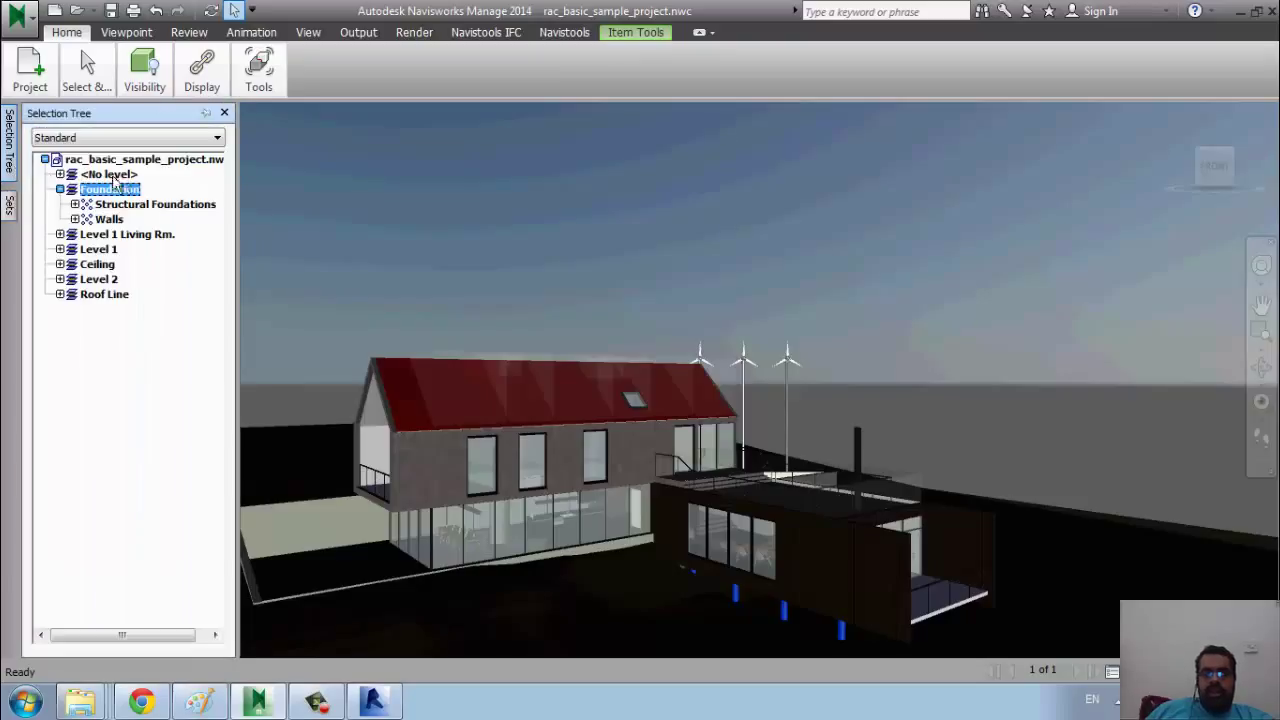
Select Structural Foundations under the Foundation level and save them as a selection set named "foun str".
left_click(160, 205)
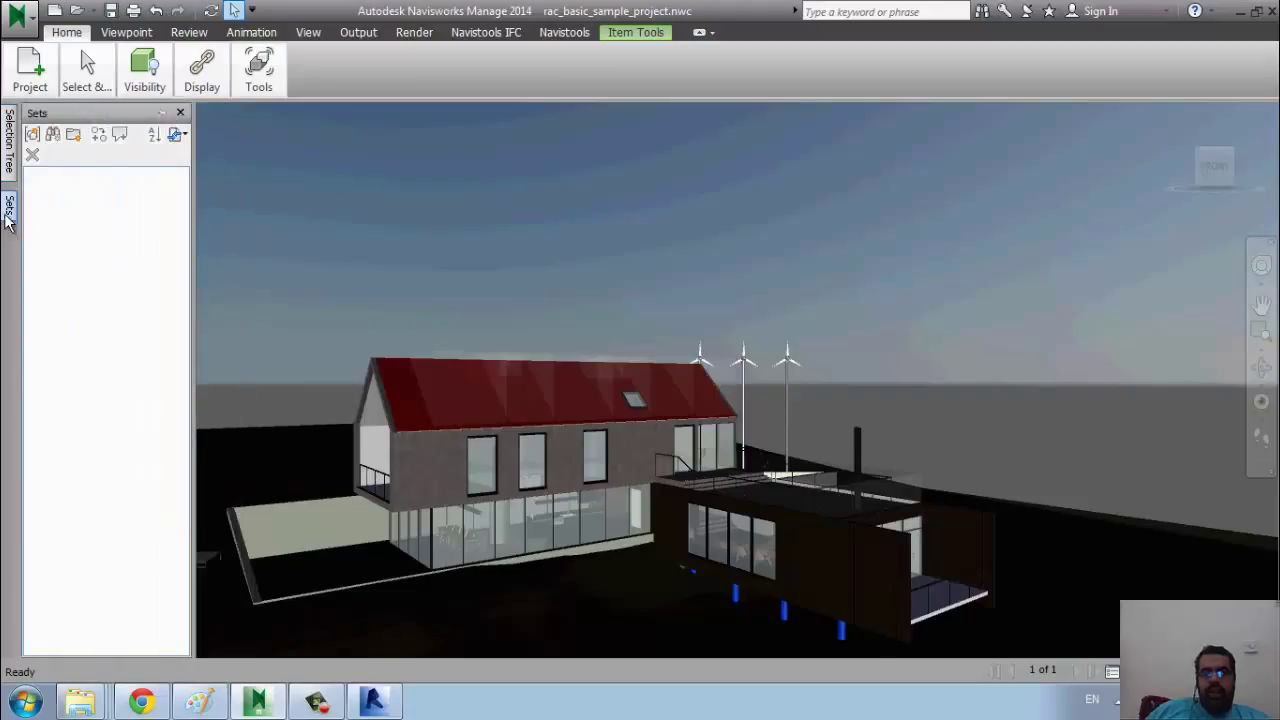
left_click(8, 218)
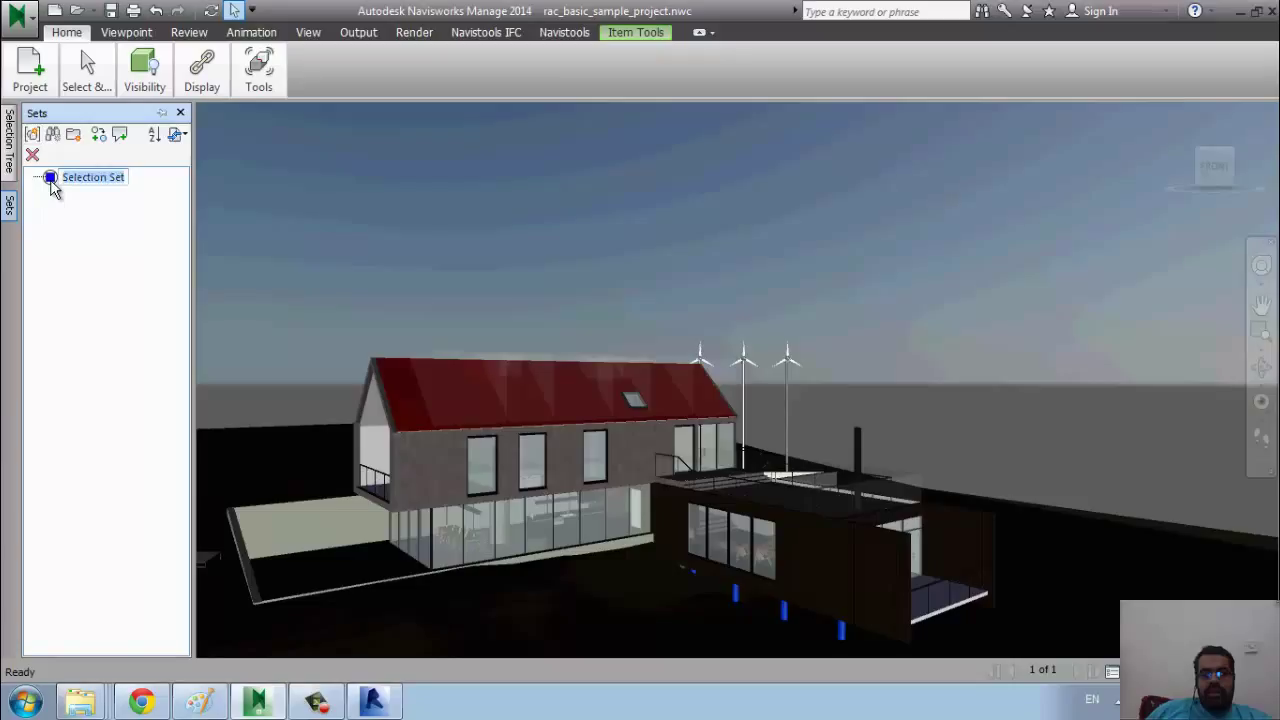
type("foun")
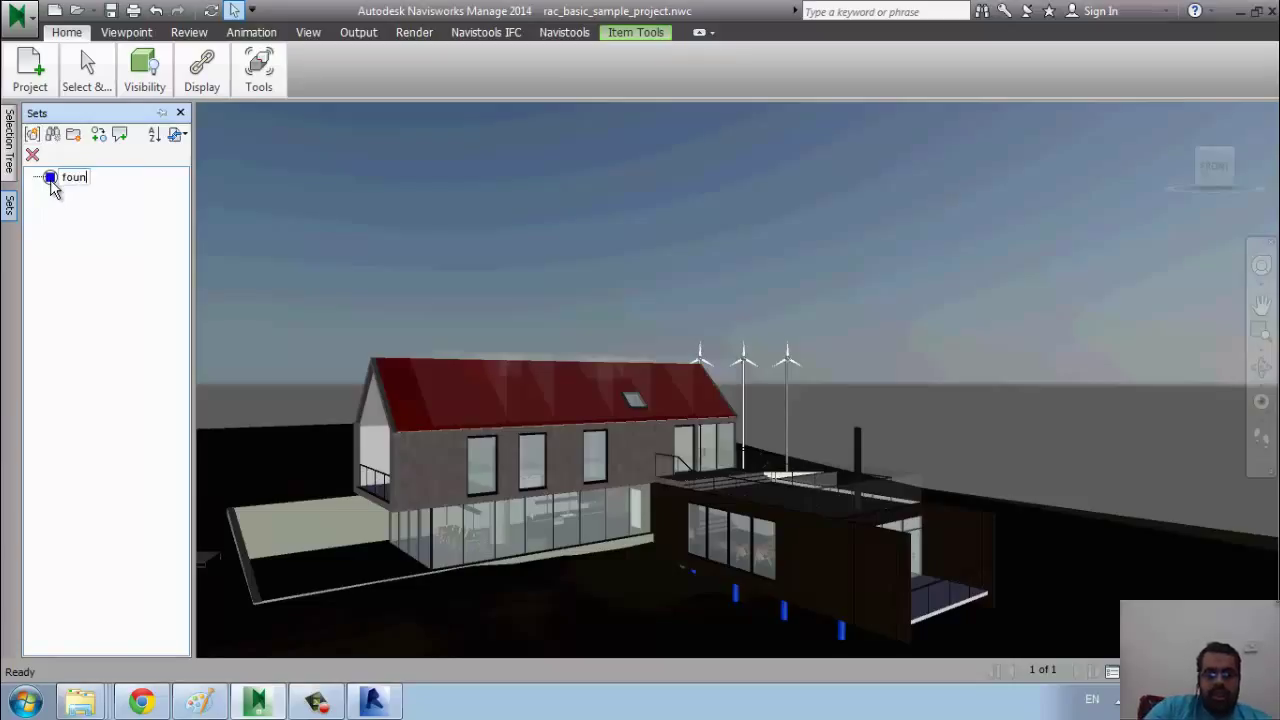
type(" str")
key("Return")
Highlight the Foundation walls, Level 1, Ceiling and Level 2 one after another to examine which elements each contains.
left_click(9, 150)
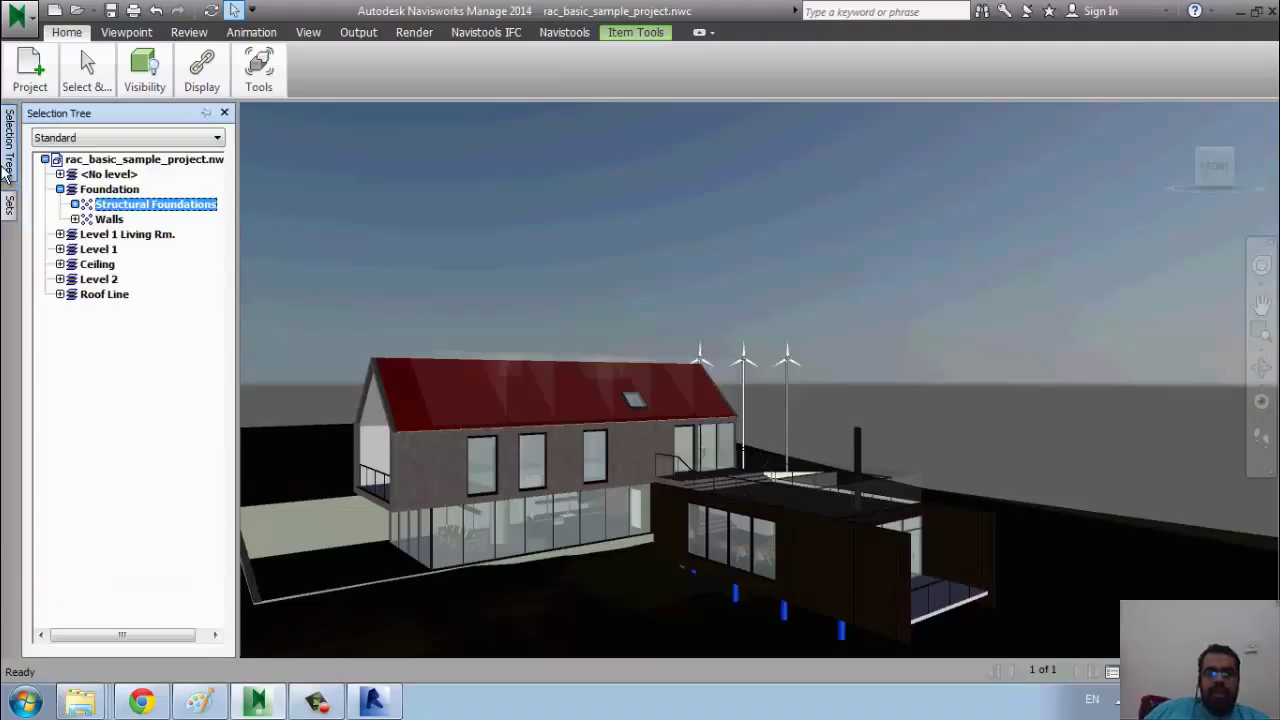
left_click(105, 221)
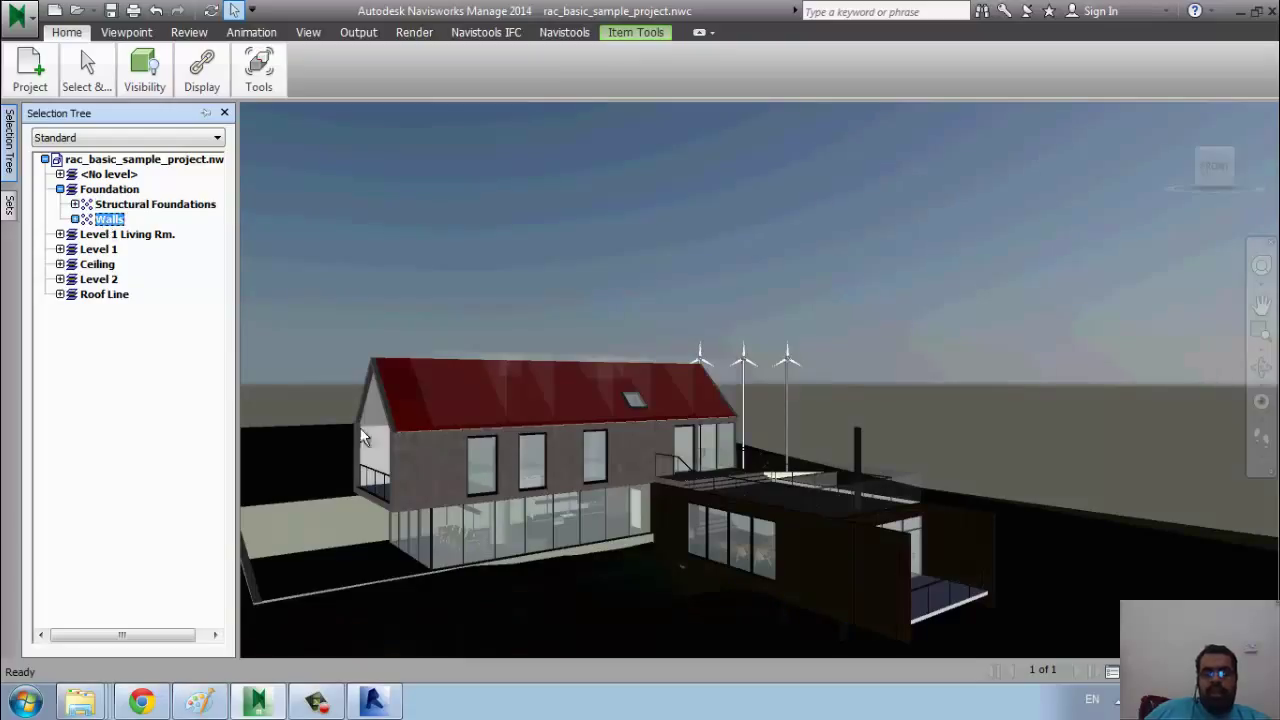
left_click(98, 253)
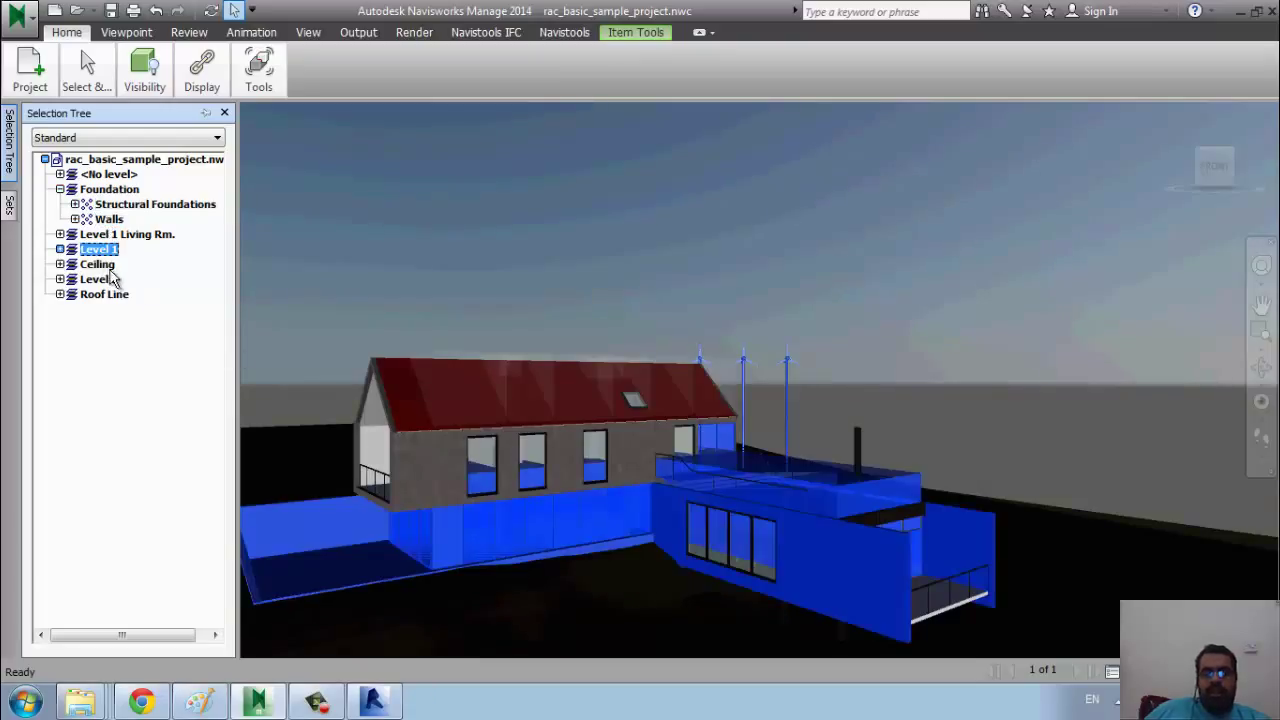
left_click(98, 266)
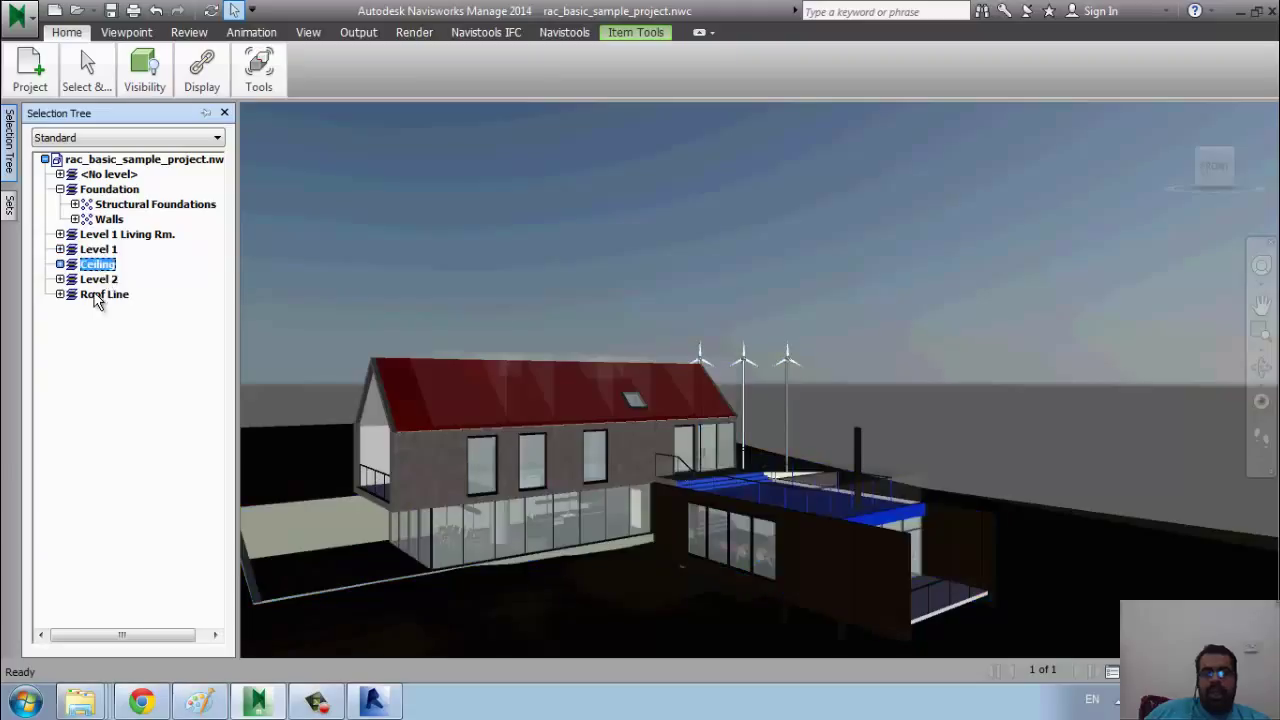
left_click(92, 281)
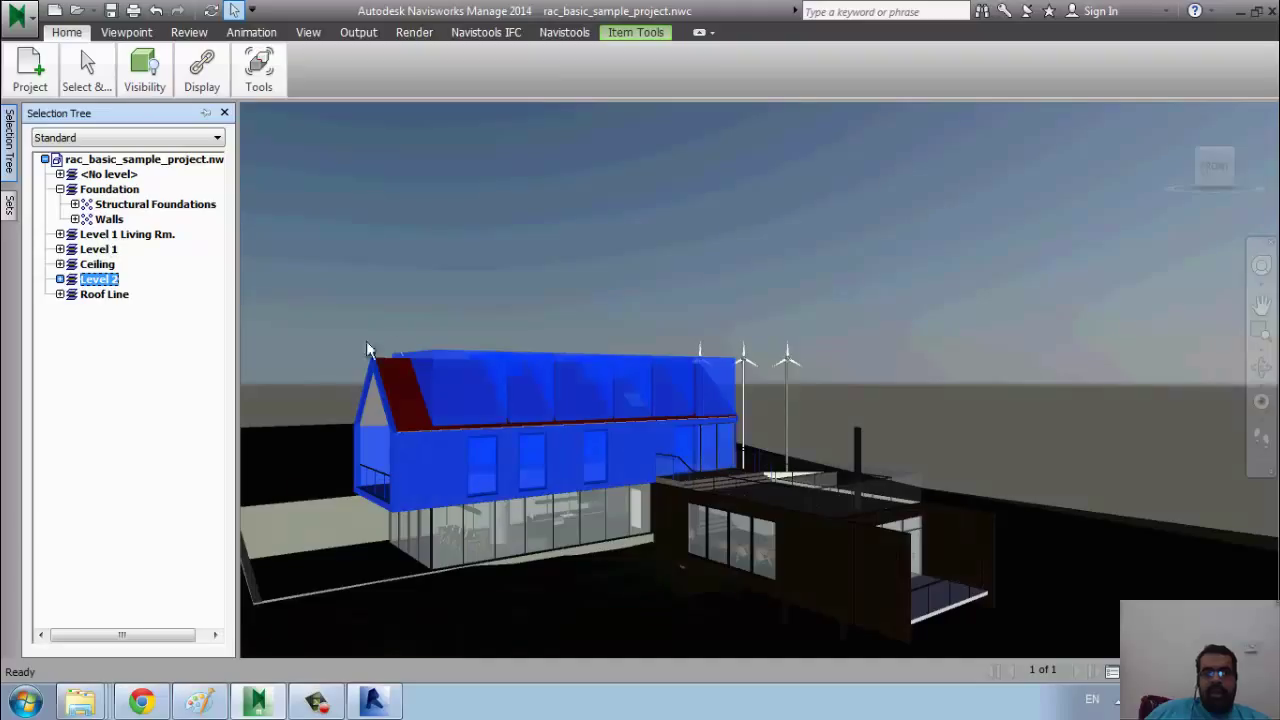
Select the room volumes protruding through the red roof along the upper floor together, and hide them with the full ribbon displayed.
left_click(443, 360)
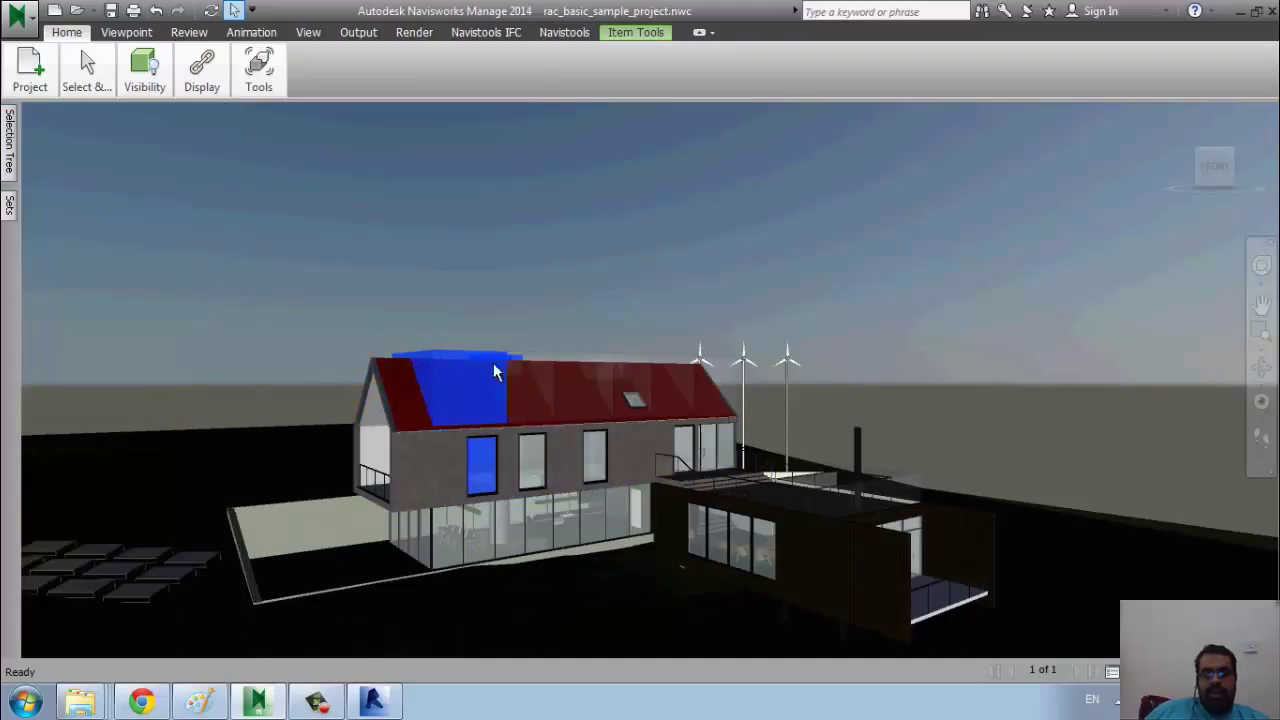
left_click(527, 366, "ctrl")
left_click(583, 372, "ctrl")
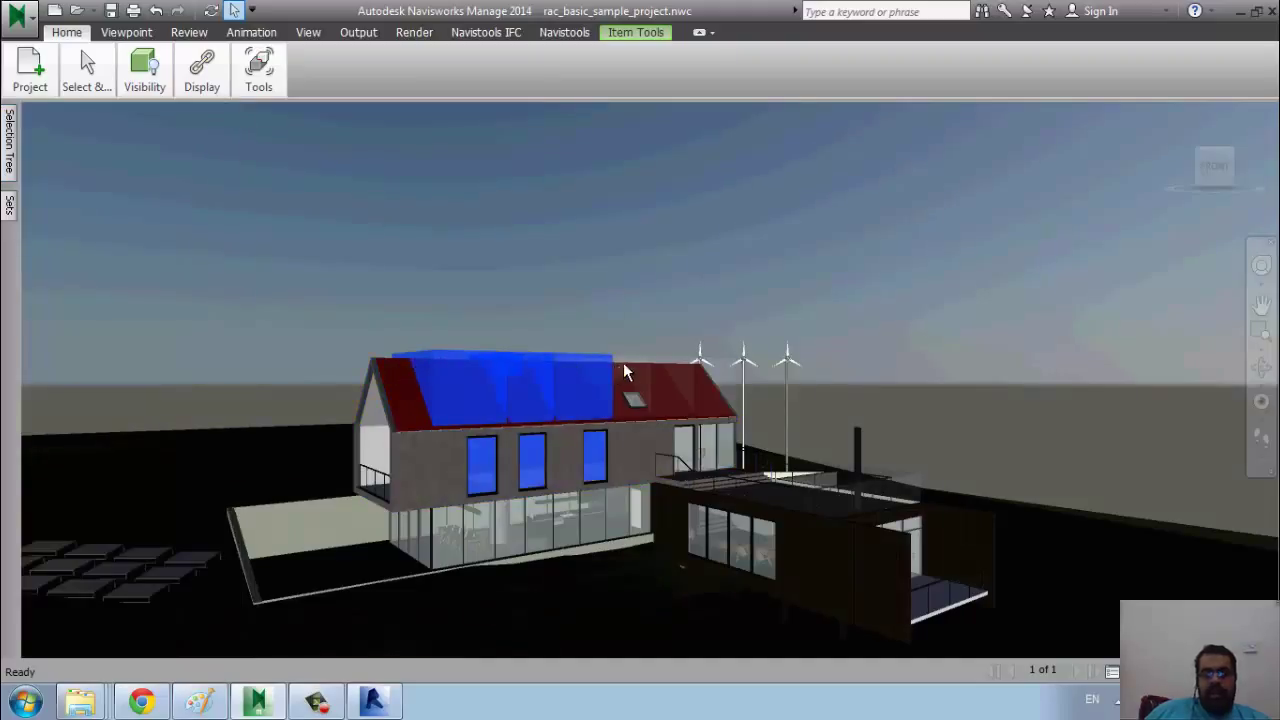
left_click(625, 368, "ctrl")
left_click(668, 372, "ctrl")
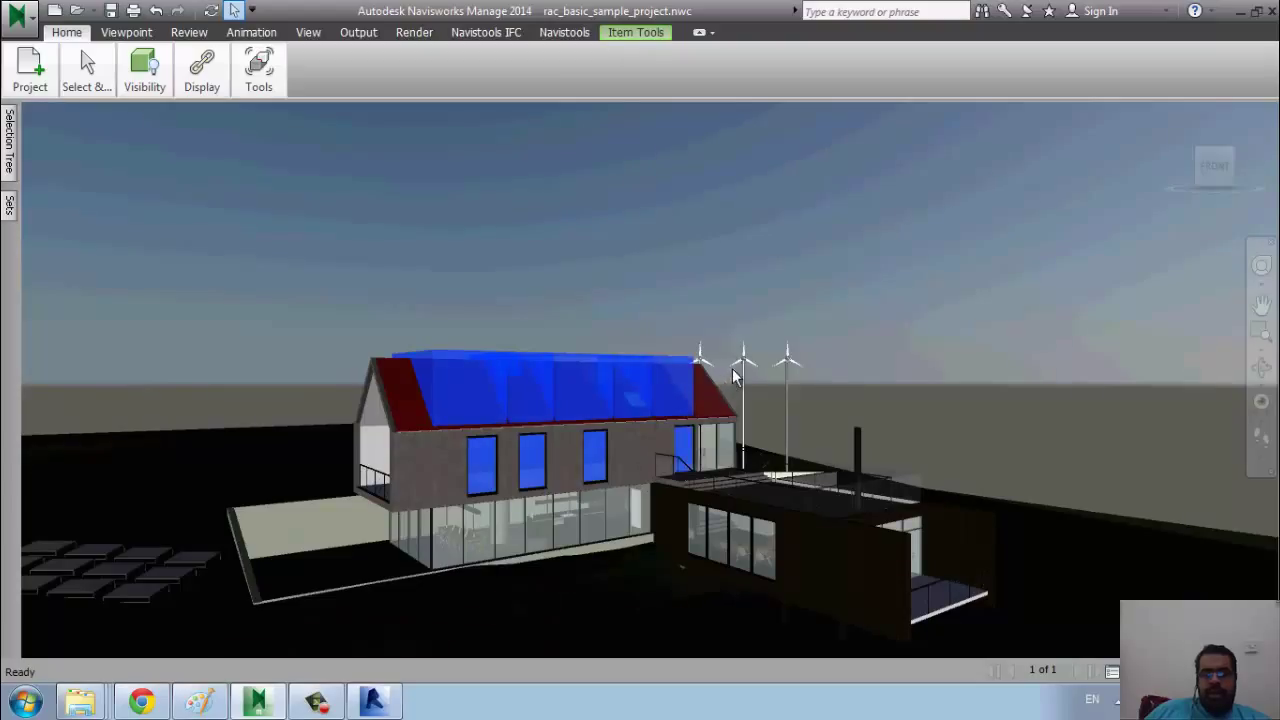
left_click(728, 386, "ctrl")
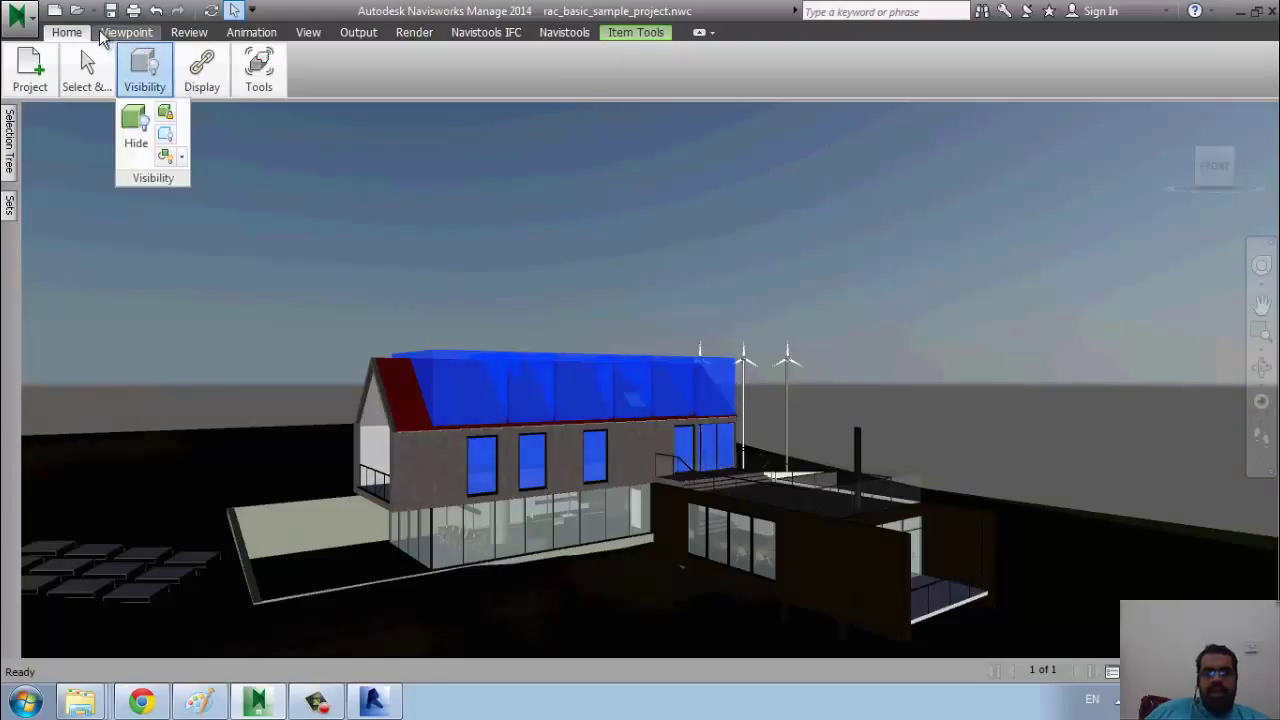
left_click(699, 33)
left_click(699, 33)
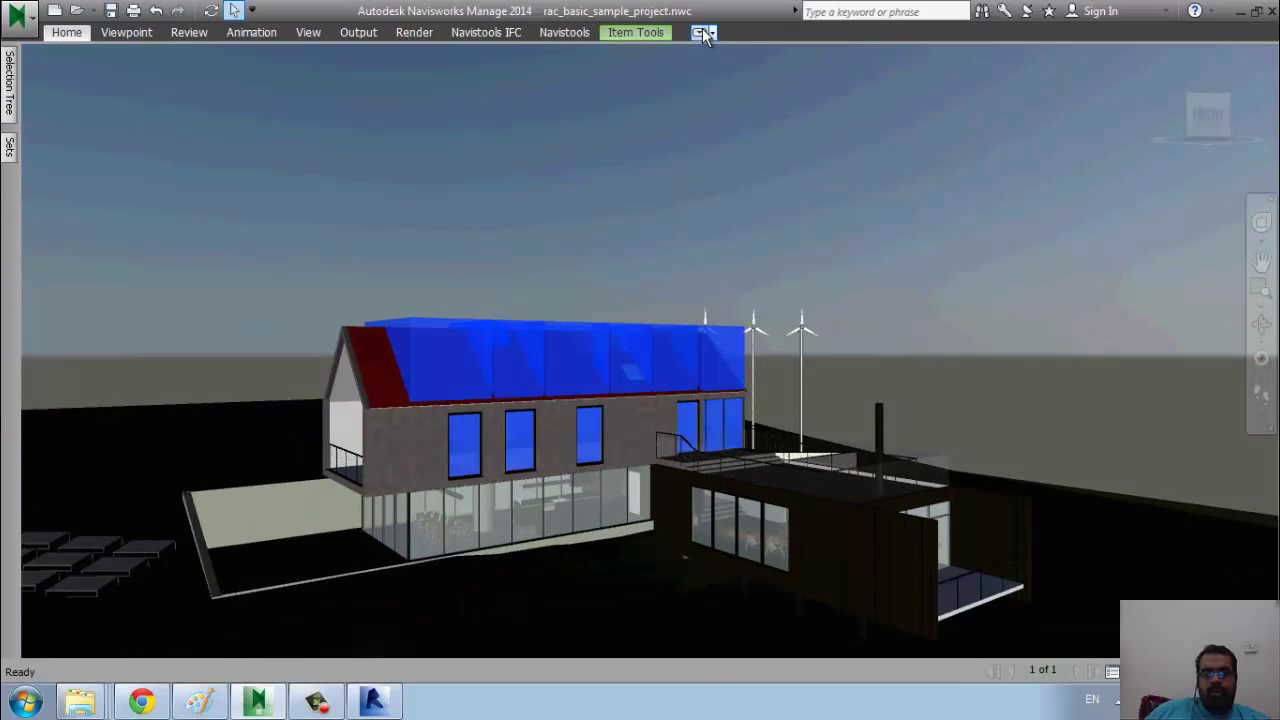
left_click(703, 33)
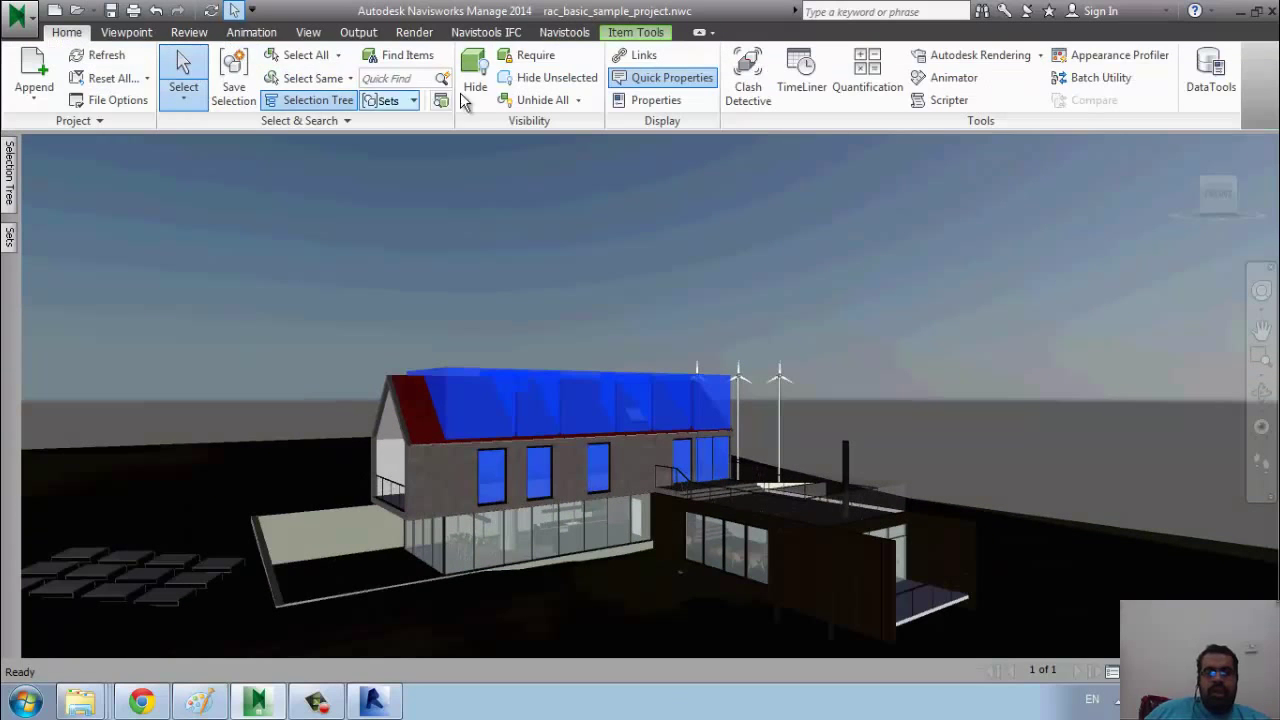
left_click(474, 82)
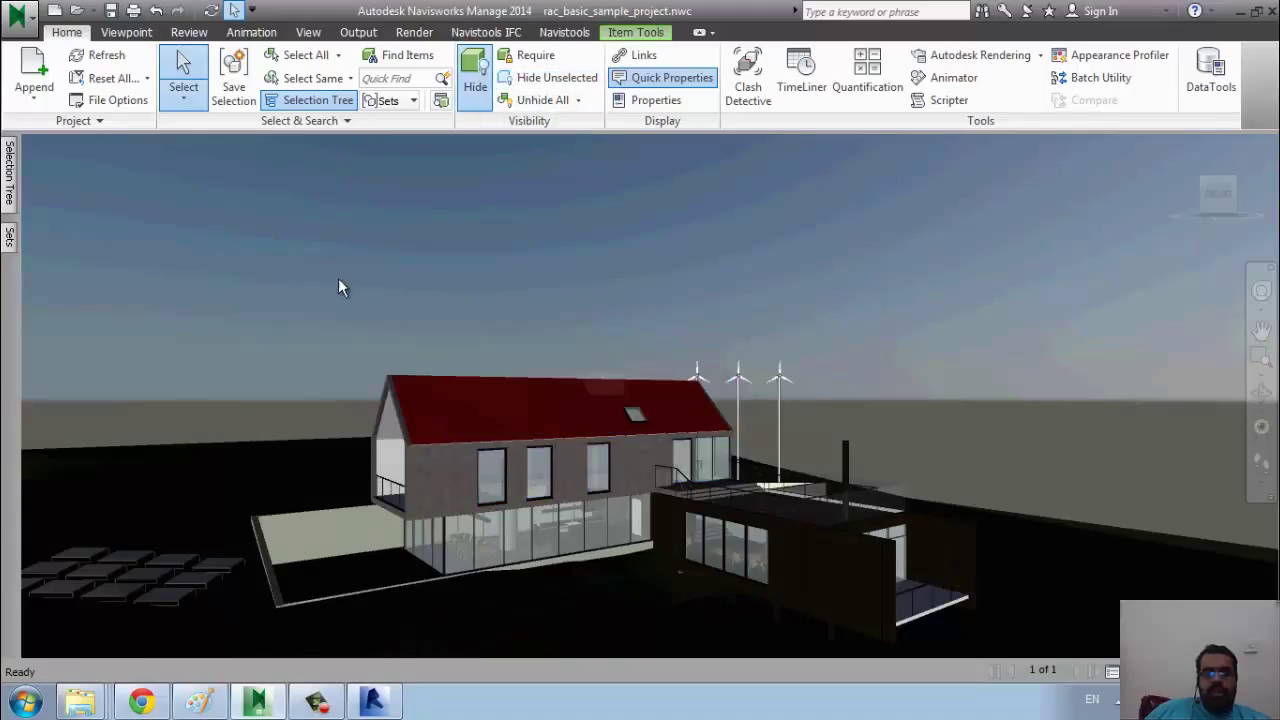
Hide the remaining small room volume, Bath 205, at the ridge of the red roof.
left_click(598, 370)
left_click(600, 382)
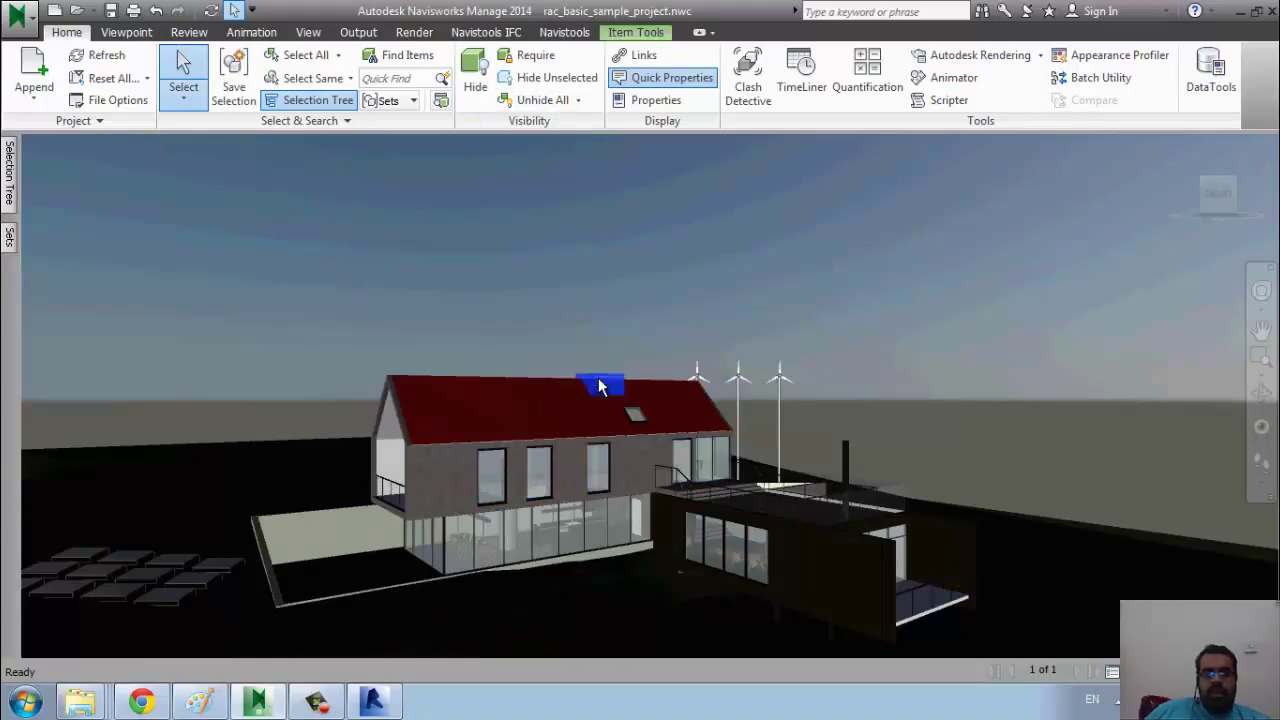
left_click(474, 82)
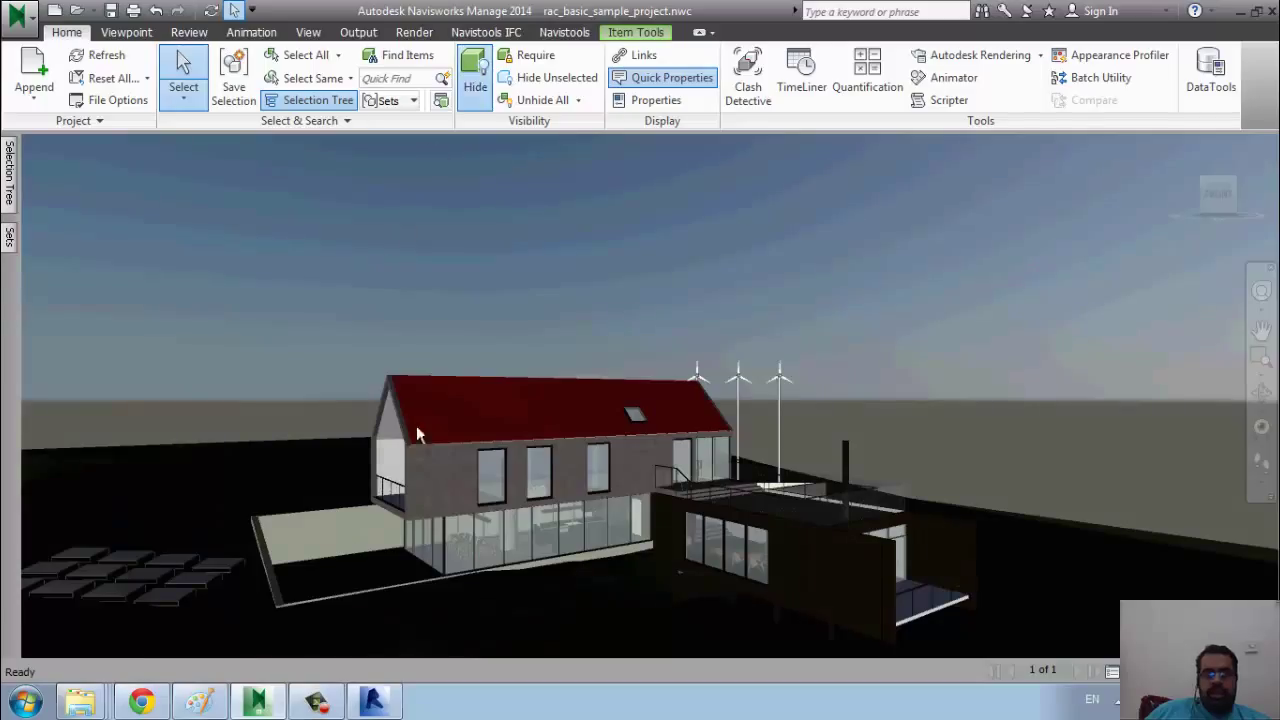
Select Walls under the Foundation level and save them as a selection set named "found wall".
mouse_move(7, 195)
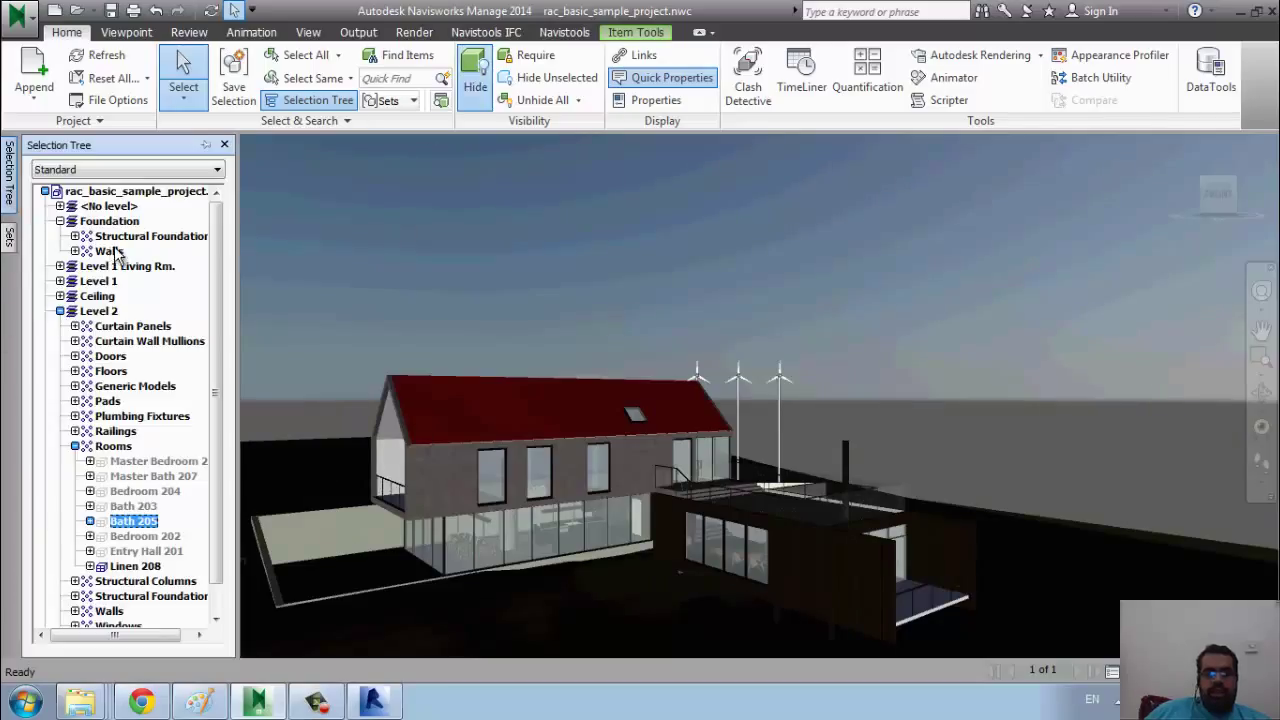
mouse_move(9, 237)
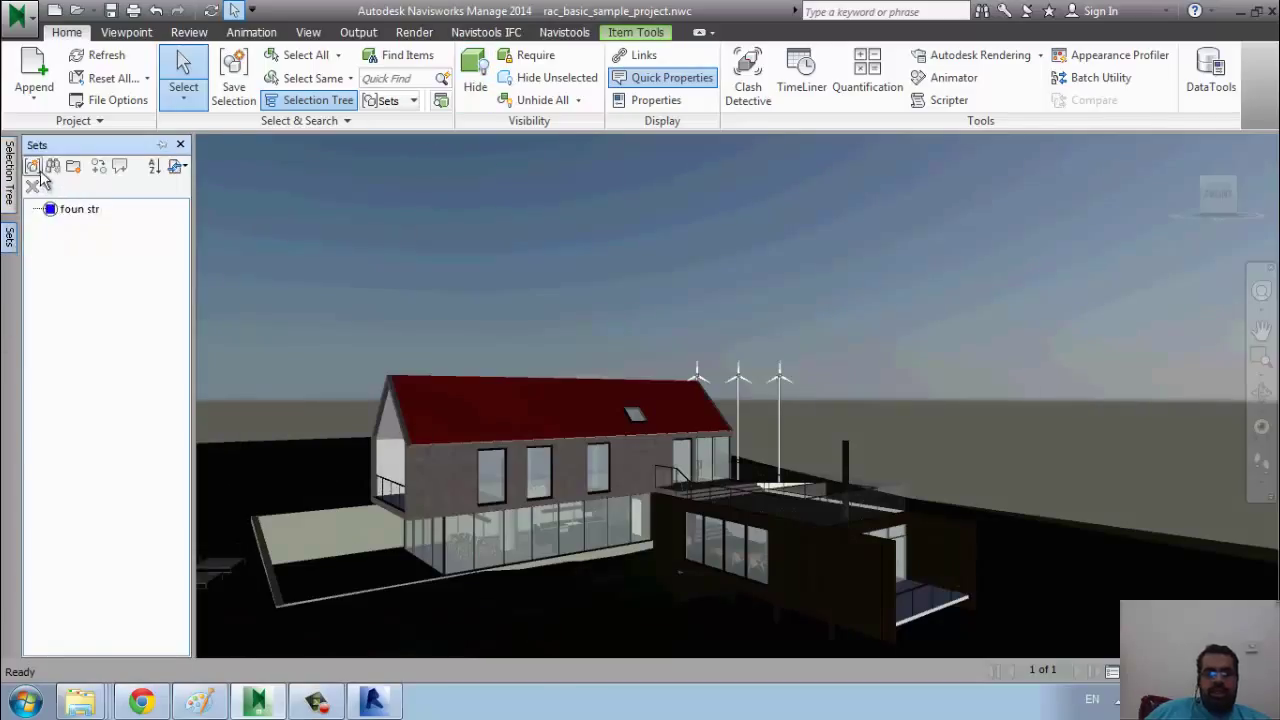
left_click(32, 166)
type("fo")
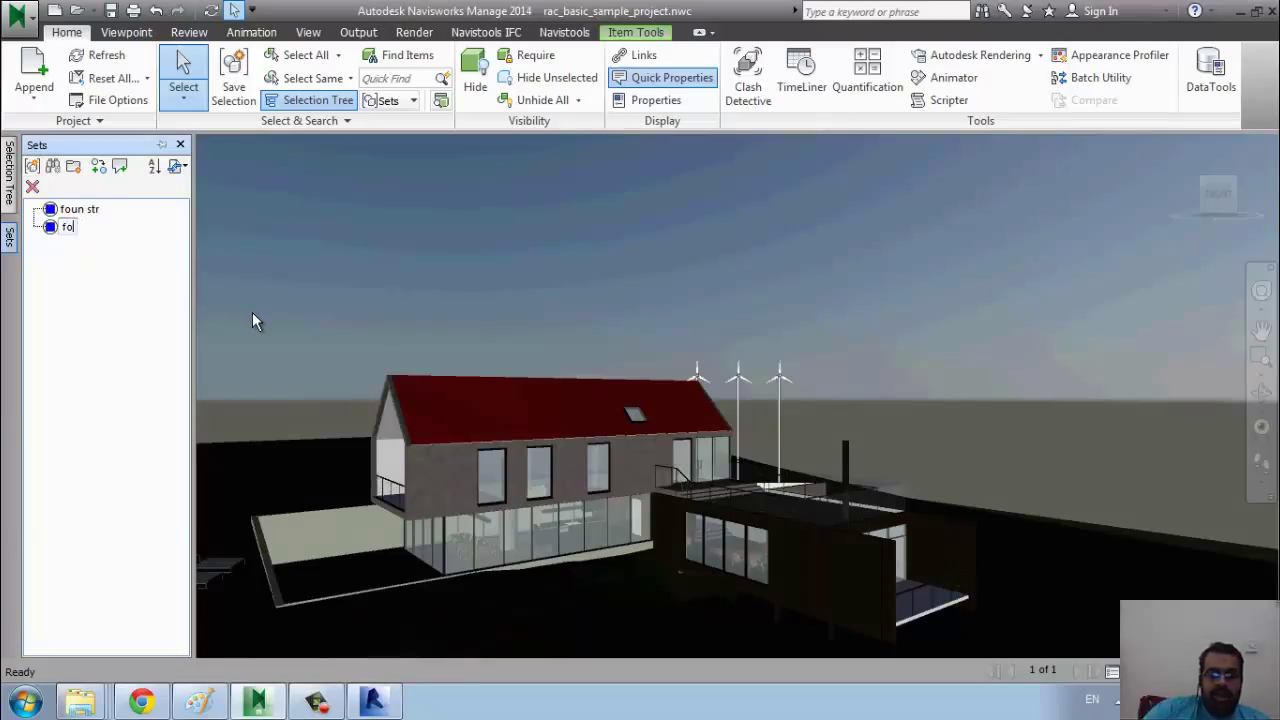
type("und wall")
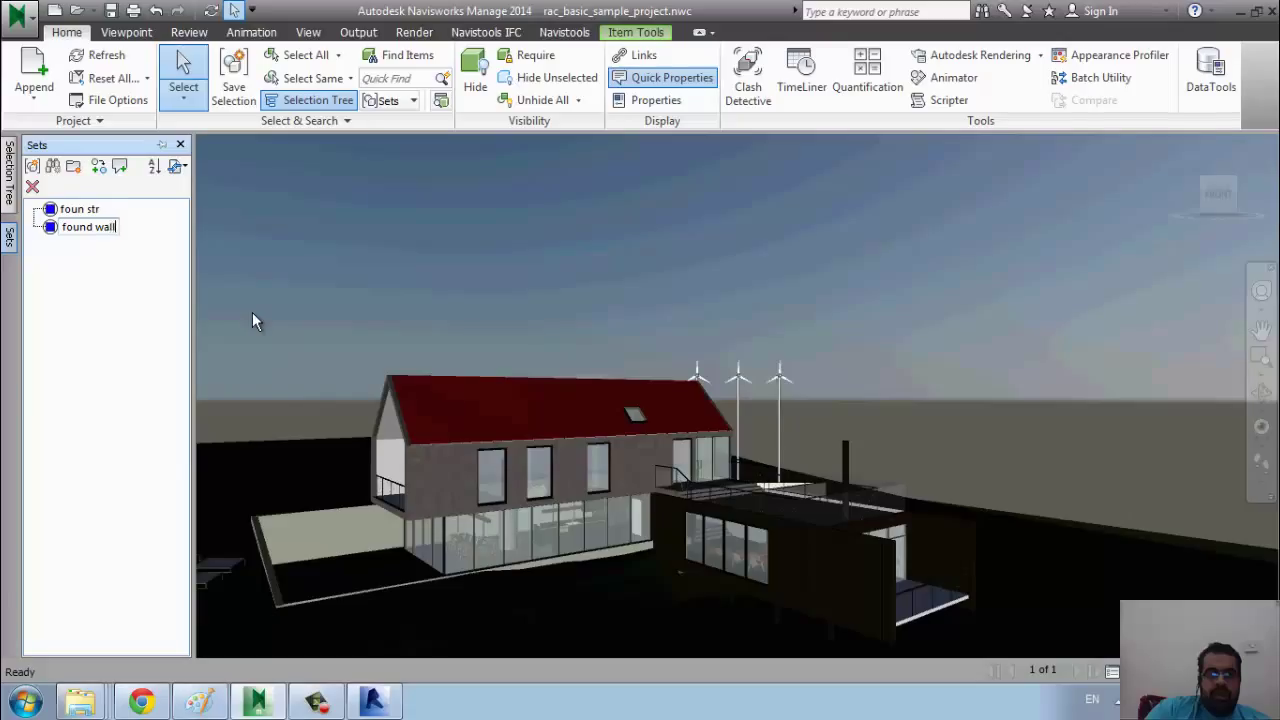
key("Return")
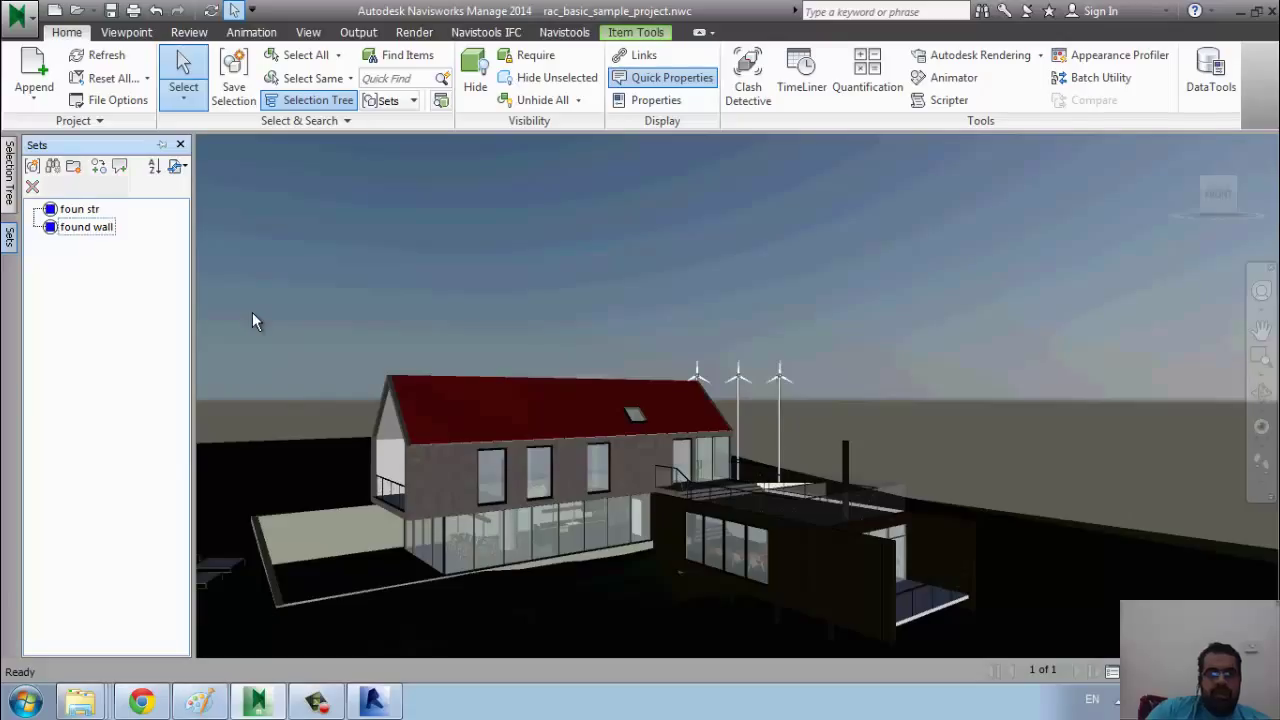
Select the Level 1 Living Rm. level and save it as a selection set named "living room".
left_click(9, 178)
left_click(114, 268)
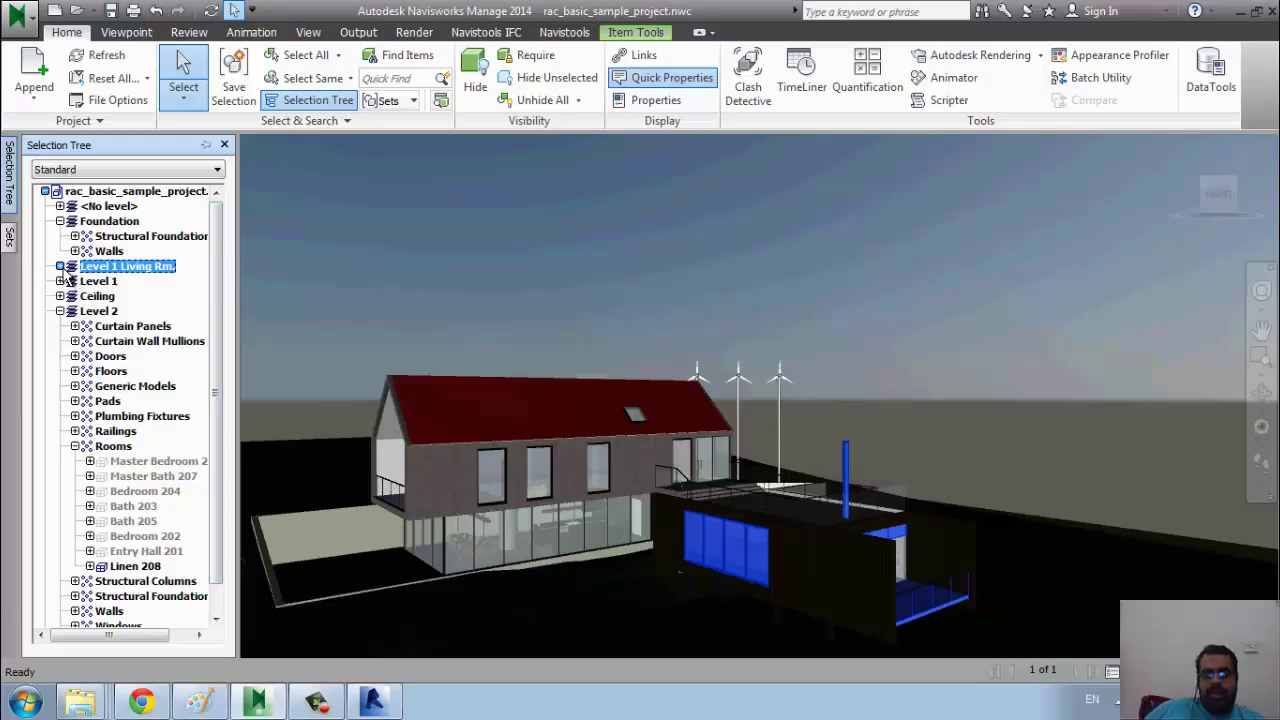
left_click(9, 237)
left_click(33, 167)
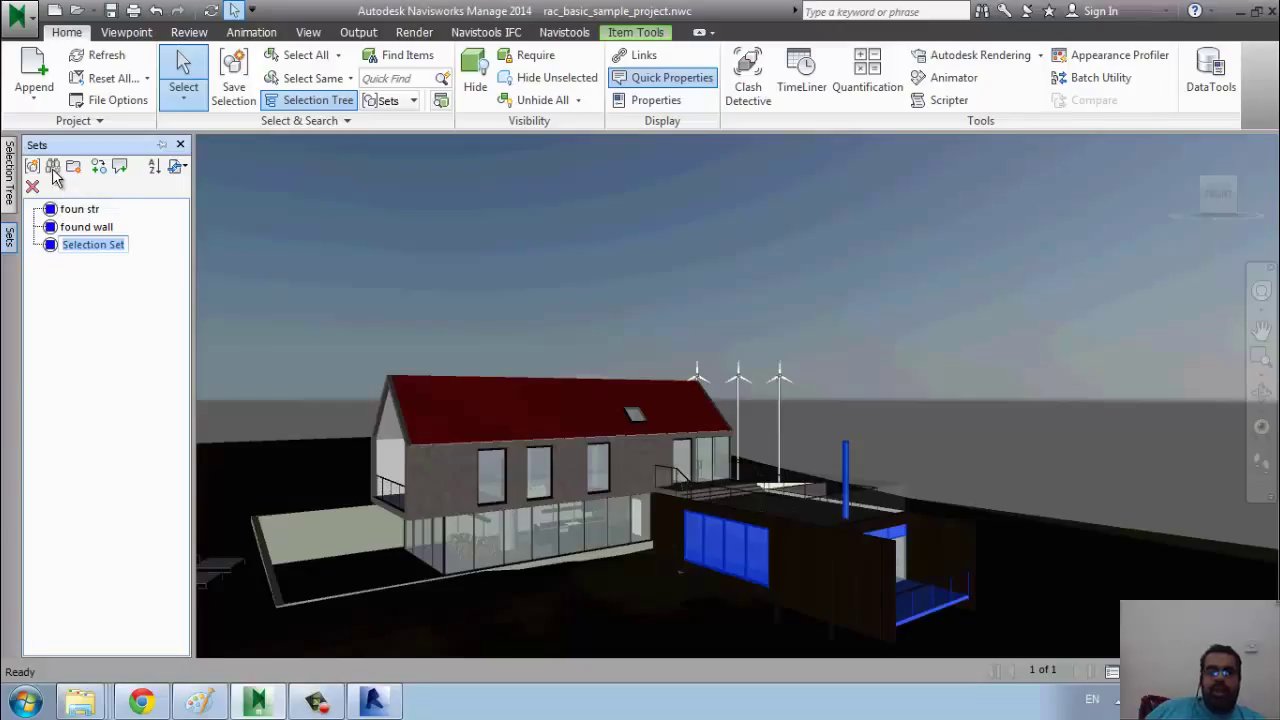
key("BackSpace")
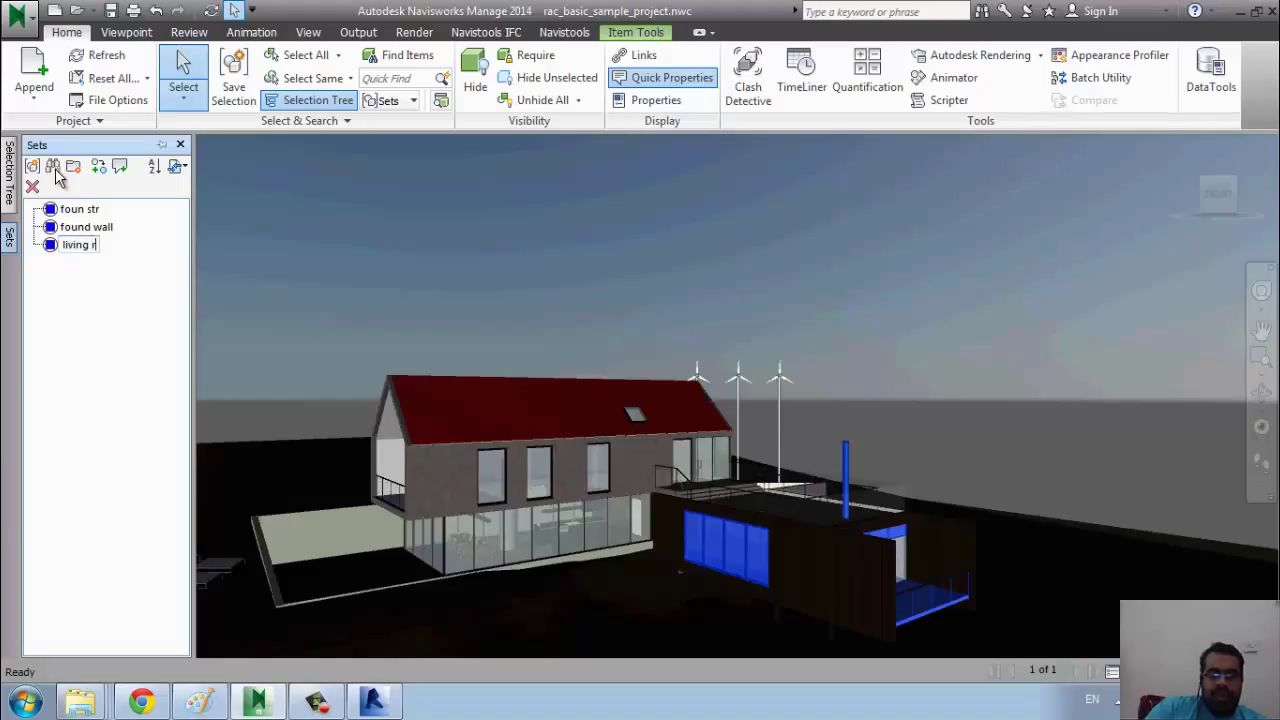
key("Return")
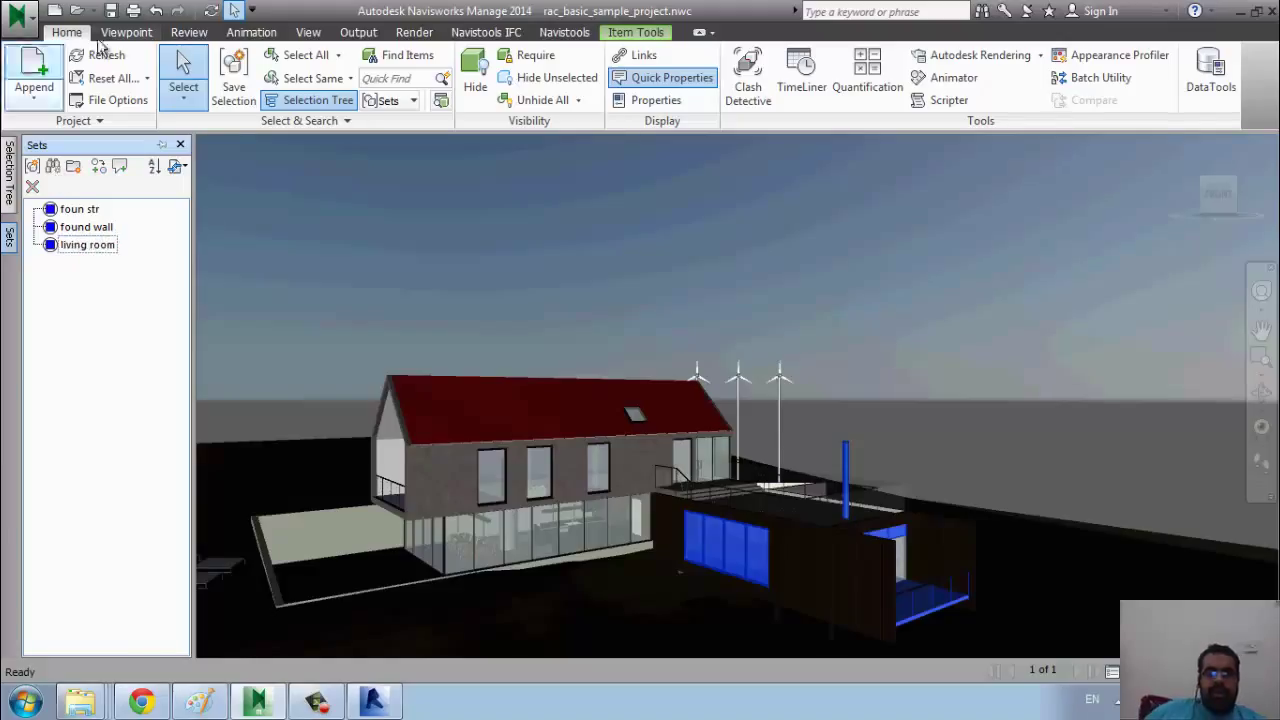
Expand Level 1, select its Floors category and save it as a selection set named "1 floor".
left_click(7, 198)
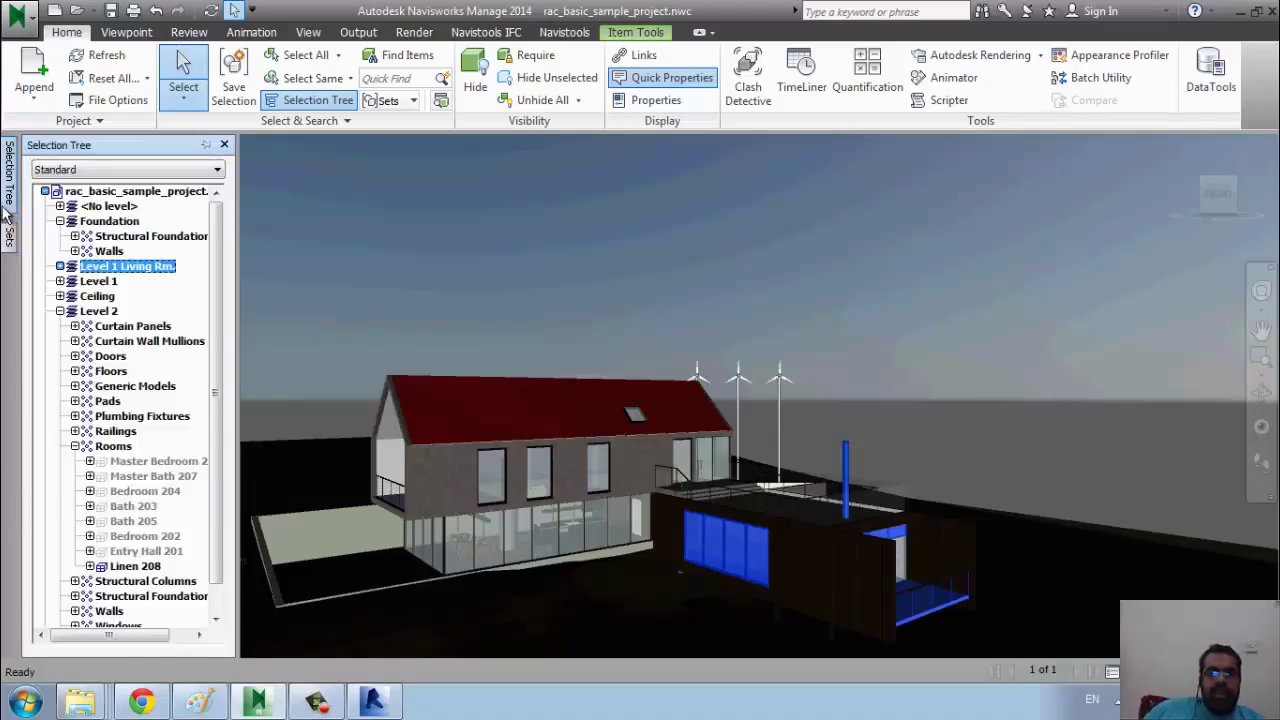
left_click(100, 283)
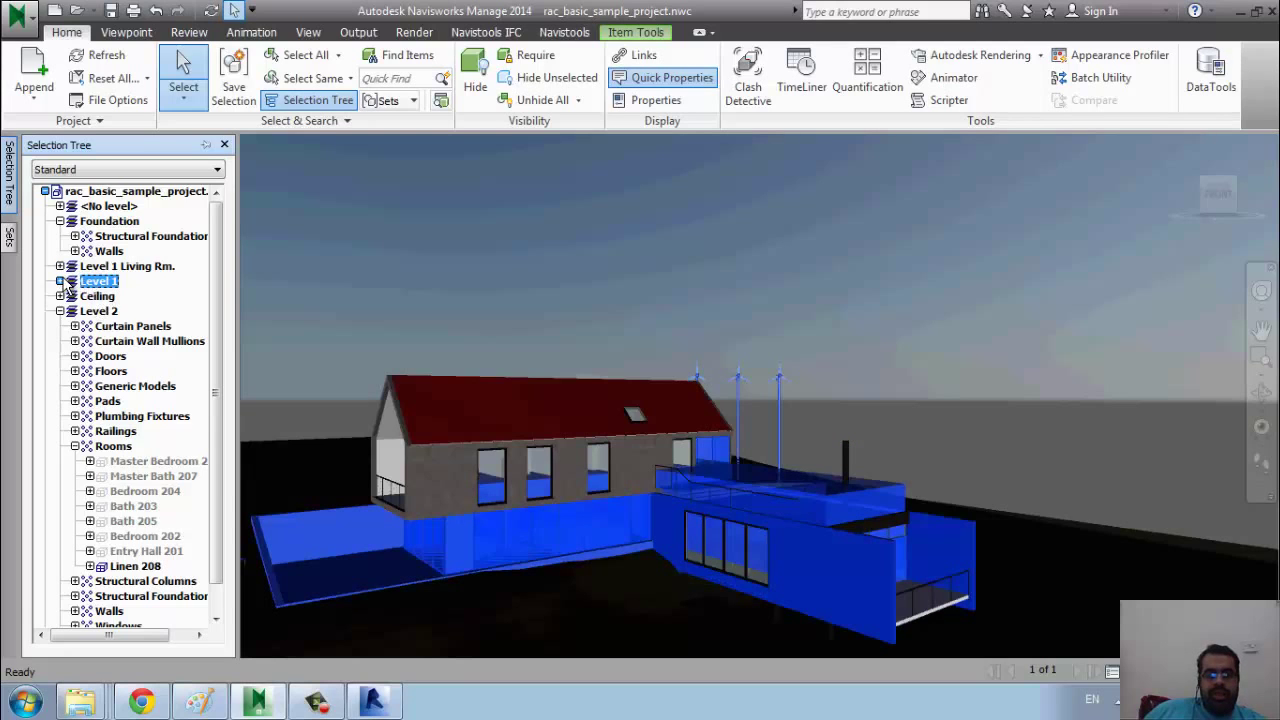
left_click(60, 281)
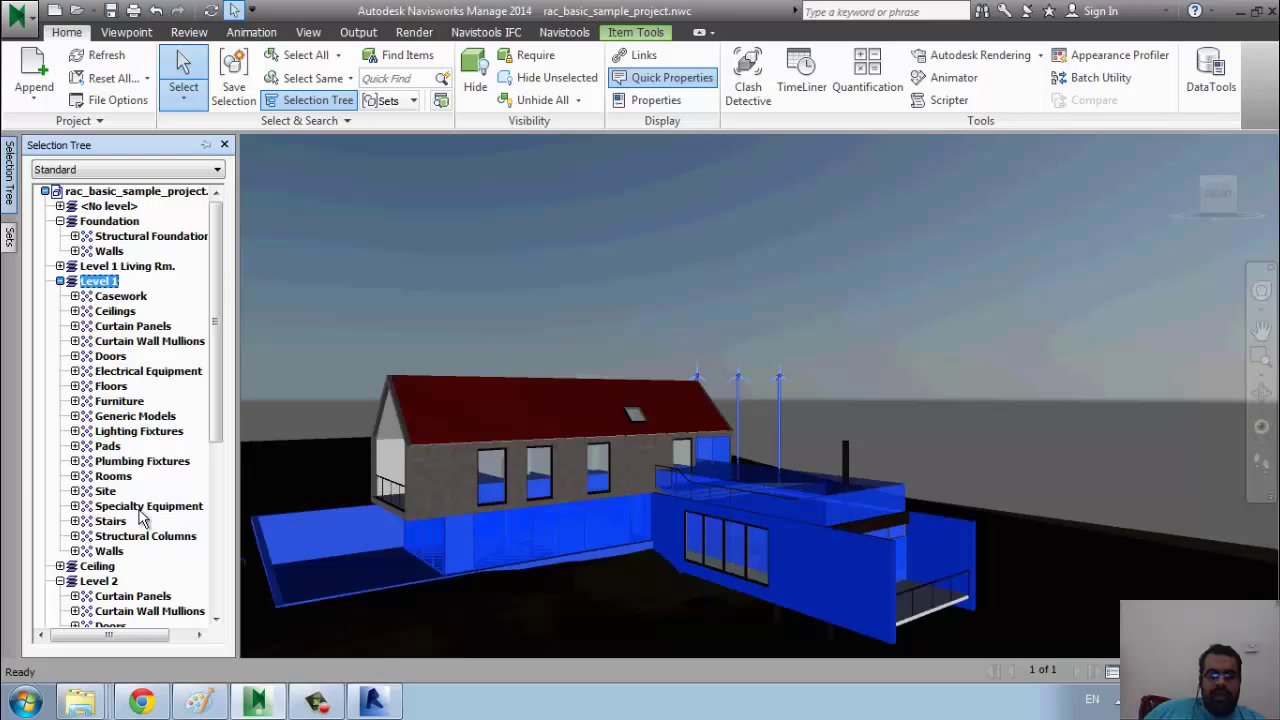
left_click(119, 388)
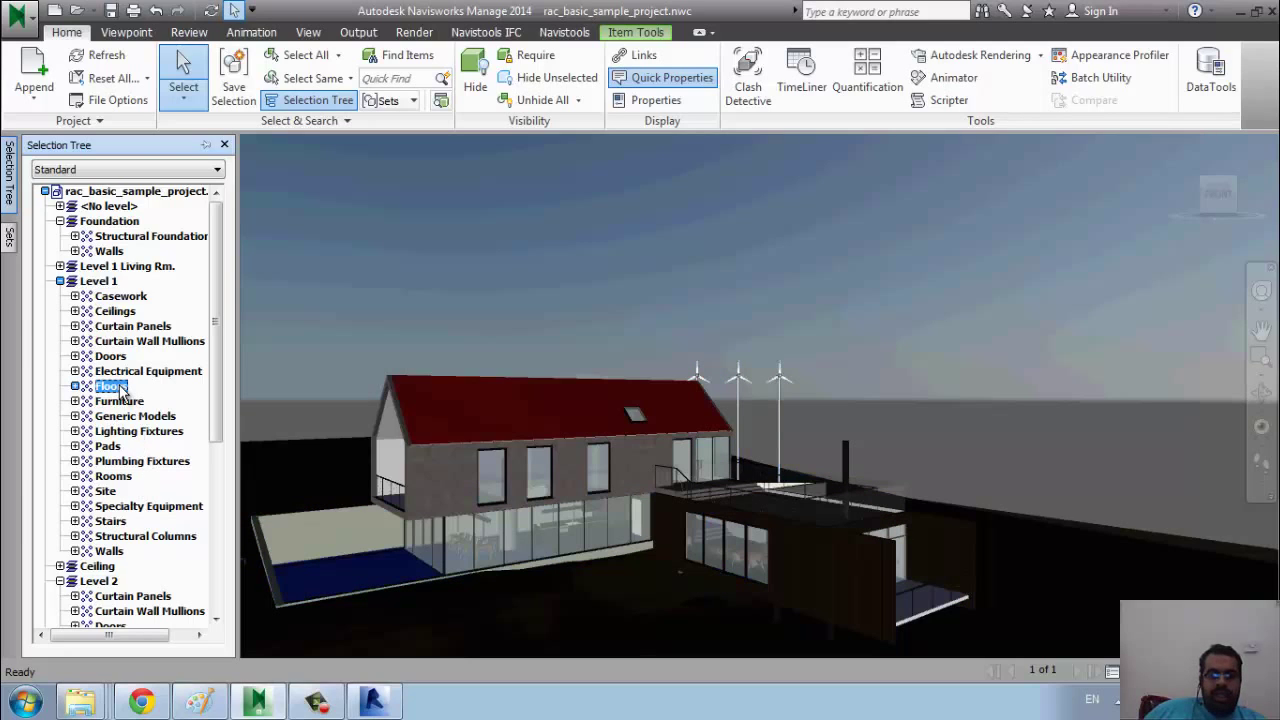
left_click(9, 240)
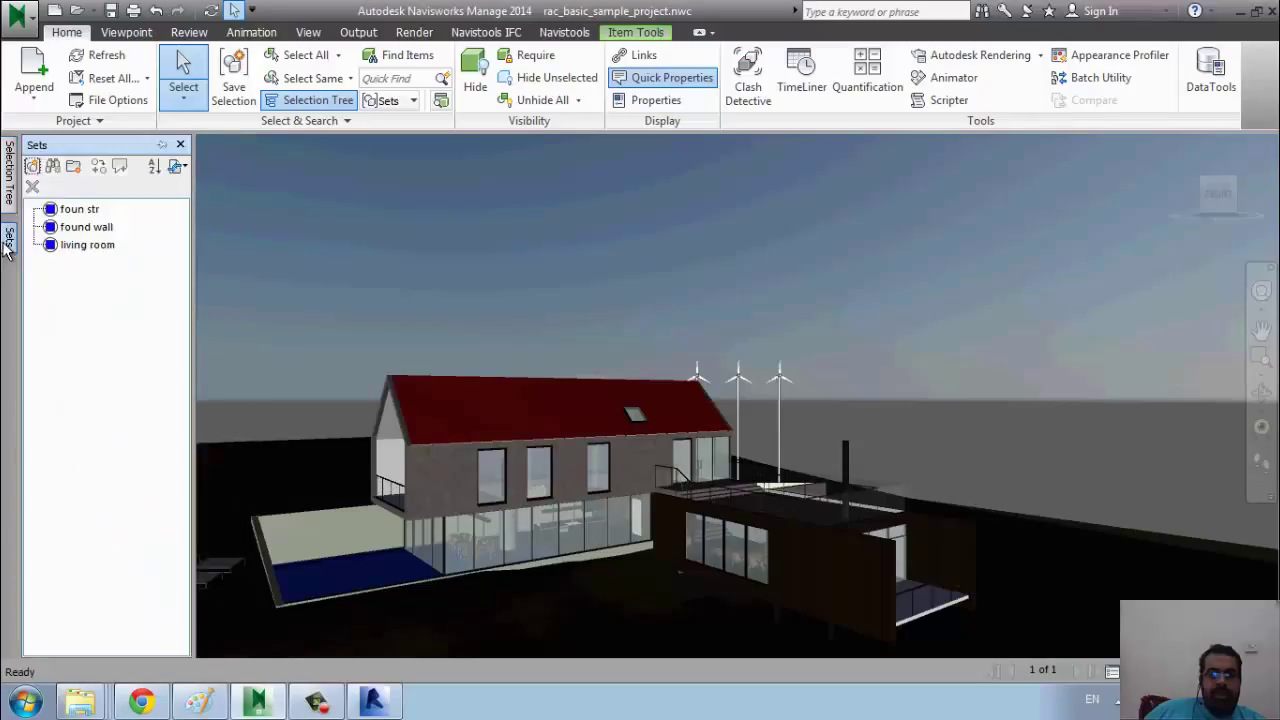
left_click(32, 168)
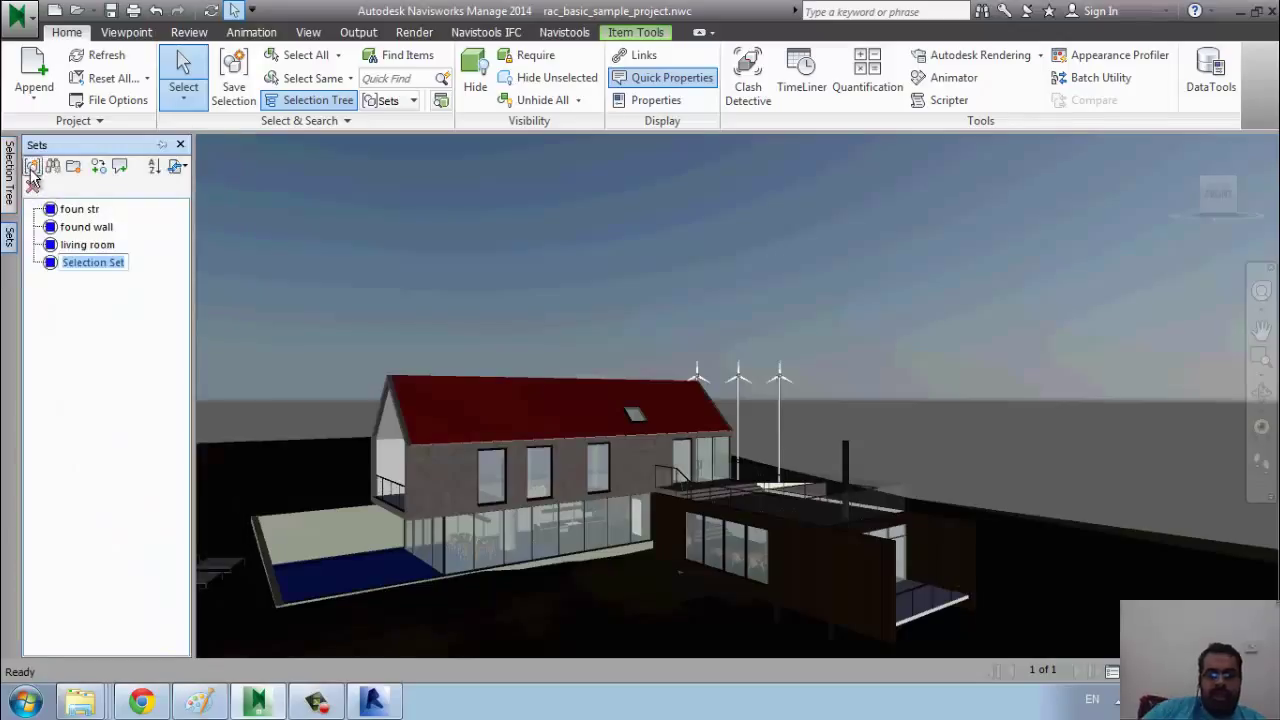
type("1 floor")
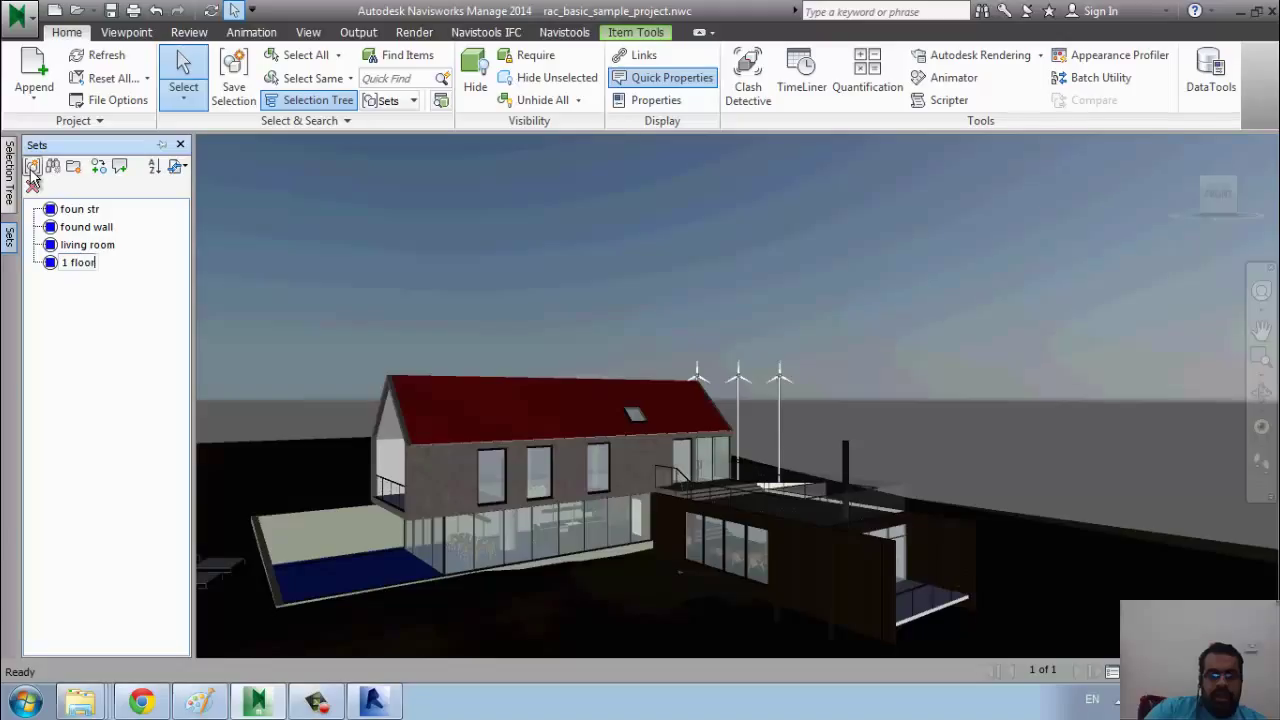
key("Return")
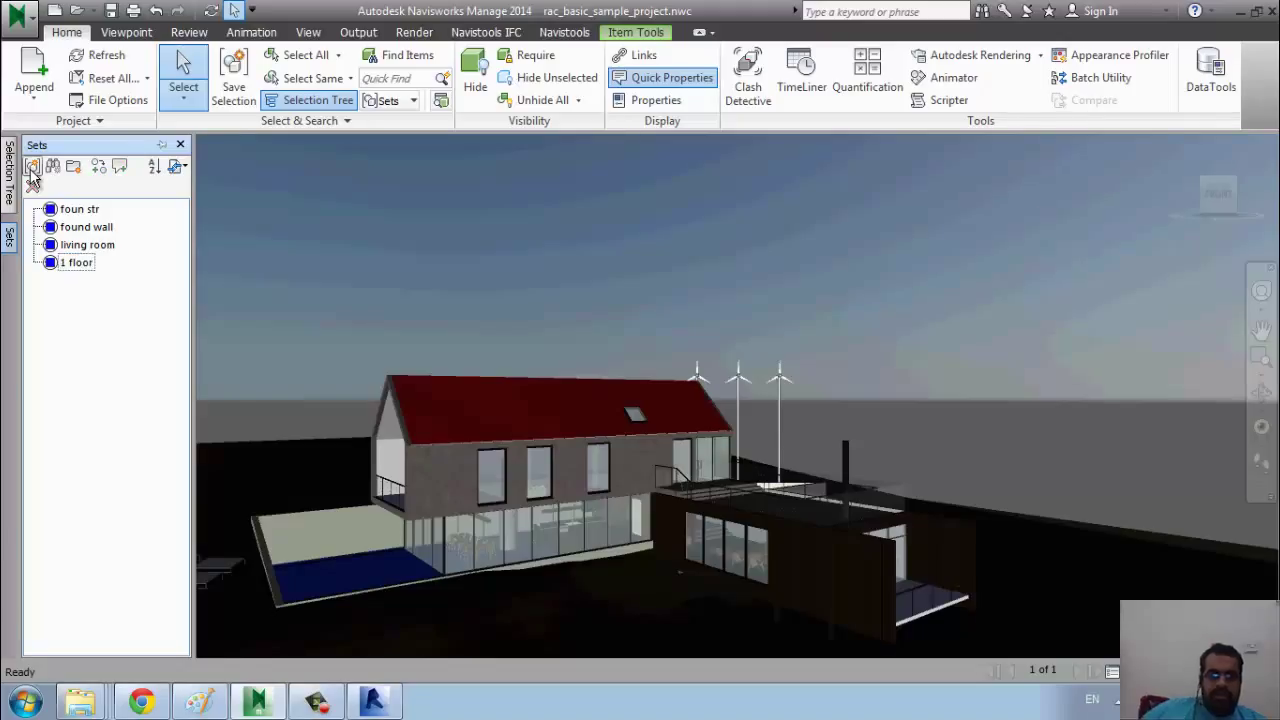
Examine the Furniture, Plumbing Fixtures and Rooms categories under Level 1, and clear the selection.
left_click(9, 172)
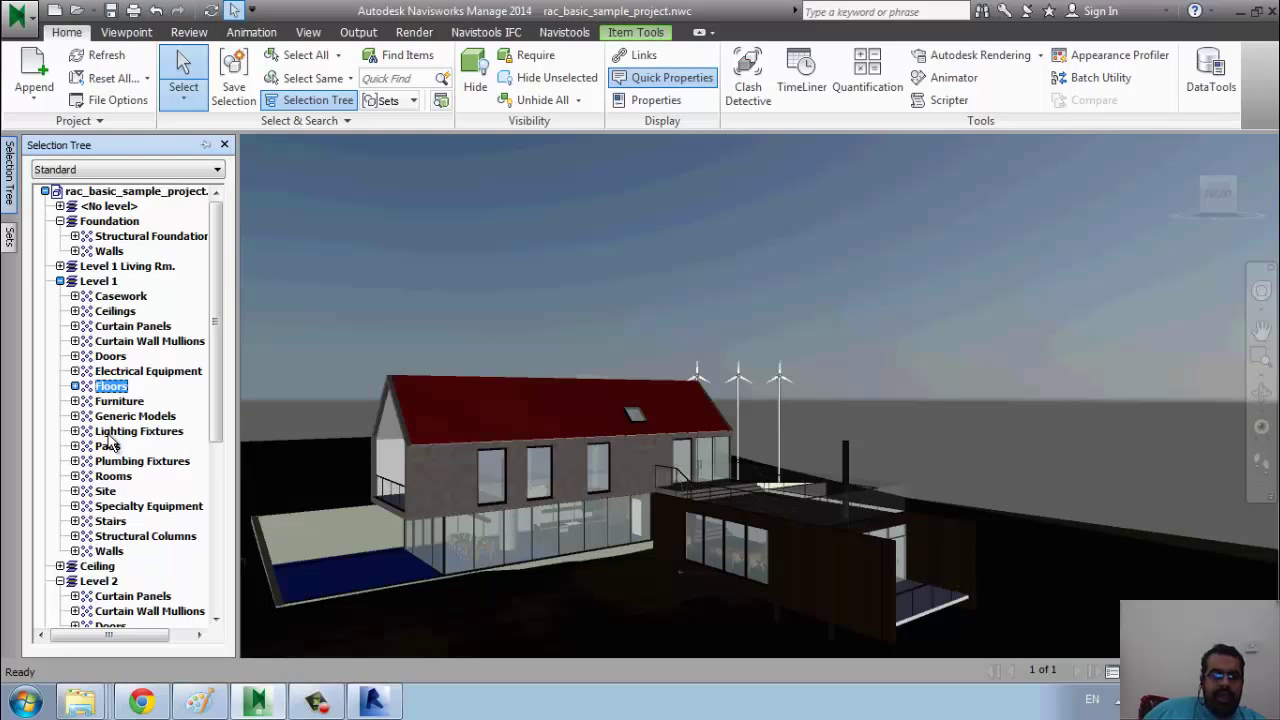
left_click(120, 401)
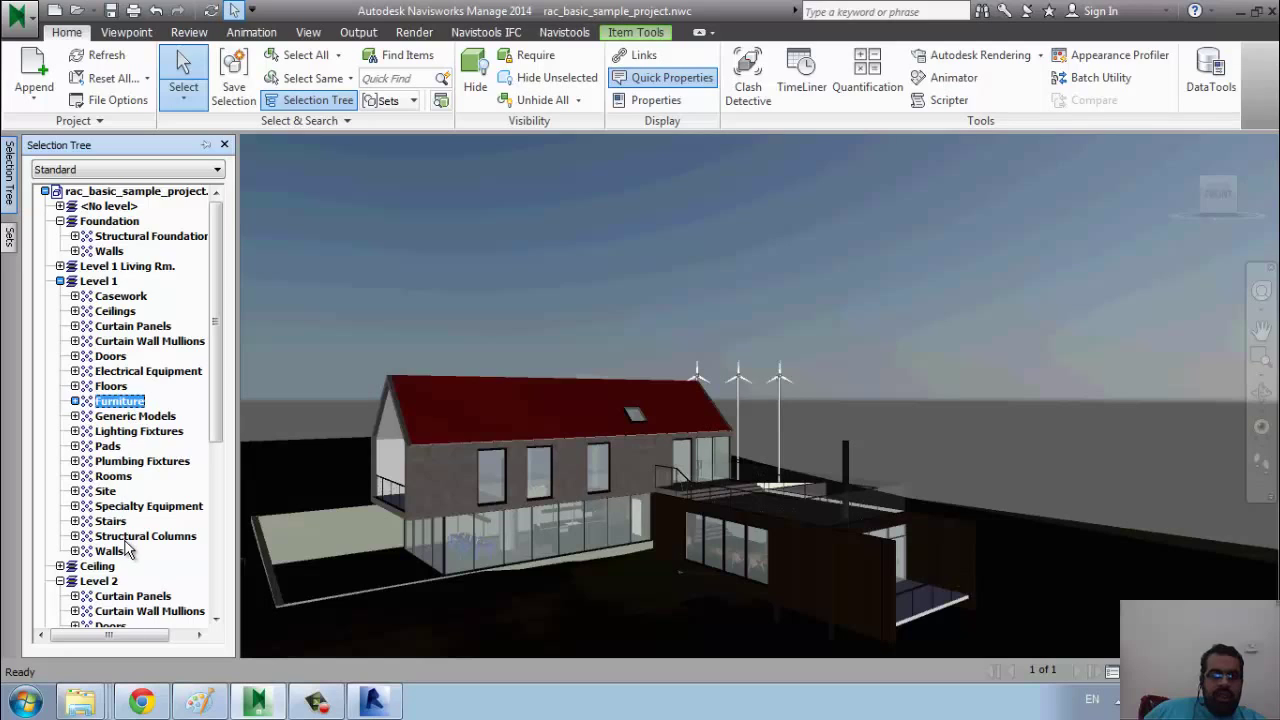
left_click(142, 462)
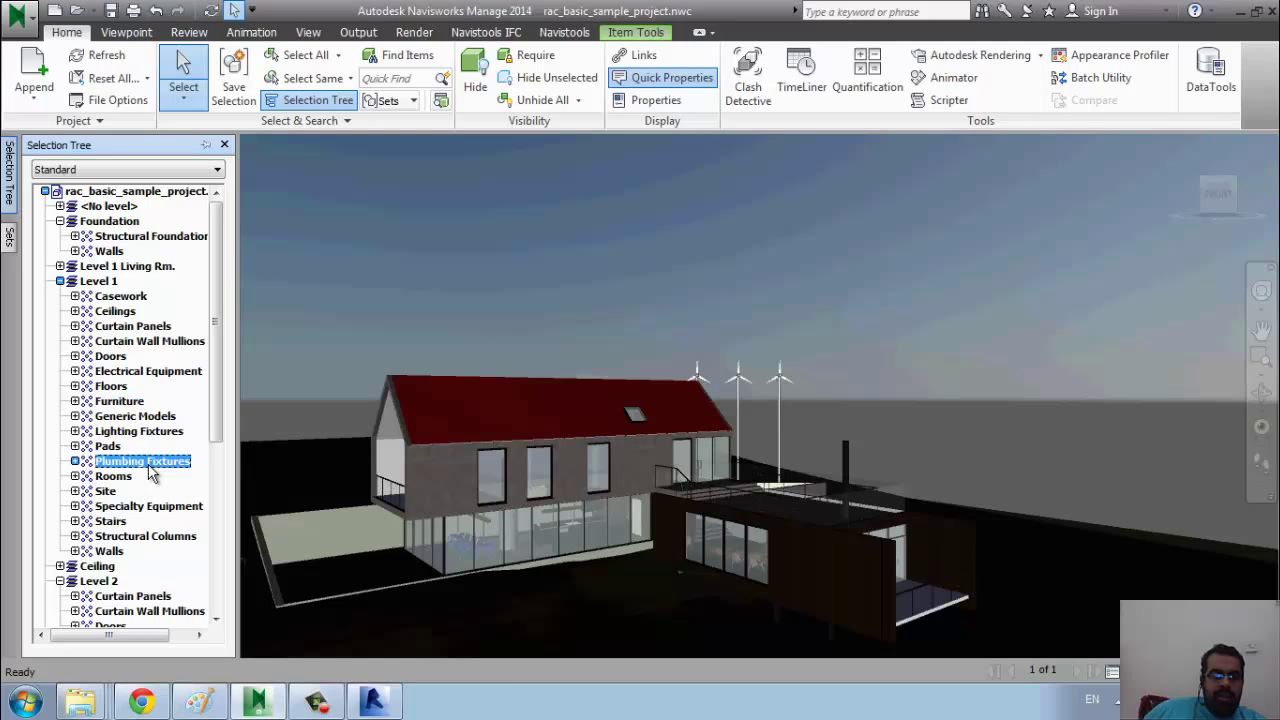
left_click(113, 477)
key("Escape")
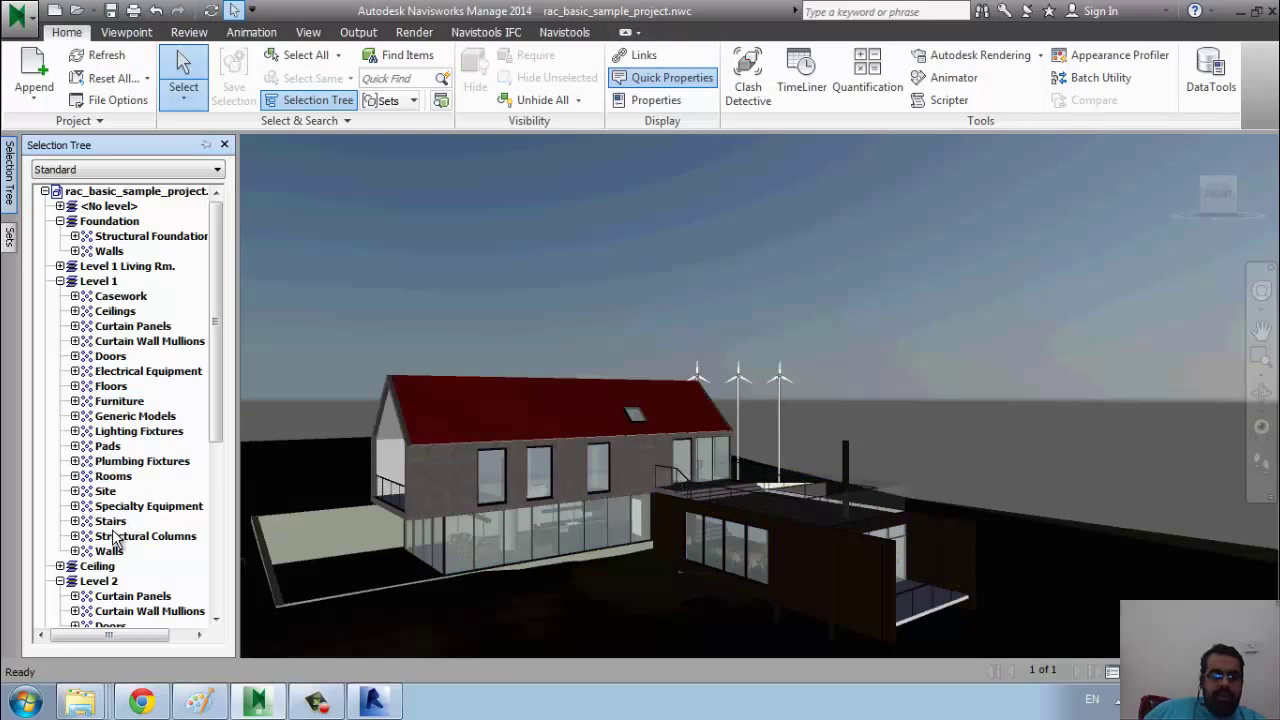
Select the Structural Columns category under Level 1 and save it as a selection set named "1 str column".
left_click(104, 522)
left_click(118, 538)
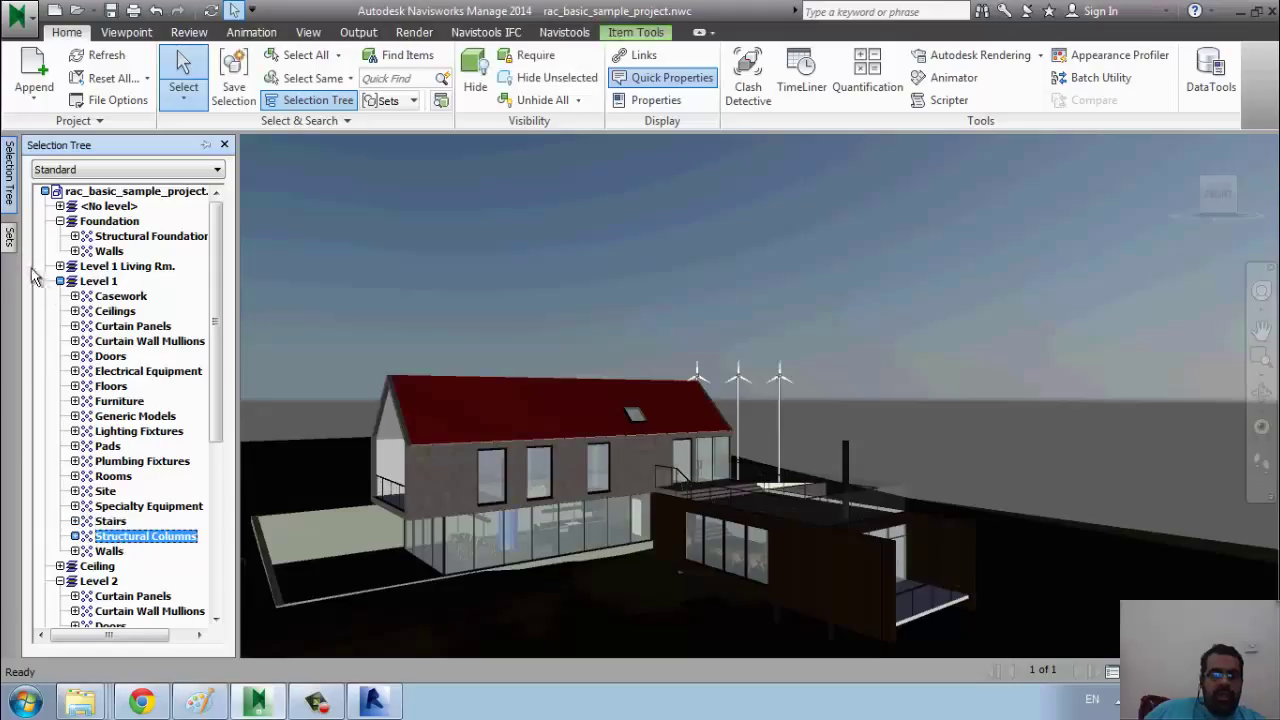
left_click(7, 240)
left_click(32, 166)
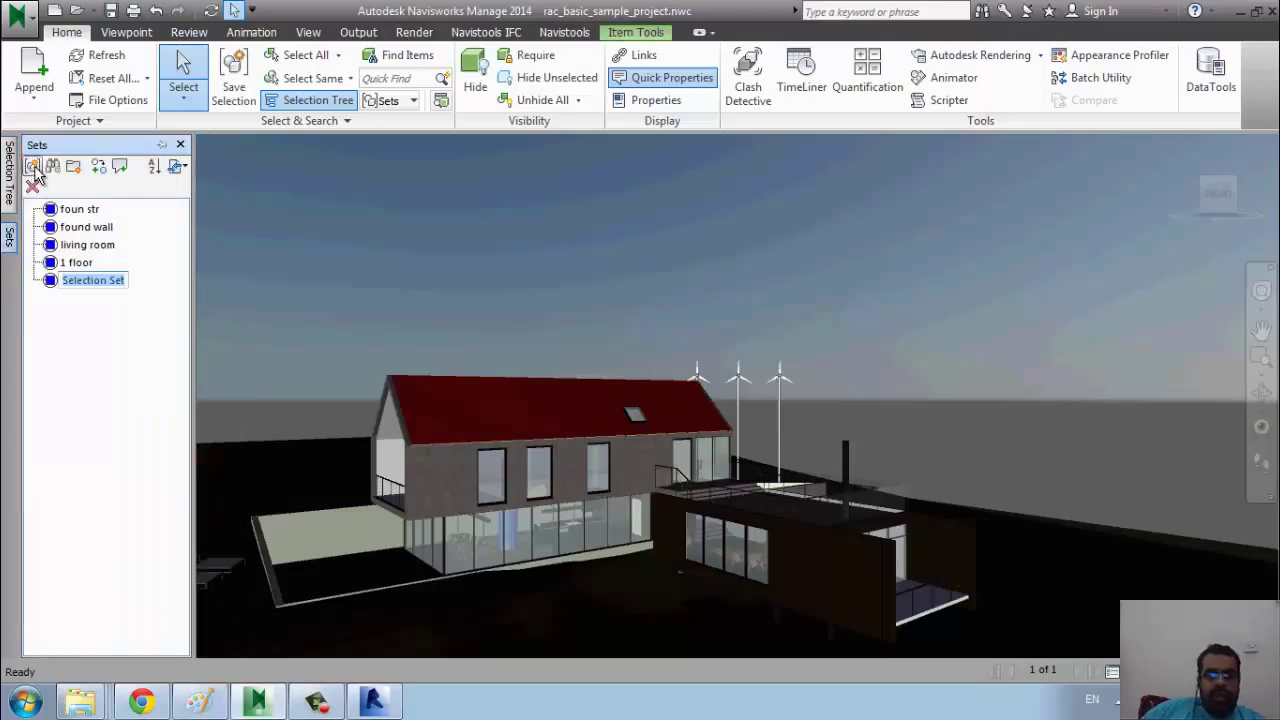
type("1 str colu")
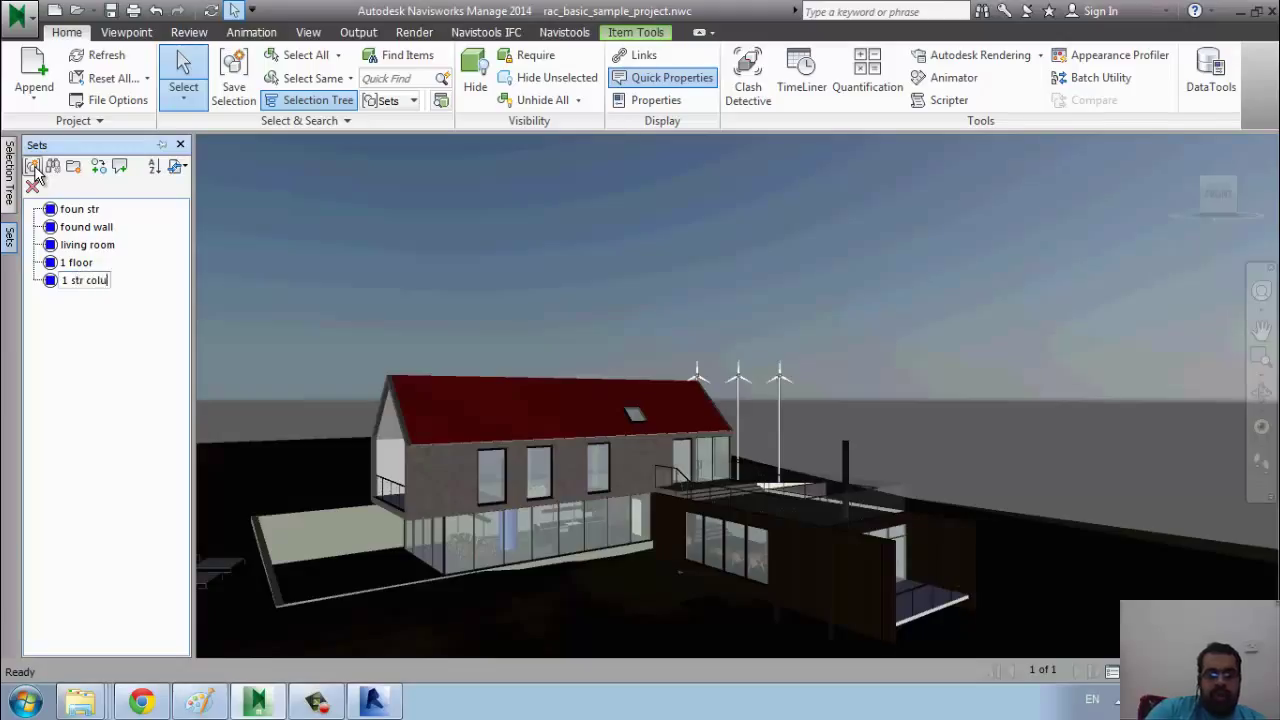
type("mn")
key("Return")
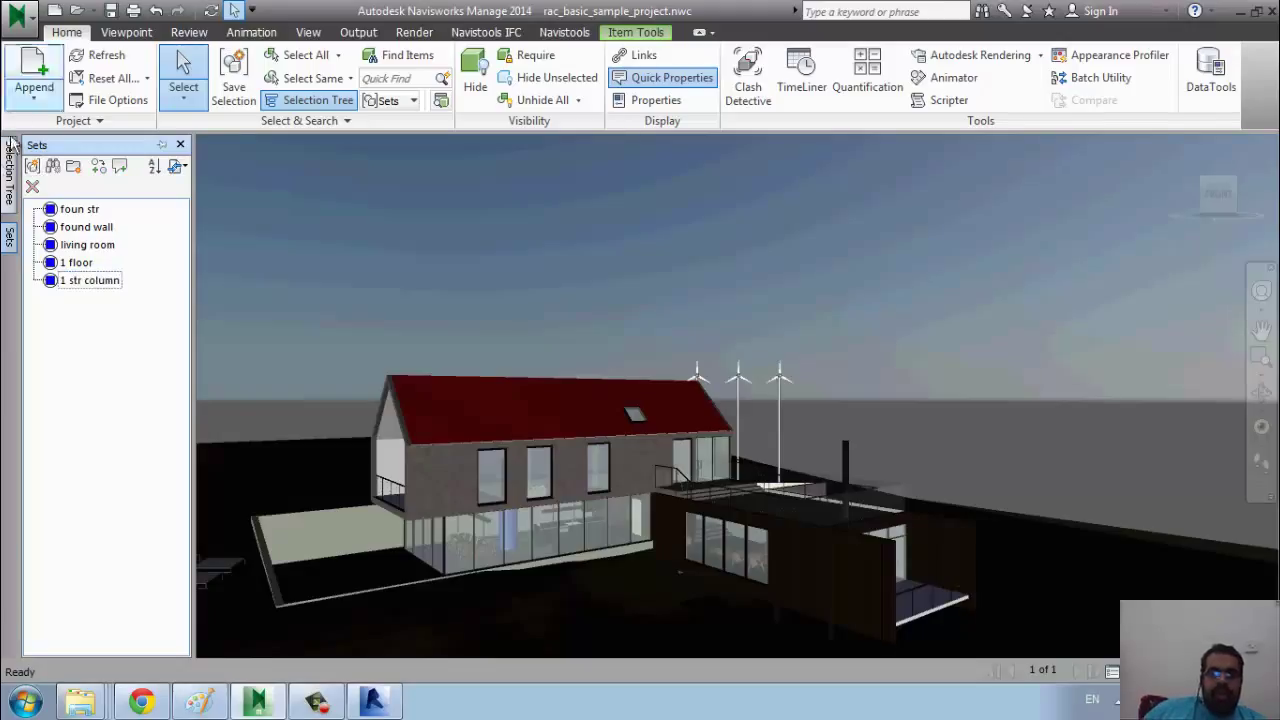
Select the Walls category under Level 1 and save it as a selection set named "1 wall".
left_click(8, 170)
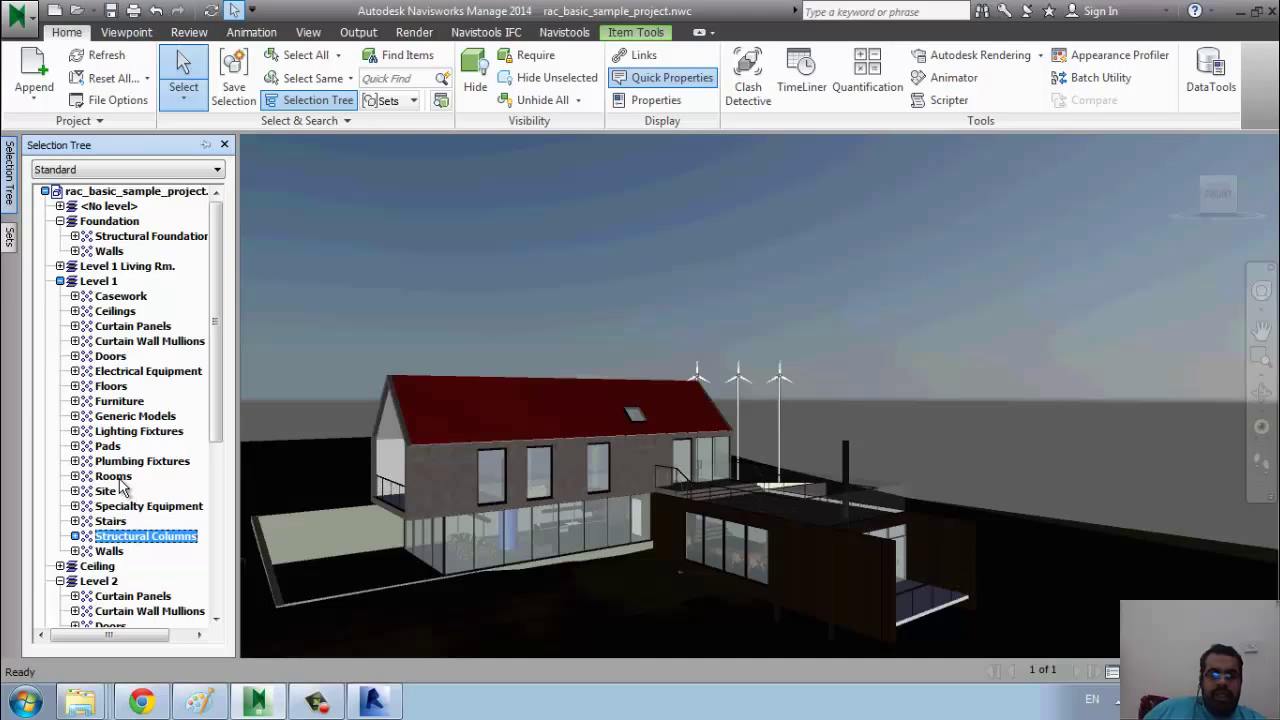
left_click(113, 552)
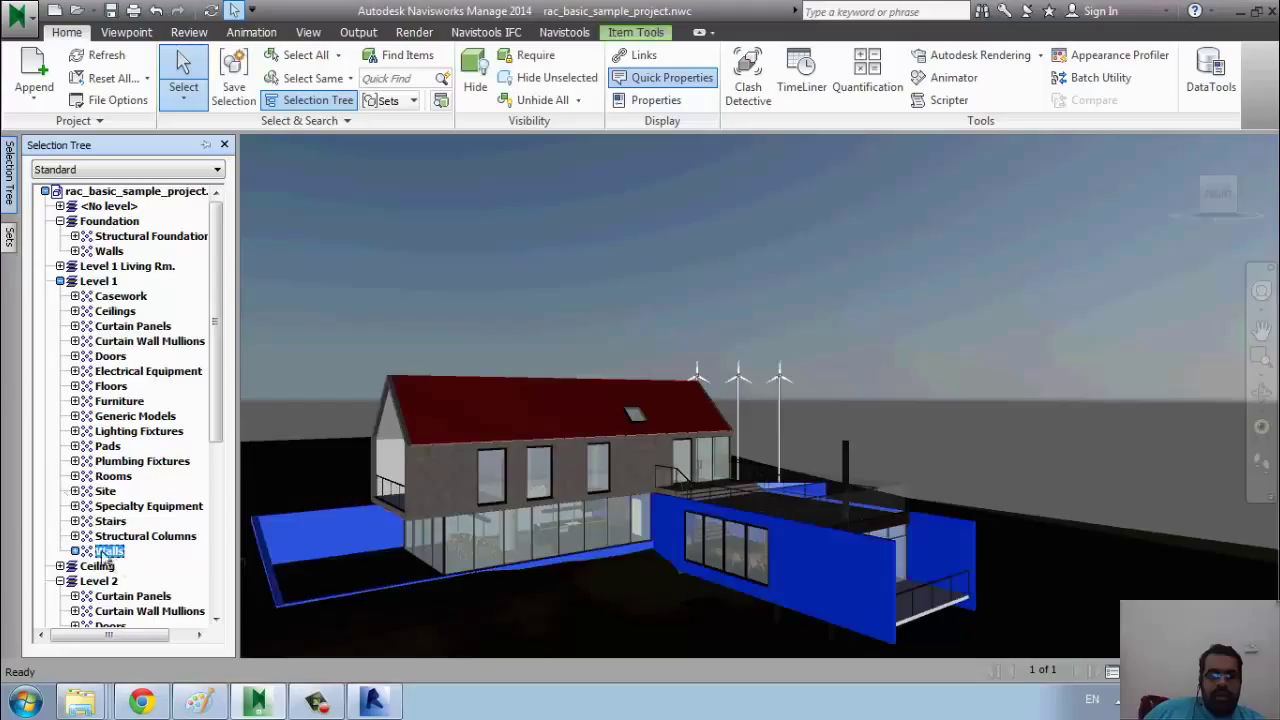
left_click(9, 236)
left_click(33, 166)
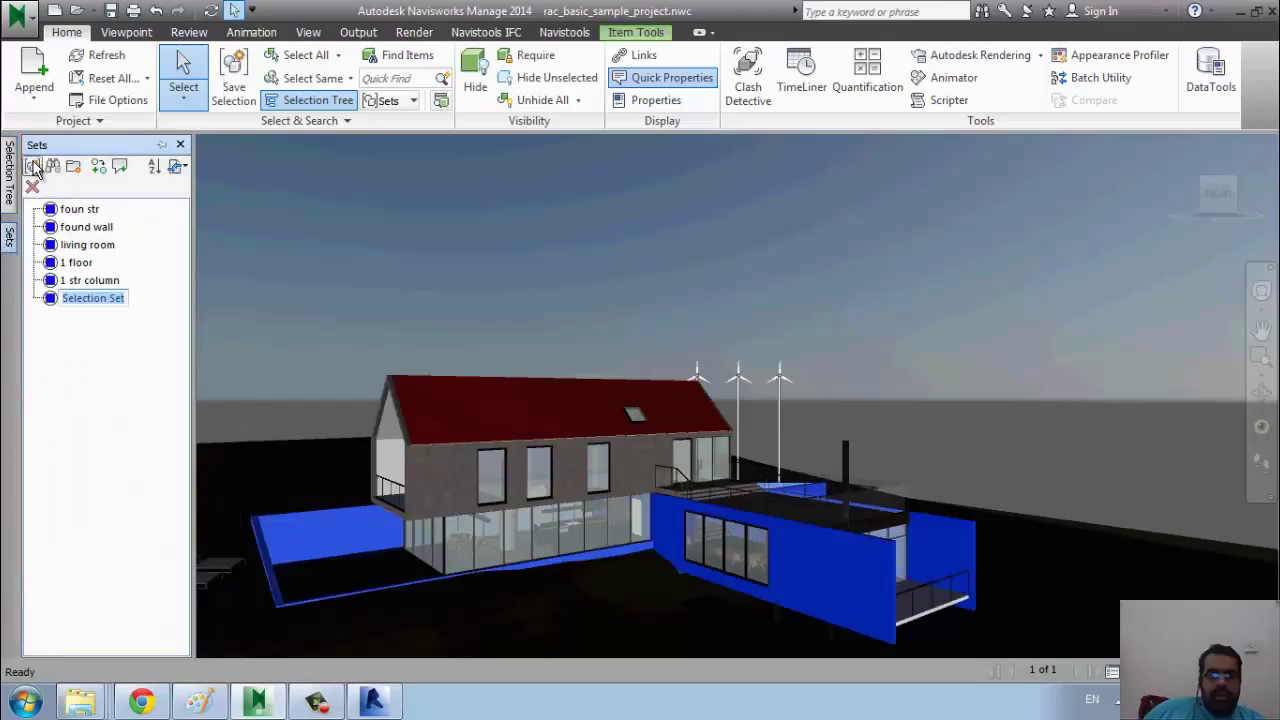
type("1 ")
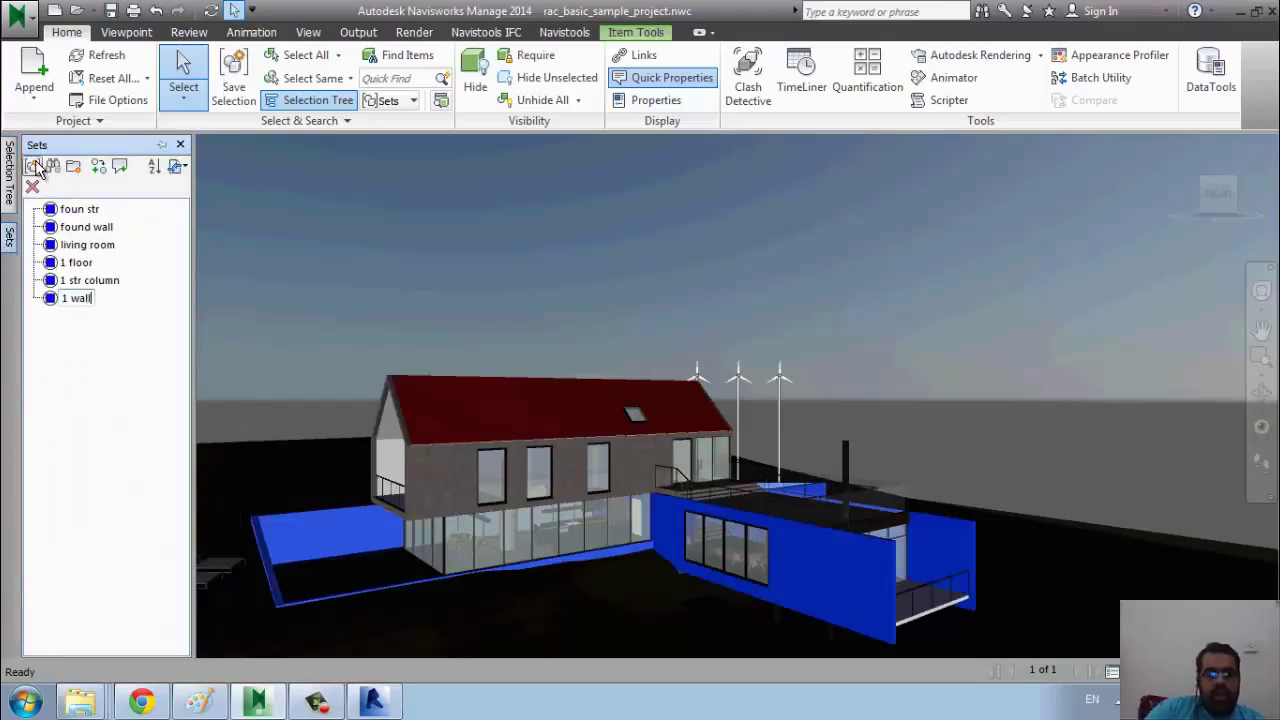
type("wall")
key("Return")
Select the Ceiling level and save it as a selection set named "ciling".
left_click(9, 165)
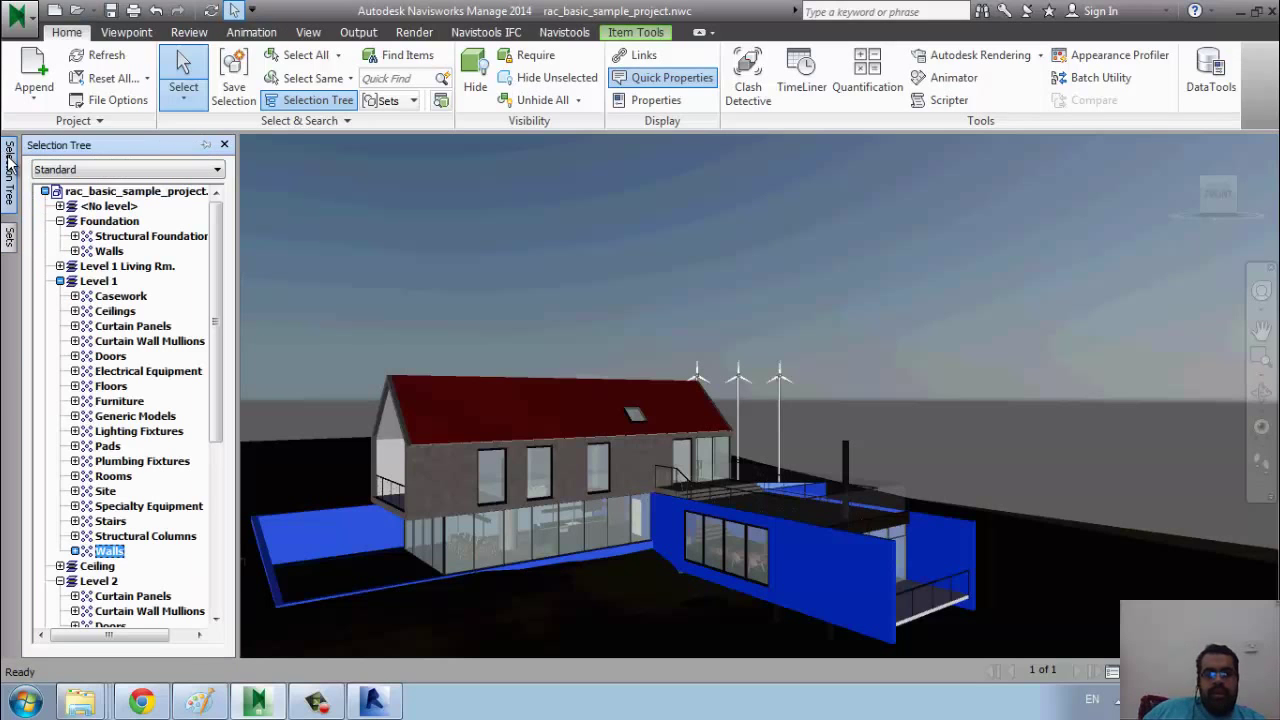
left_click(110, 356)
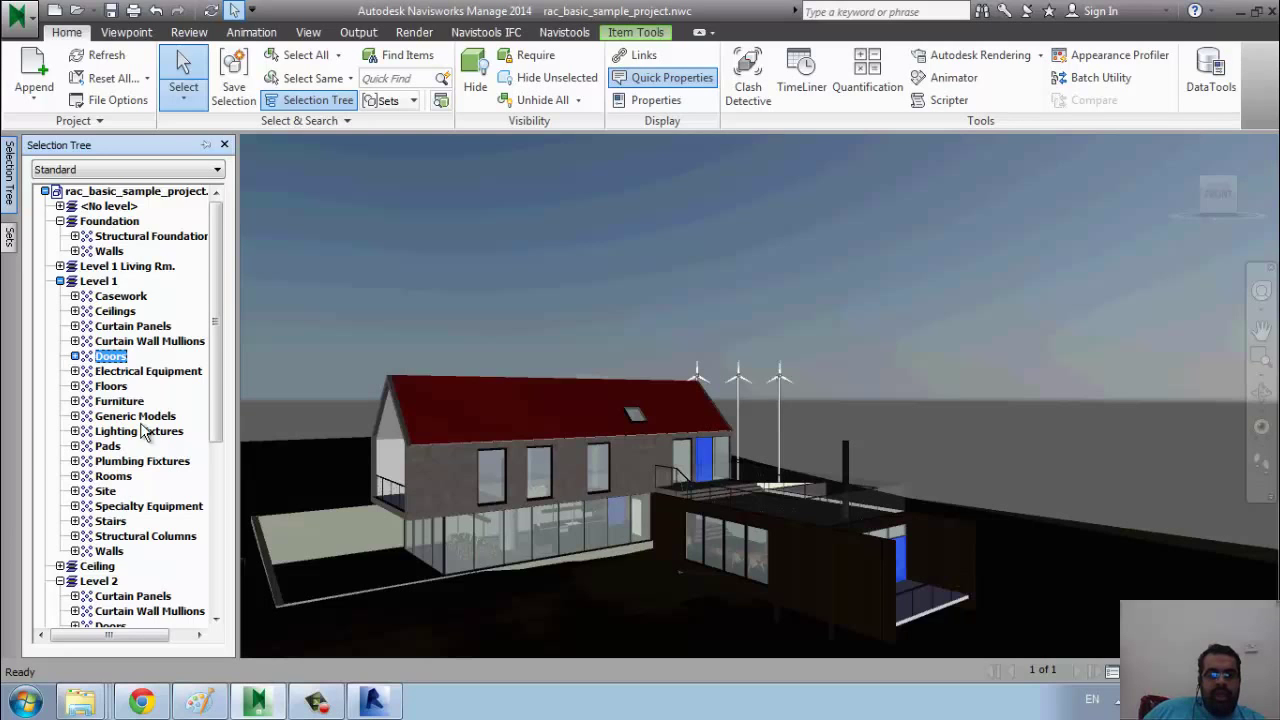
scroll(150, 440, "down", 3)
scroll(158, 452, "down", 2)
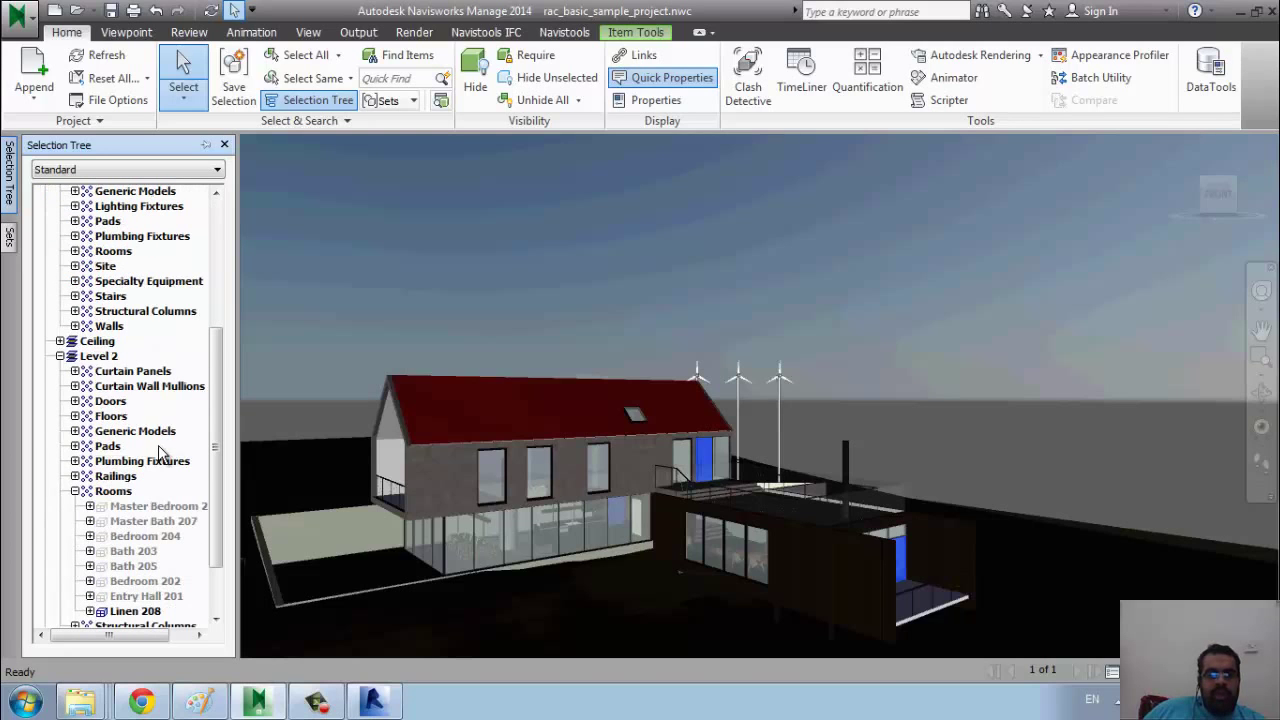
left_click(97, 341)
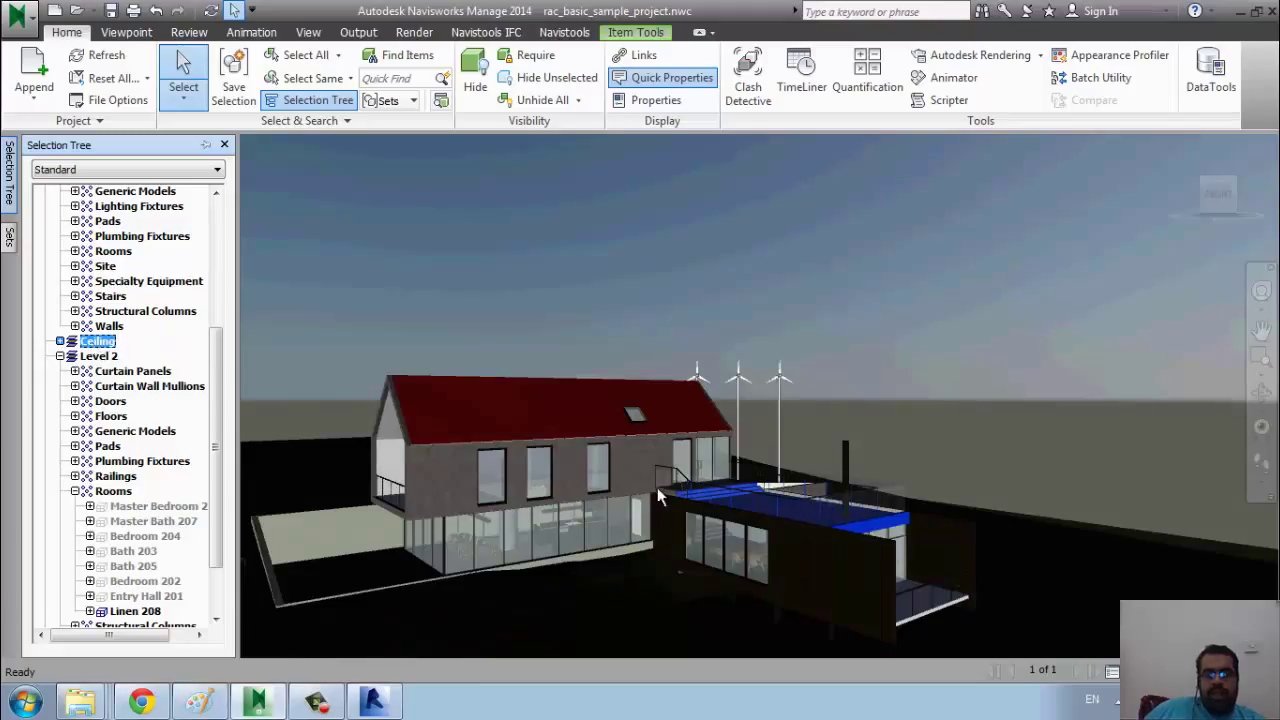
left_click(9, 238)
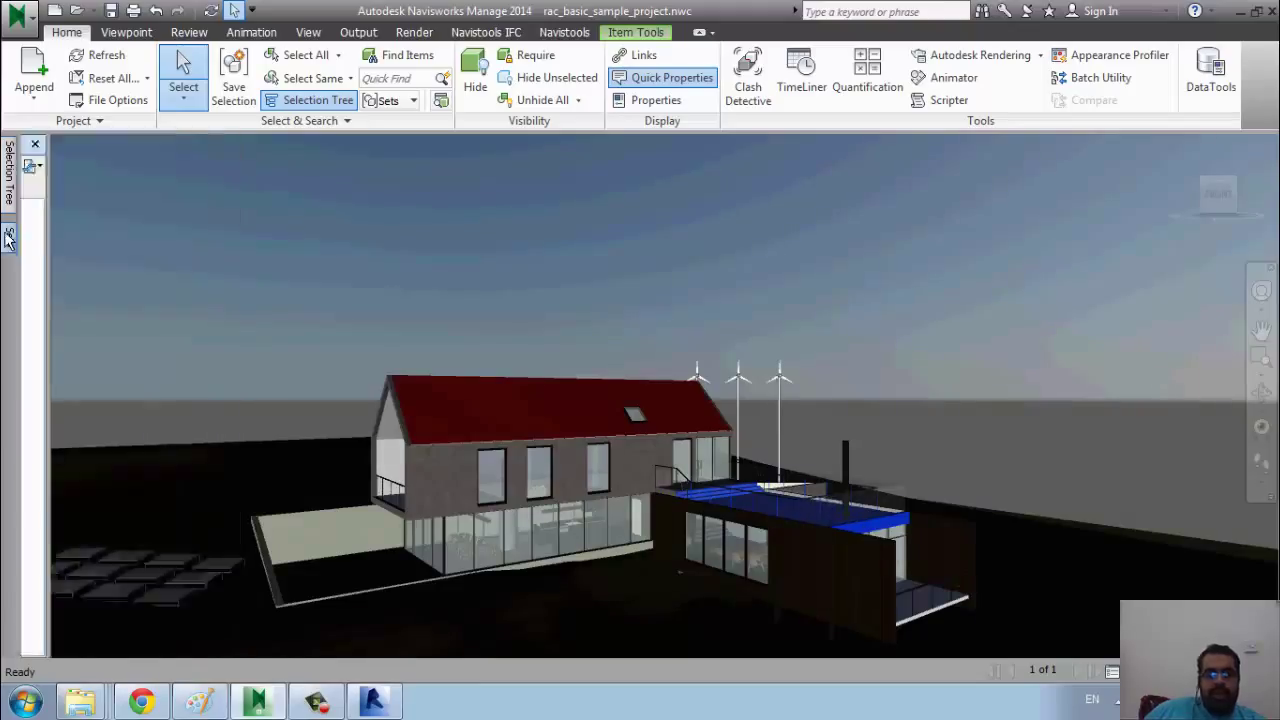
left_click(33, 167)
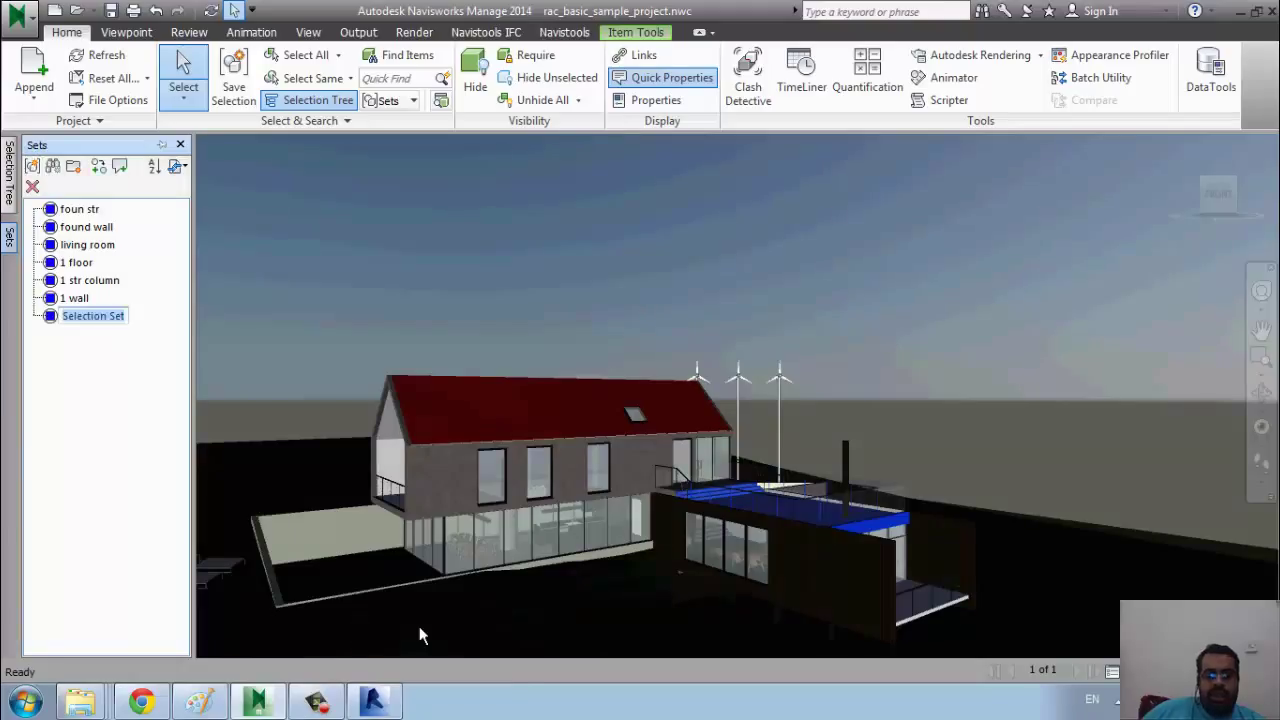
type("d")
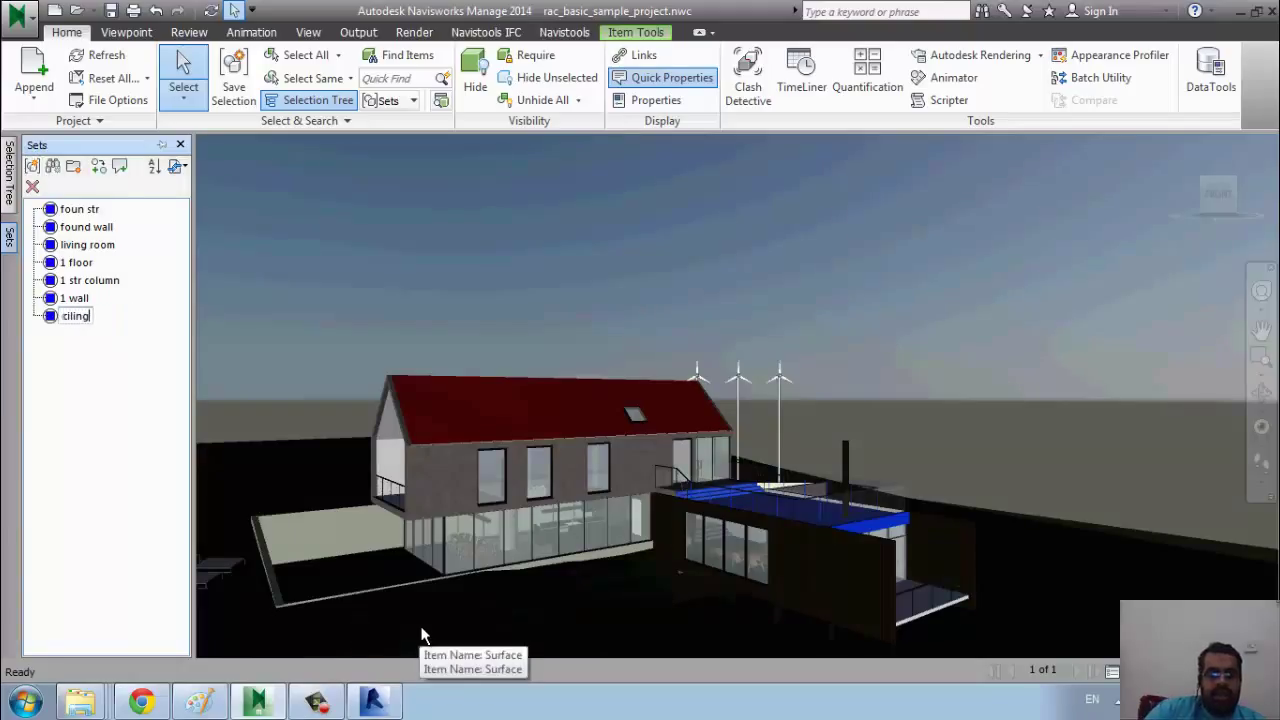
key("Return")
Select the Floors category under Level 2 and save it as a selection set named "2 floor".
left_click(8, 172)
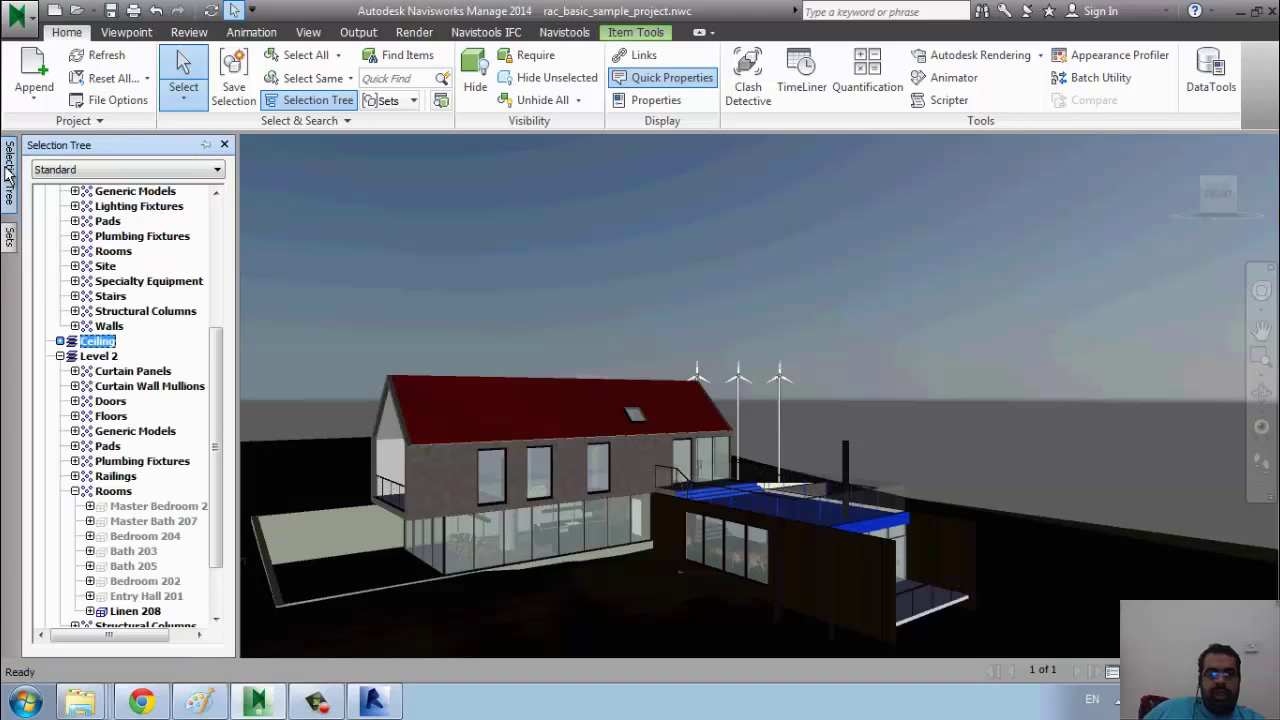
left_click(99, 356)
scroll(207, 460, "down", 2)
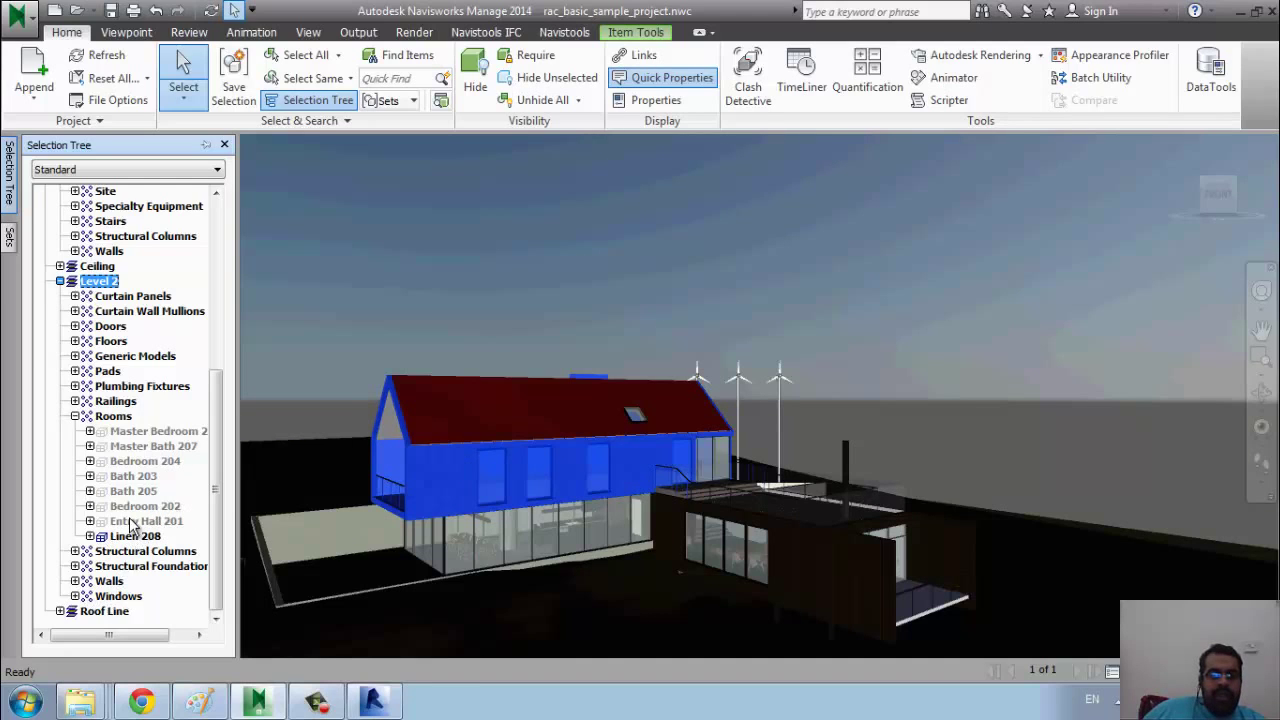
left_click(111, 341)
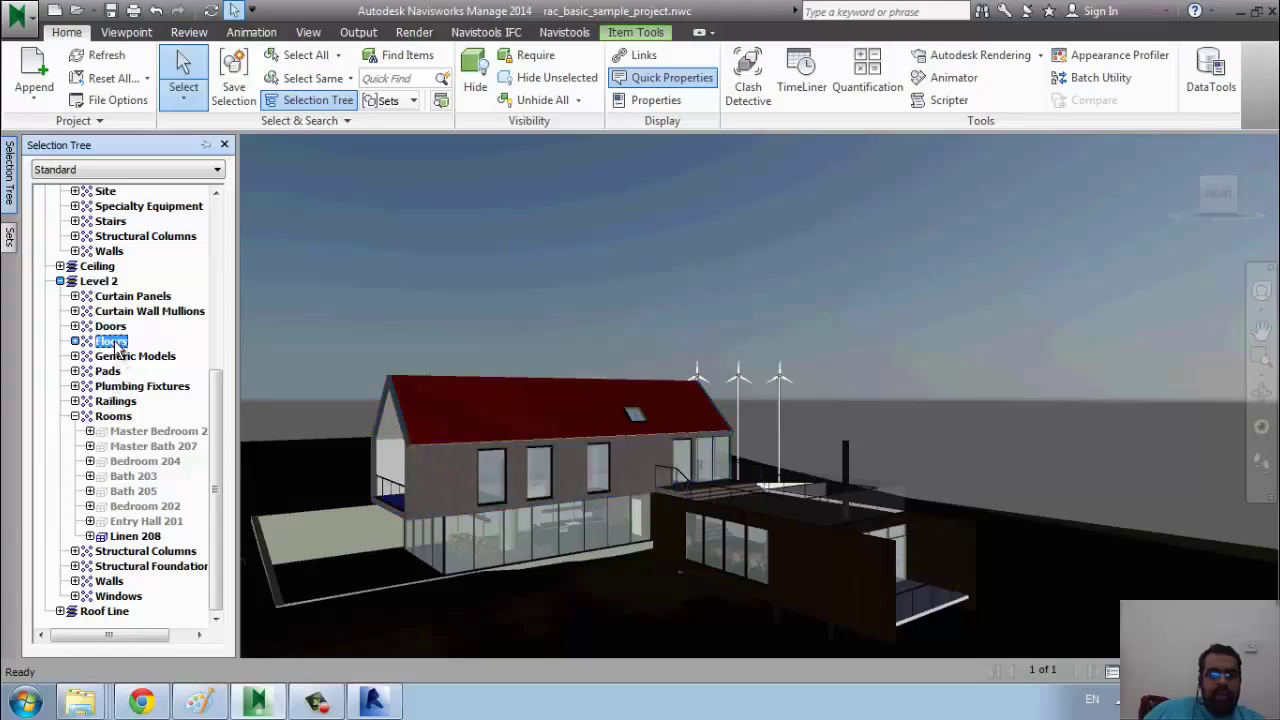
left_click(9, 237)
left_click(33, 166)
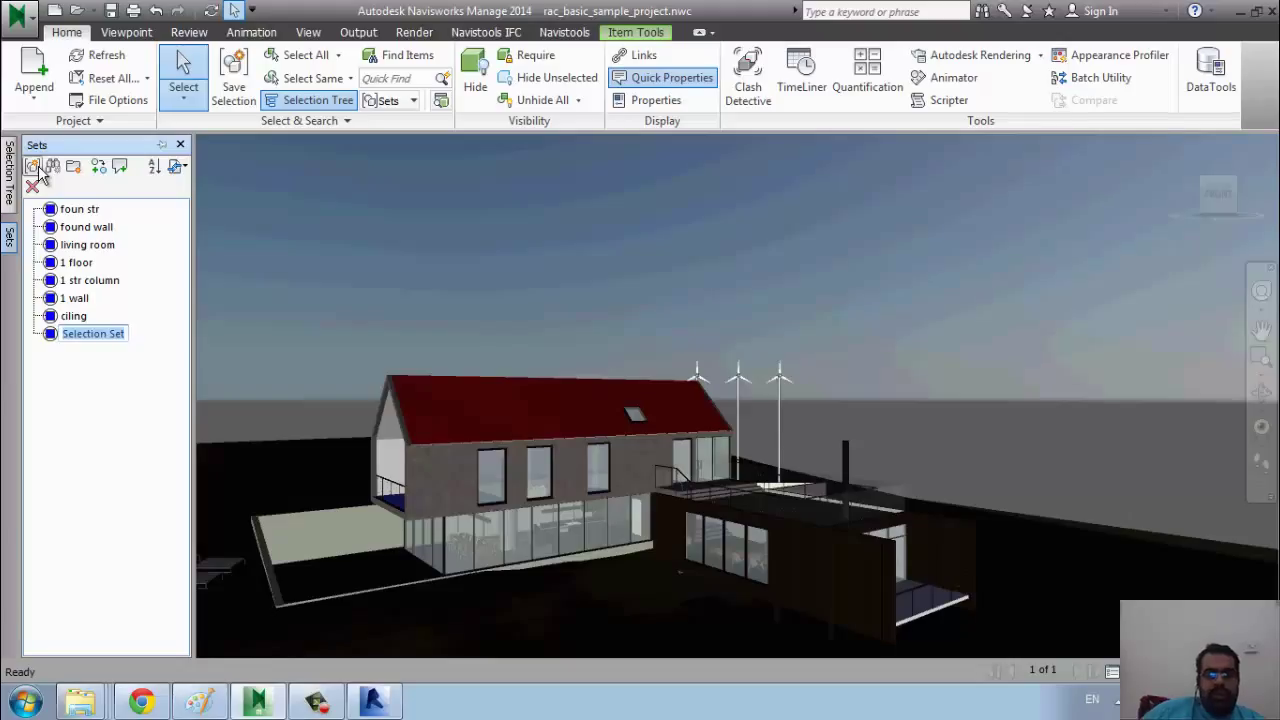
type("2 floor")
key("Return")
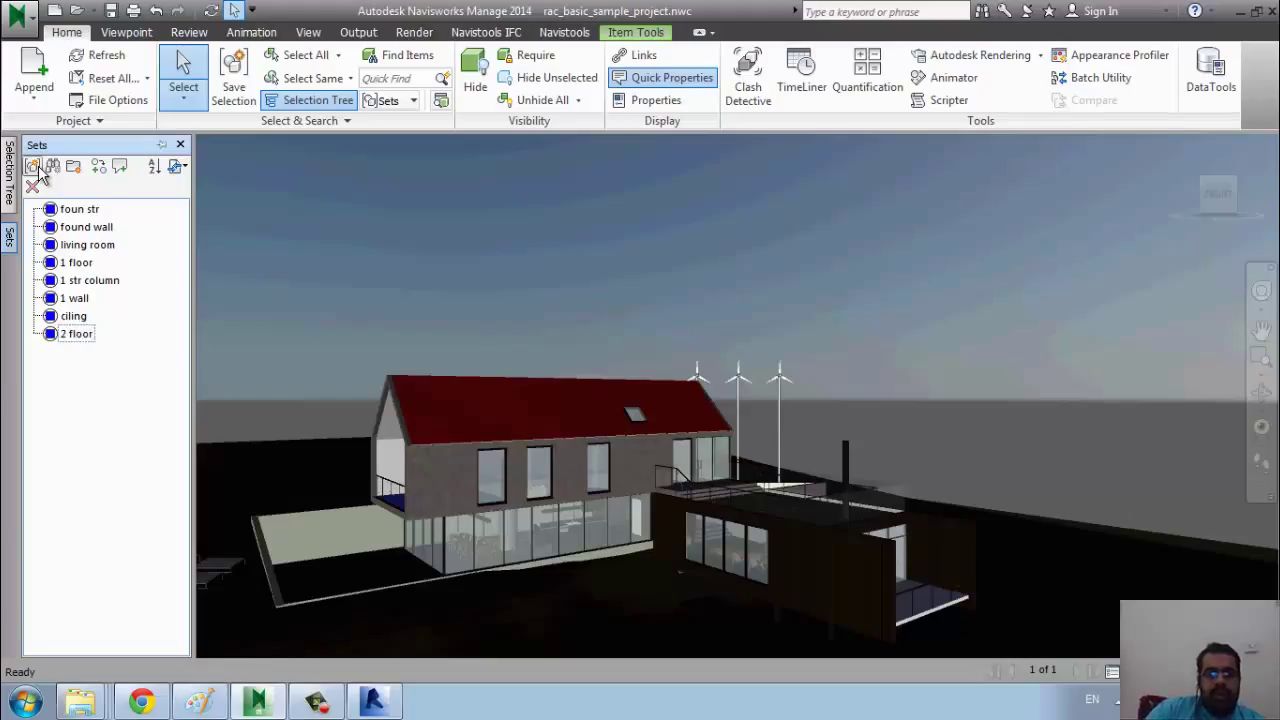
Select Structural Foundations and Structural Columns together under Level 2 and save them as a selection set named "2 str".
left_click(8, 173)
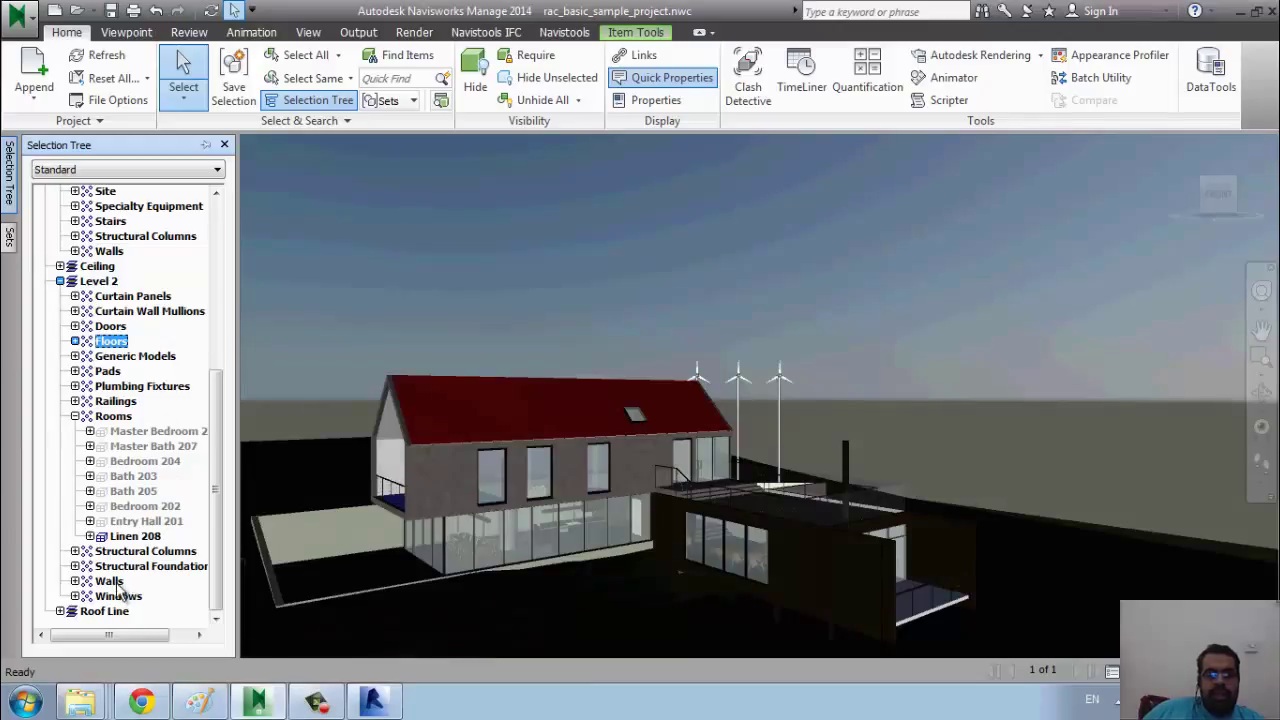
left_click(150, 567)
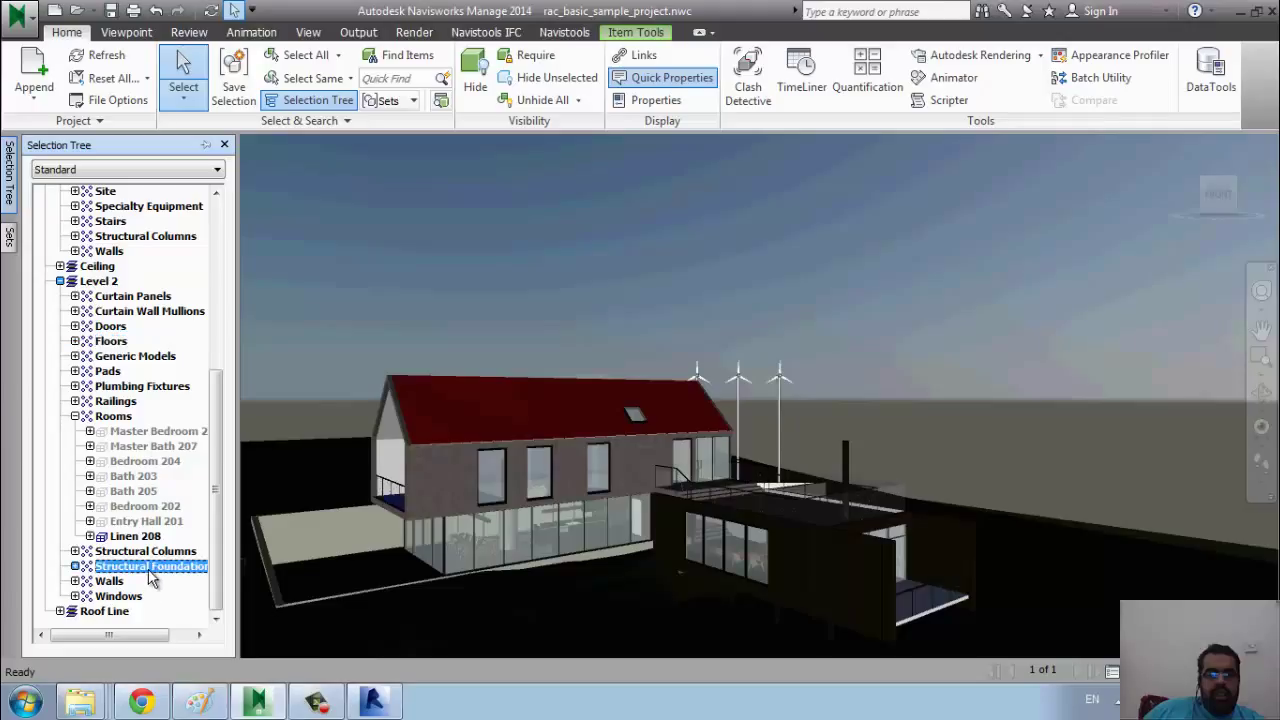
left_click(170, 551, "ctrl")
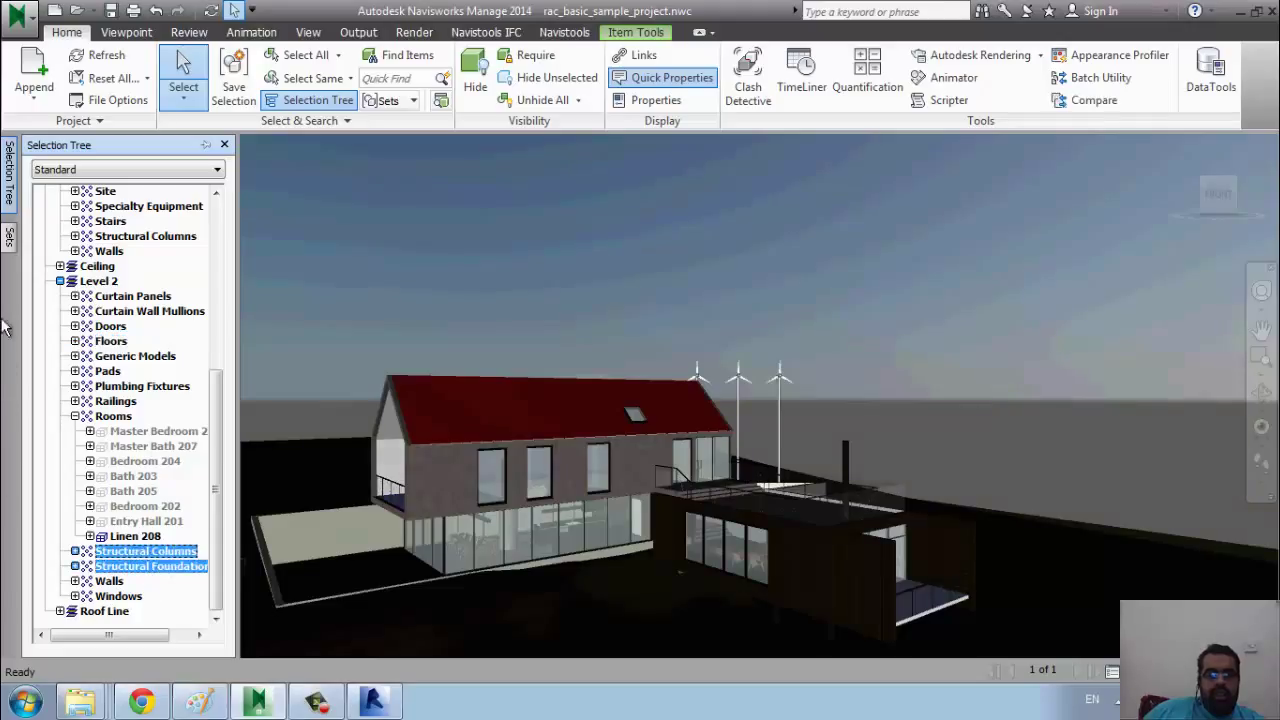
left_click(10, 245)
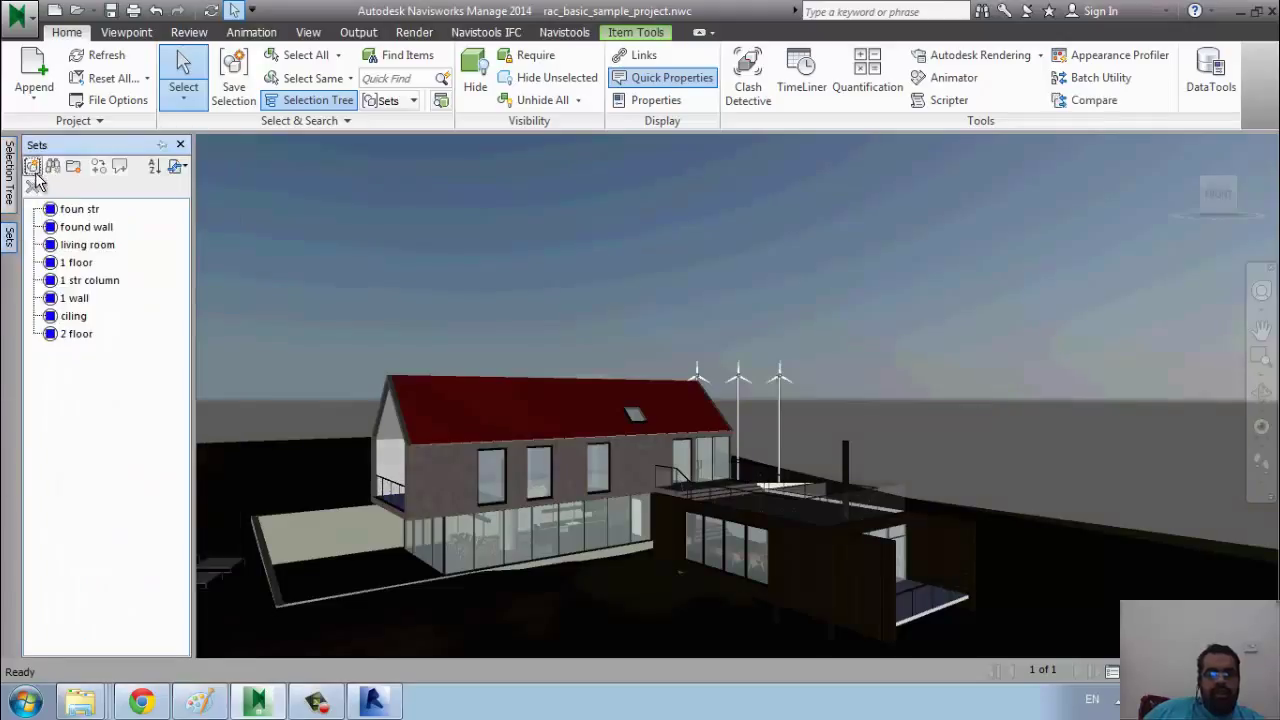
left_click(32, 167)
type("st")
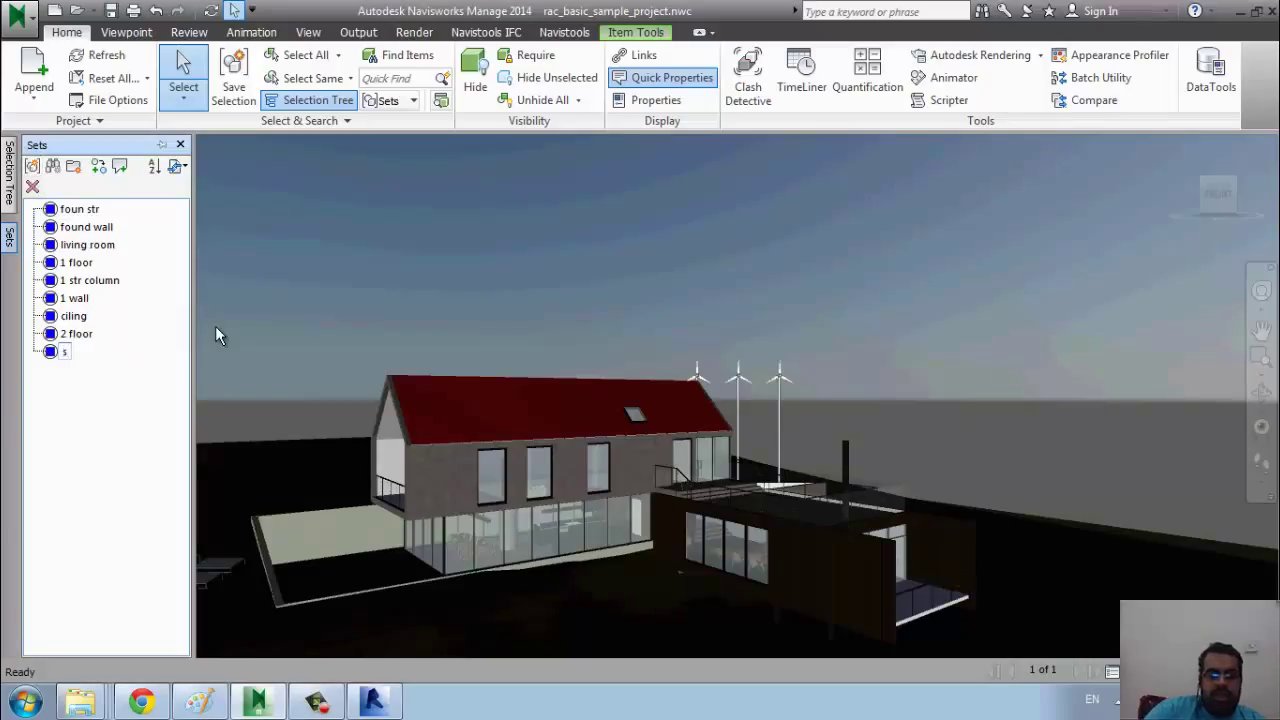
type("r")
type("2")
Select the Walls category under Level 2 and save it as a selection set named "2 wall".
left_click(9, 172)
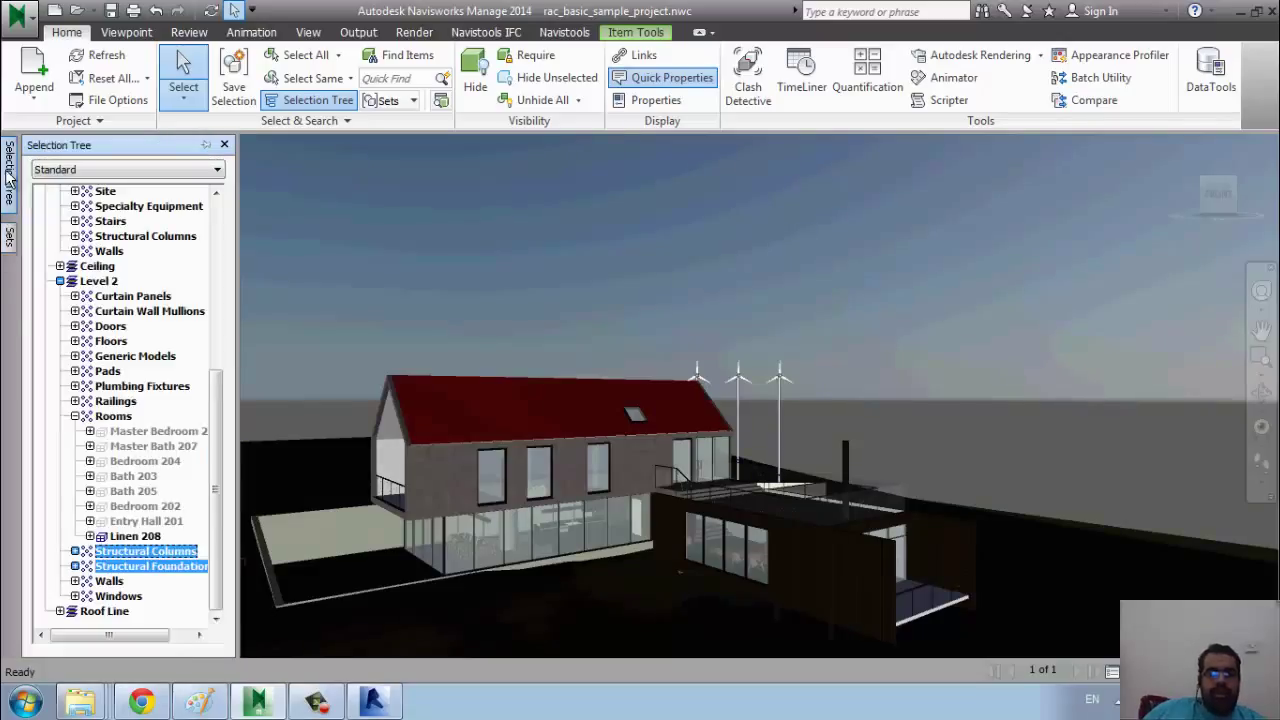
left_click(109, 582)
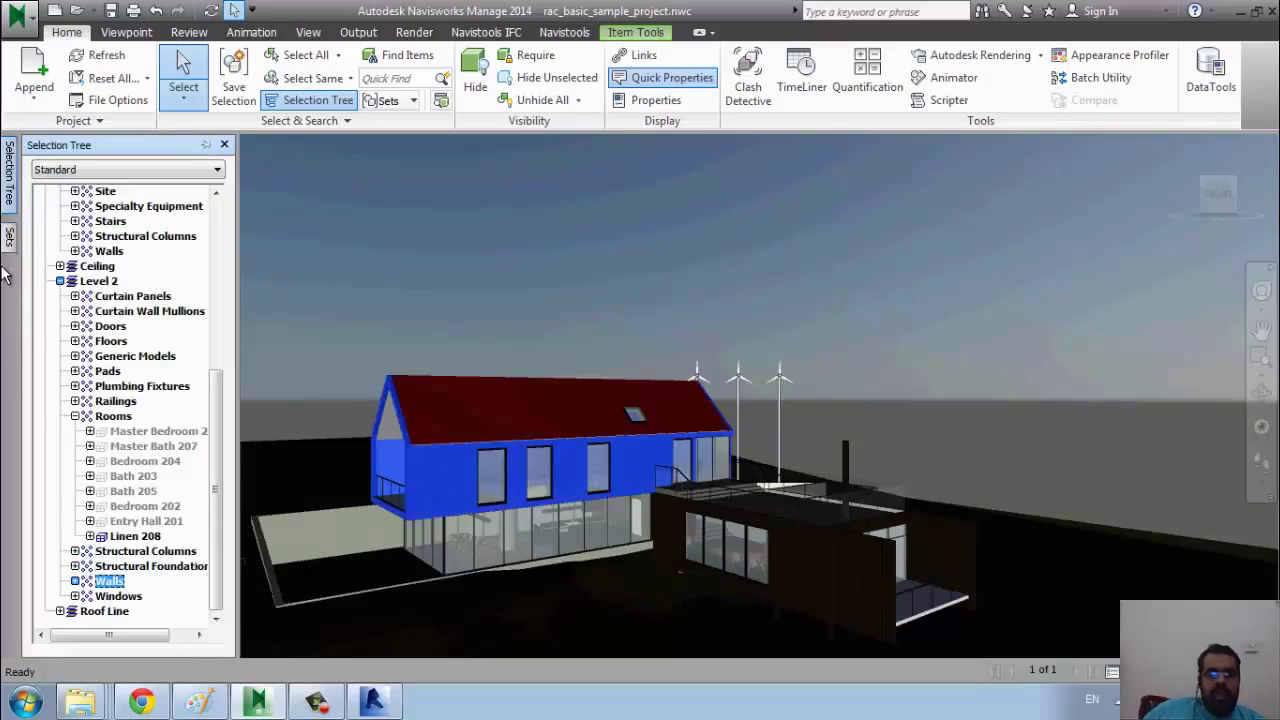
left_click(9, 240)
left_click(35, 168)
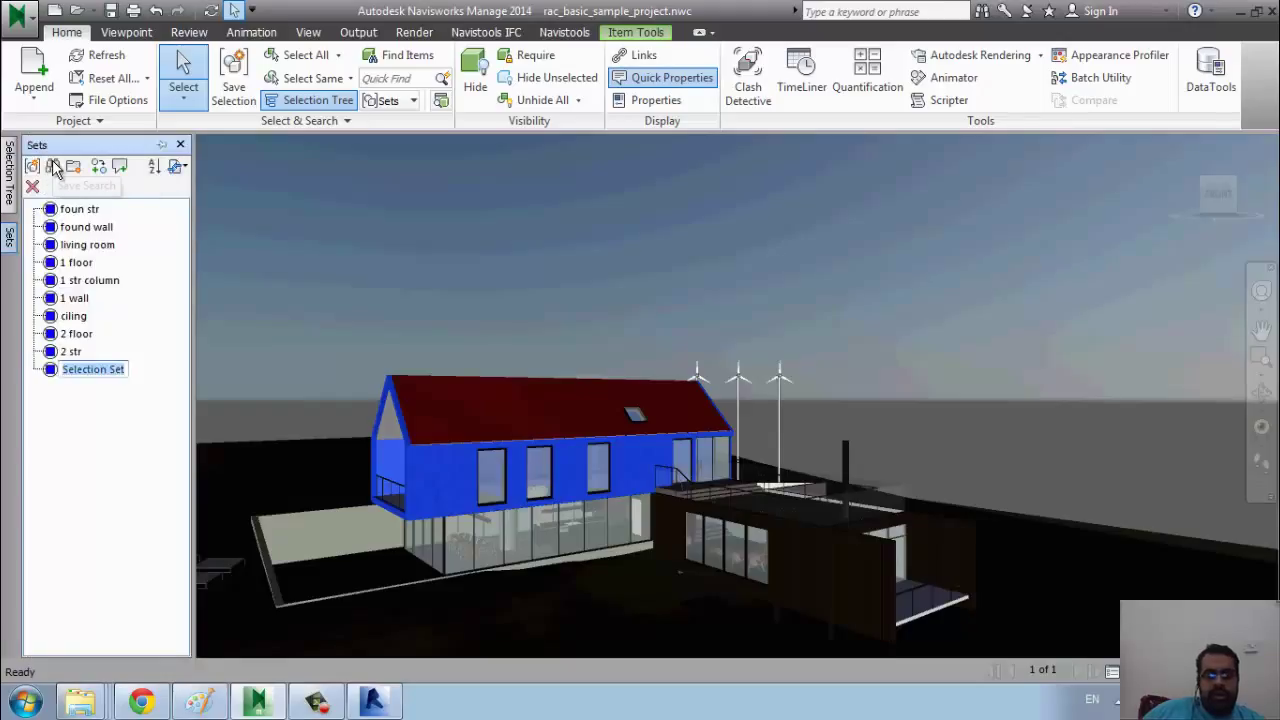
type("2")
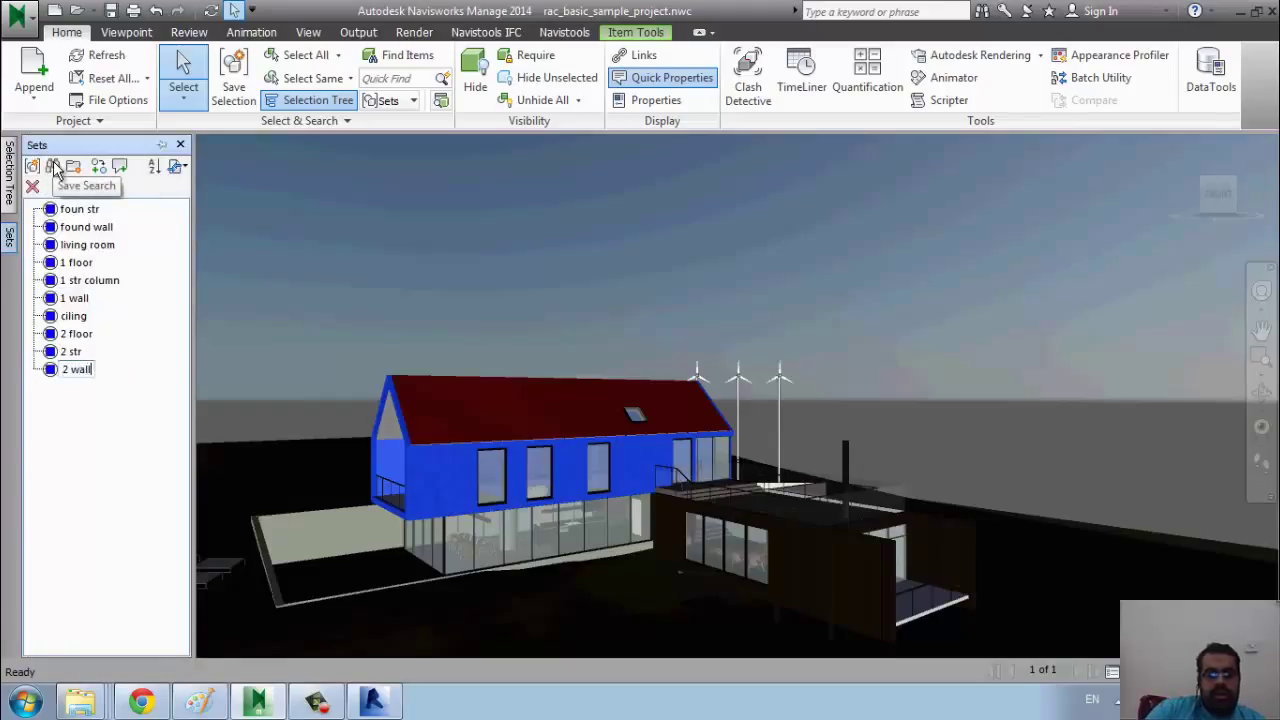
type(" wall")
key("Return")
Select the Roof Line level, save it as a selection set named "roof", and clear the selection.
left_click(9, 168)
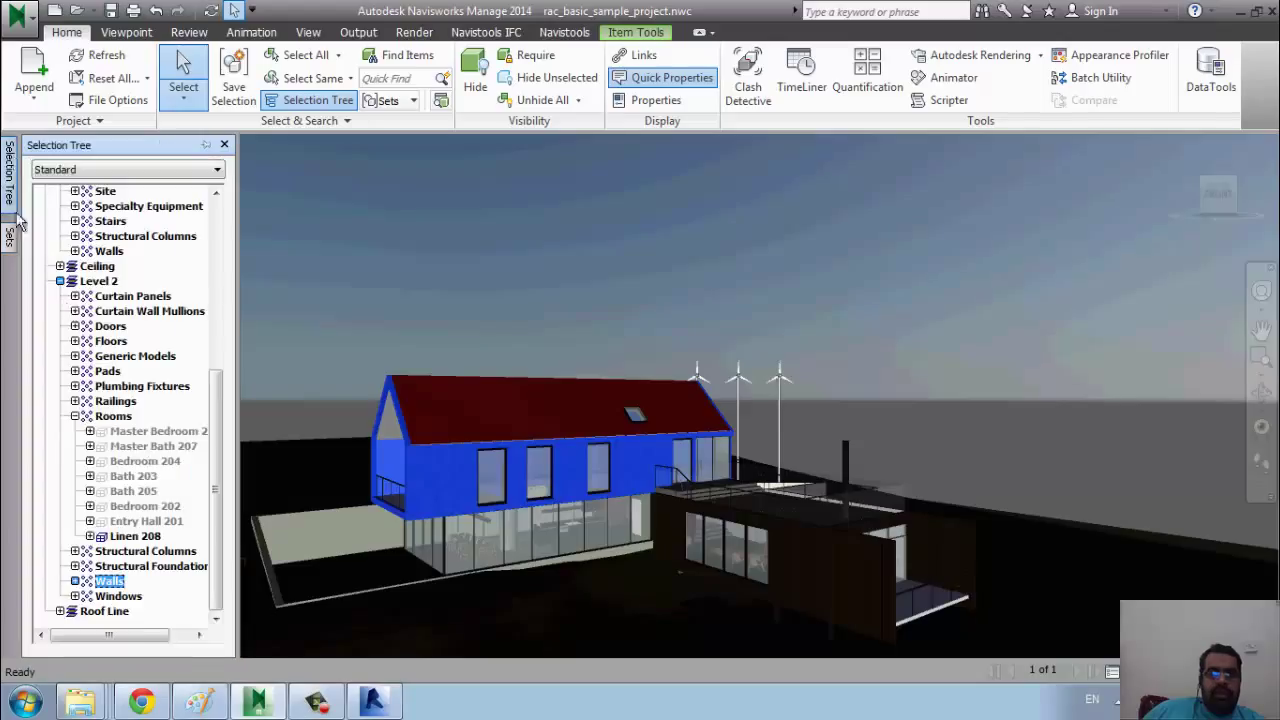
left_click(106, 613)
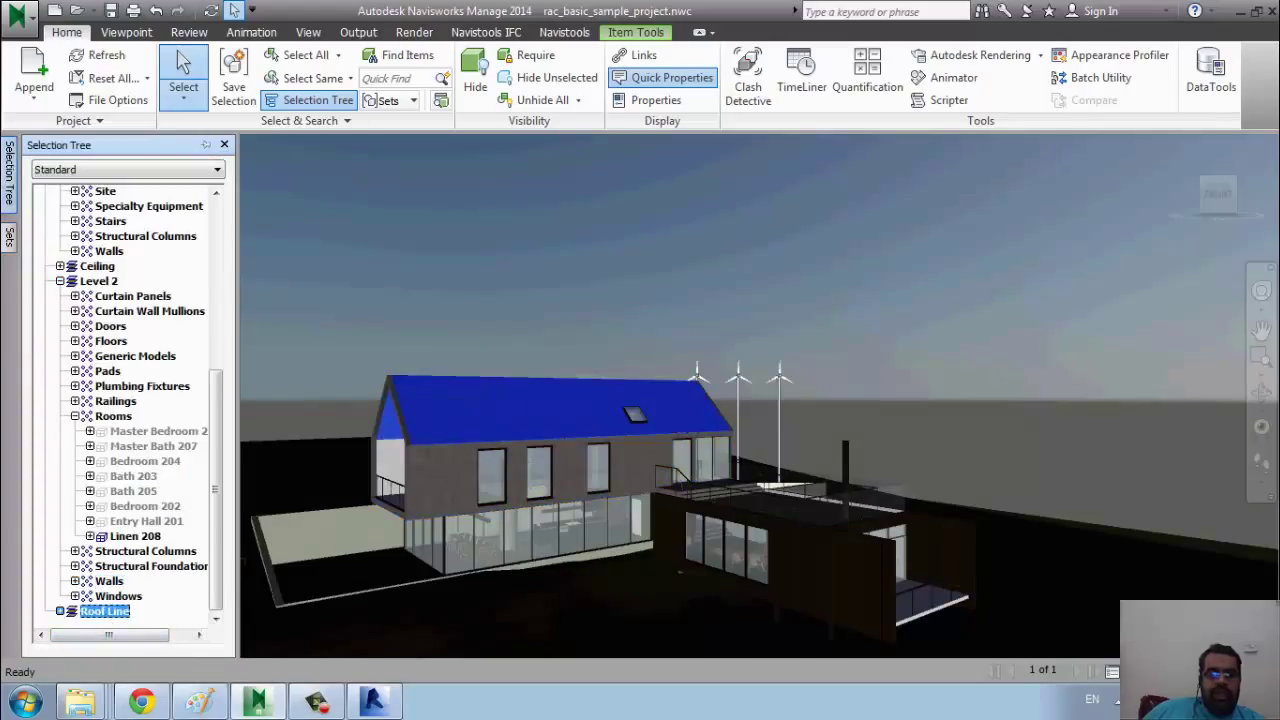
left_click(9, 237)
left_click(33, 166)
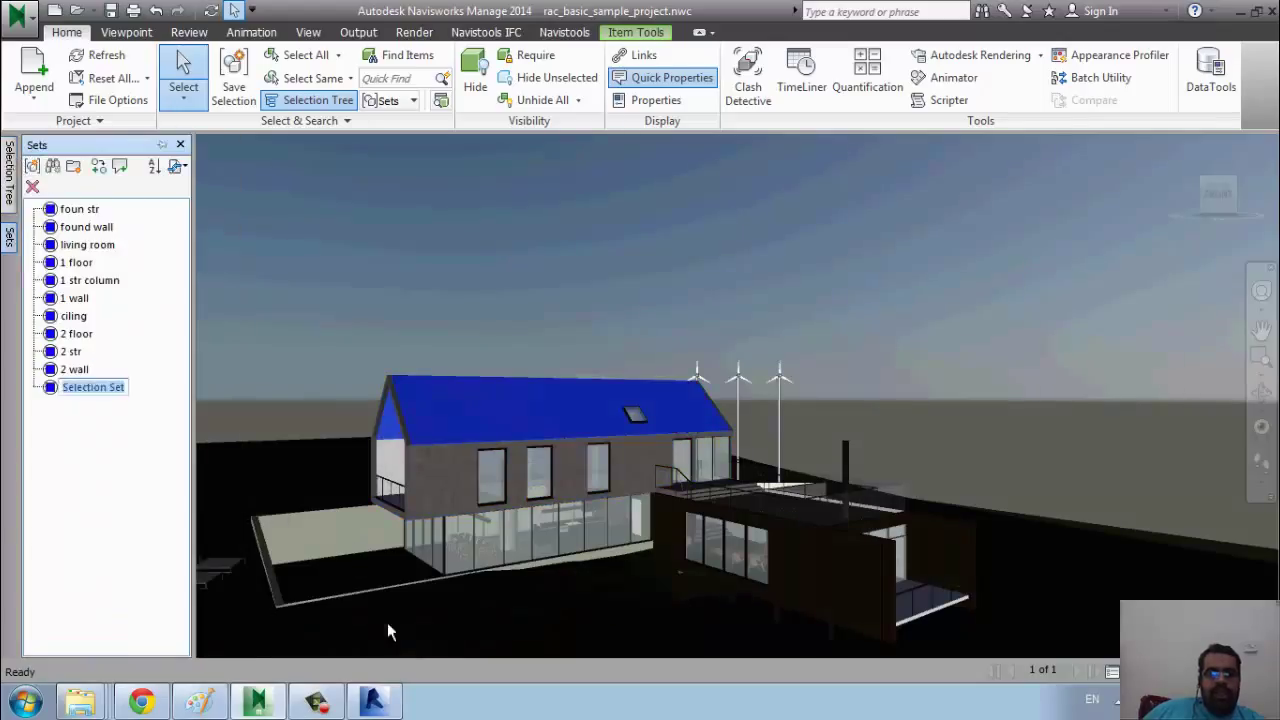
type("roof")
key("Return")
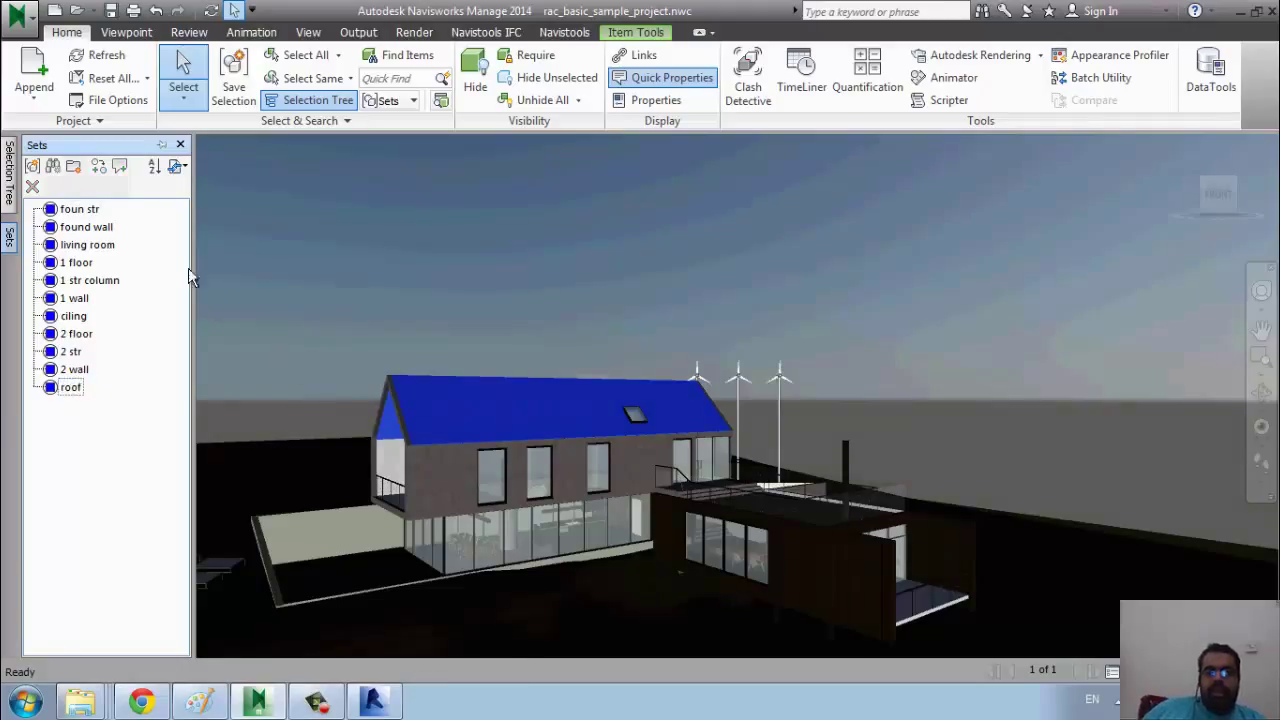
left_click(628, 243)
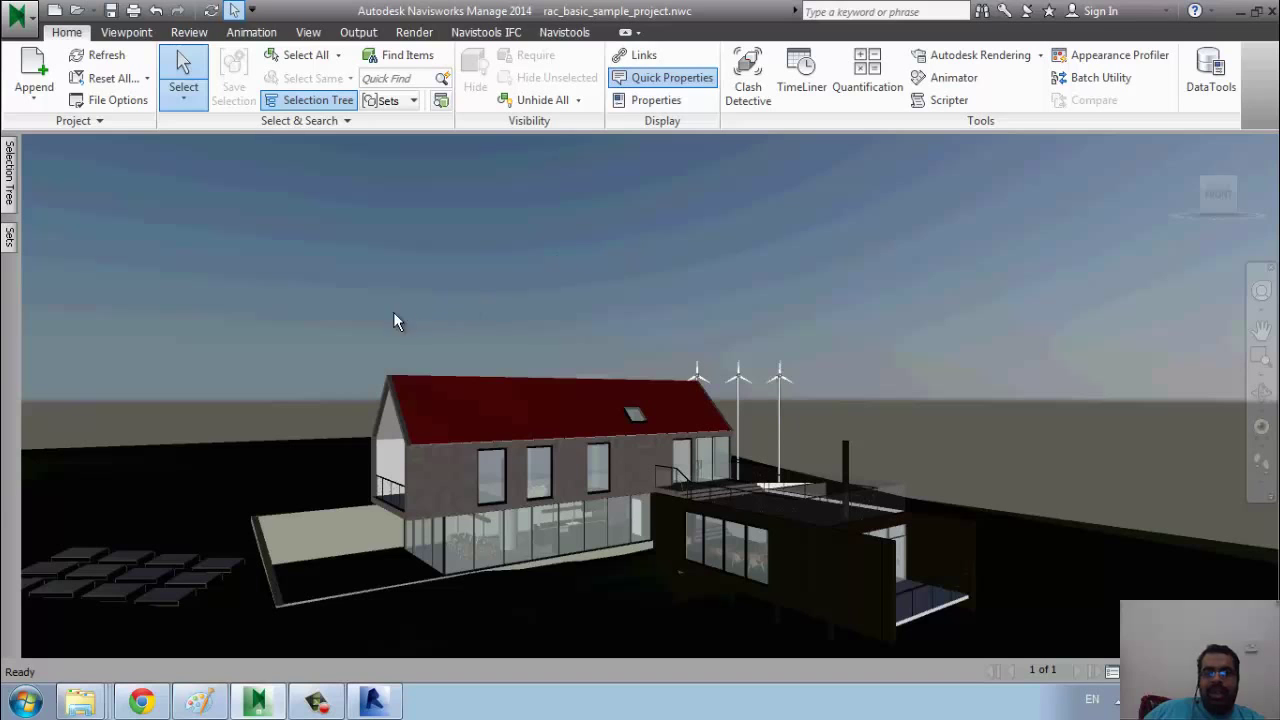
middle_click_drag(575, 501, 580, 435)
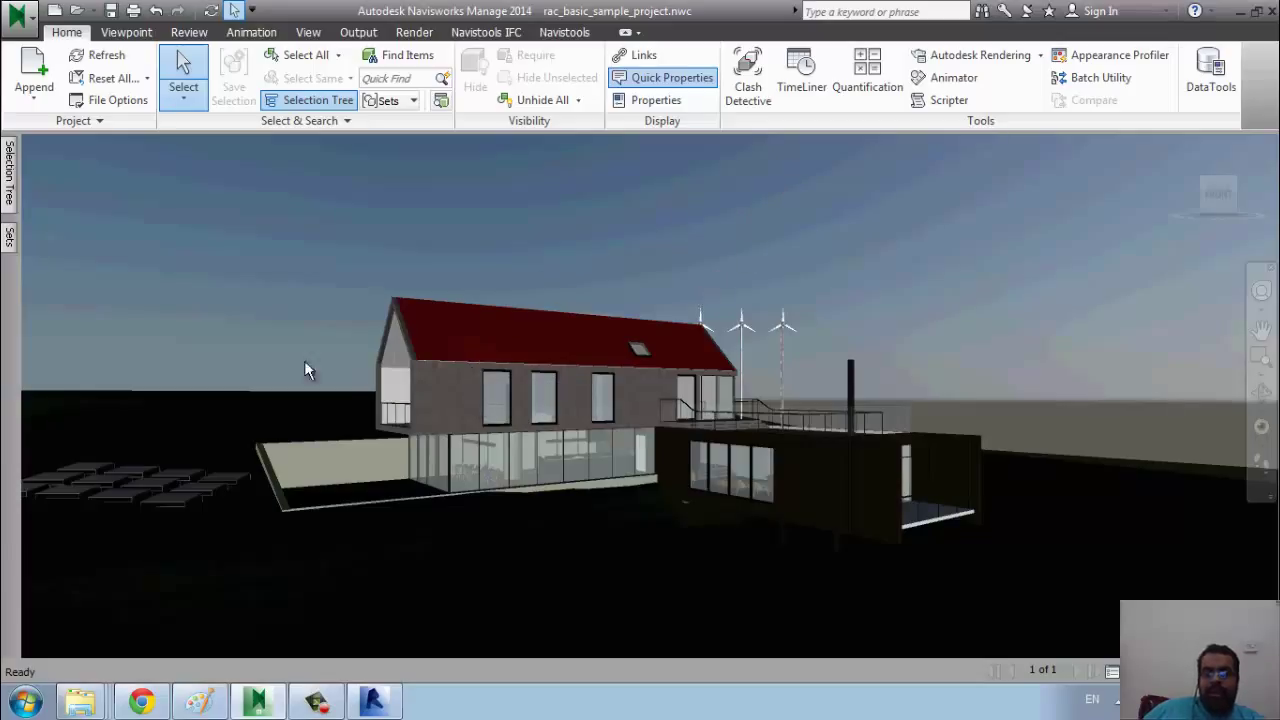
Review the saved selection sets by selecting them one after another in the model, and clear the selection.
left_click(9, 238)
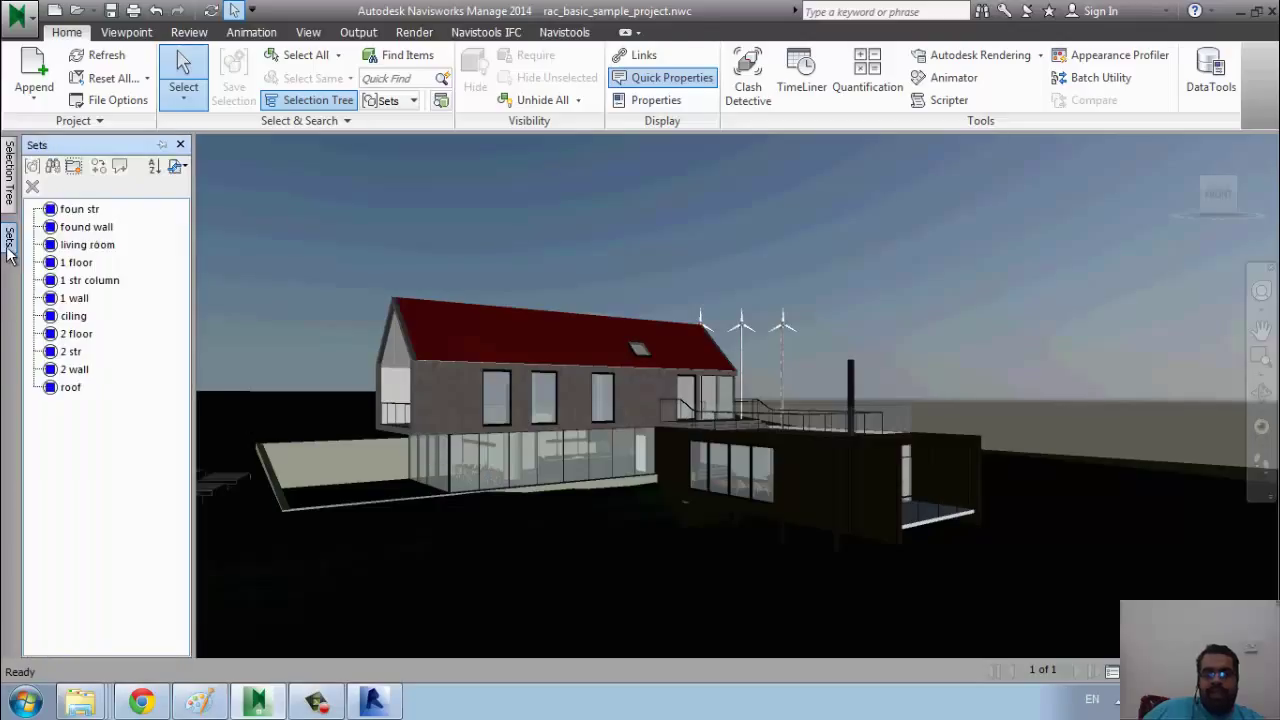
left_click(80, 282)
left_click(78, 264)
left_click(80, 250)
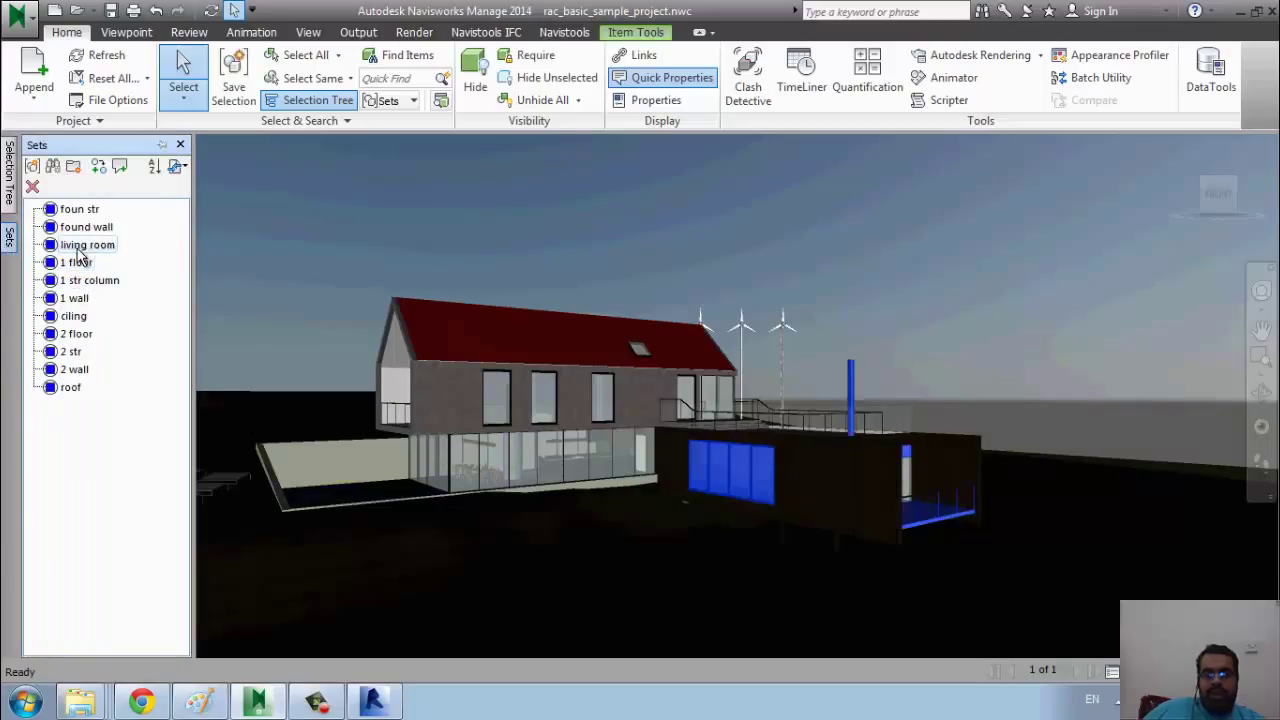
left_click(80, 210)
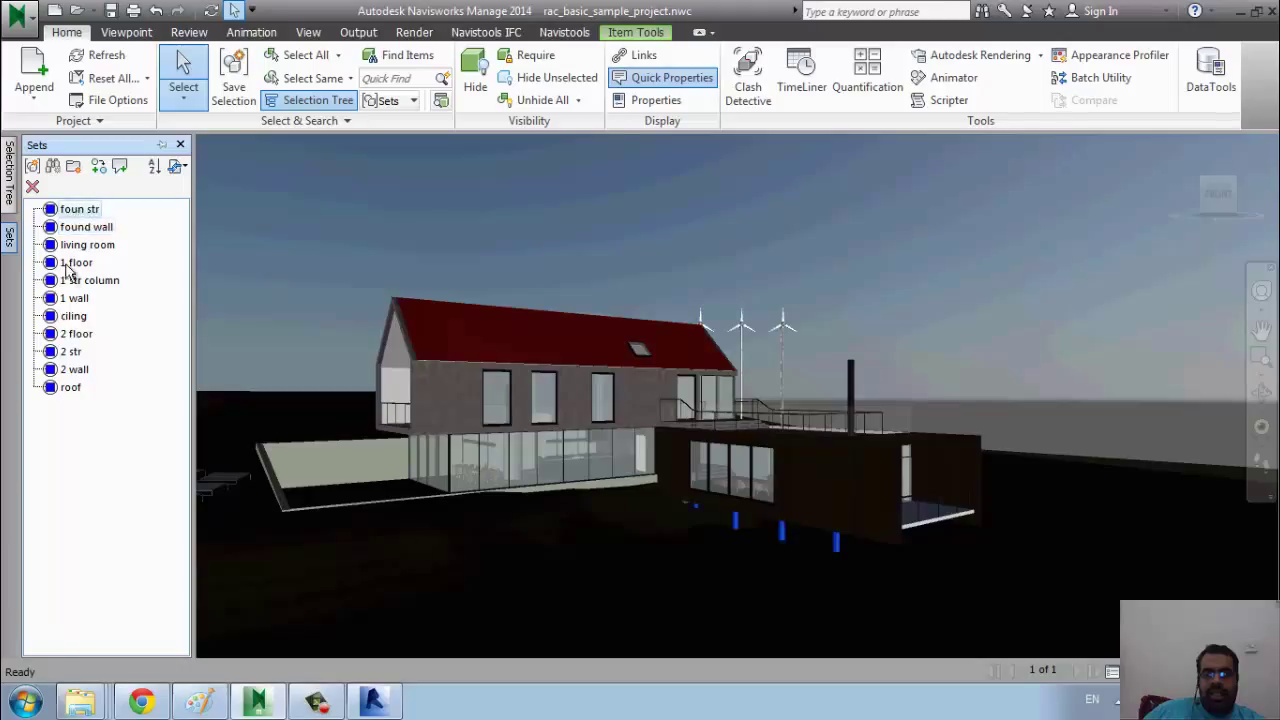
left_click(70, 388)
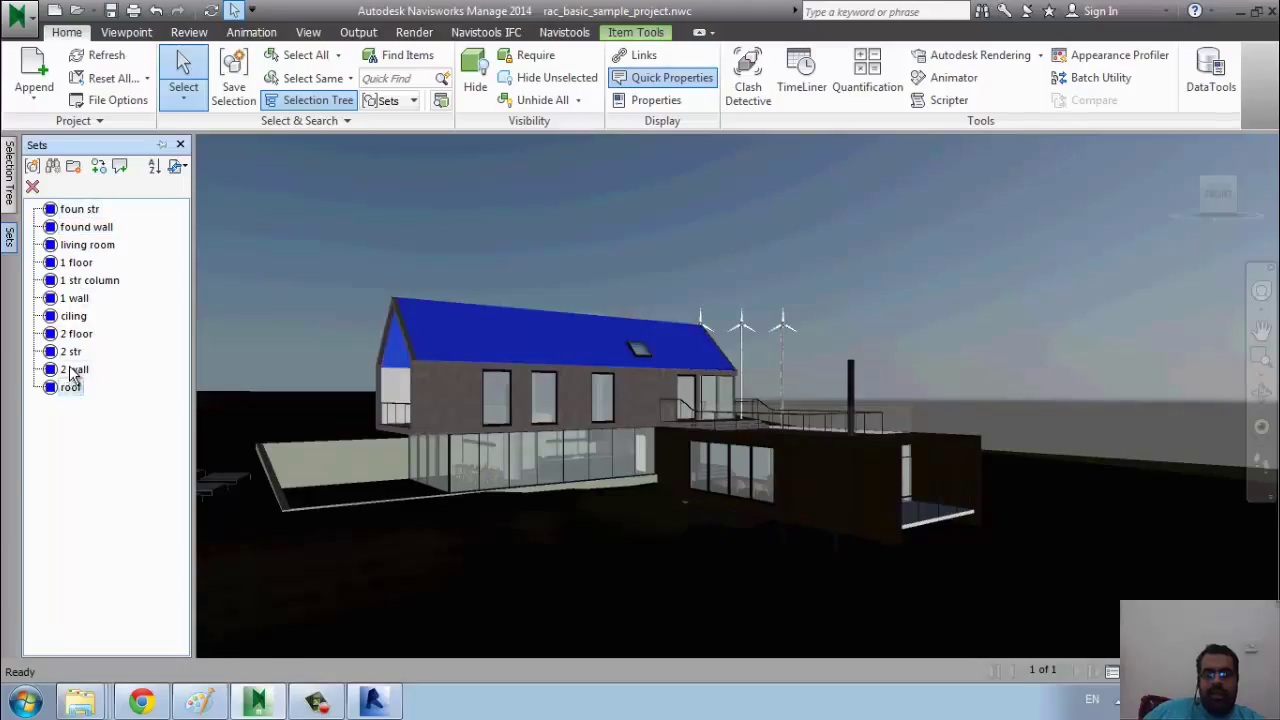
left_click(74, 369)
left_click(72, 353)
left_click(72, 334)
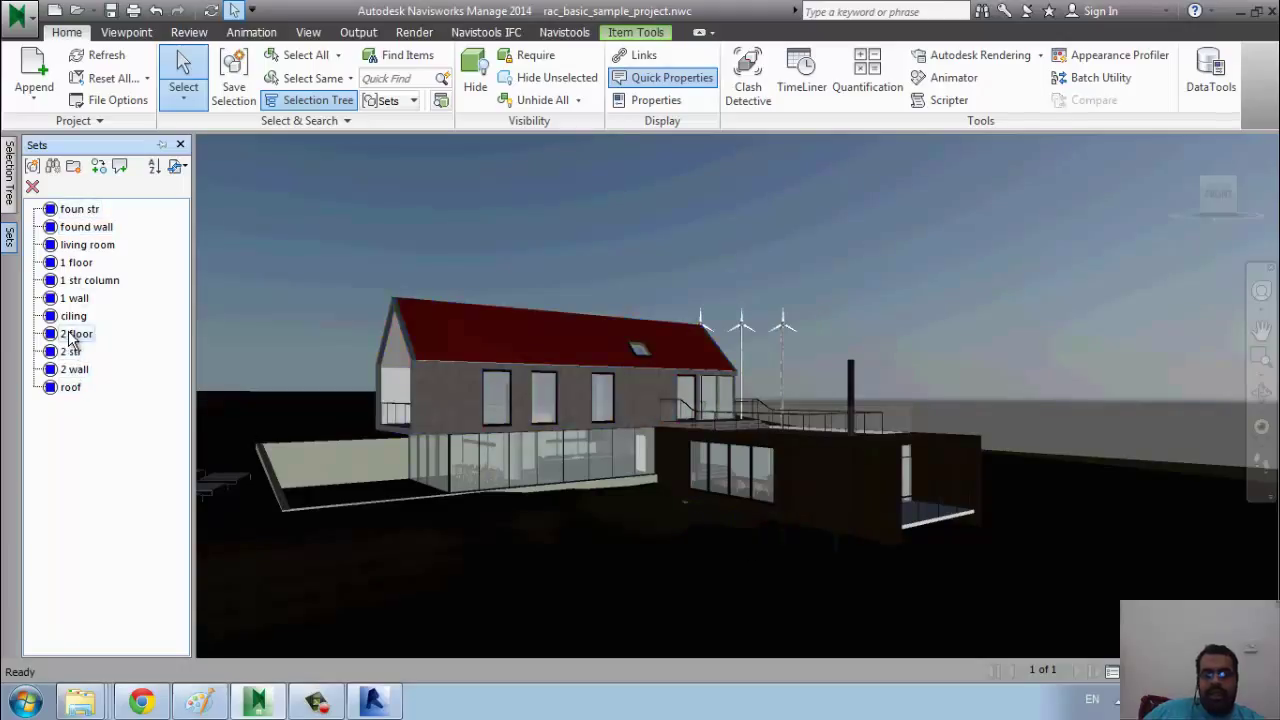
left_click(72, 316)
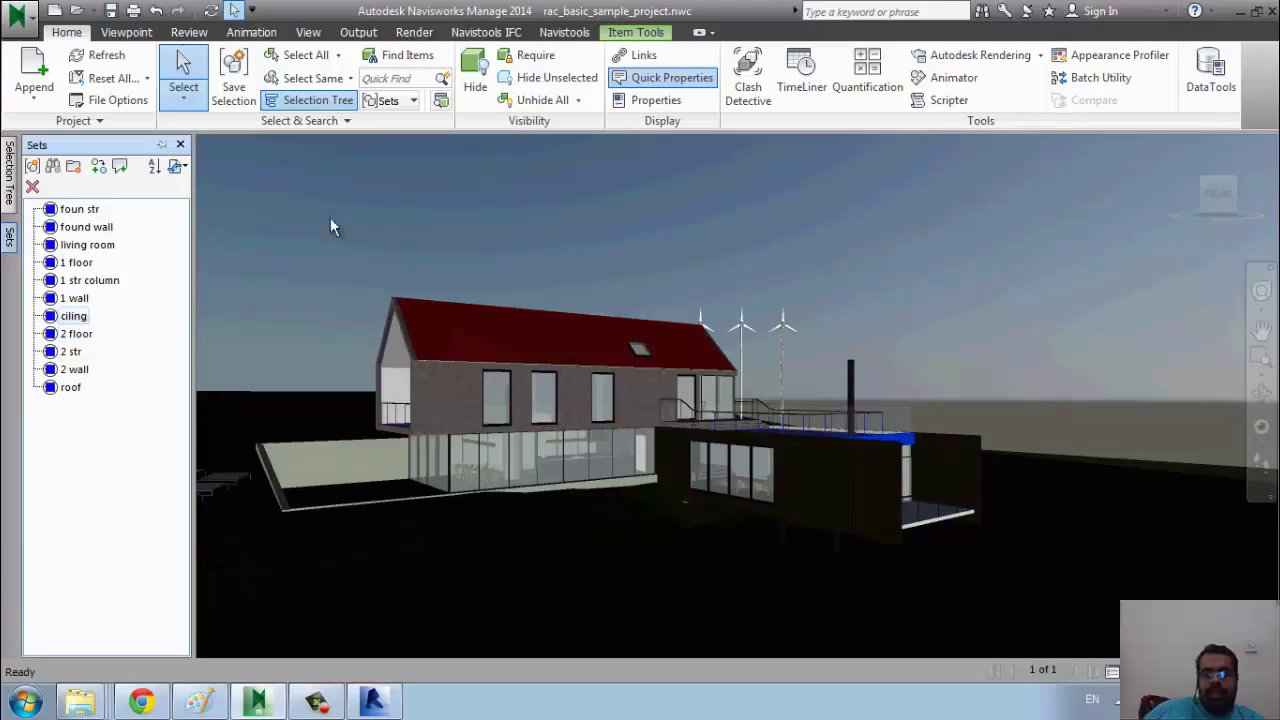
left_click(646, 210)
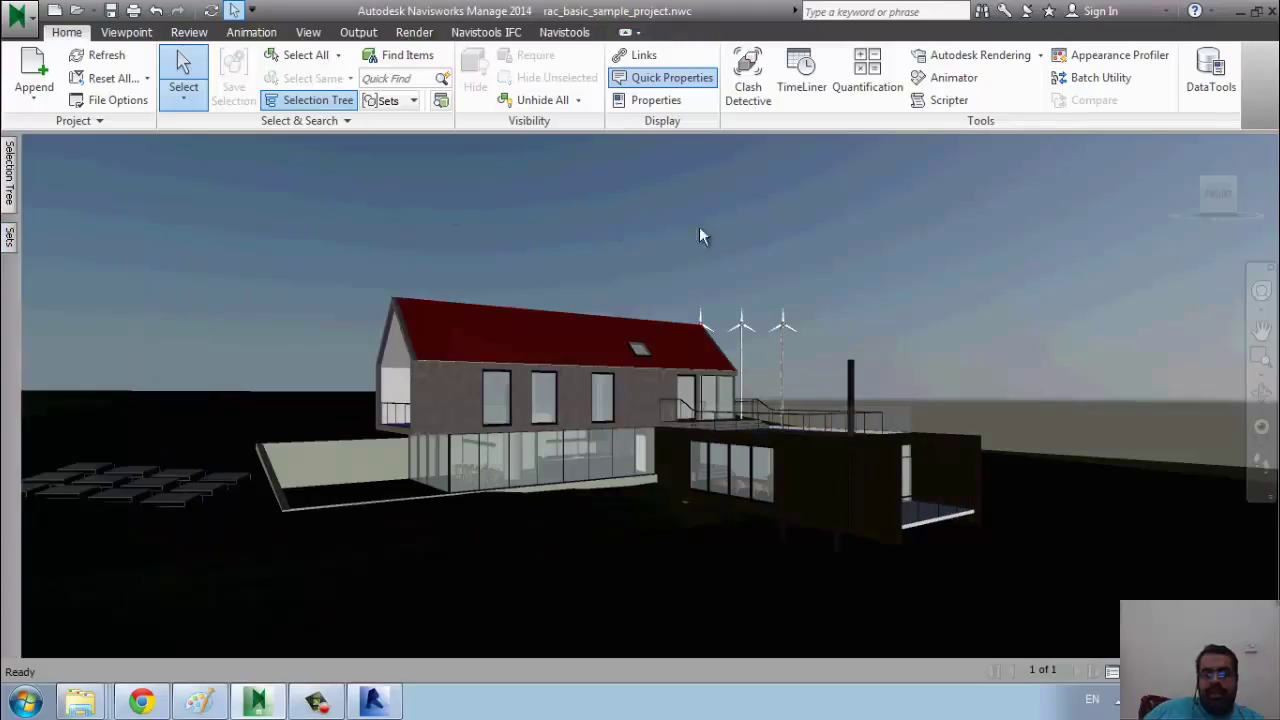
Open TimeLiner and add a first task named "f str".
left_click(801, 75)
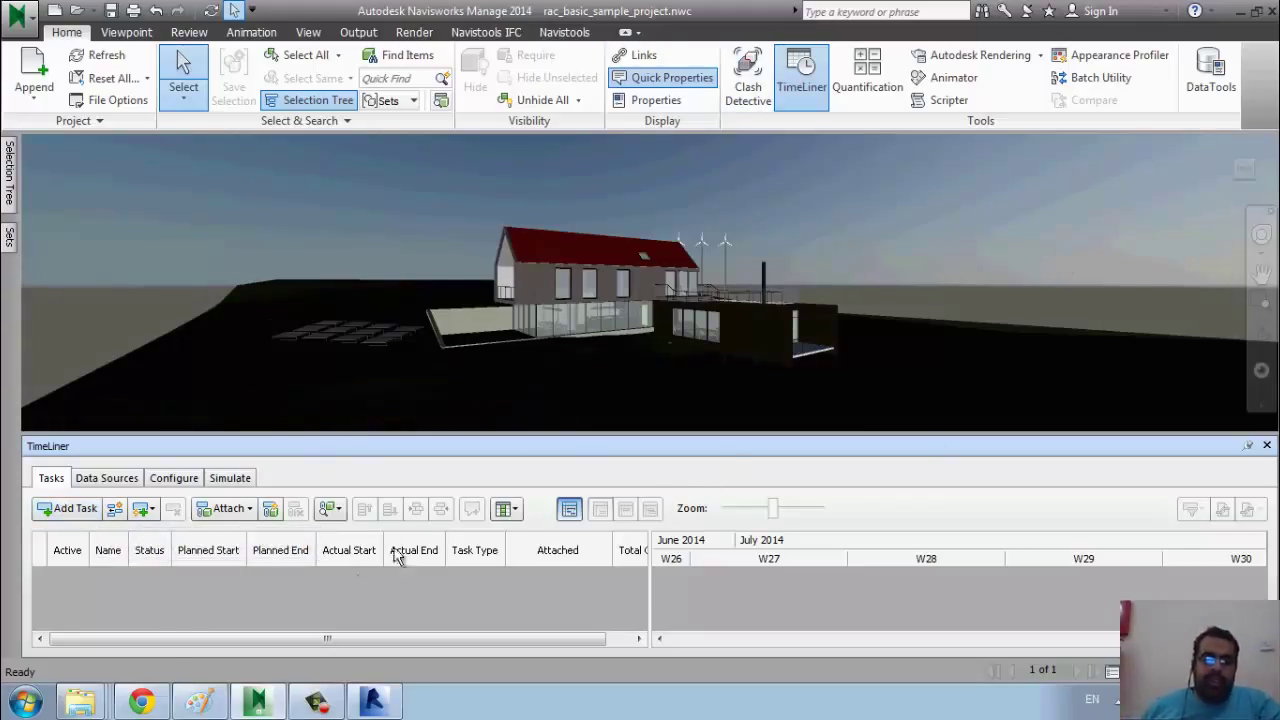
left_click(72, 516)
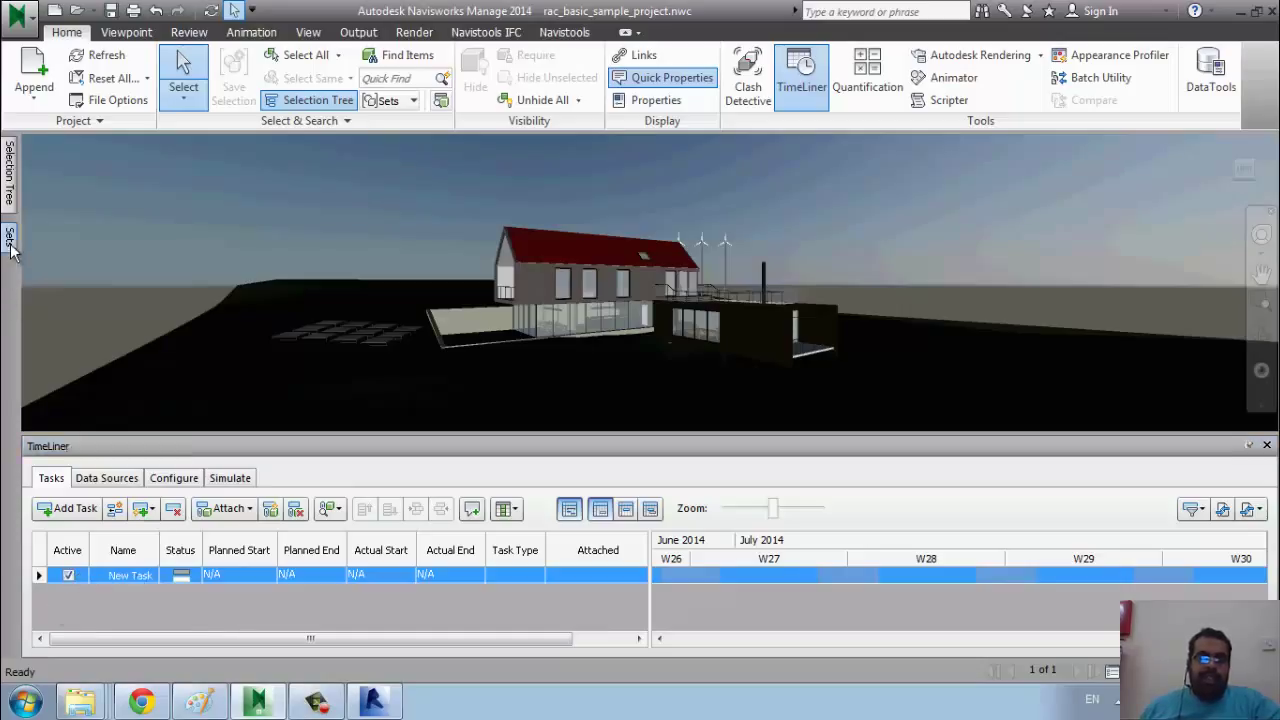
mouse_move(12, 245)
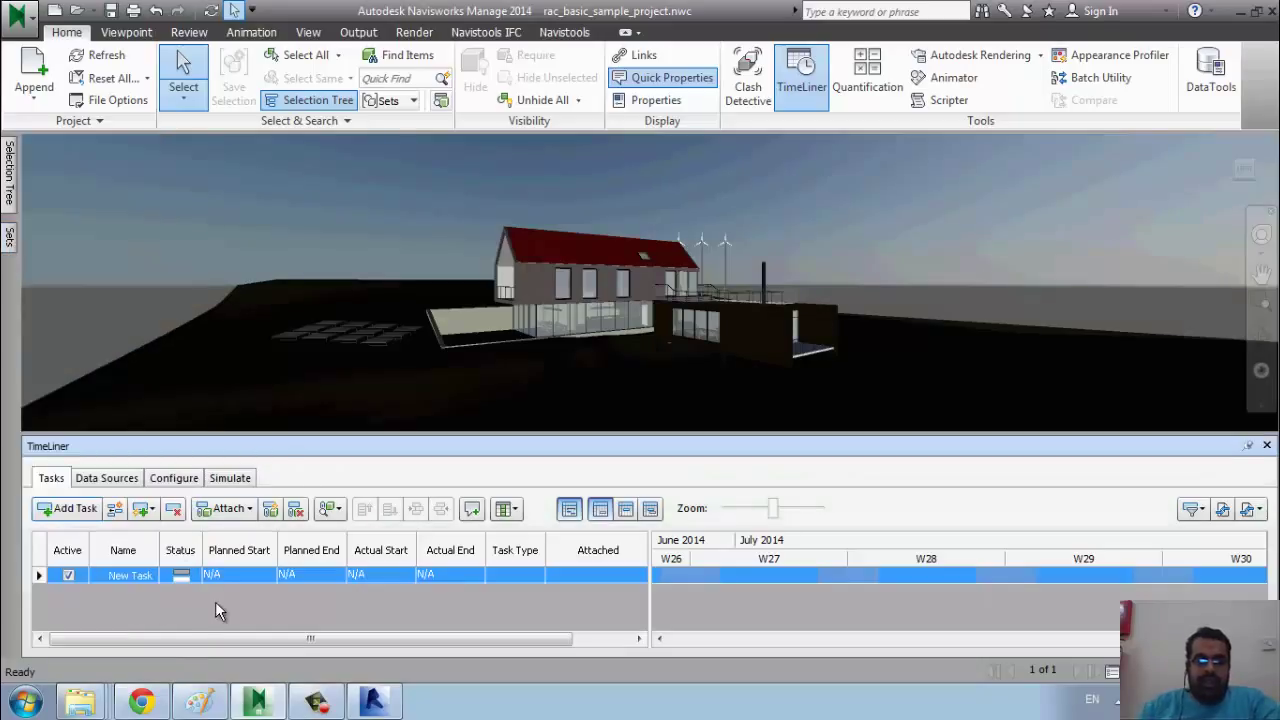
left_click(127, 574)
type("f")
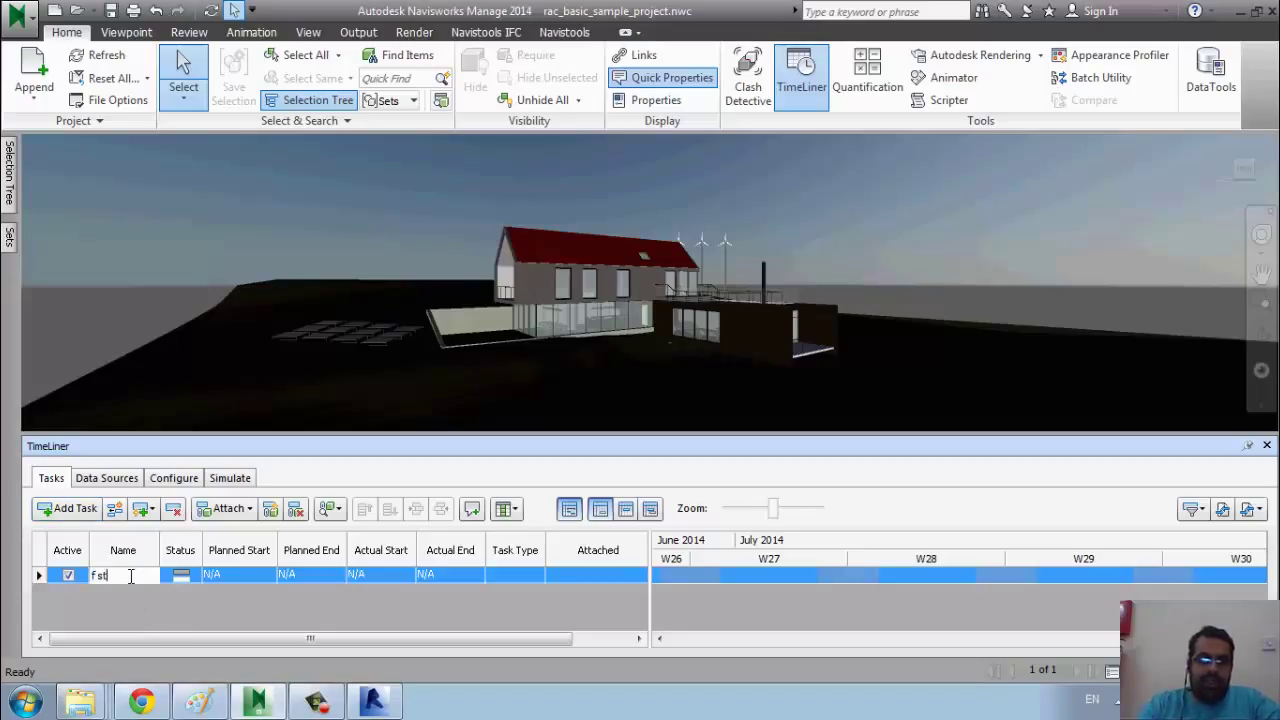
type(" str")
key("Return")
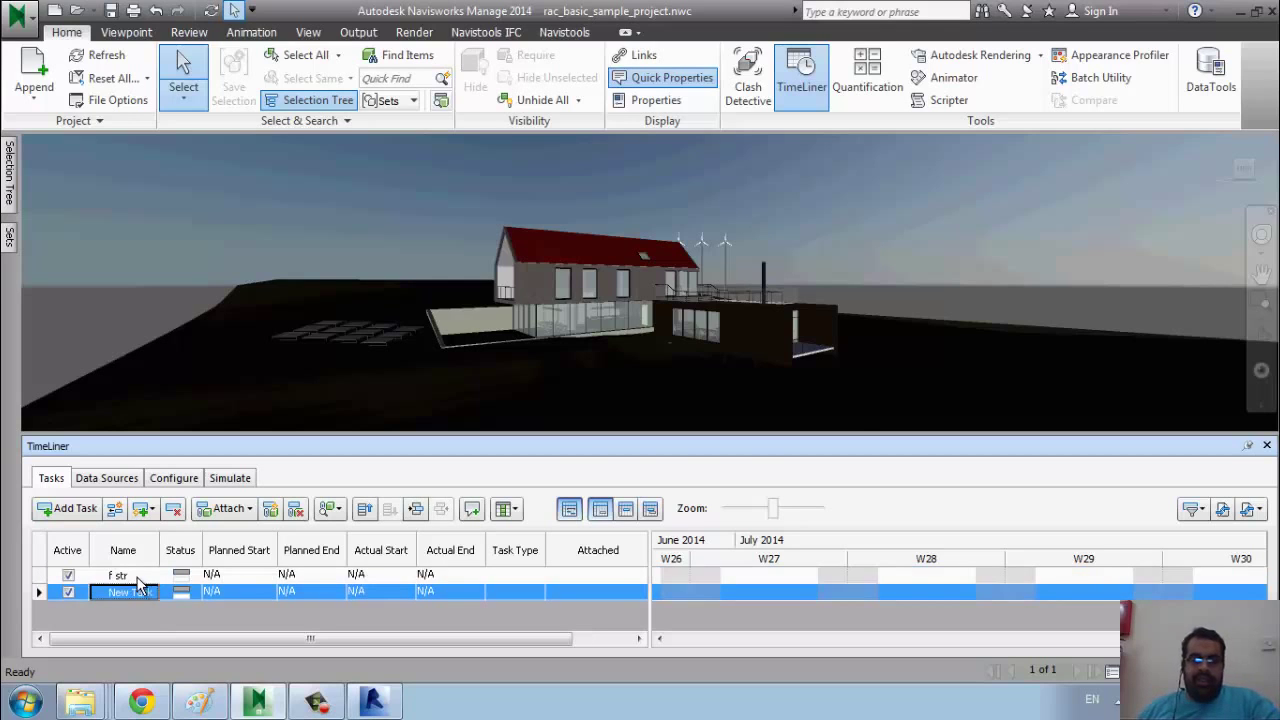
Set the task type of the "f str" task to Construct.
left_click(142, 576)
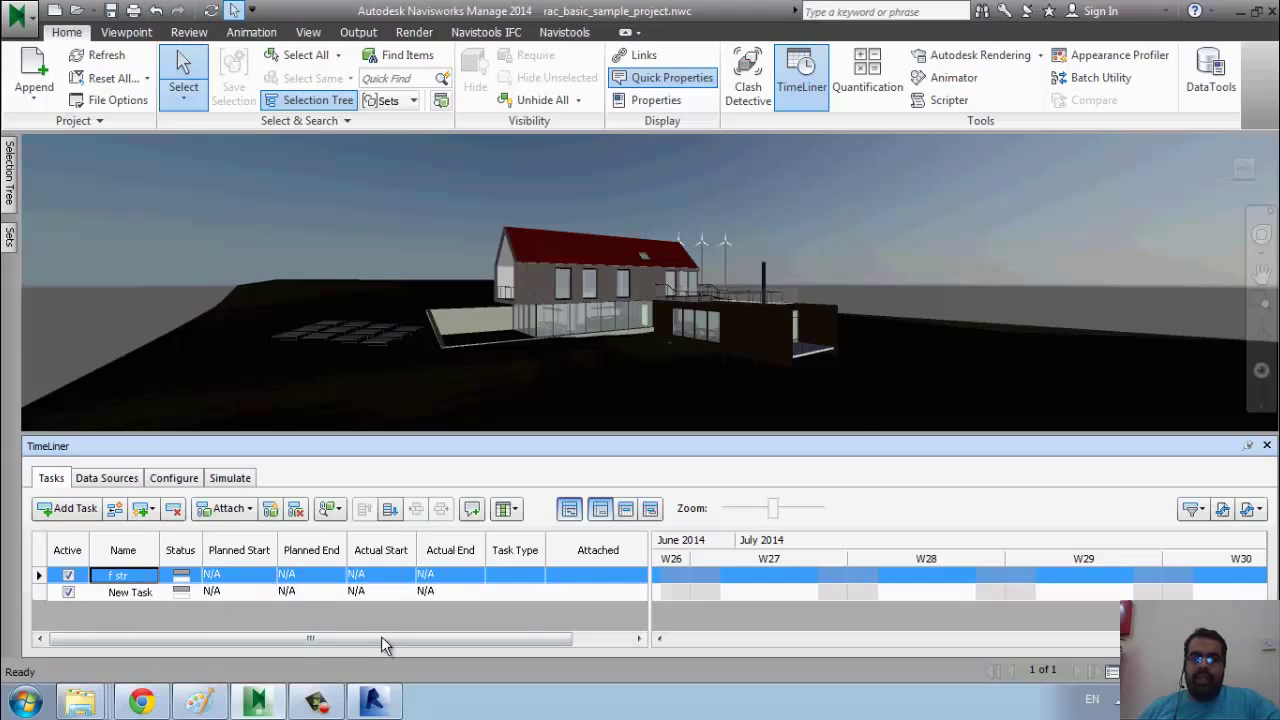
left_click(533, 581)
left_click(535, 580)
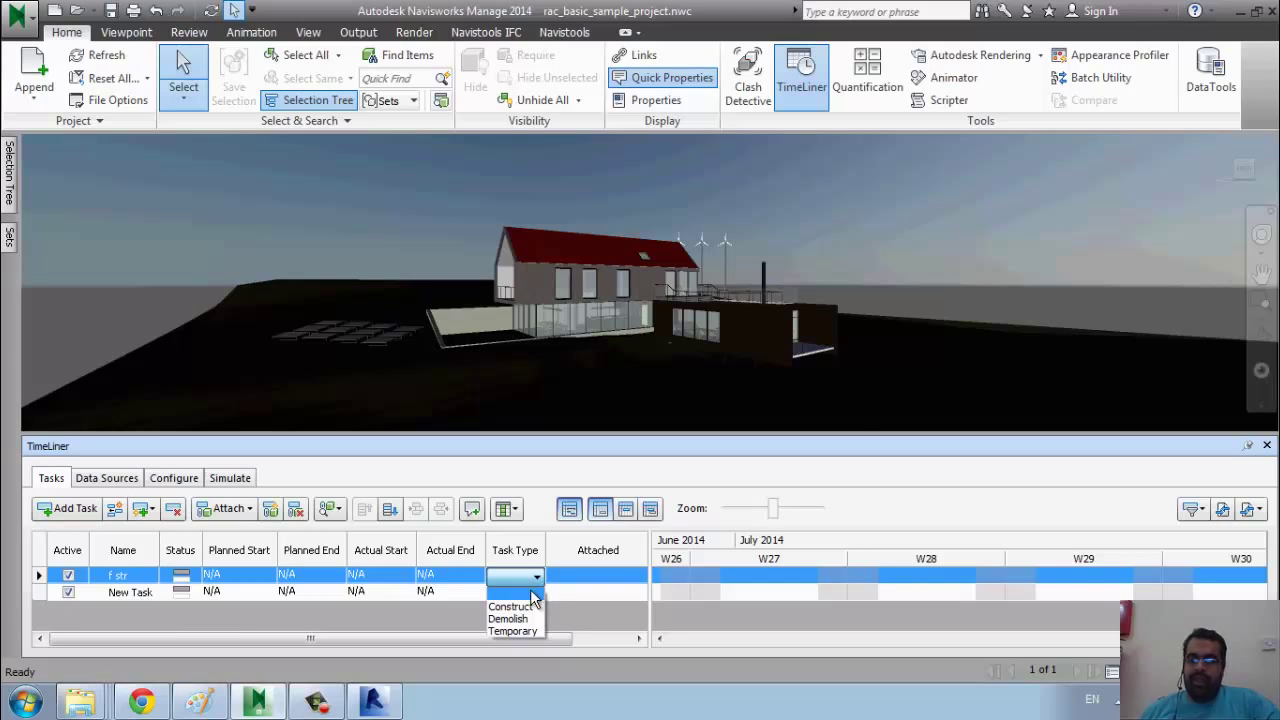
left_click(512, 606)
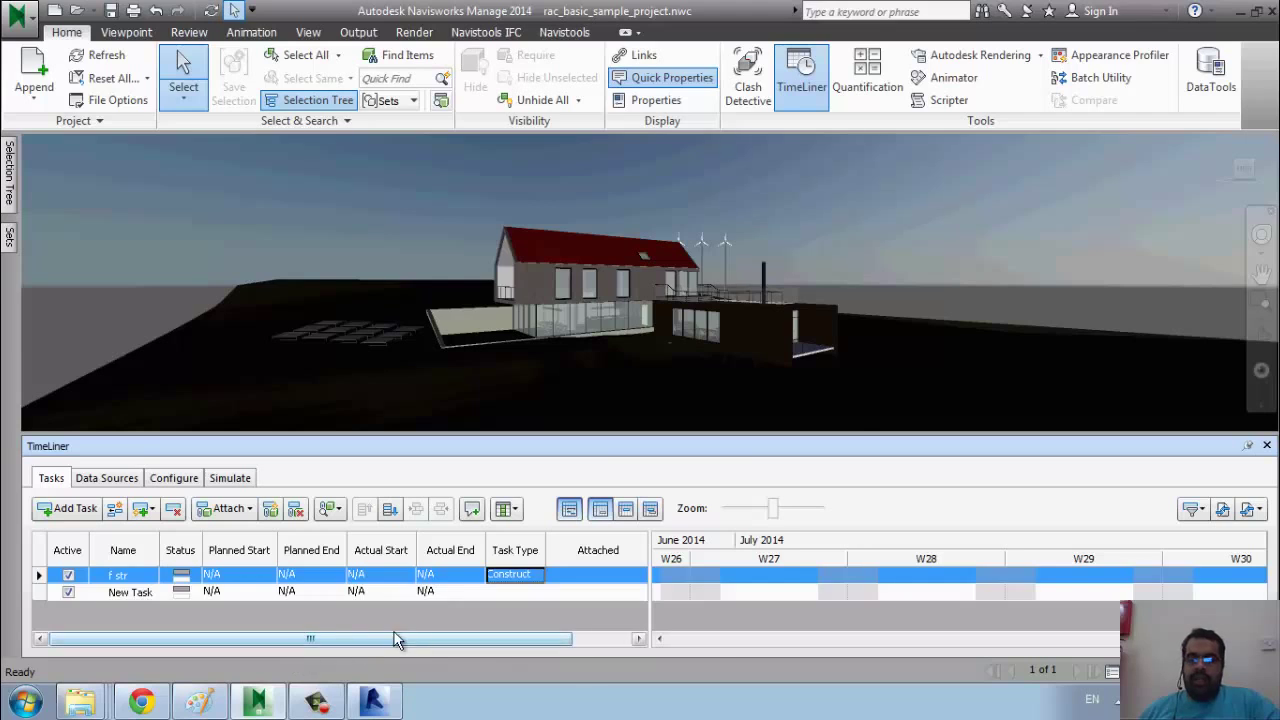
left_click(525, 577)
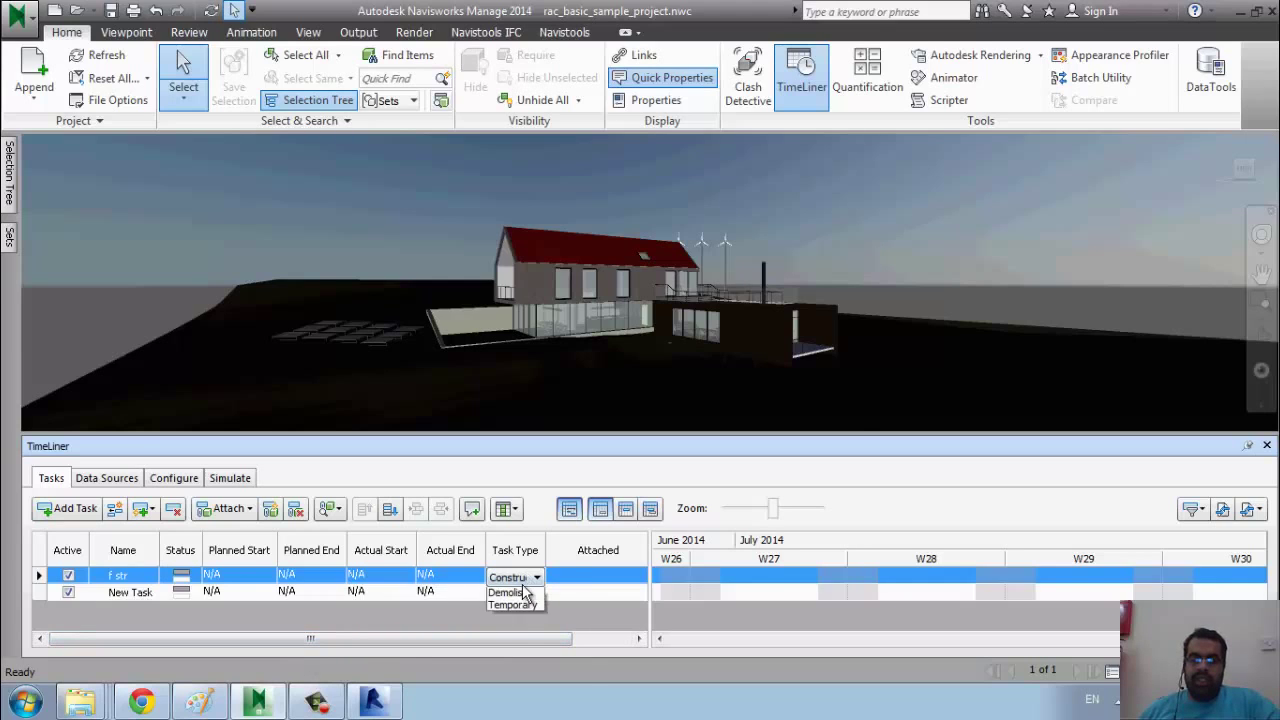
left_click(524, 598)
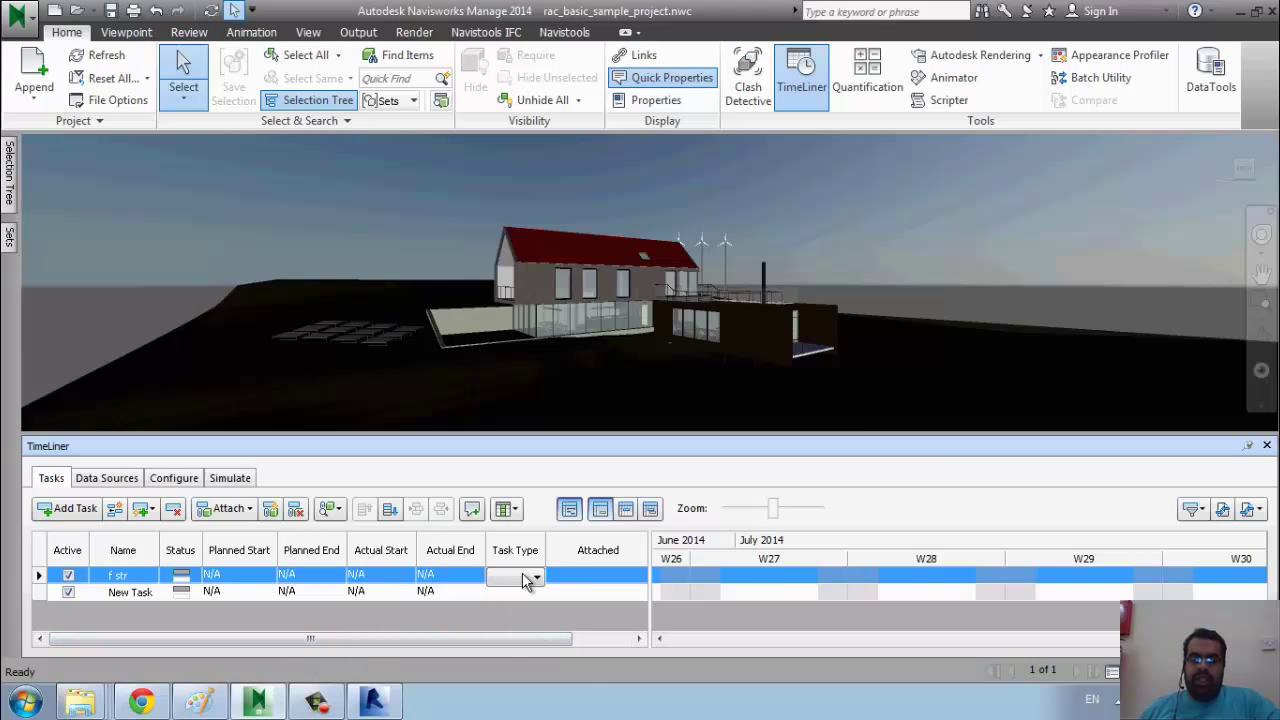
left_click(528, 579)
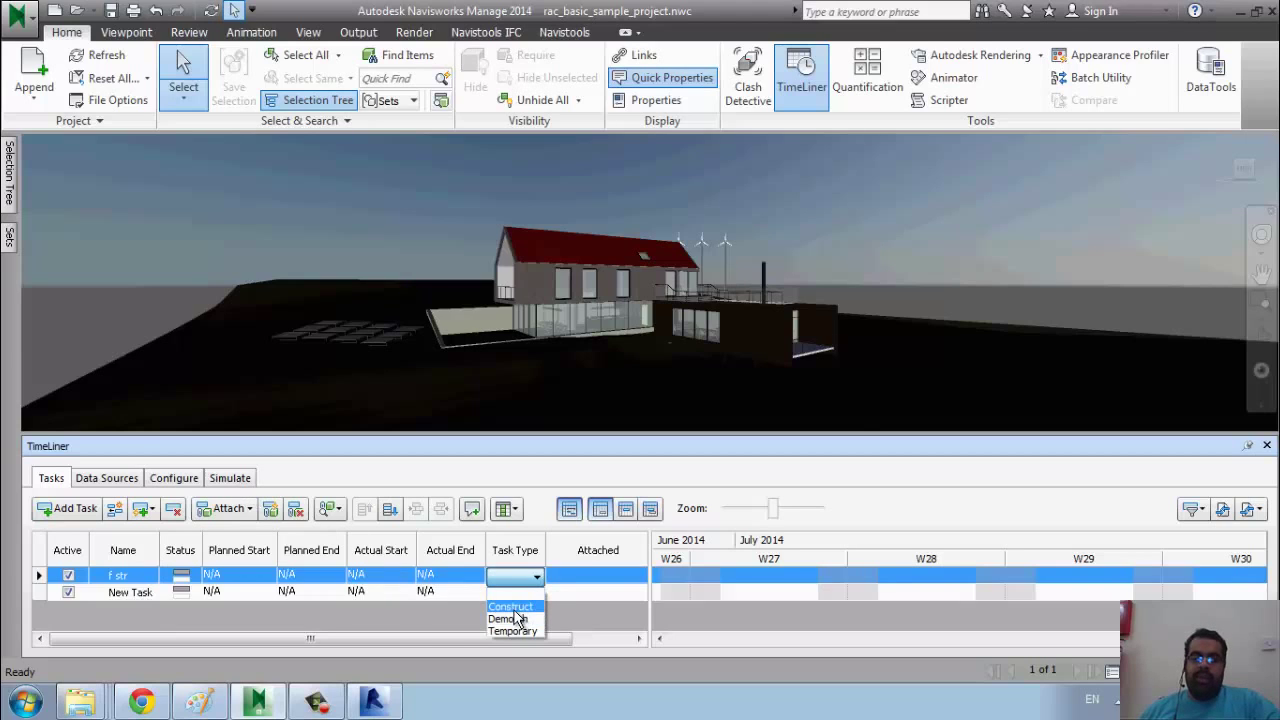
left_click(514, 609)
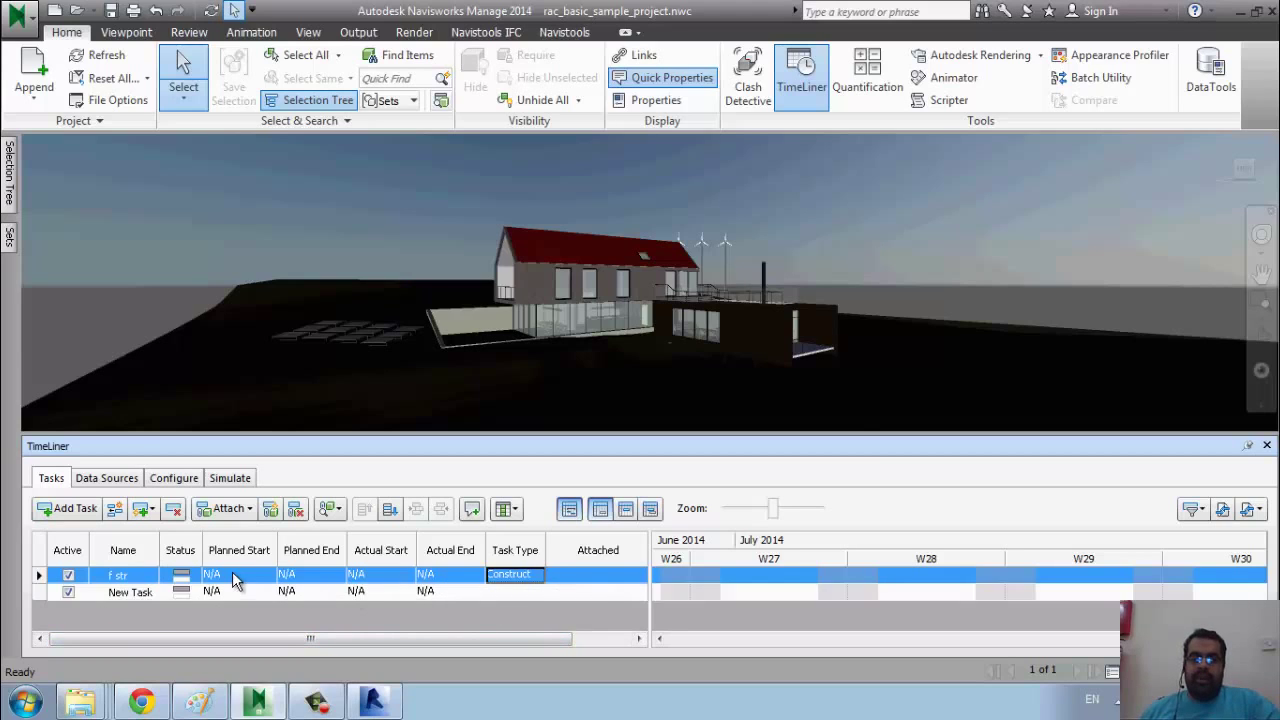
Set the "f str" task's planned start to 6/27/2014 and its planned end to 6/30/2014.
left_click(275, 578)
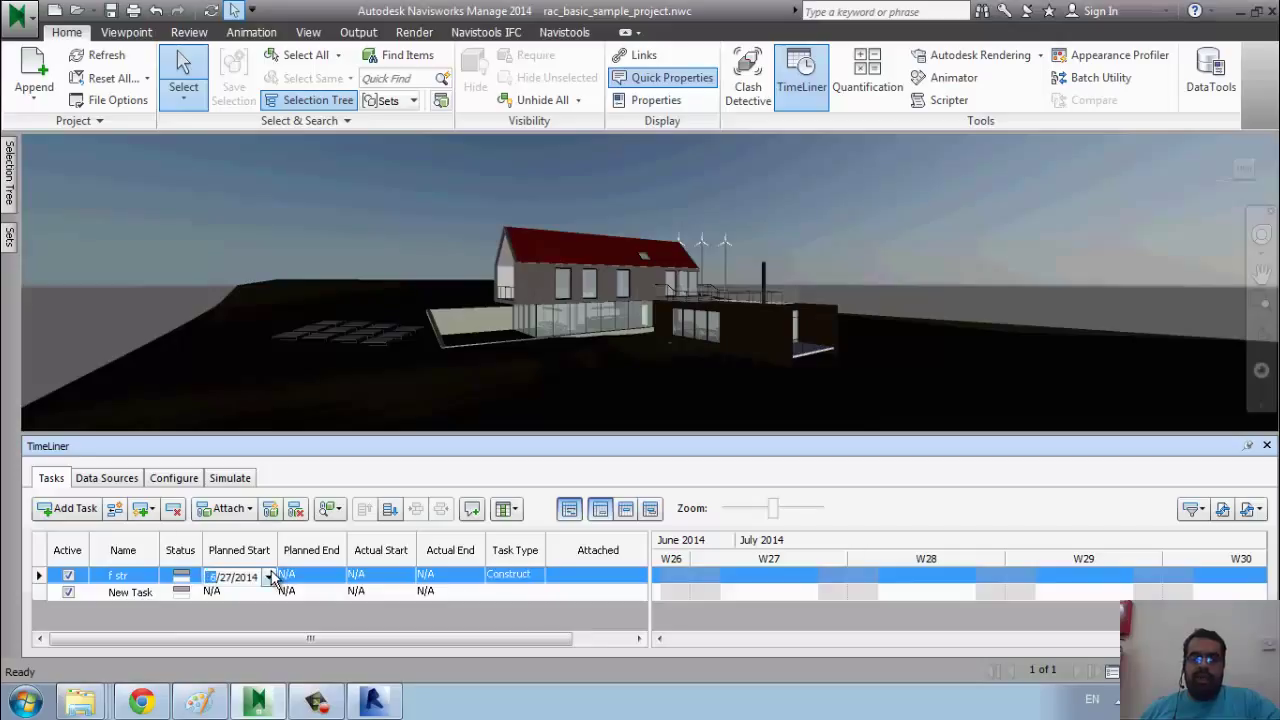
left_click(339, 574)
left_click(339, 577)
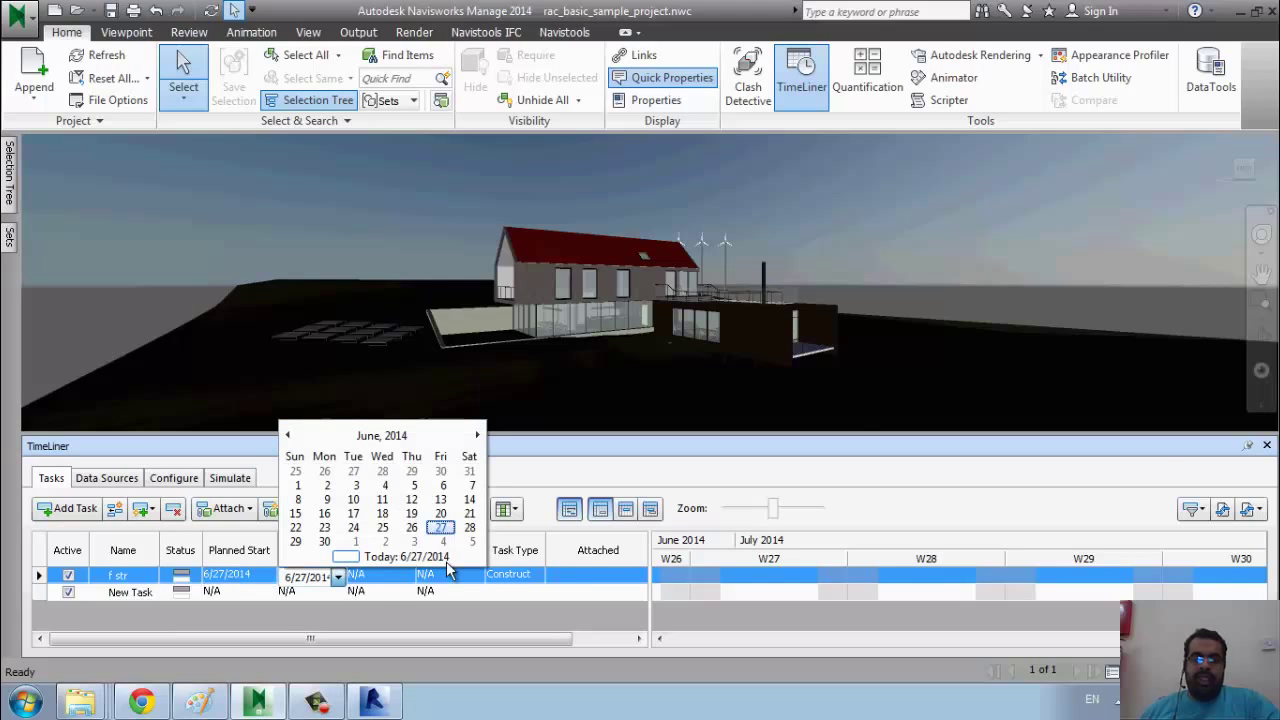
left_click(326, 541)
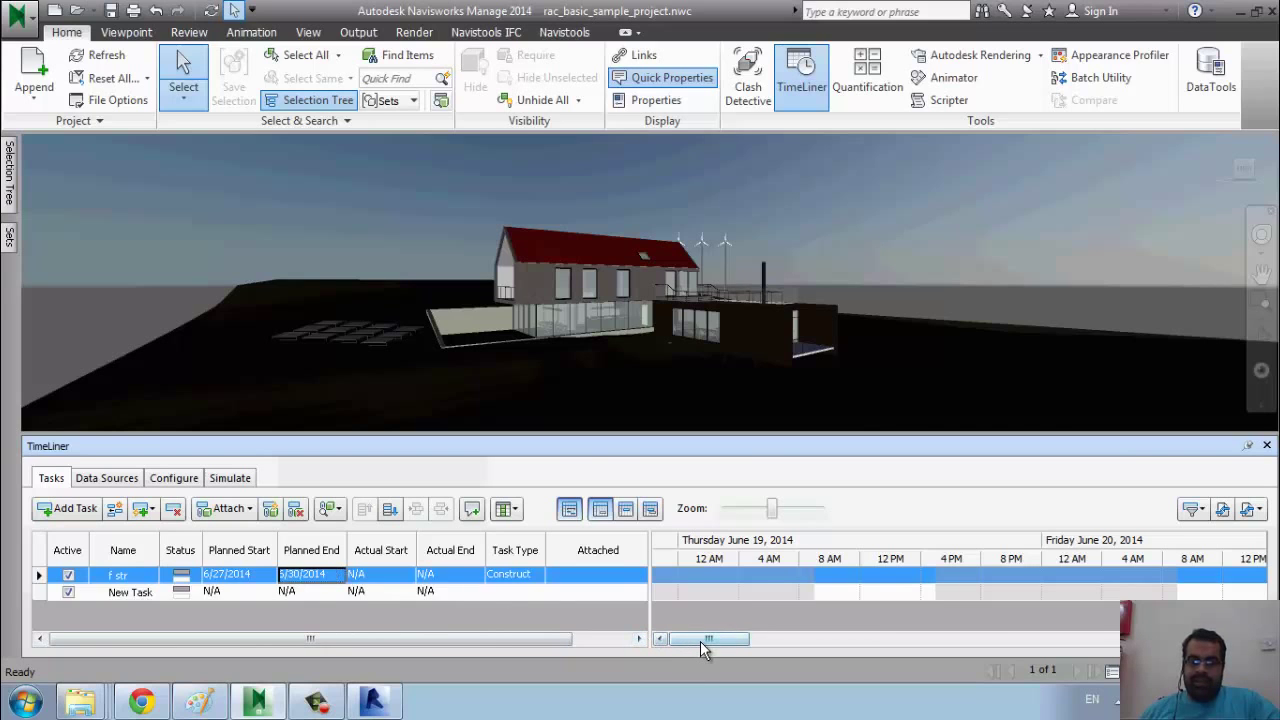
left_click_drag(705, 643, 679, 662)
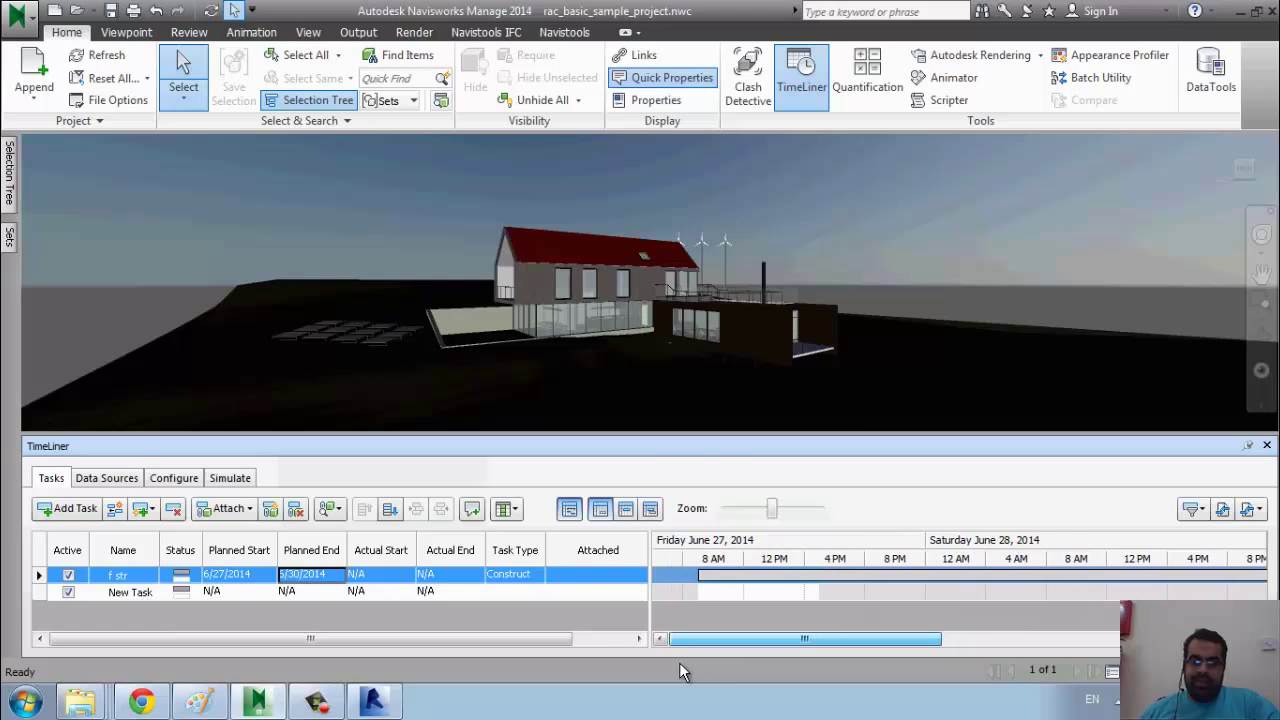
left_click_drag(771, 508, 714, 507)
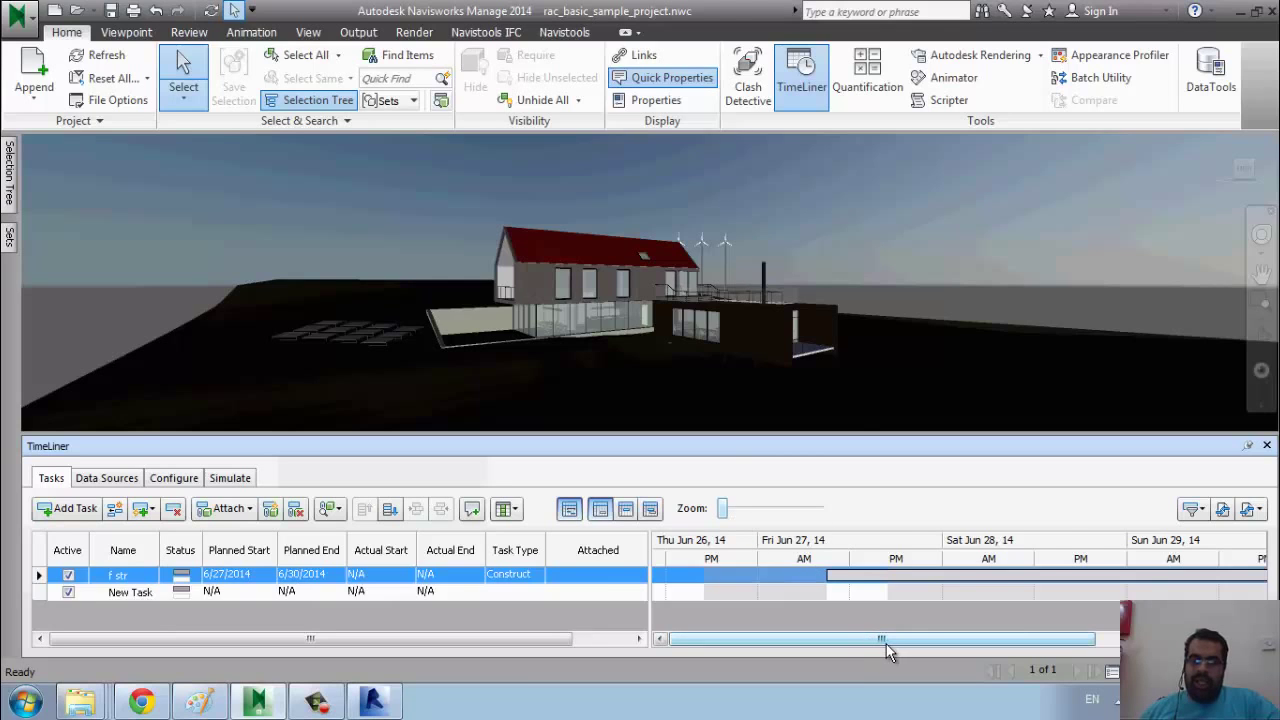
left_click_drag(886, 643, 1003, 640)
left_click_drag(900, 634, 743, 637)
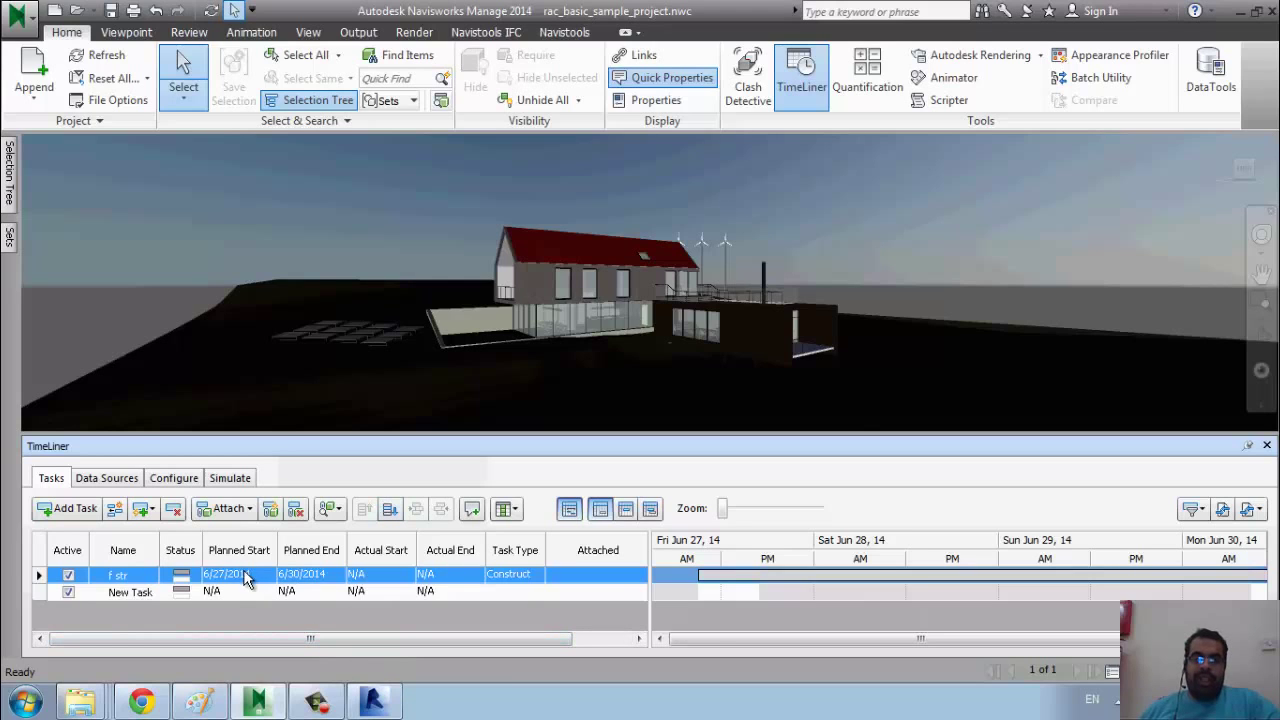
Attach the "foun str" selection set to the "f str" task.
mouse_move(10, 236)
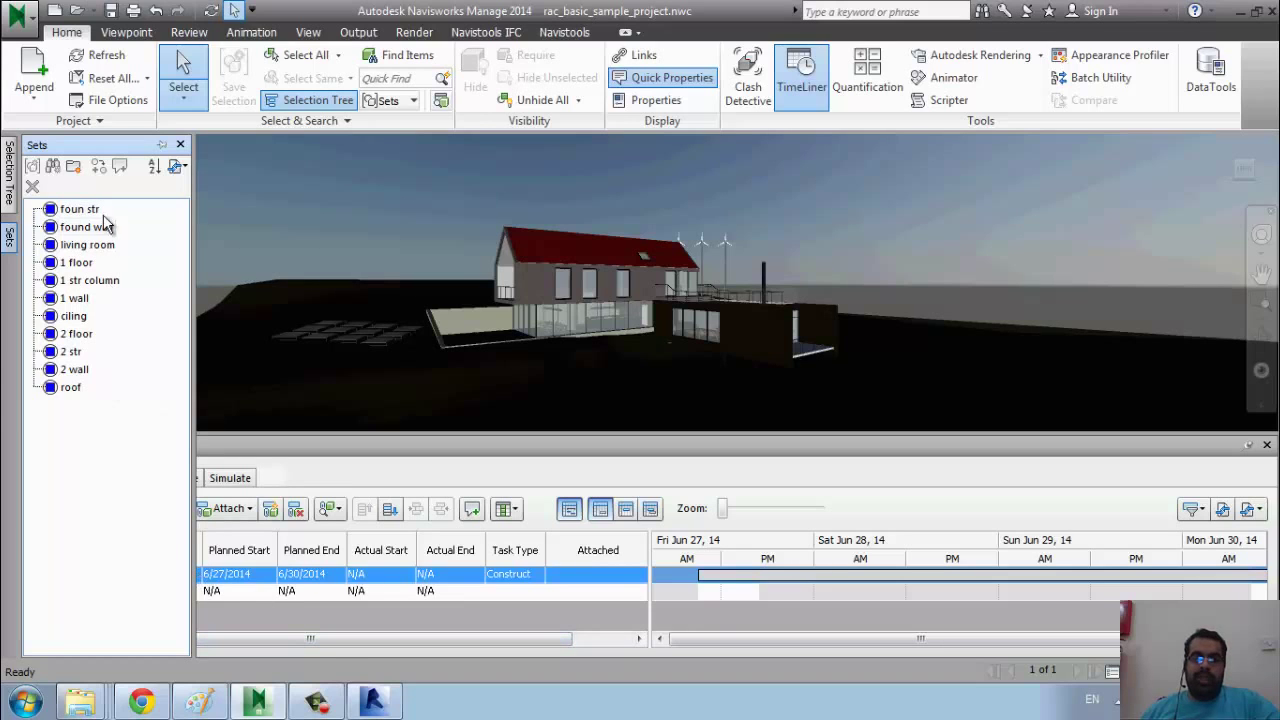
right_click(226, 580)
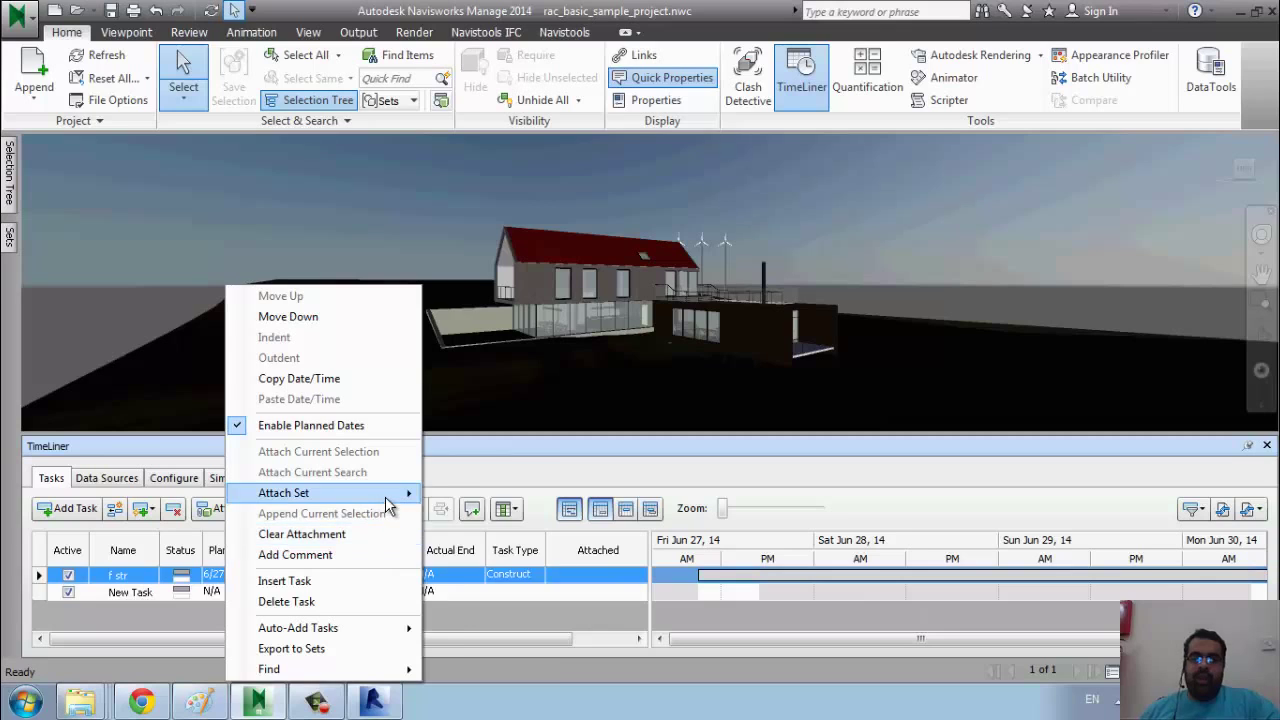
mouse_move(388, 497)
left_click(474, 463)
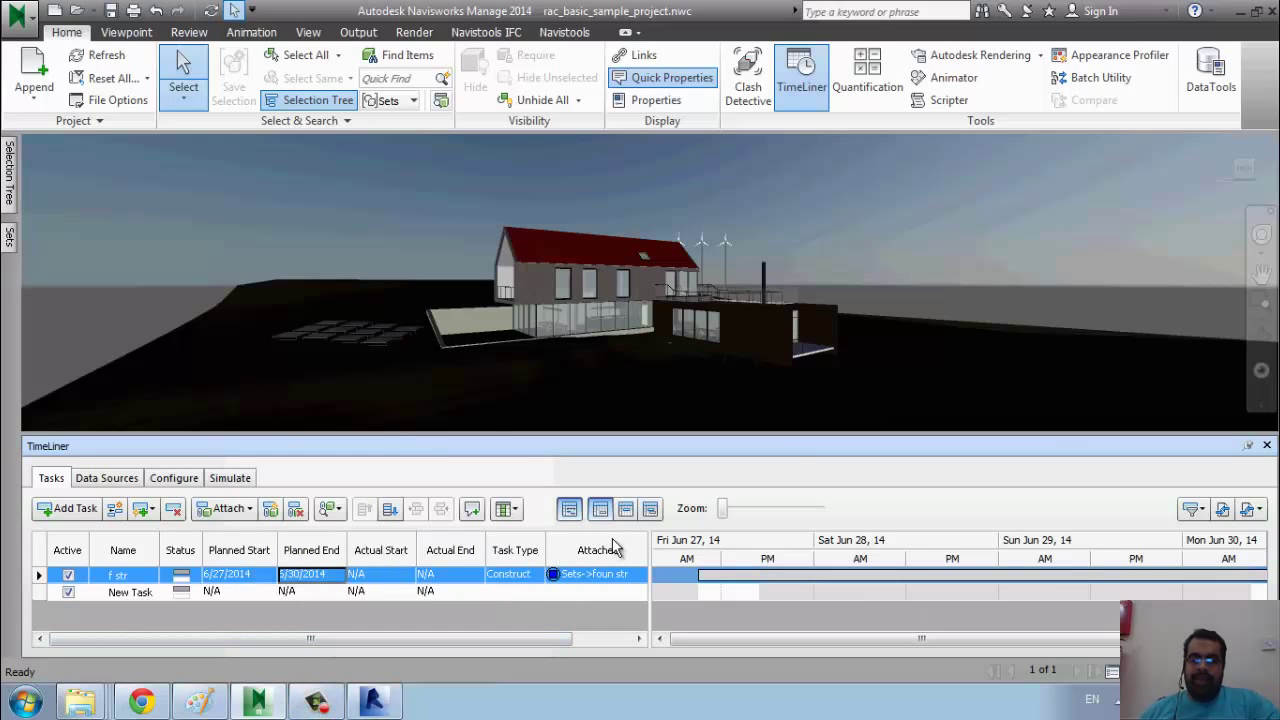
Name the second TimeLiner task "f wall".
left_click(145, 596)
left_click(9, 236)
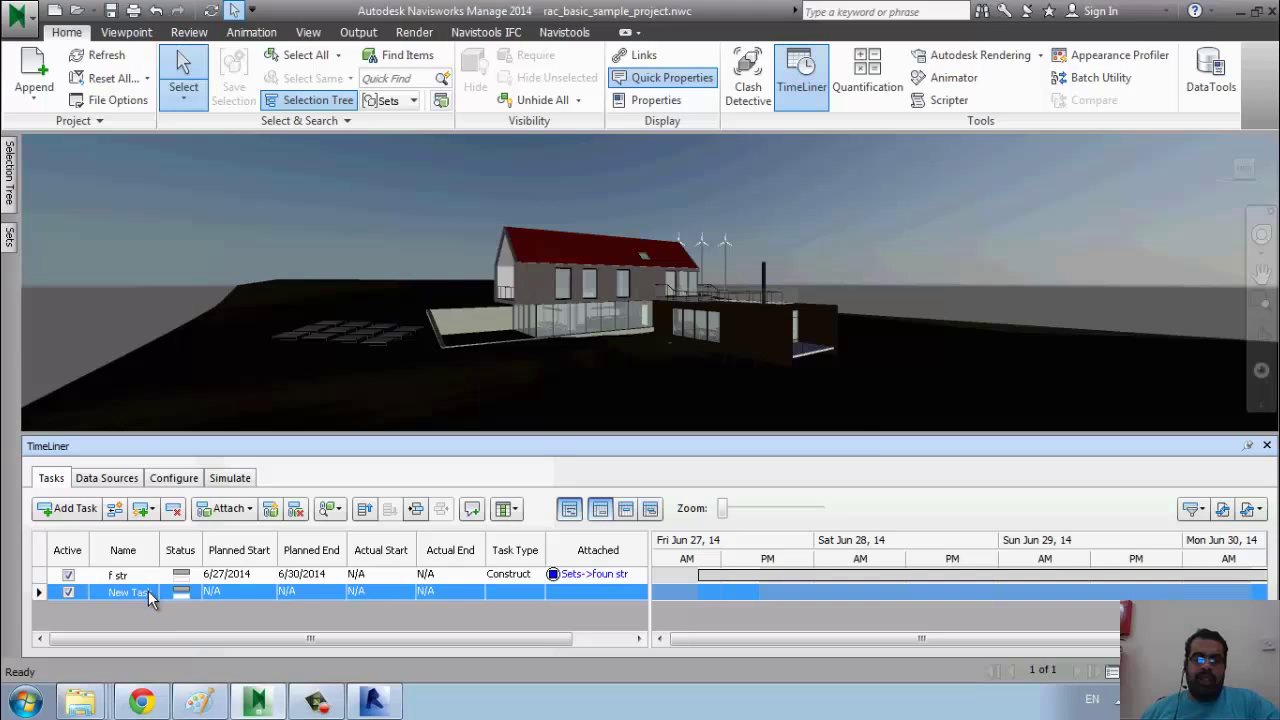
left_click(148, 590)
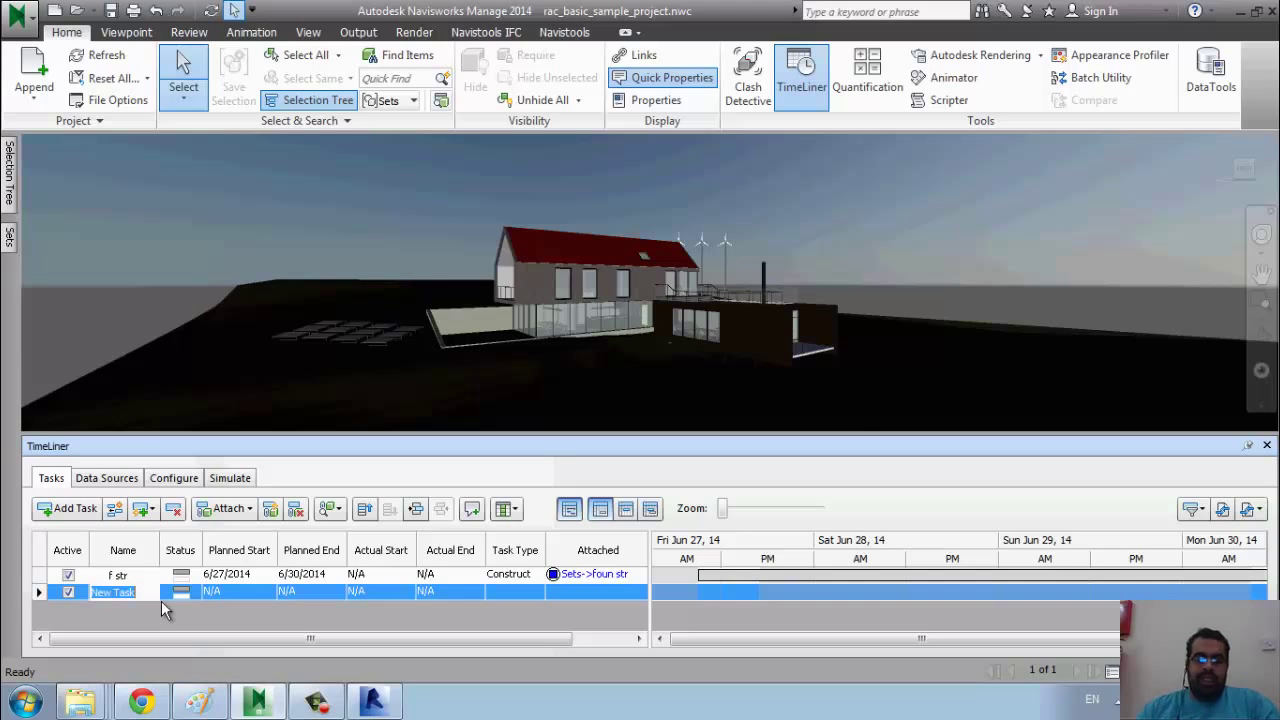
type("f wall")
key("Return")
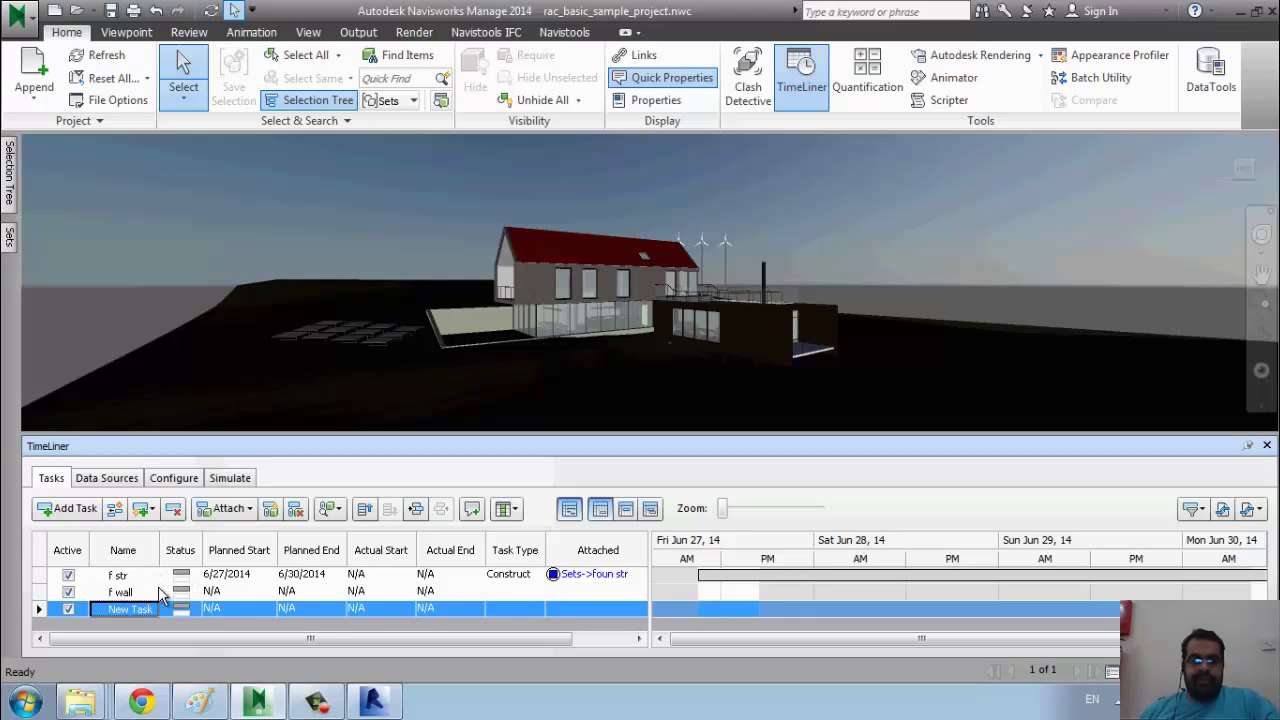
Set the "f wall" task's planned start to 6/30/2014 and its planned end to 7/2/2014.
left_click(159, 592)
left_click(240, 592)
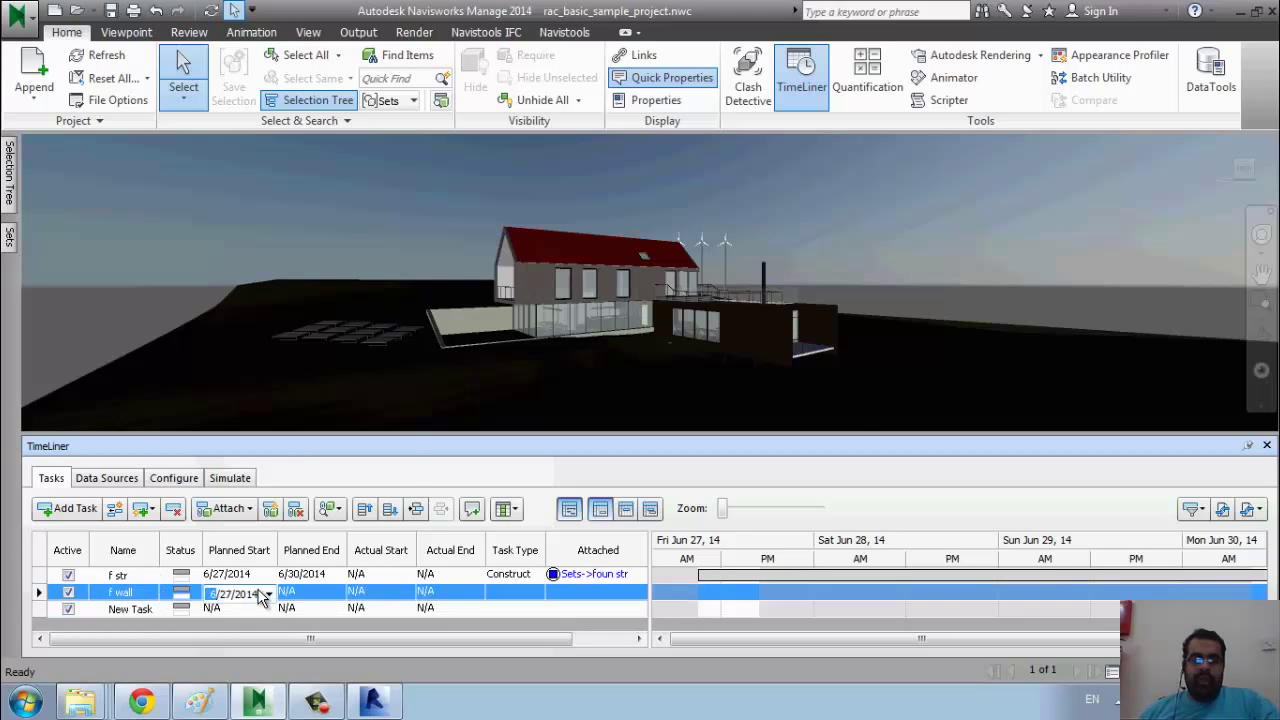
left_click(268, 593)
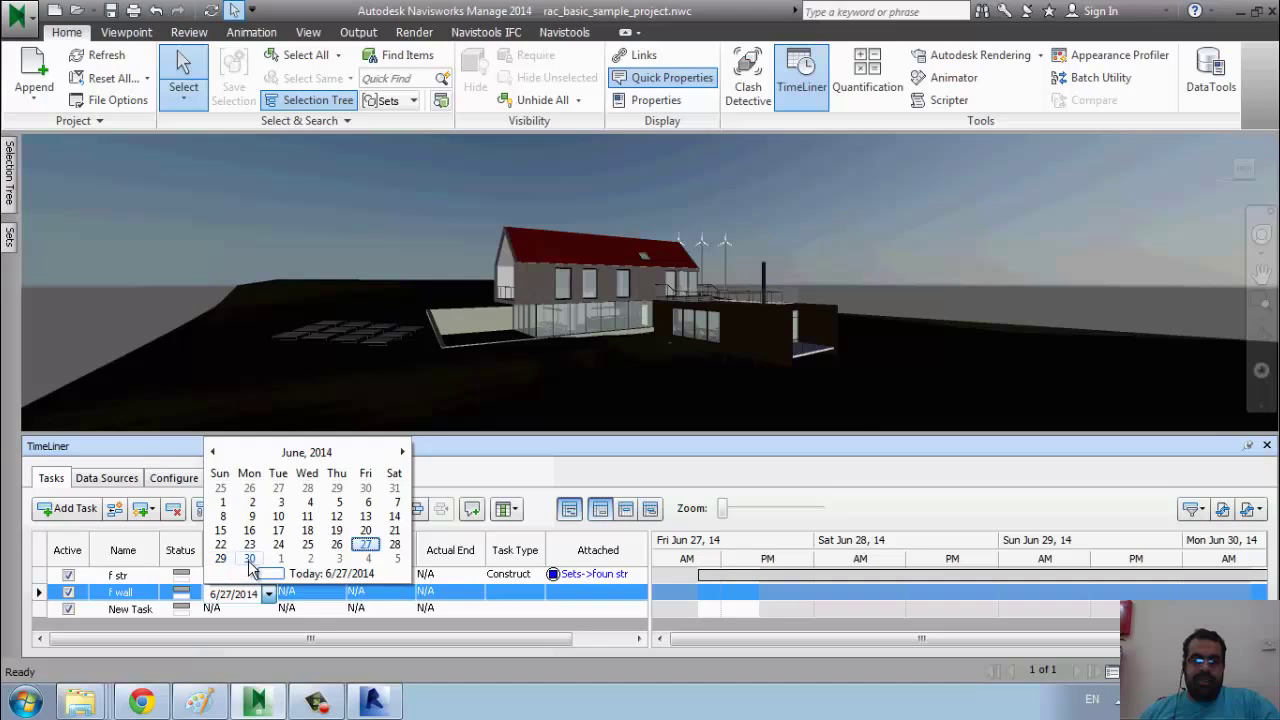
left_click(249, 558)
left_click(340, 600)
left_click(338, 594)
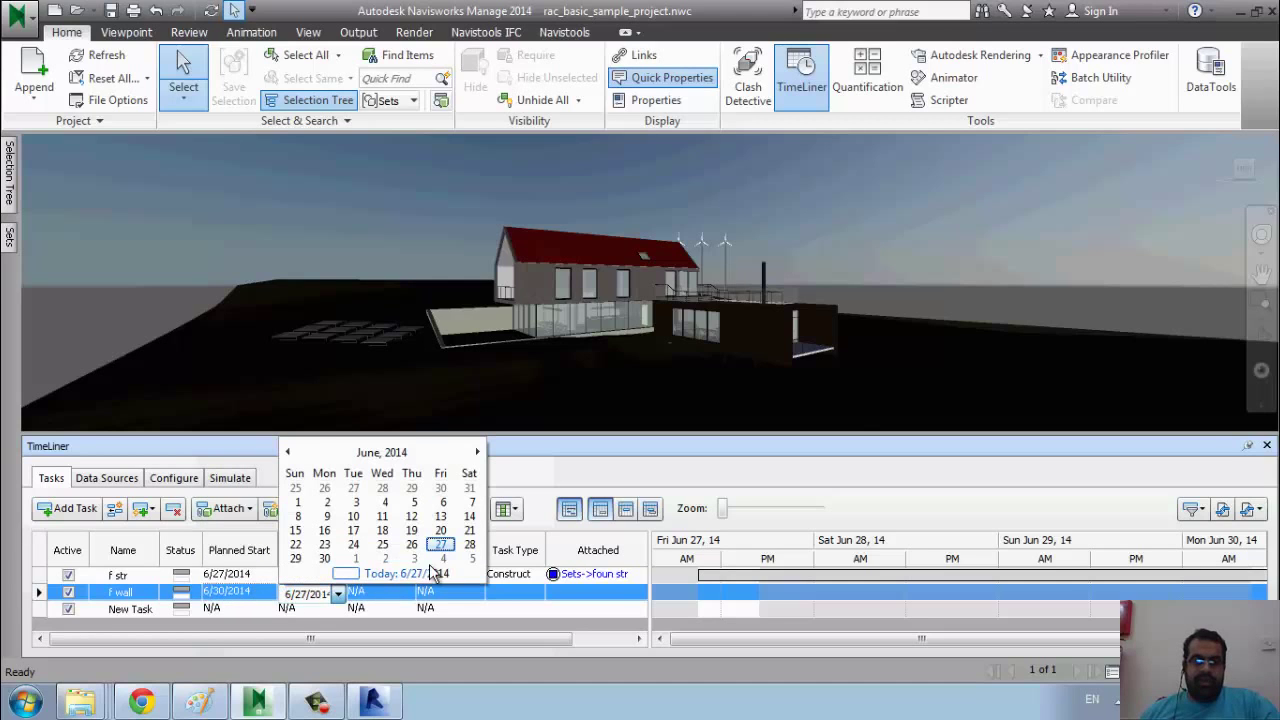
left_click(384, 558)
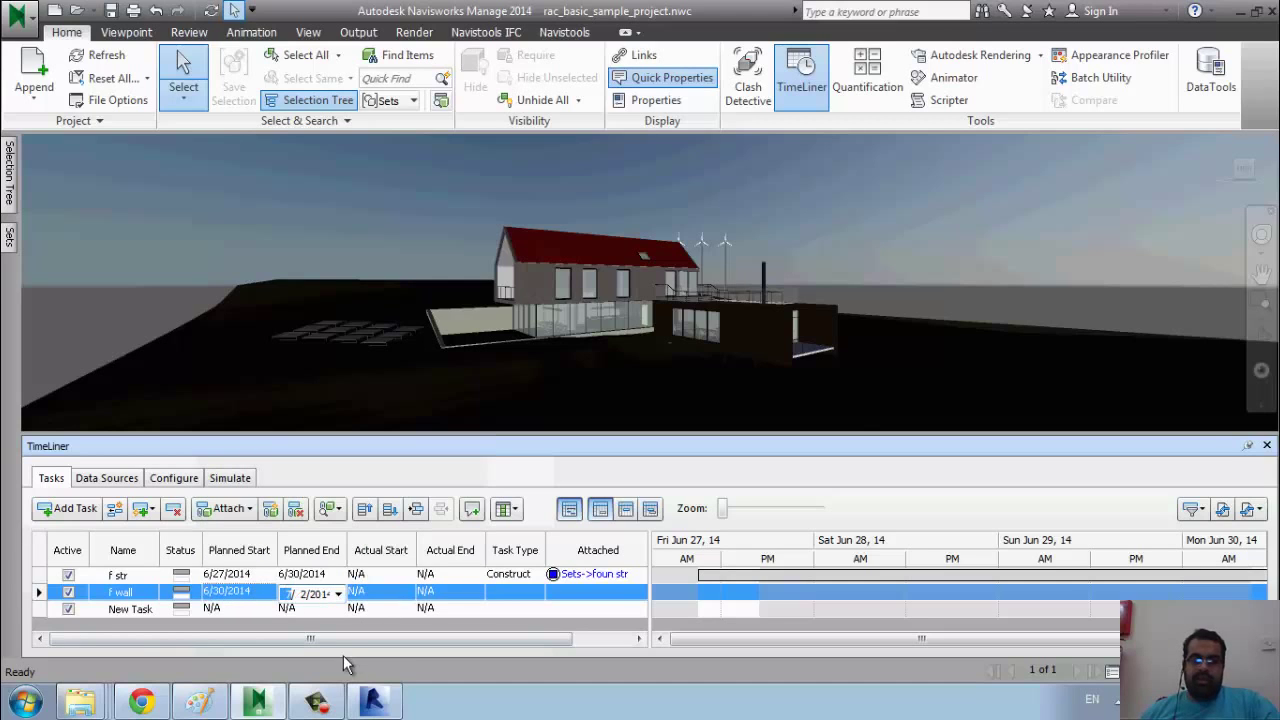
Set the "f wall" task's type to Construct and attach the "found wall" selection set to it.
left_click(590, 609)
left_click_drag(923, 645, 794, 651)
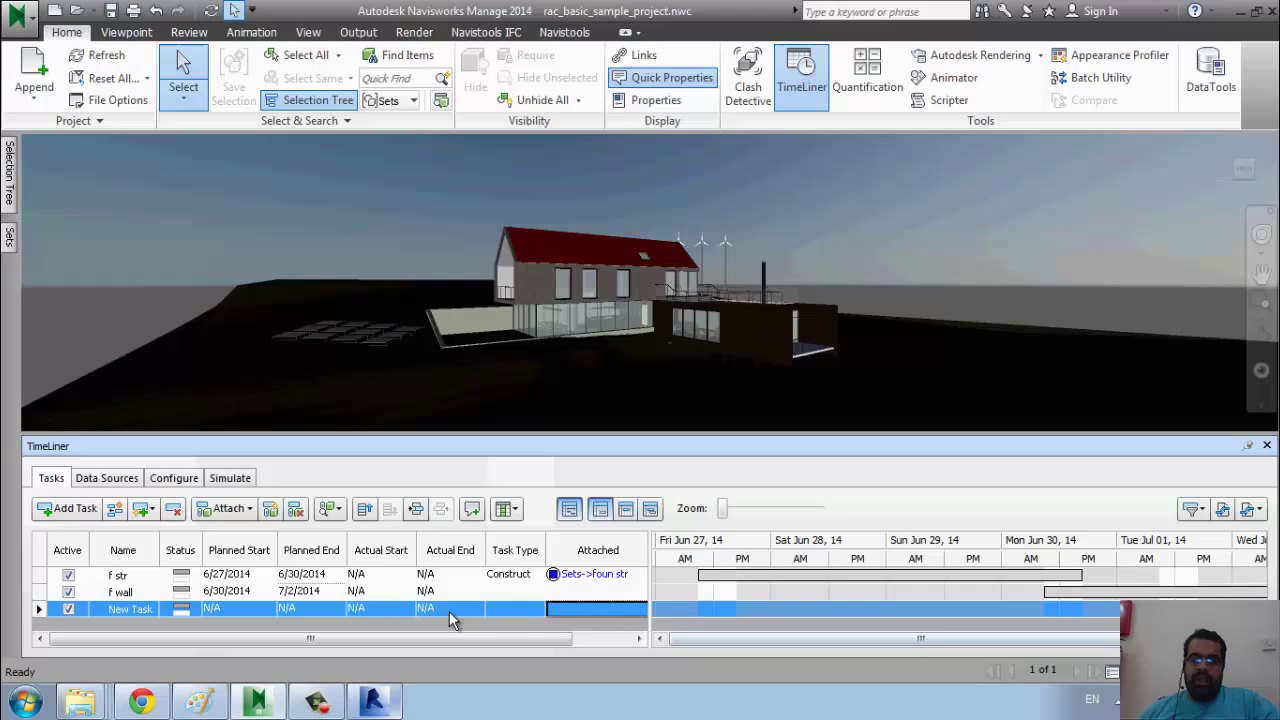
left_click(528, 594)
left_click(536, 594)
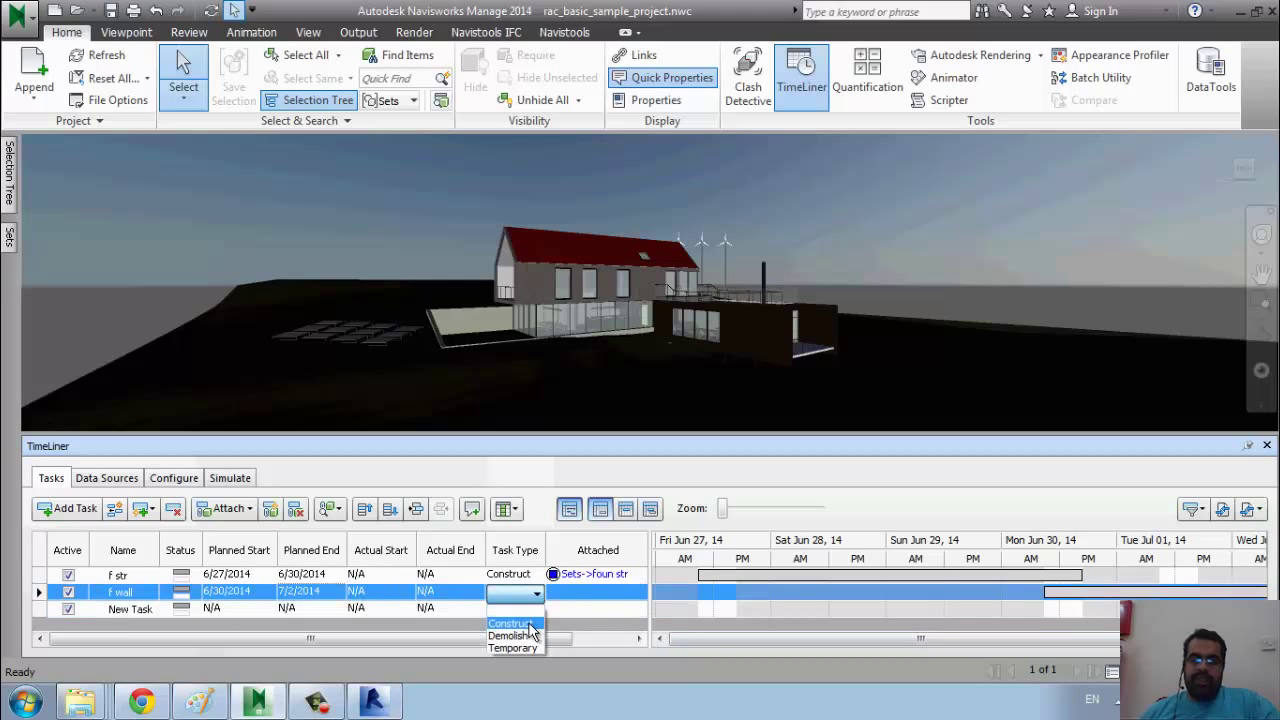
left_click(531, 623)
right_click(578, 597)
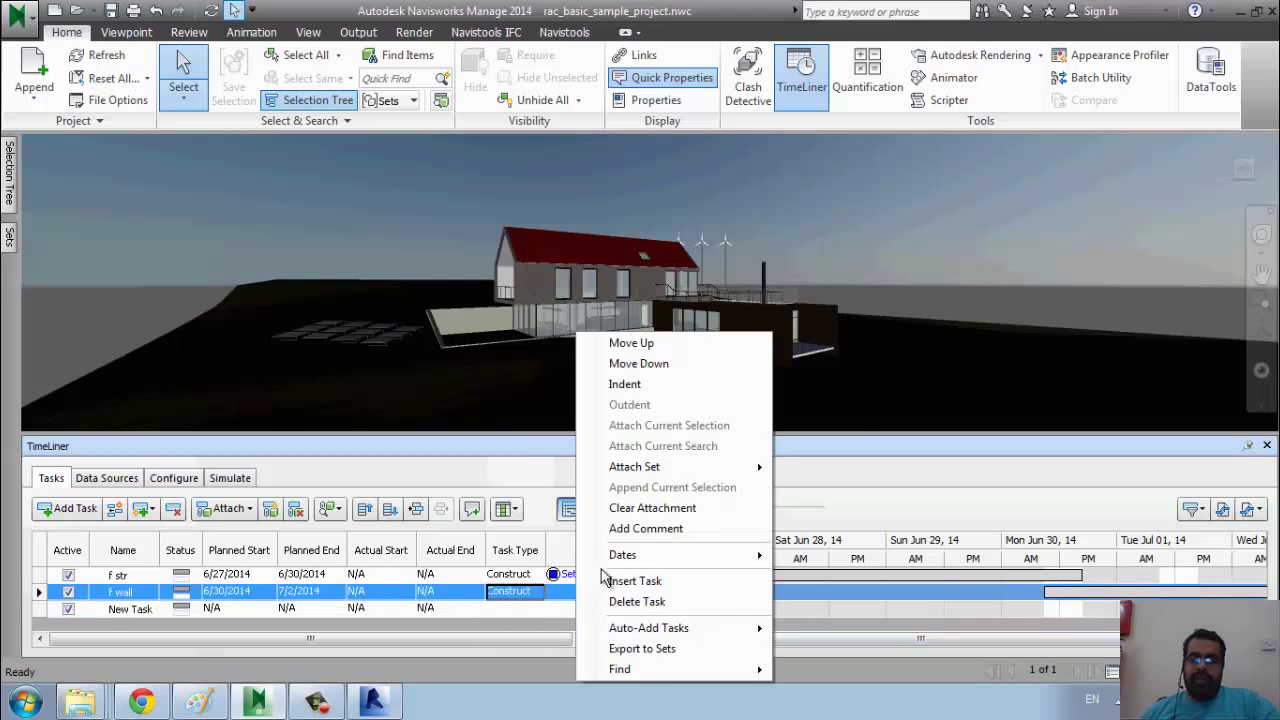
mouse_move(745, 467)
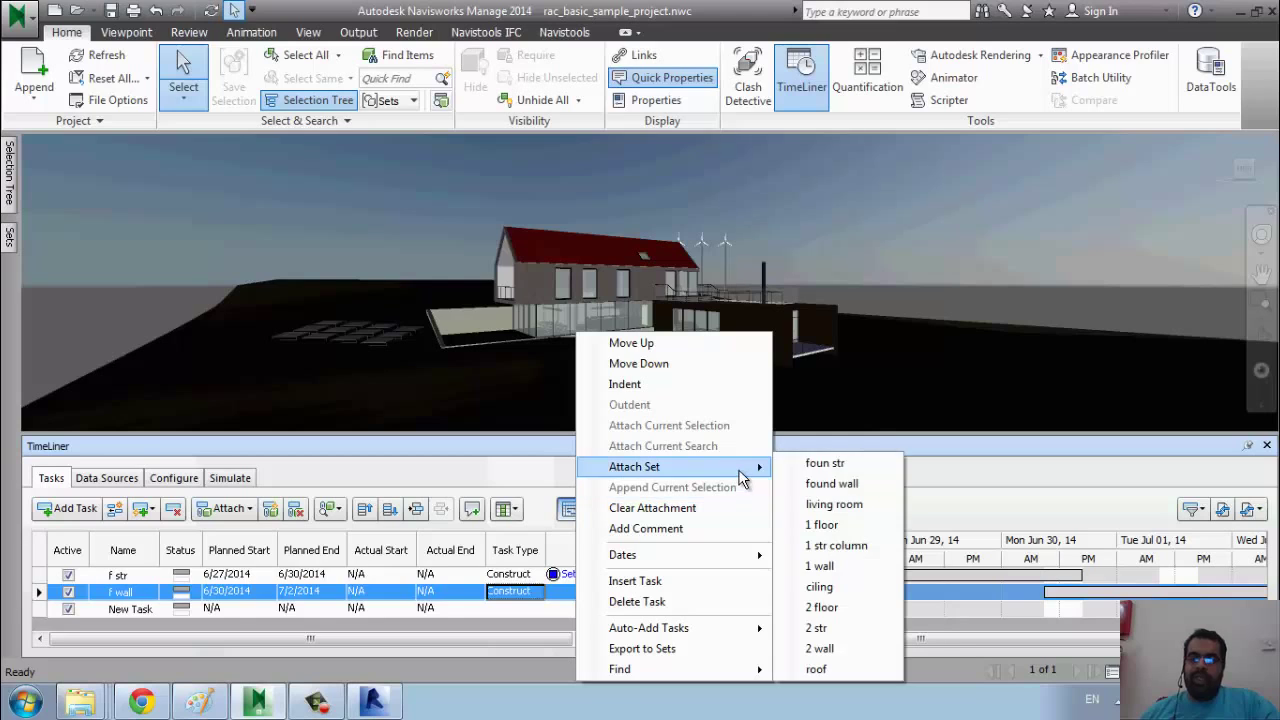
left_click(850, 485)
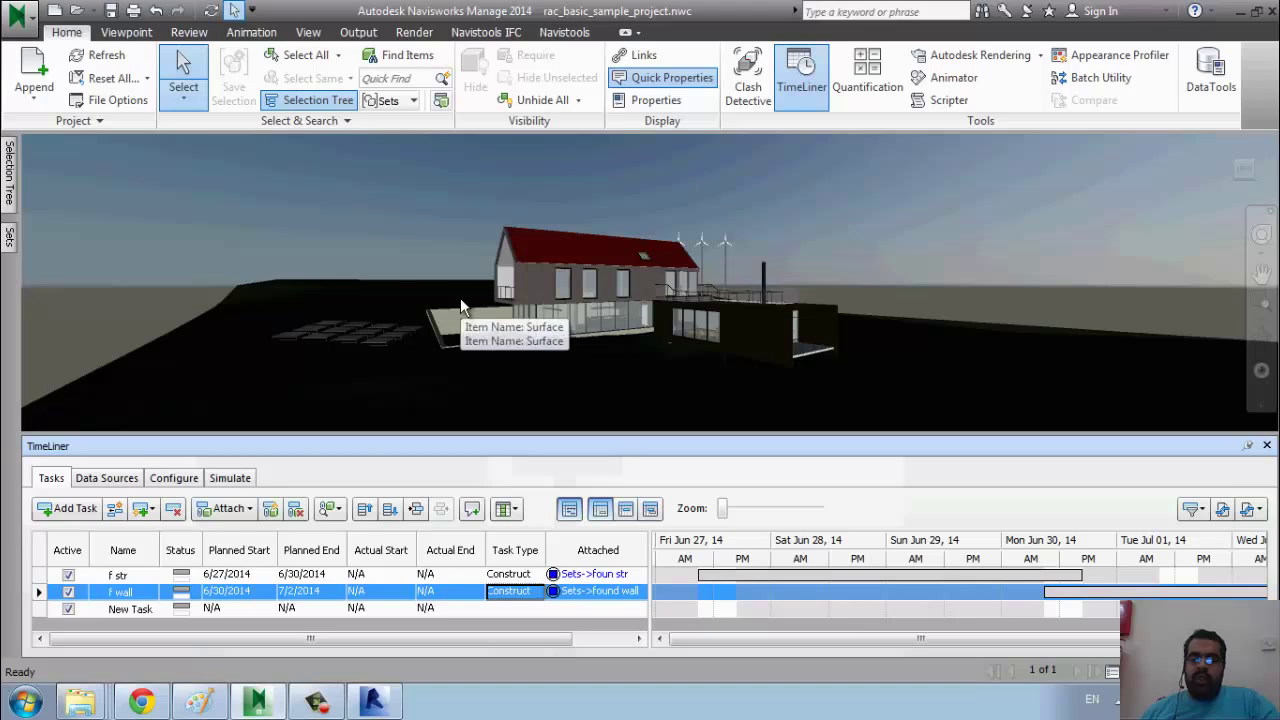
Change the start appearance of the Construct task type to solid Yellow in the TimeLiner configuration.
left_click(102, 478)
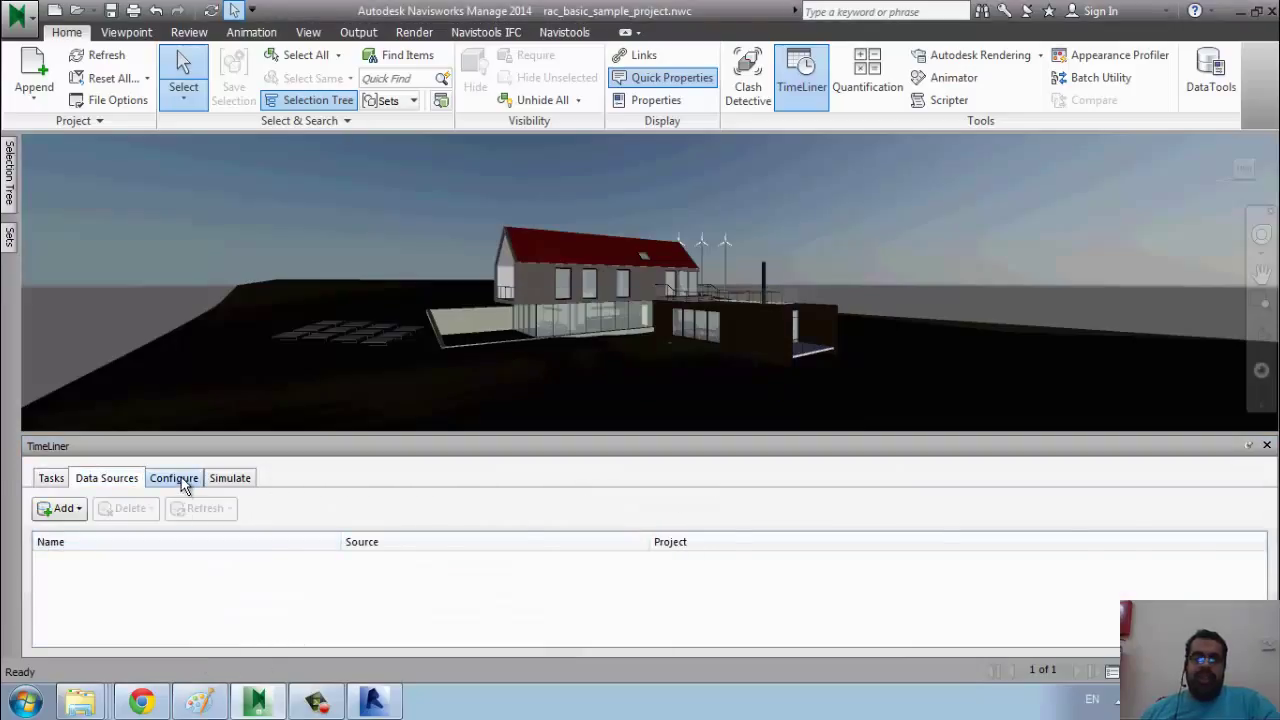
left_click(178, 480)
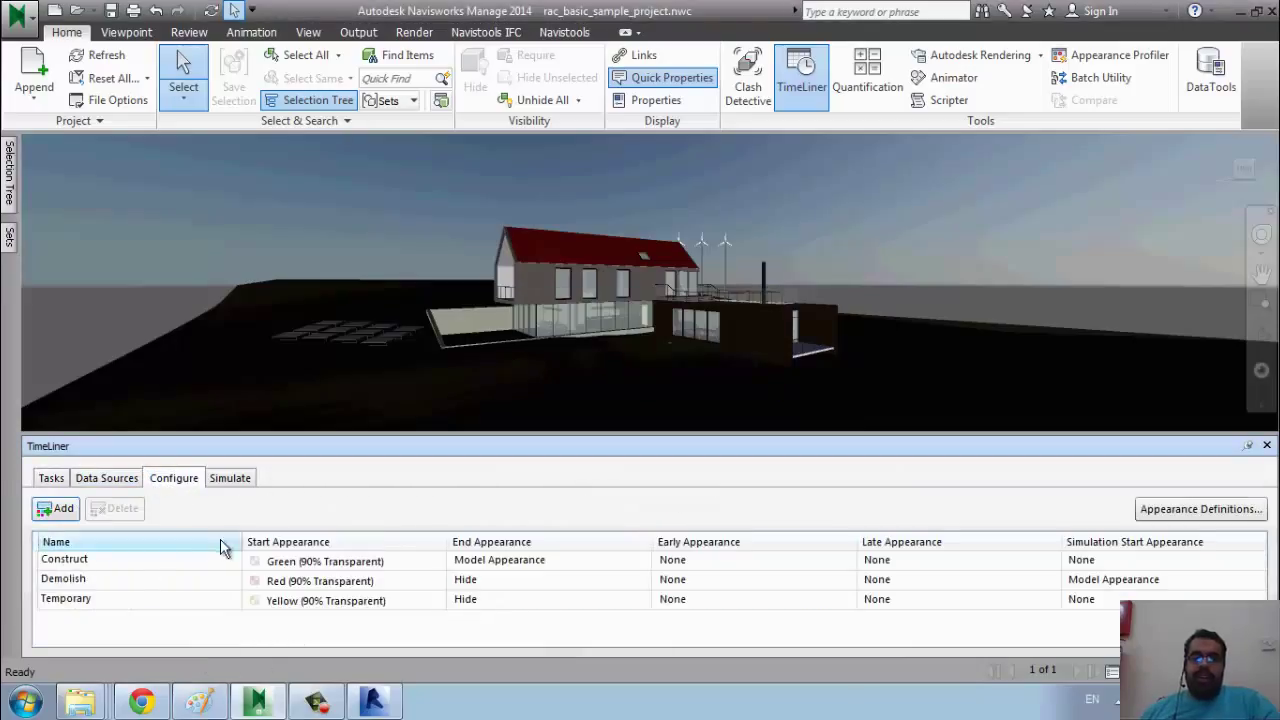
left_click(132, 563)
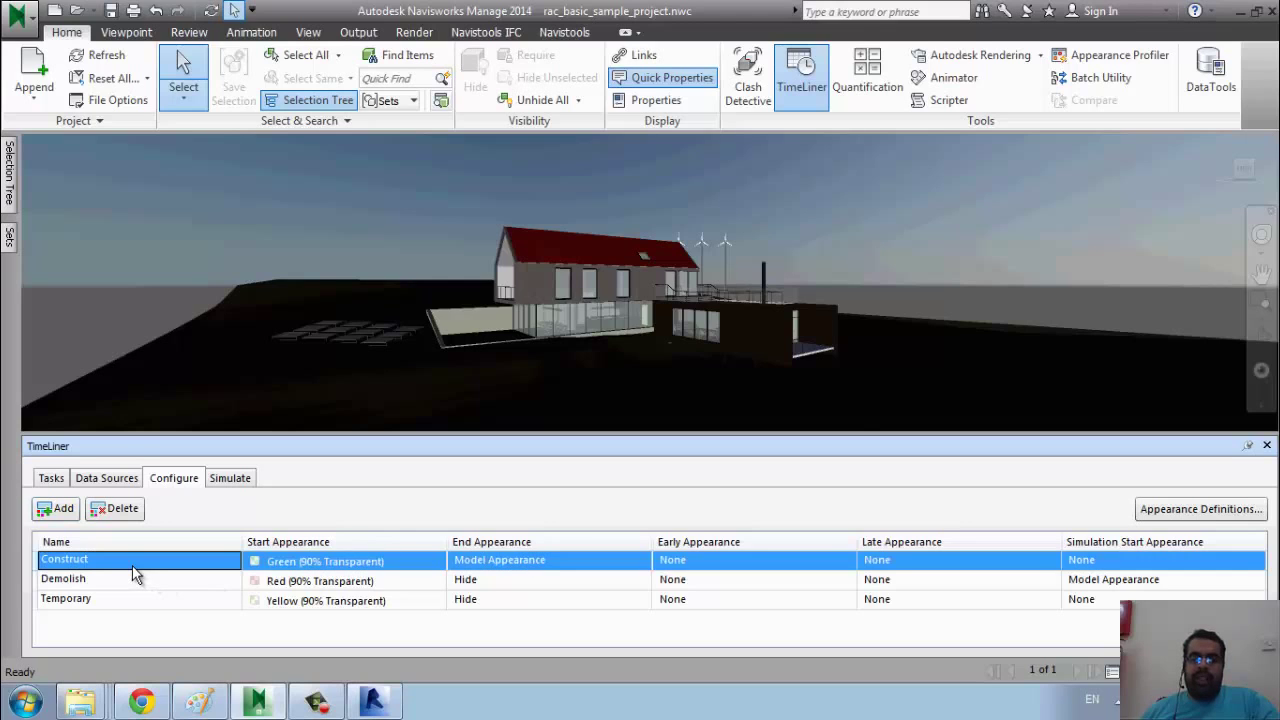
left_click(429, 561)
left_click(431, 561)
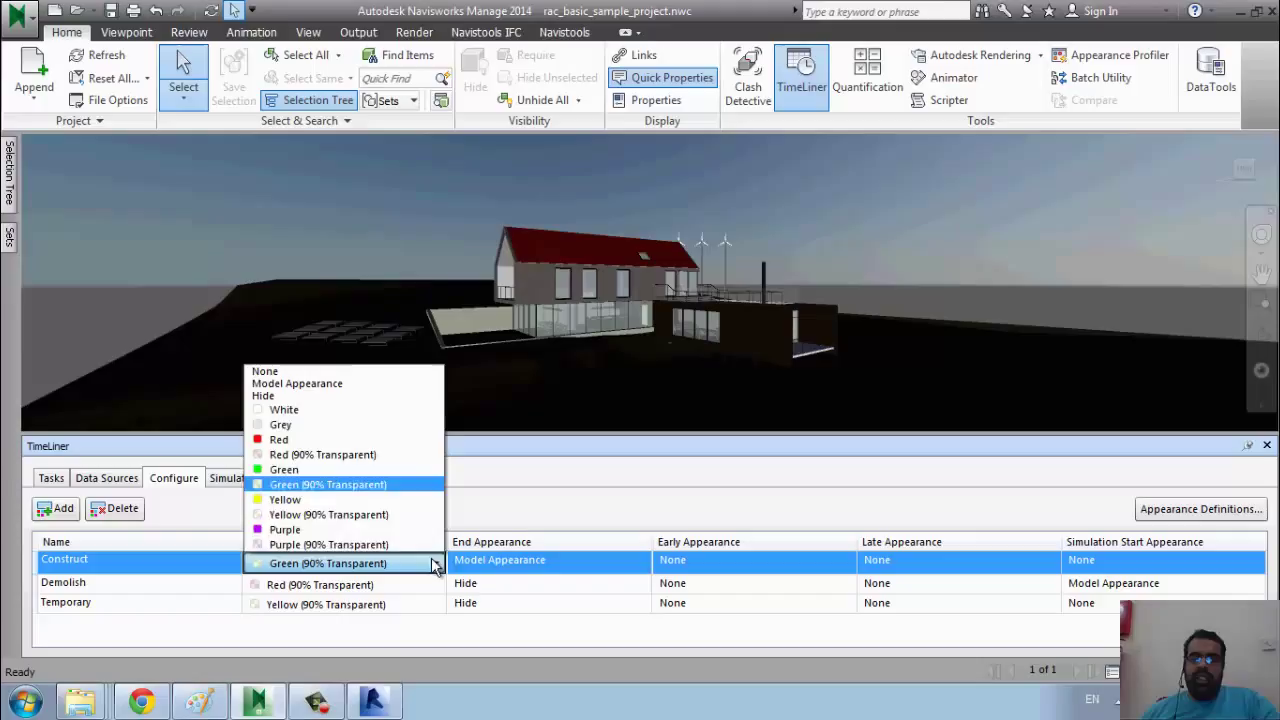
left_click(380, 500)
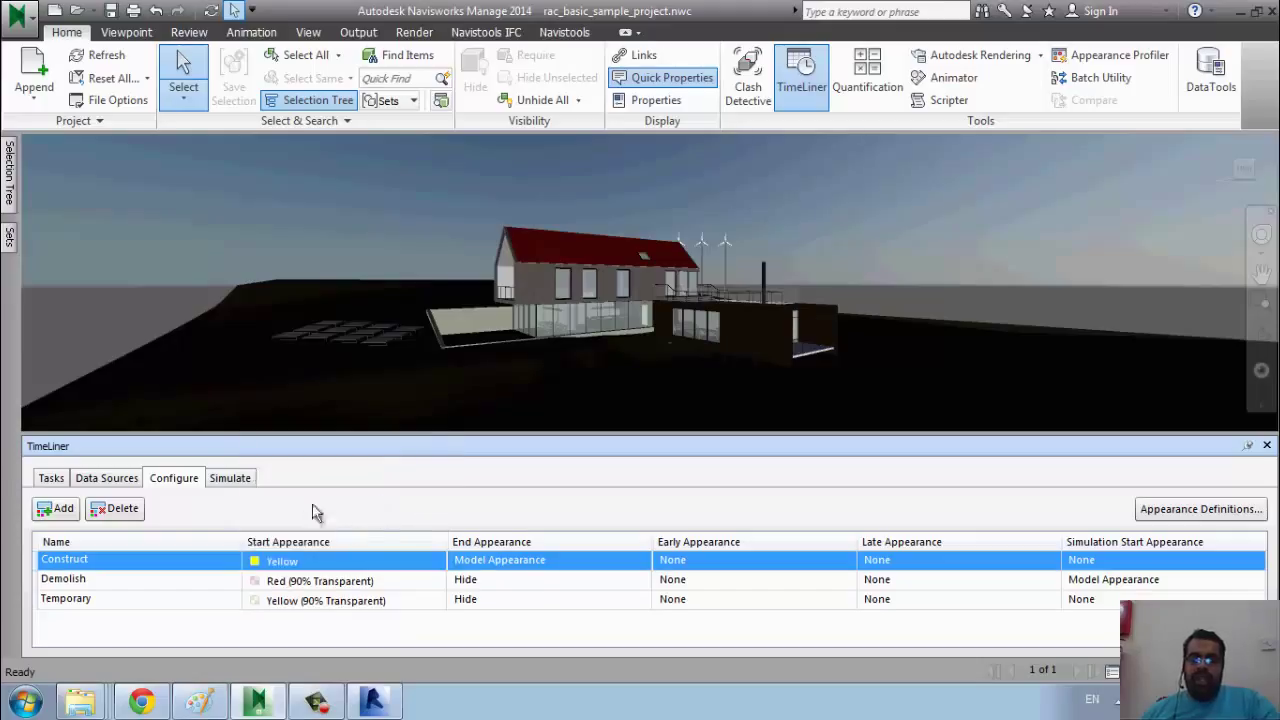
Preview the start of the construction simulation and check how the foundation columns are displayed.
left_click(231, 480)
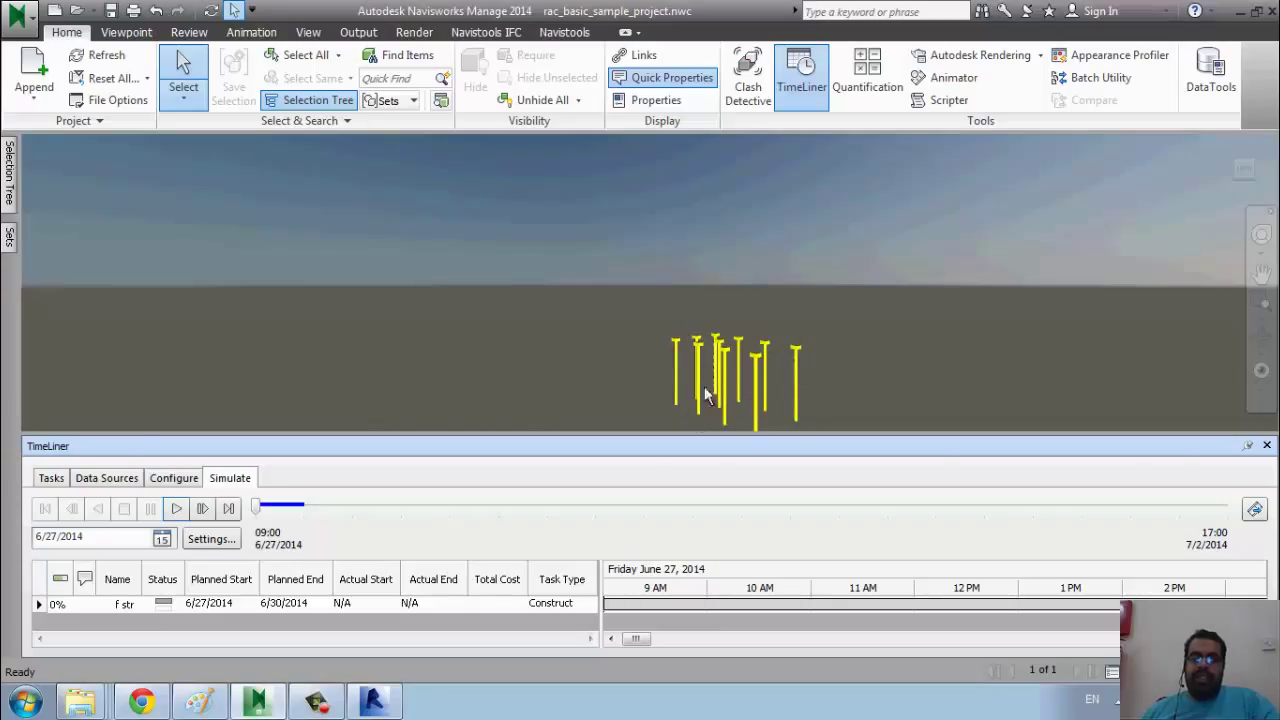
left_click(53, 478)
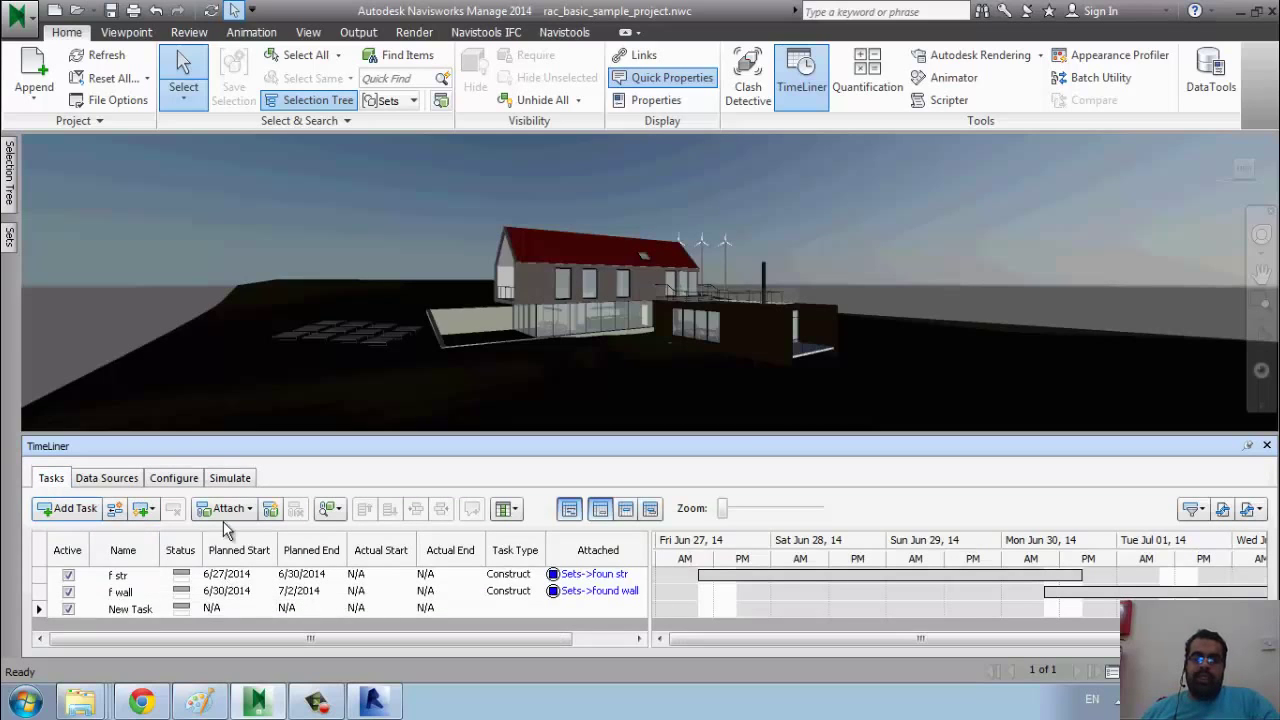
left_click(232, 479)
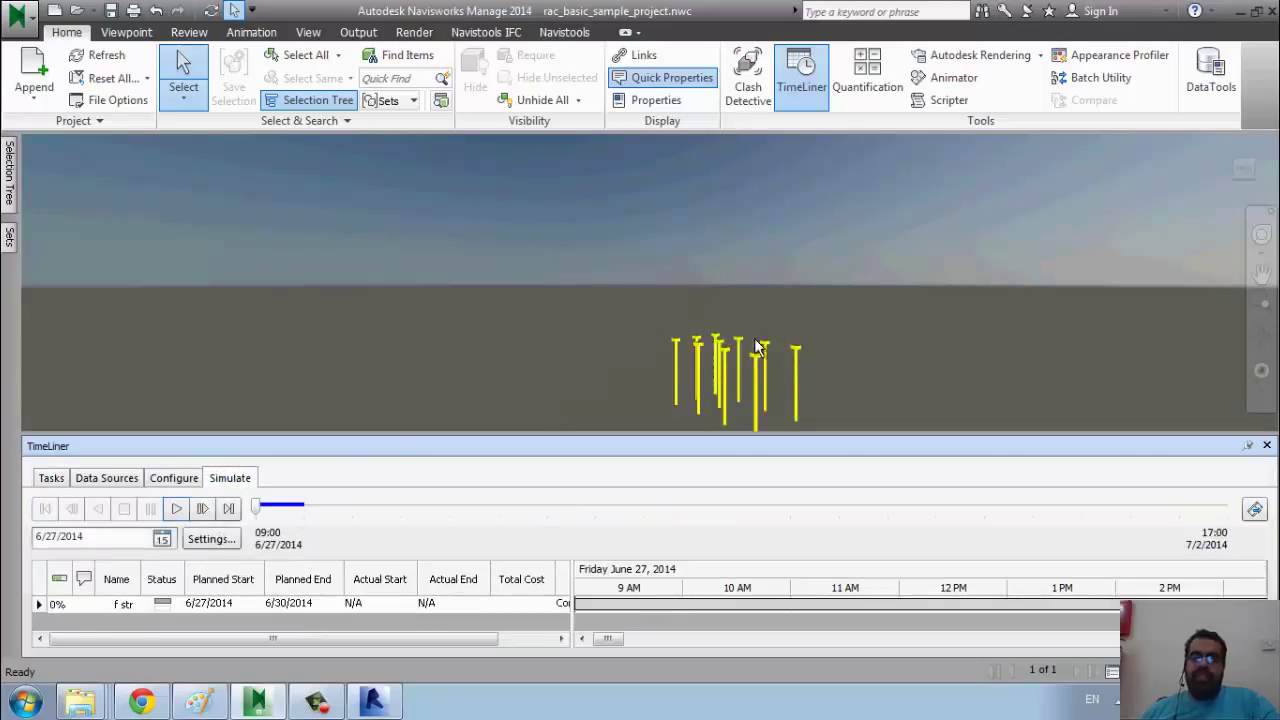
middle_click_drag(757, 347, 593, 428)
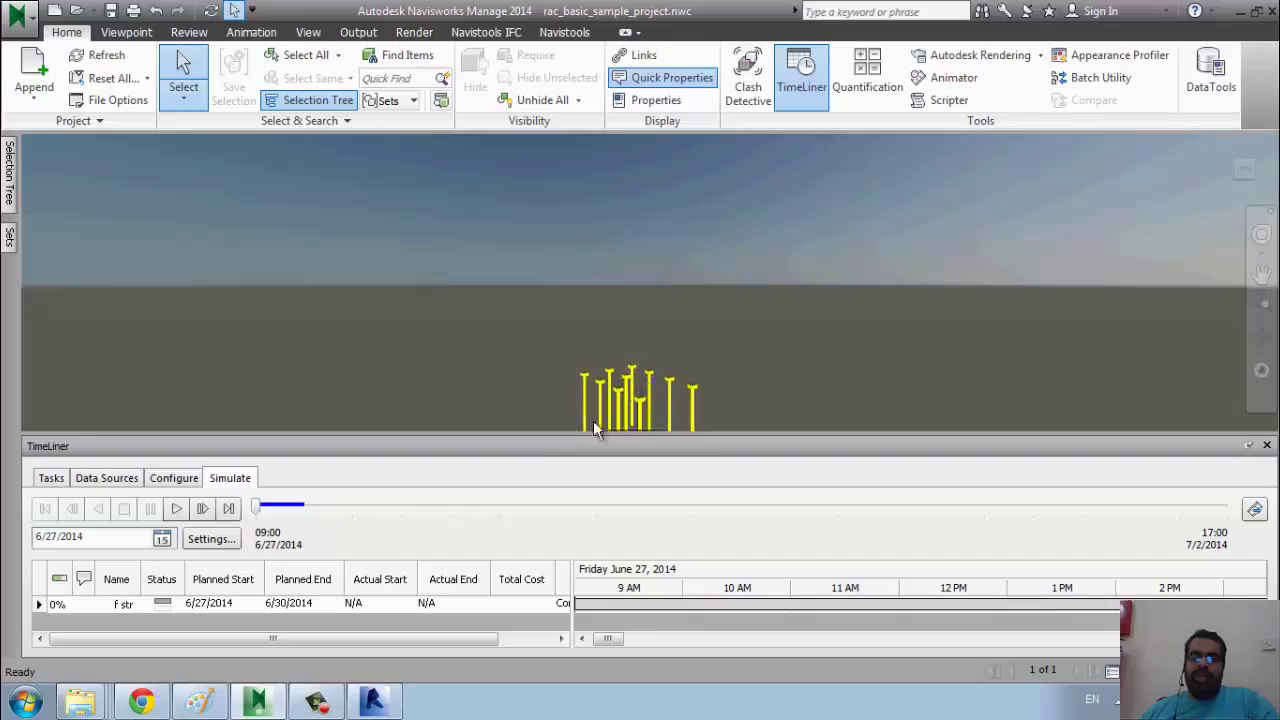
Override the simulation's start and end dates, setting the start date to 6/26/2014.
left_click(212, 540)
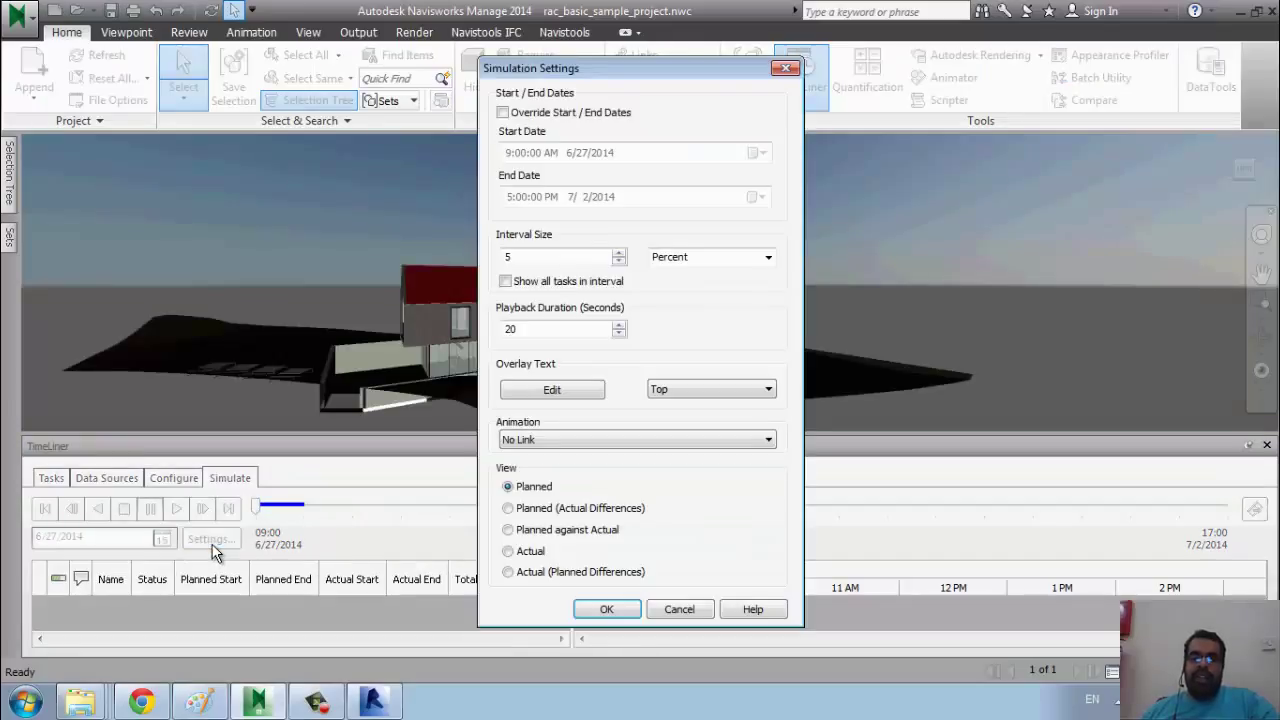
left_click(572, 116)
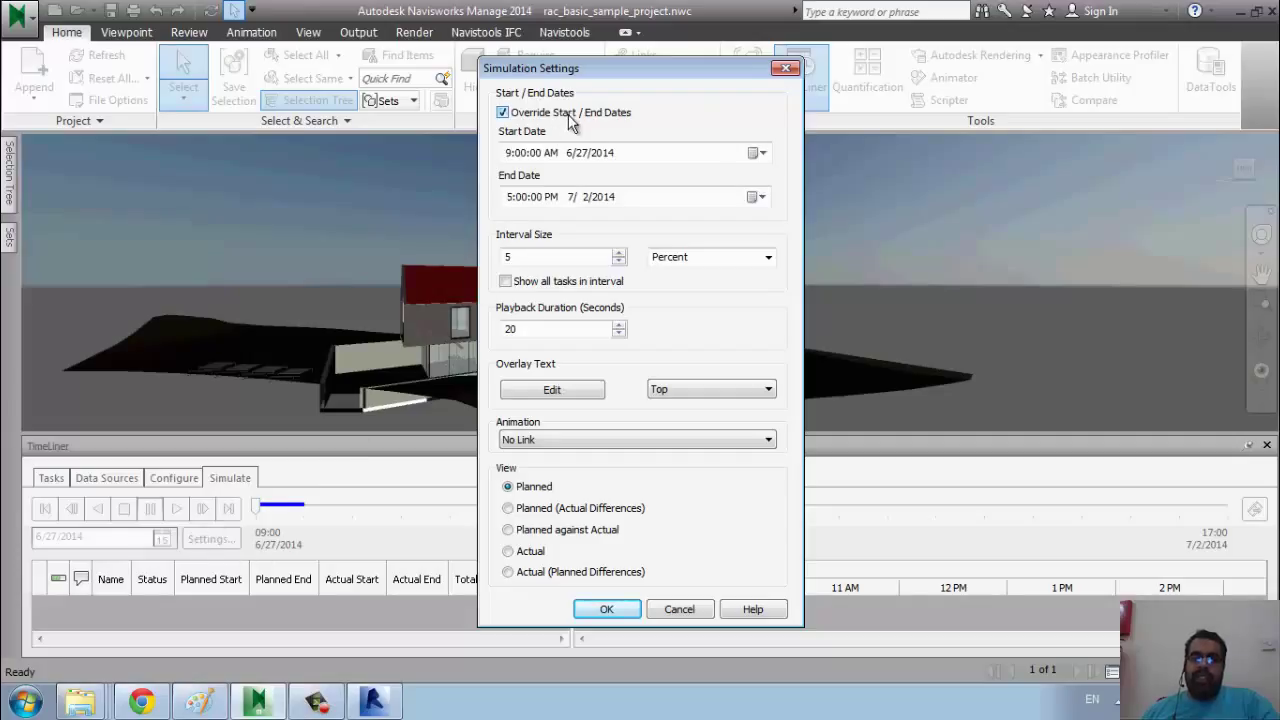
left_click(764, 155)
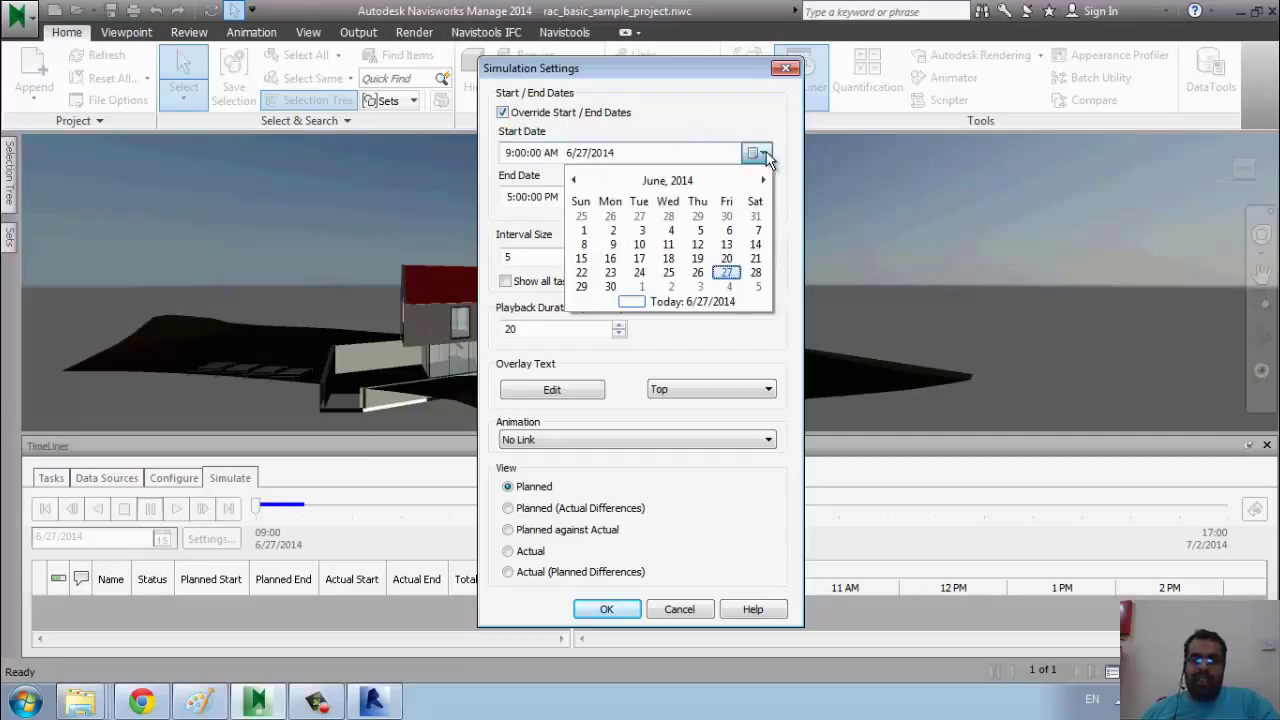
left_click(697, 273)
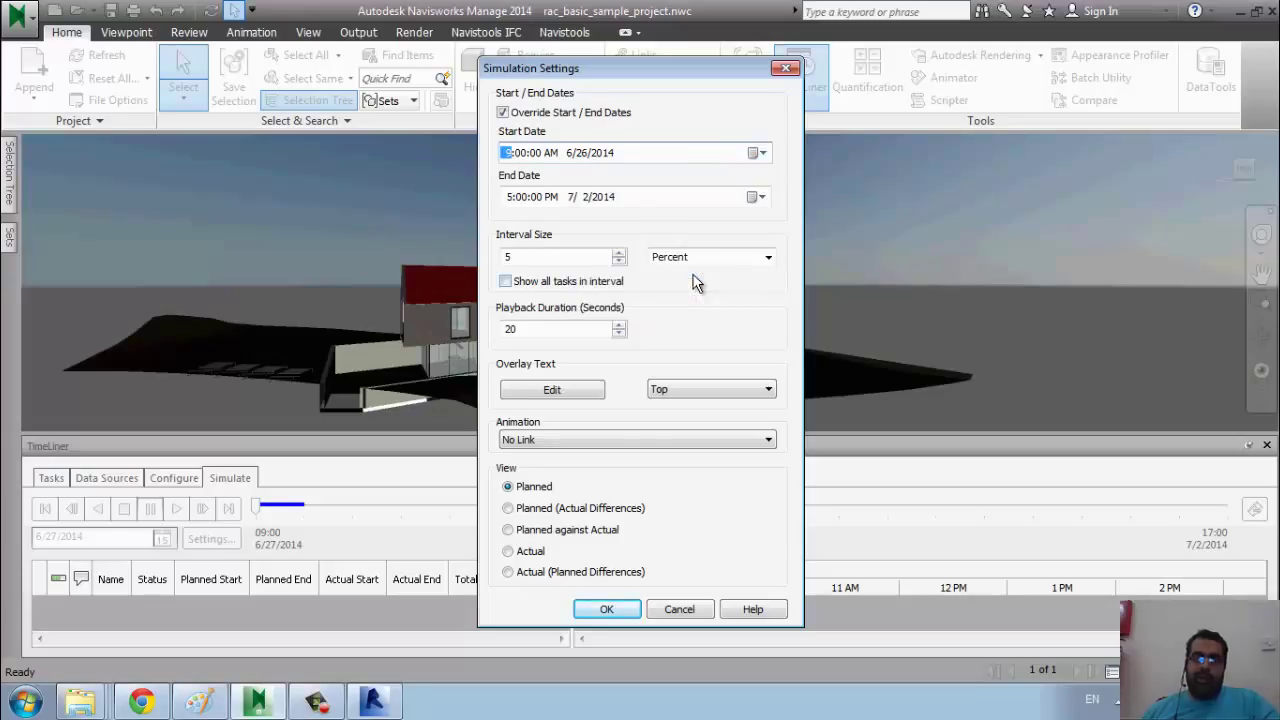
left_click(619, 608)
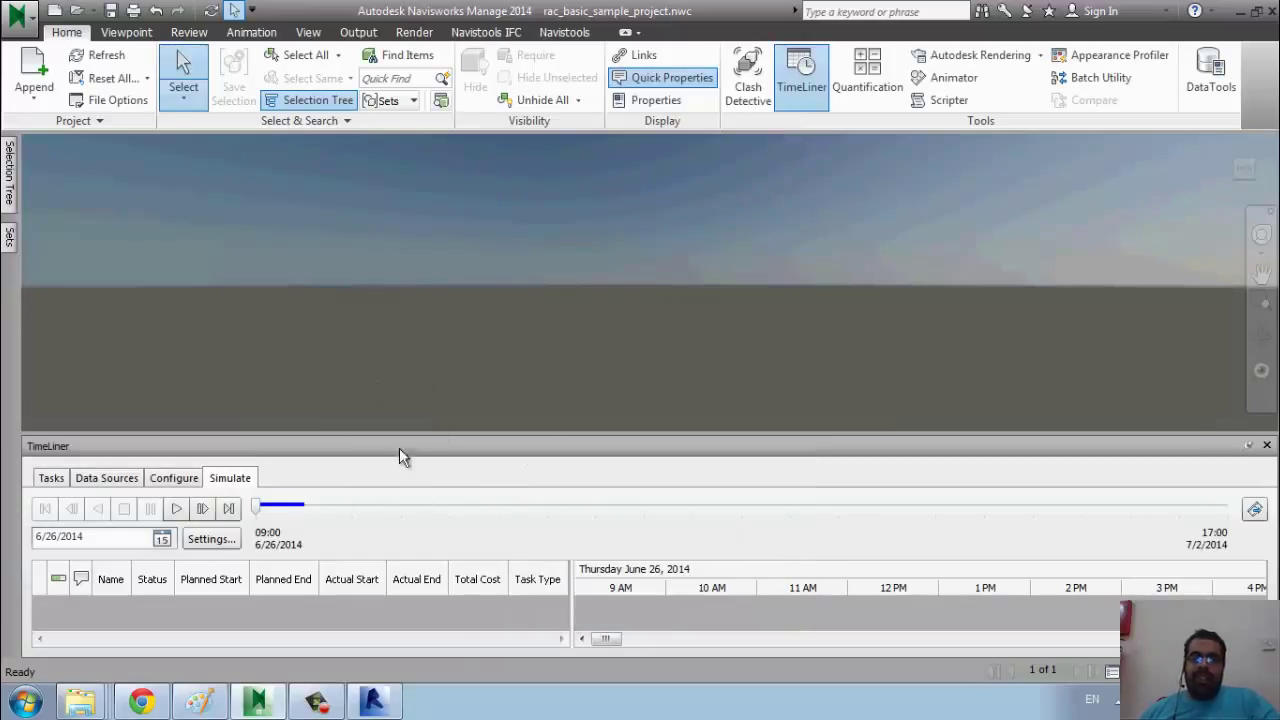
Play the construction simulation through to its end and watch the foundation elements being built.
left_click(176, 509)
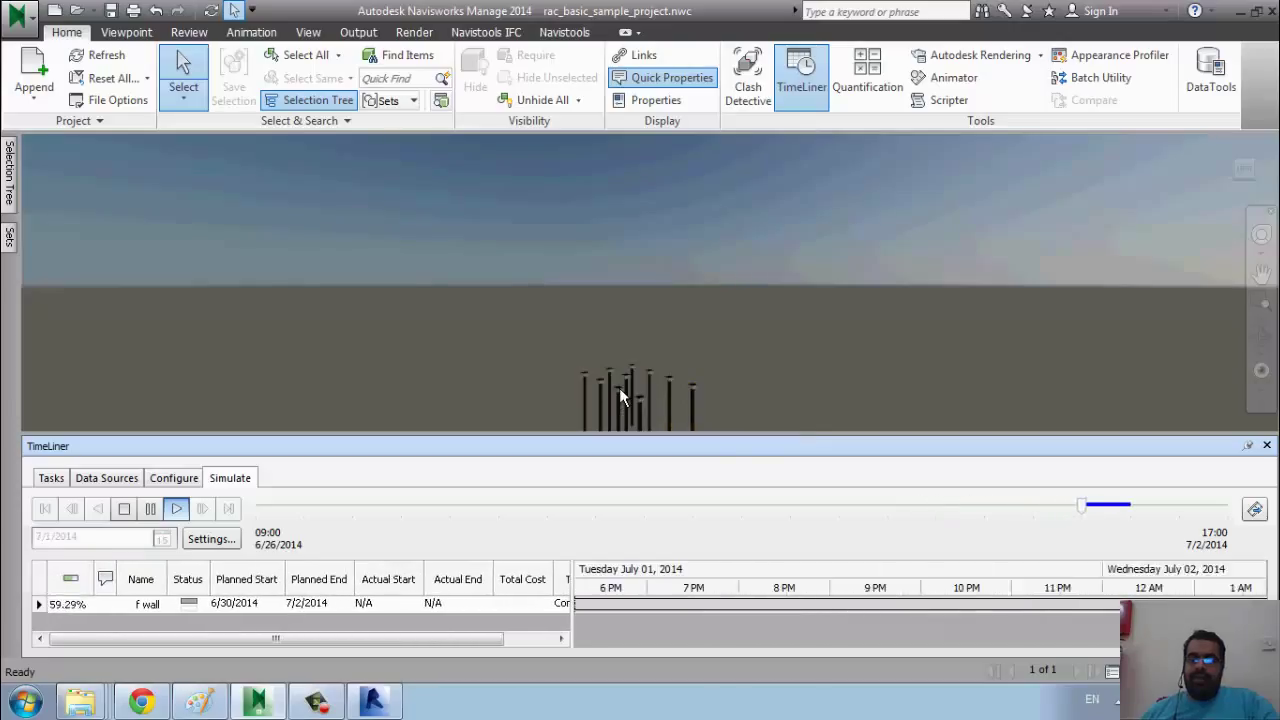
middle_click_drag(774, 376, 780, 311)
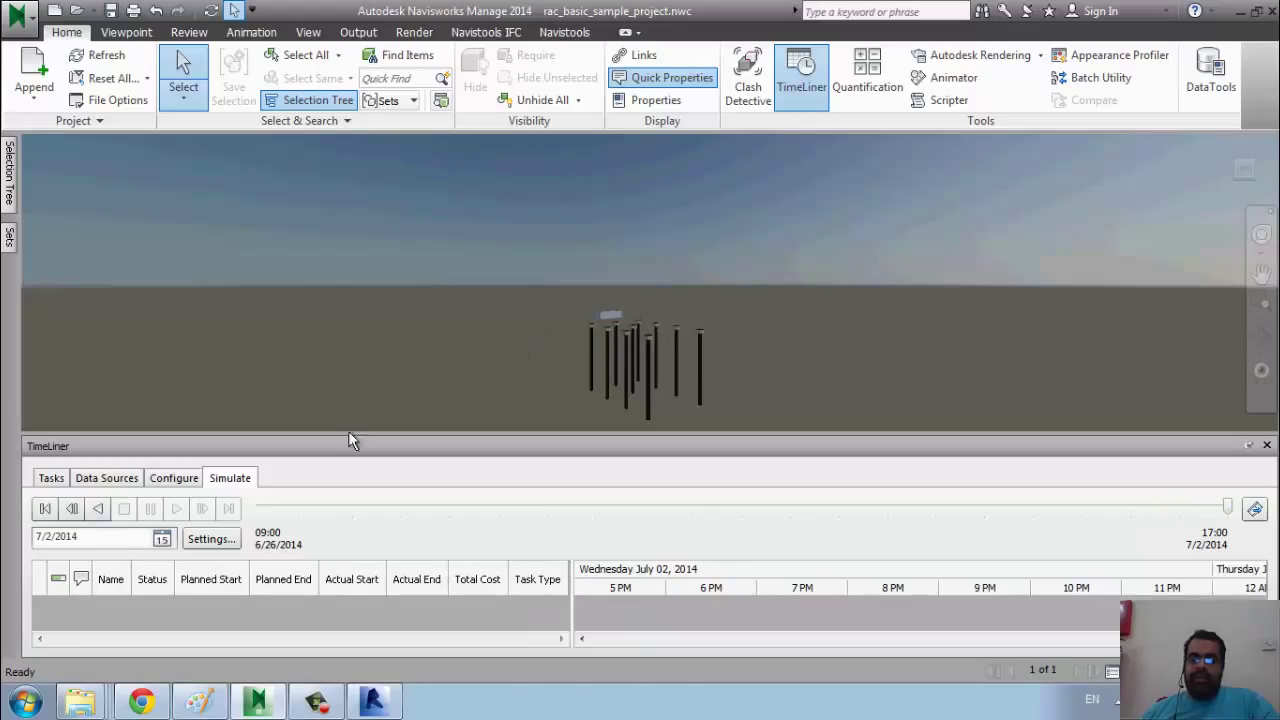
Return to the task list and name the third TimeLiner task "l room".
left_click(51, 478)
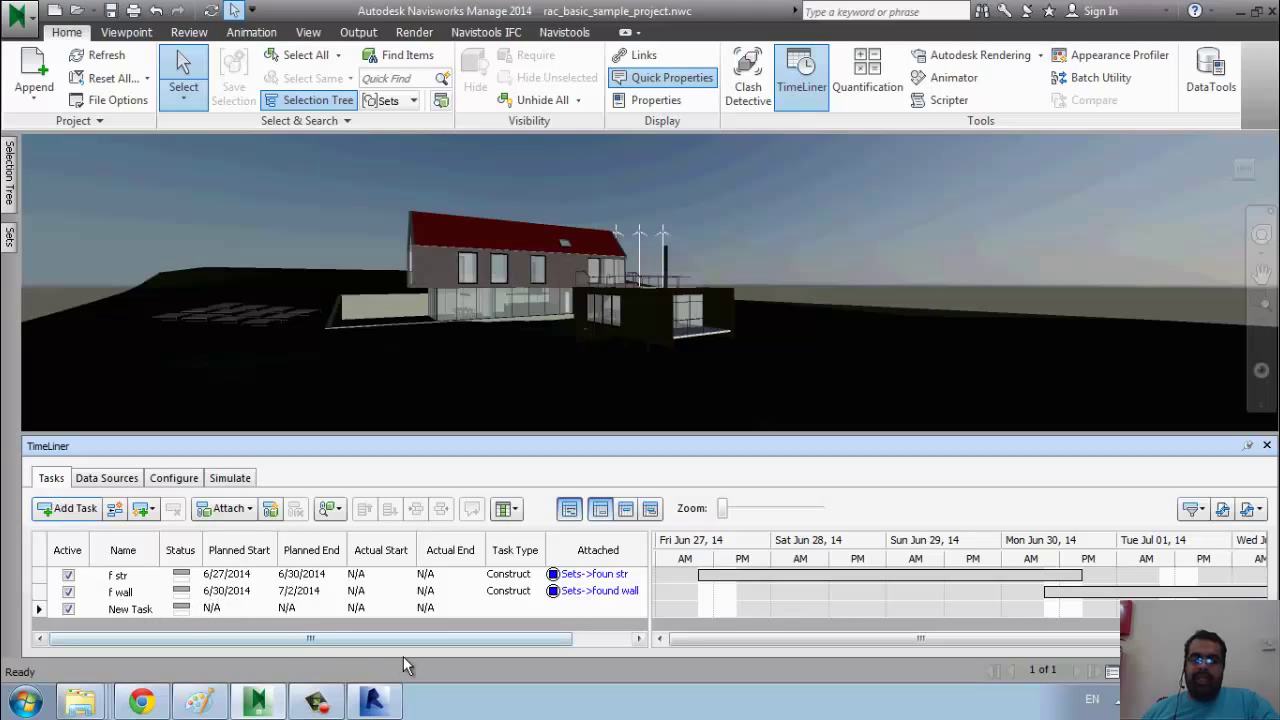
left_click(9, 237)
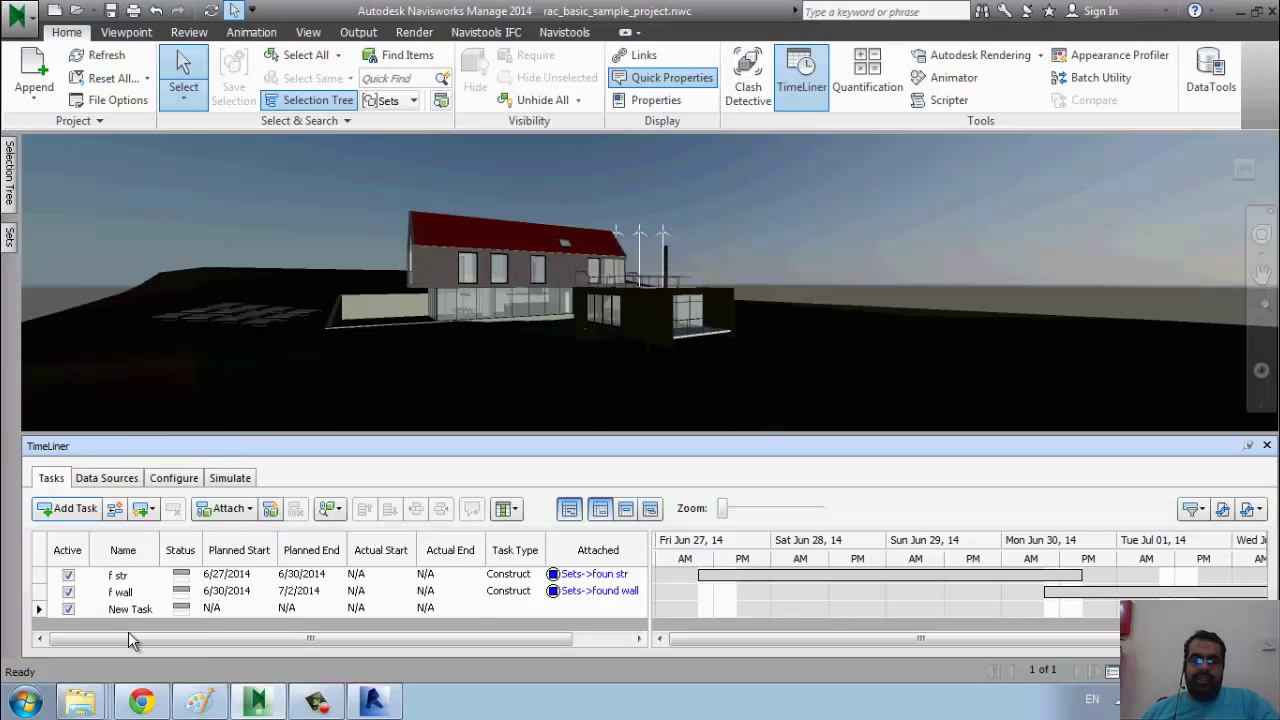
left_click(126, 608)
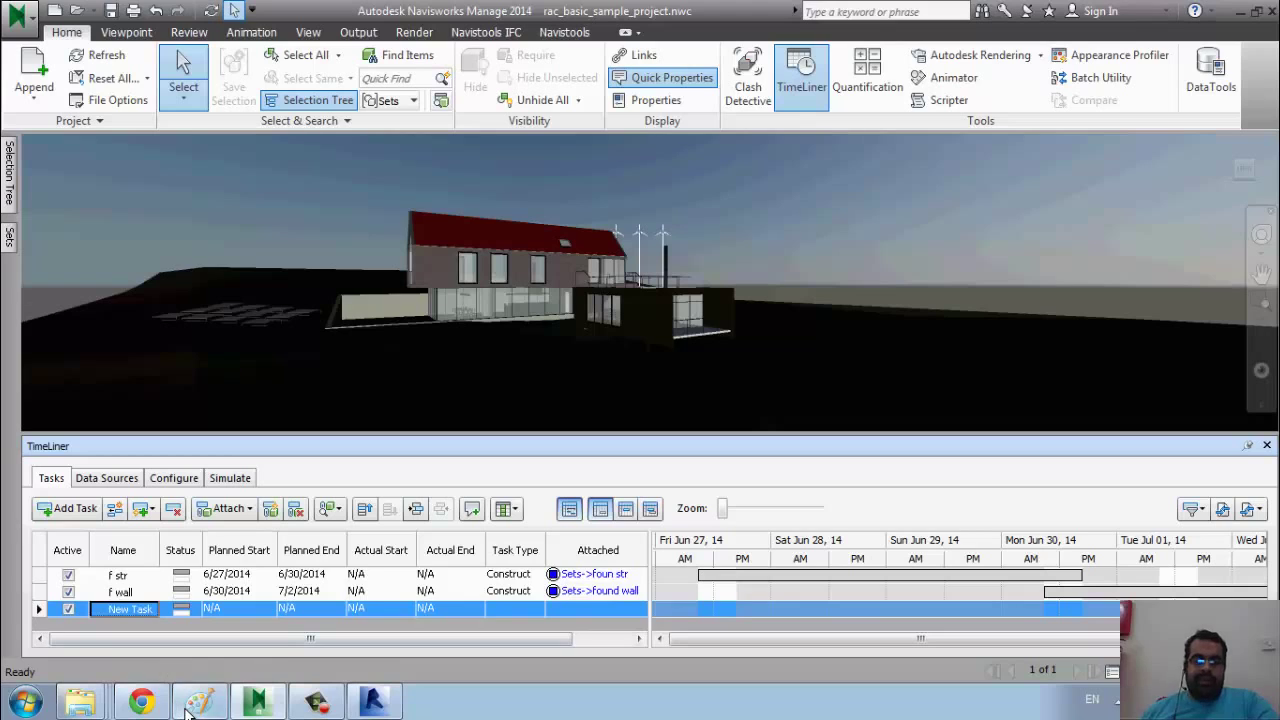
key("BackSpace")
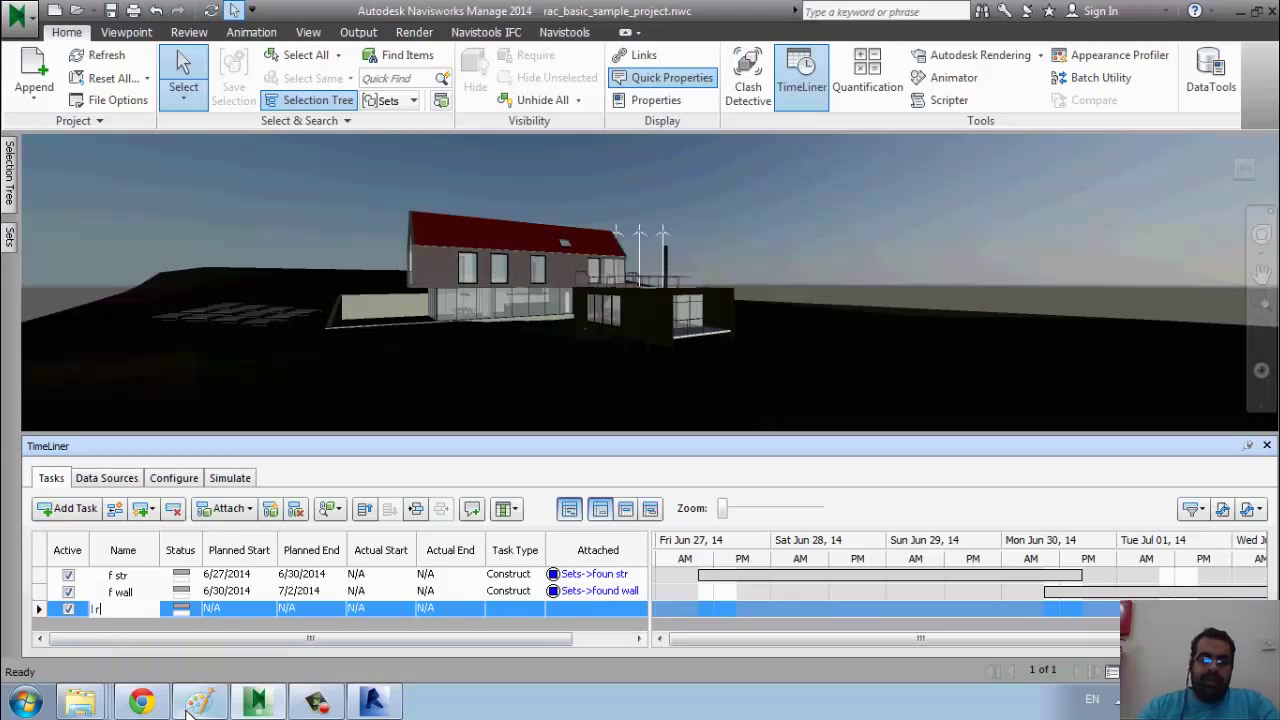
key("Return")
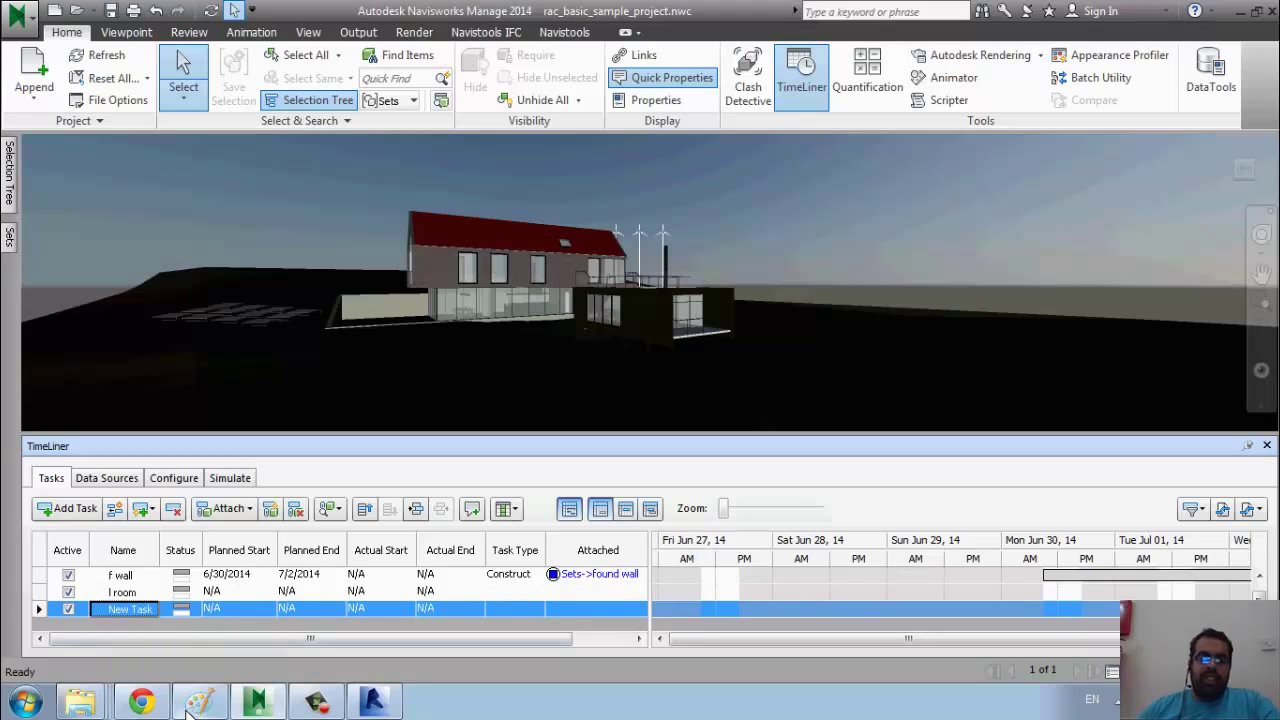
Set the "l room" task's planned start to 7/3/2014 and its planned end to 7/5/2014.
left_click(112, 593)
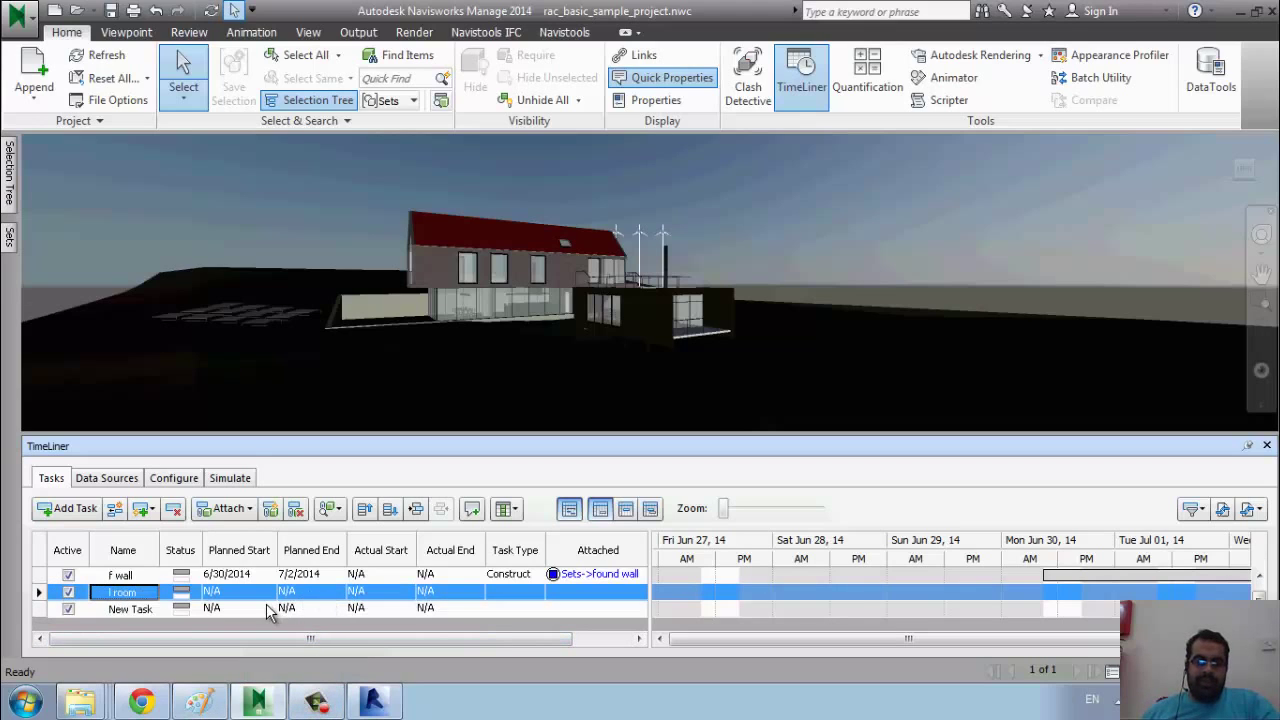
left_click(270, 594)
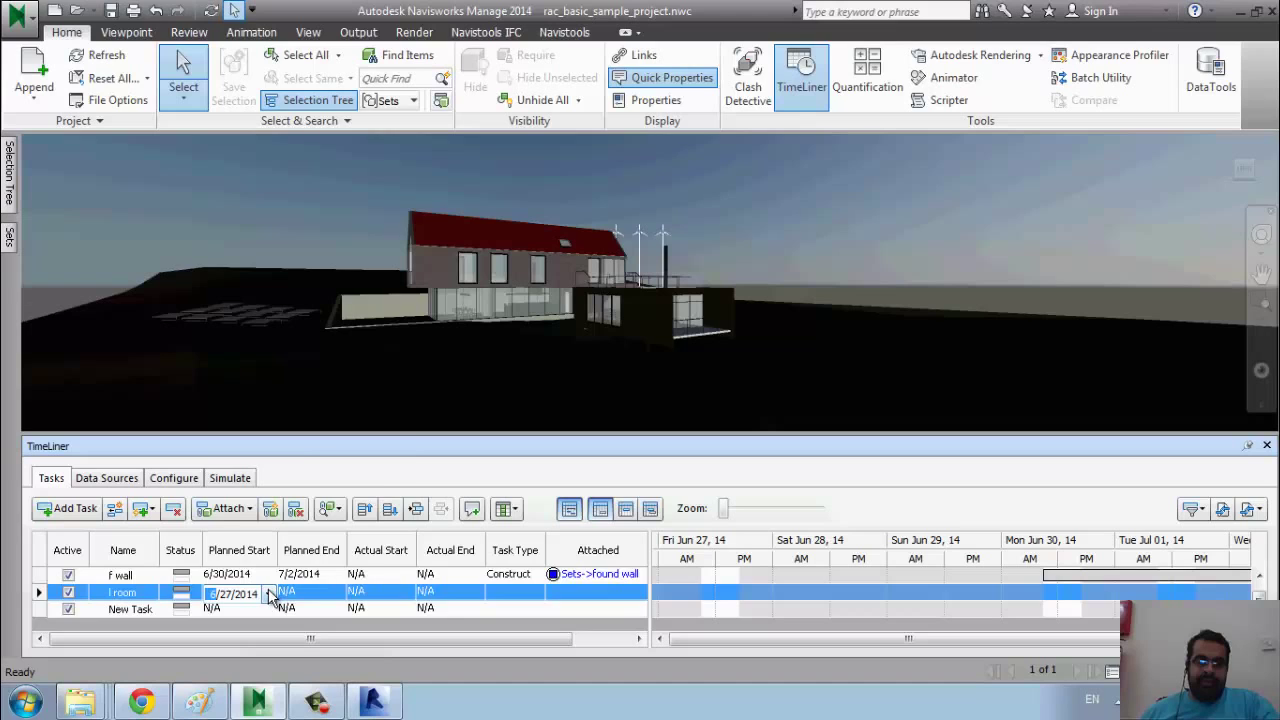
left_click(269, 594)
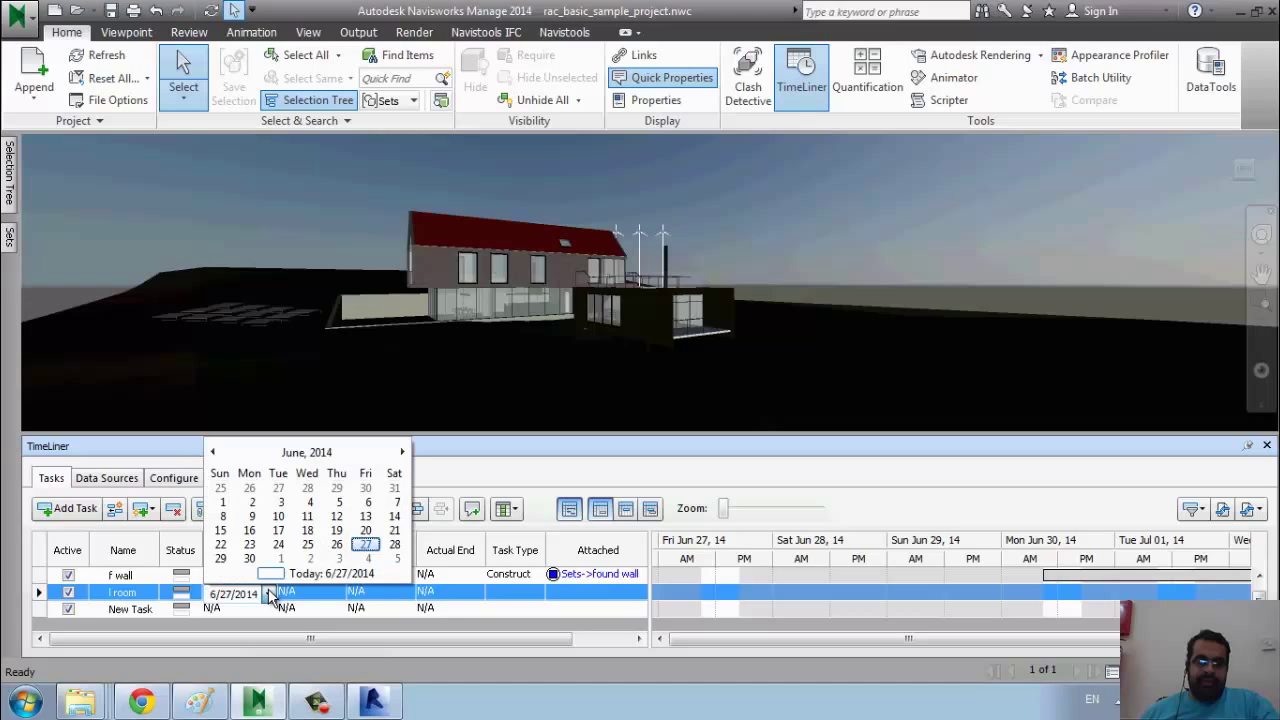
left_click(338, 560)
left_click(343, 597)
left_click(339, 594)
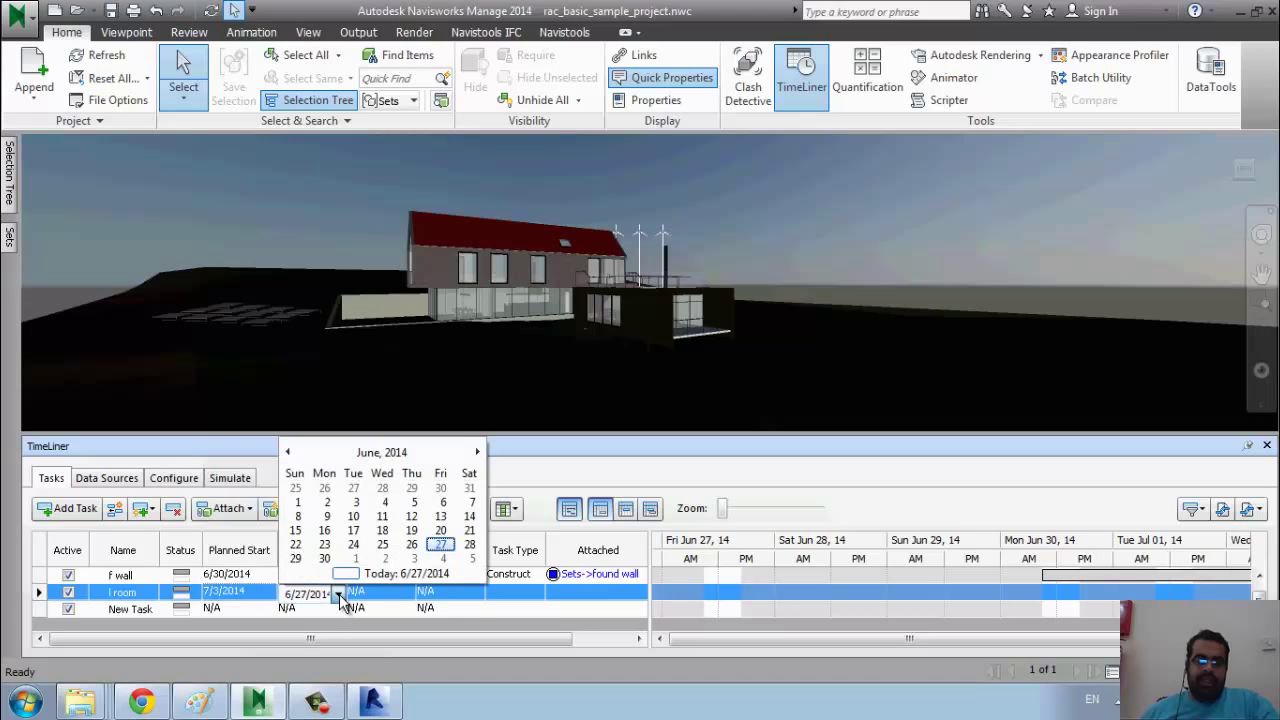
left_click(468, 559)
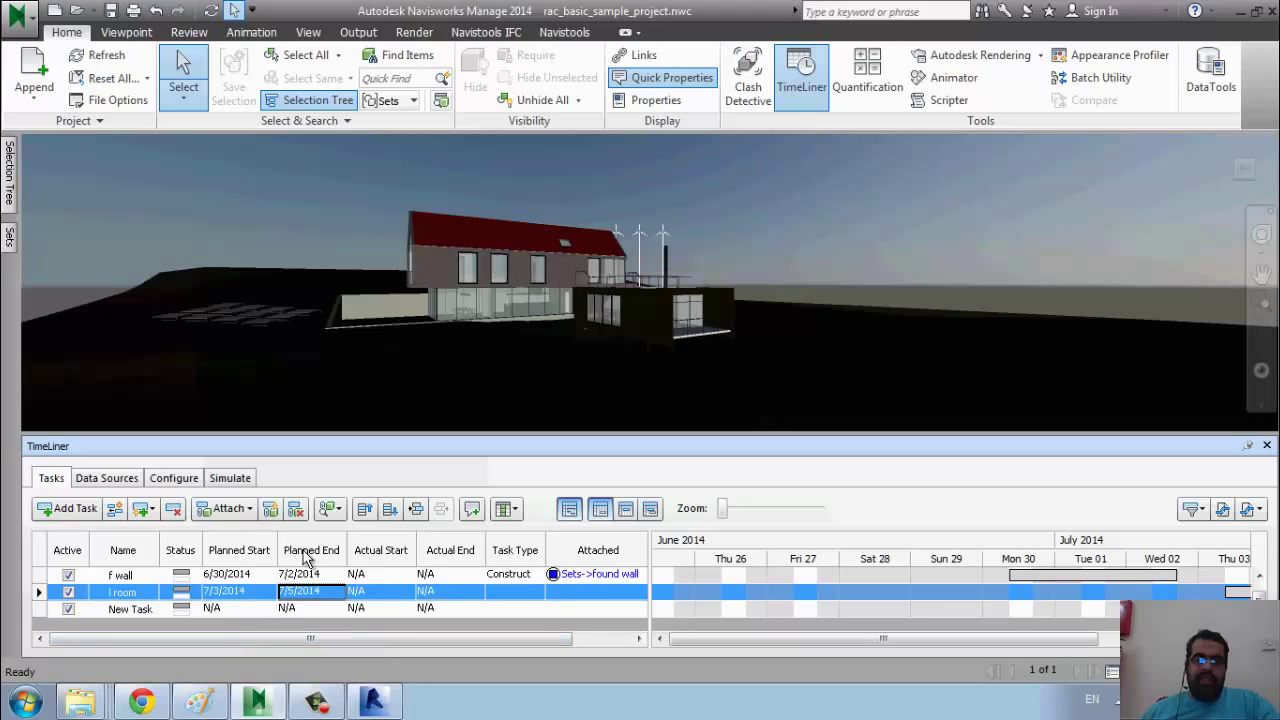
Set the "l room" task's type to Construct and attach the "living room" selection set to it.
left_click(537, 597)
left_click(538, 598)
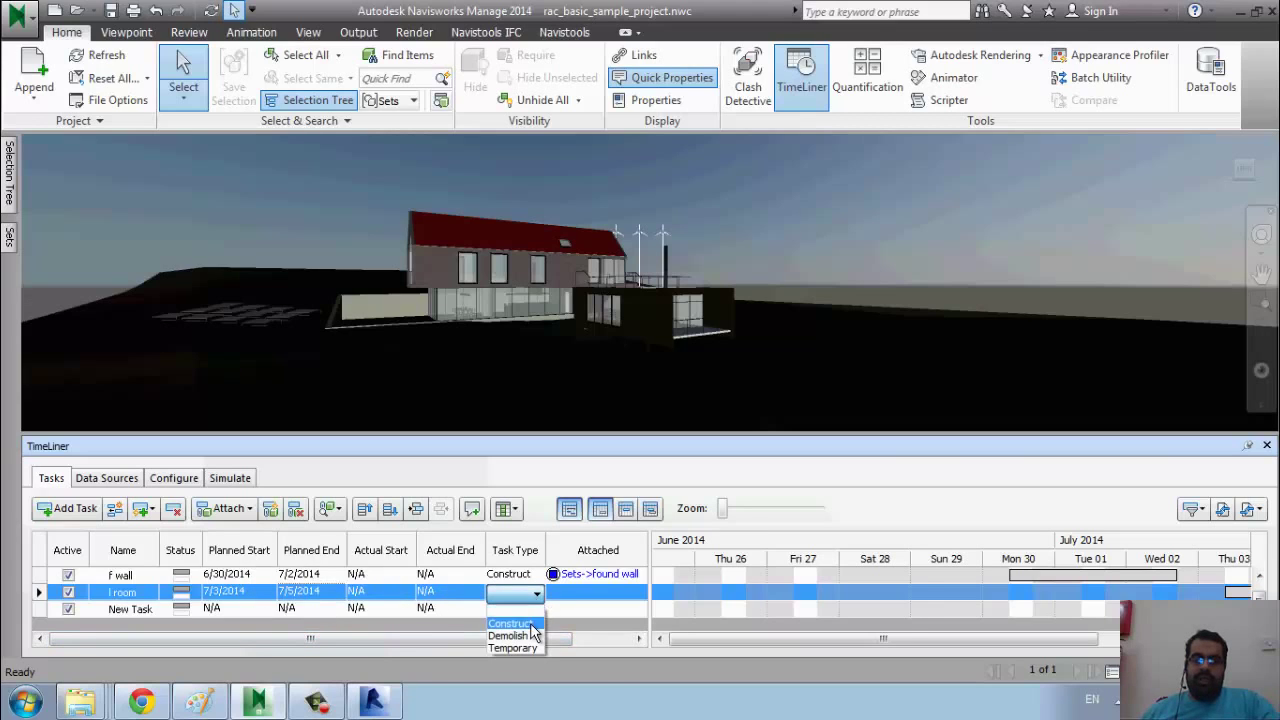
left_click(528, 624)
right_click(443, 597)
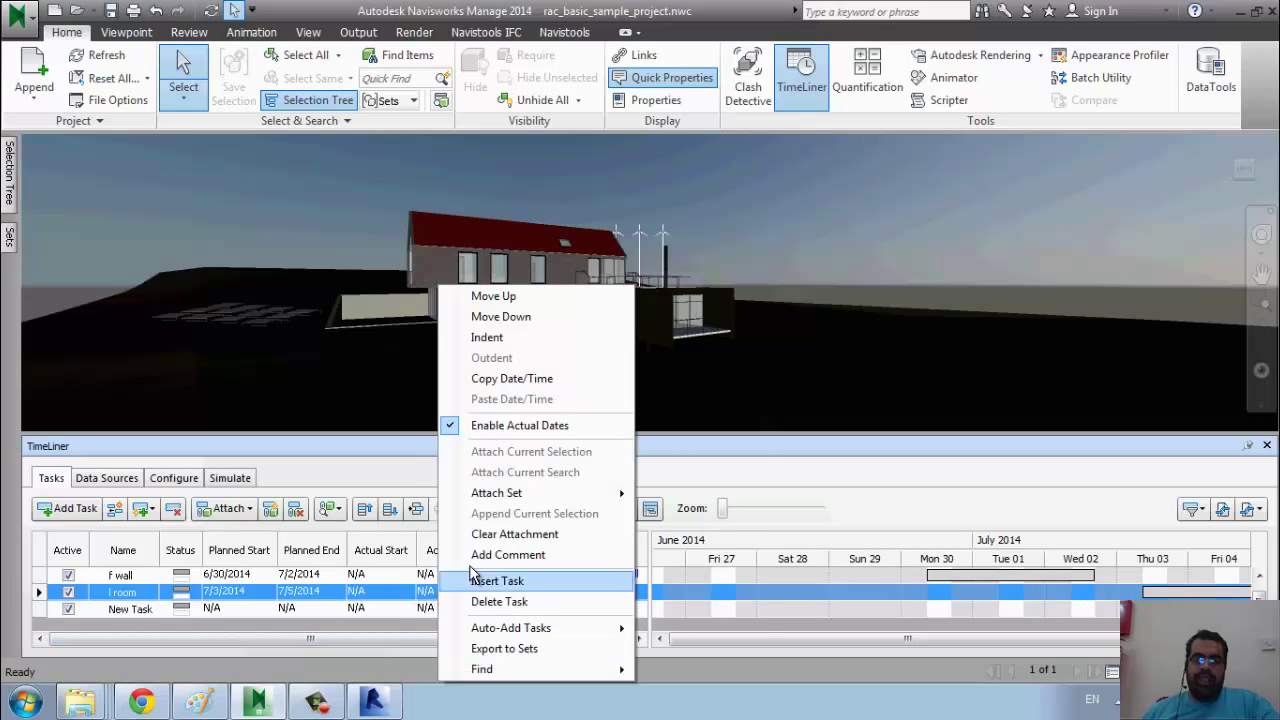
mouse_move(586, 494)
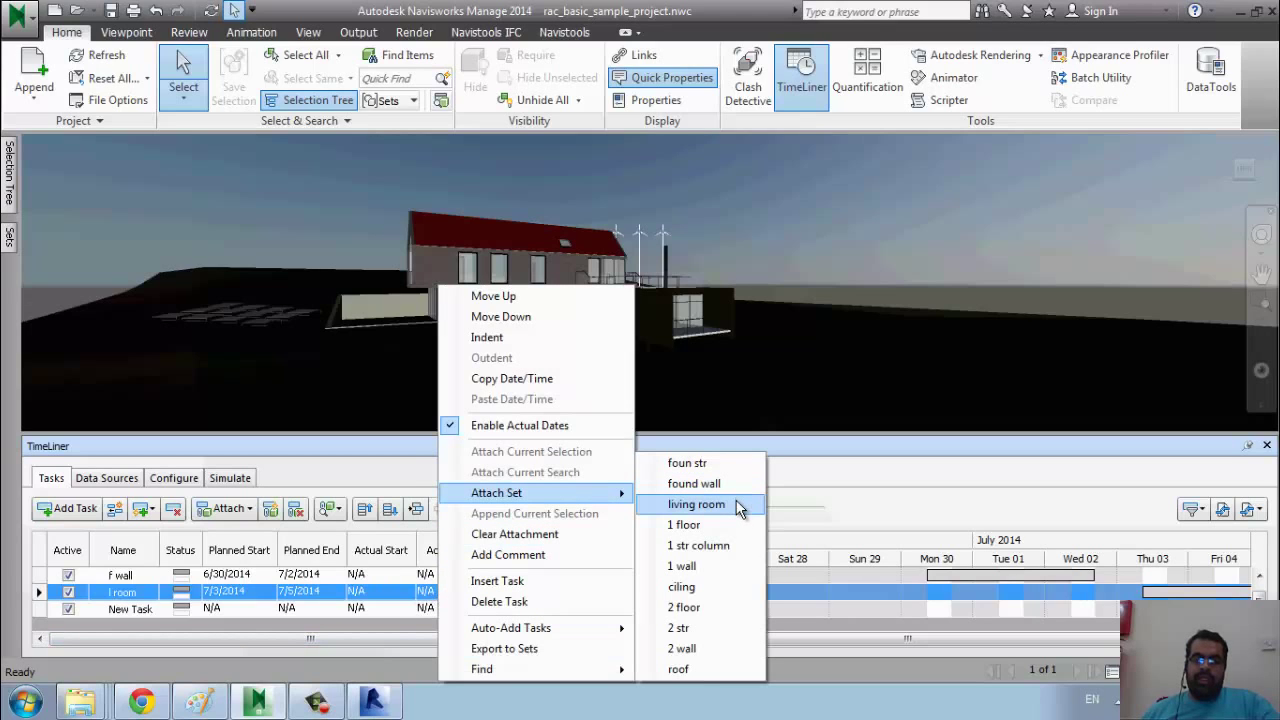
left_click(697, 504)
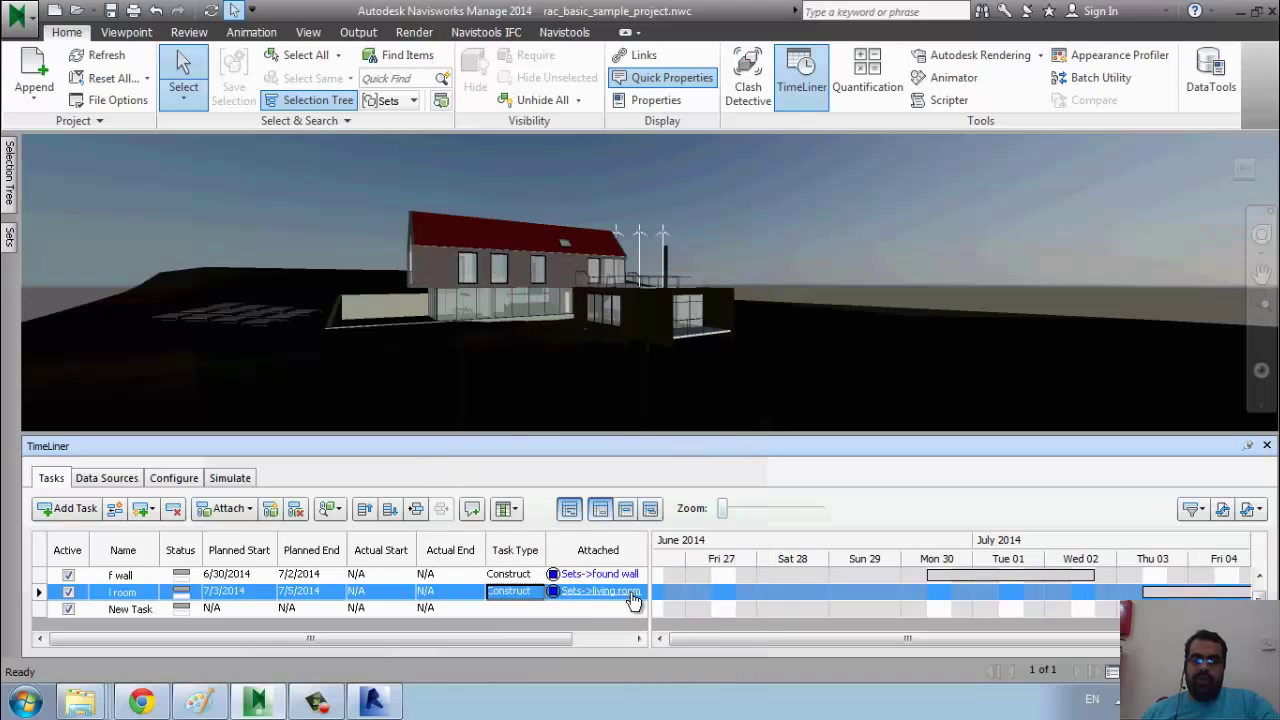
Set the simulation's playback duration to 7 seconds.
left_click(231, 478)
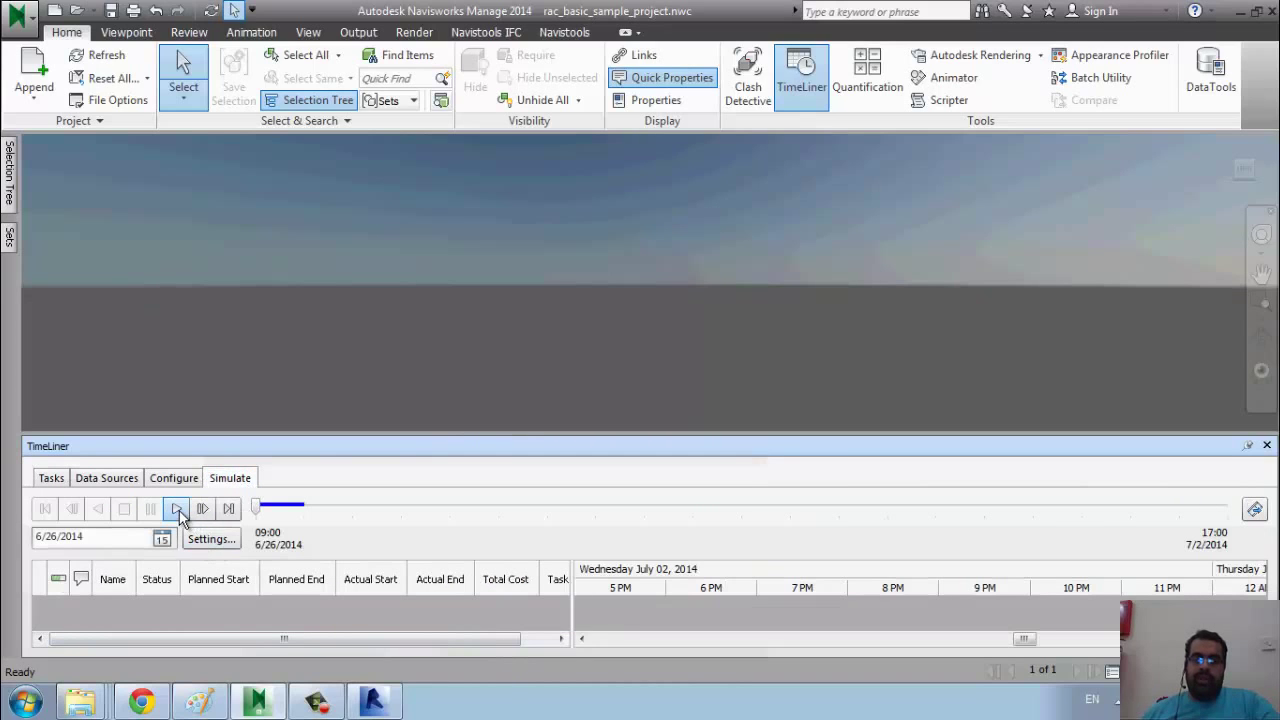
left_click(210, 539)
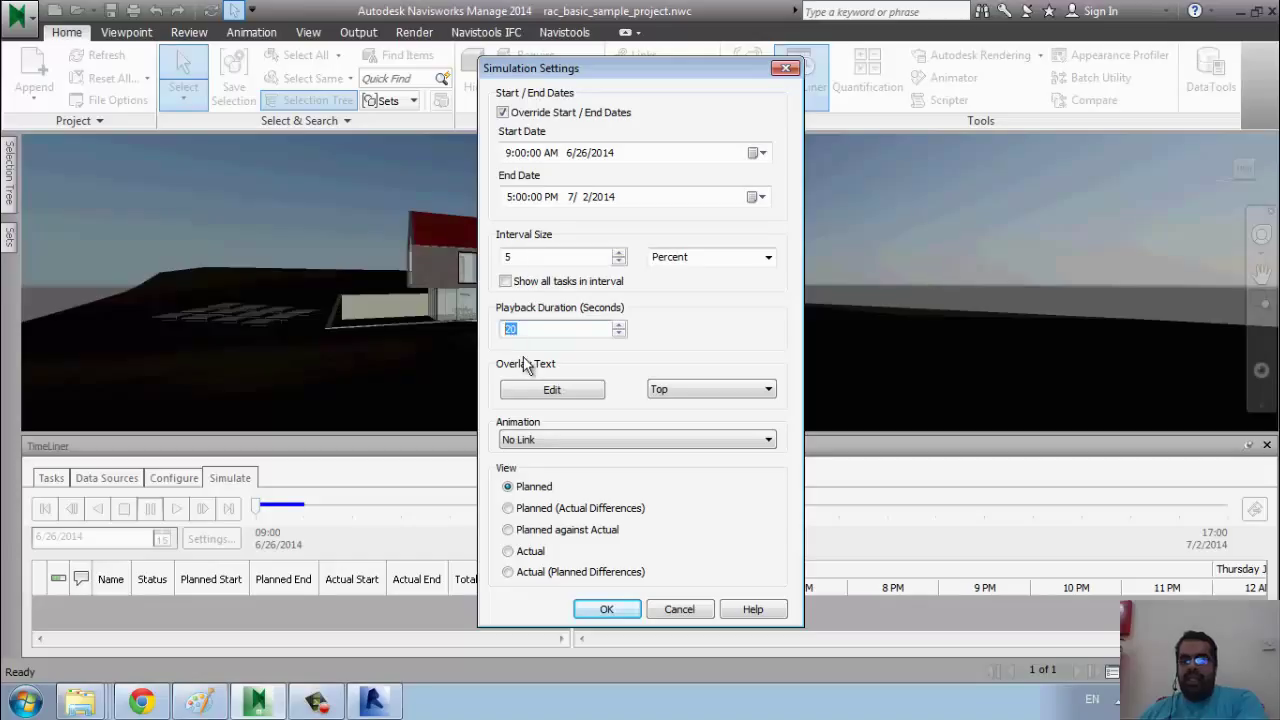
type("7")
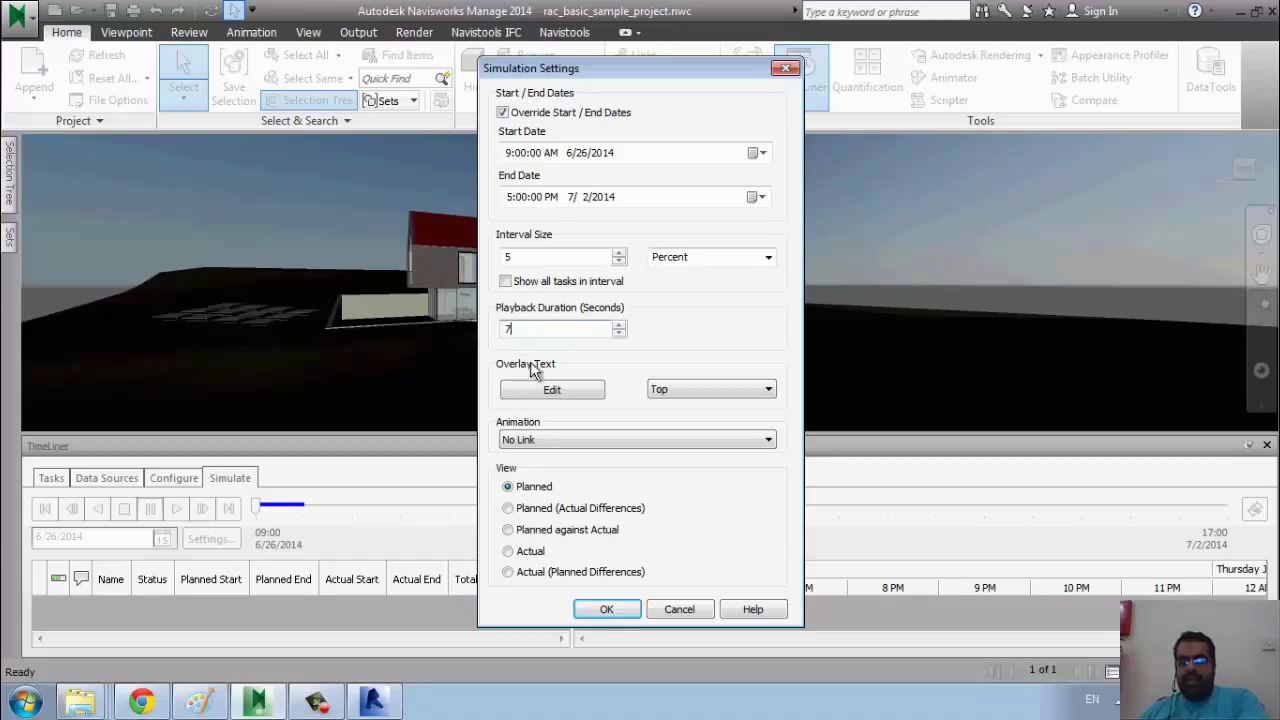
left_click(605, 610)
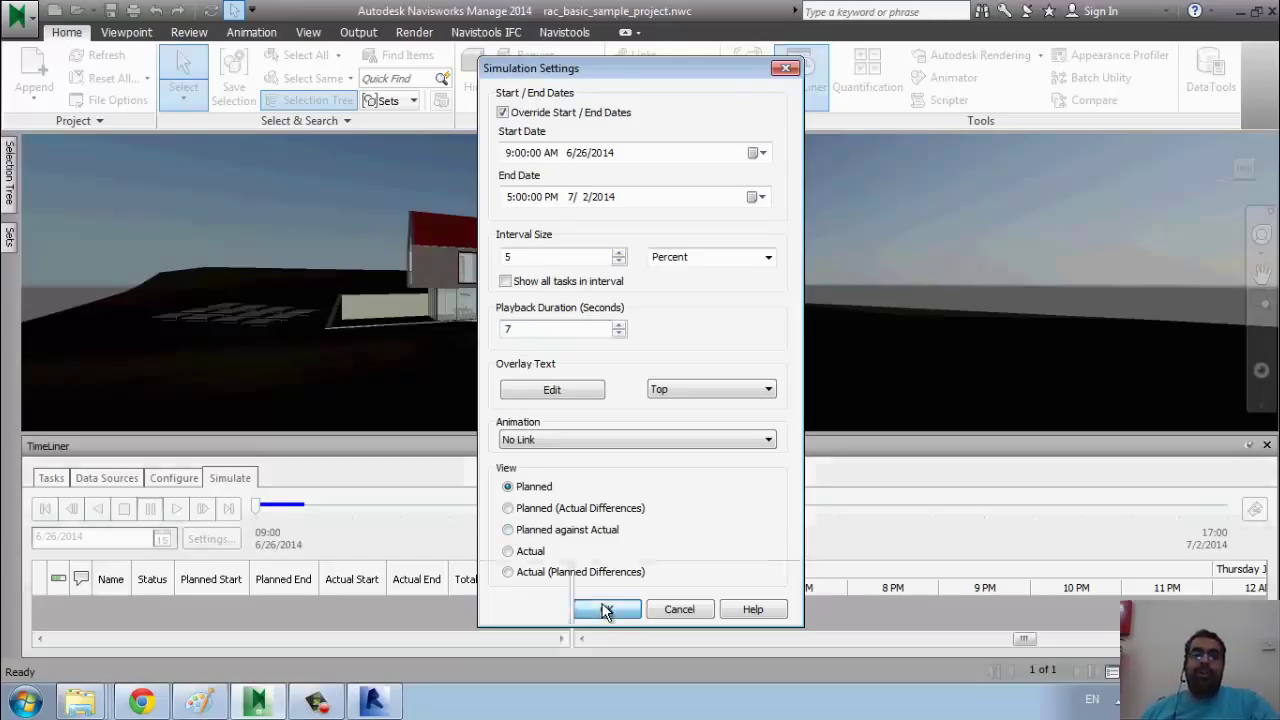
Play the construction simulation through to its end, then return to the task list.
left_click(177, 510)
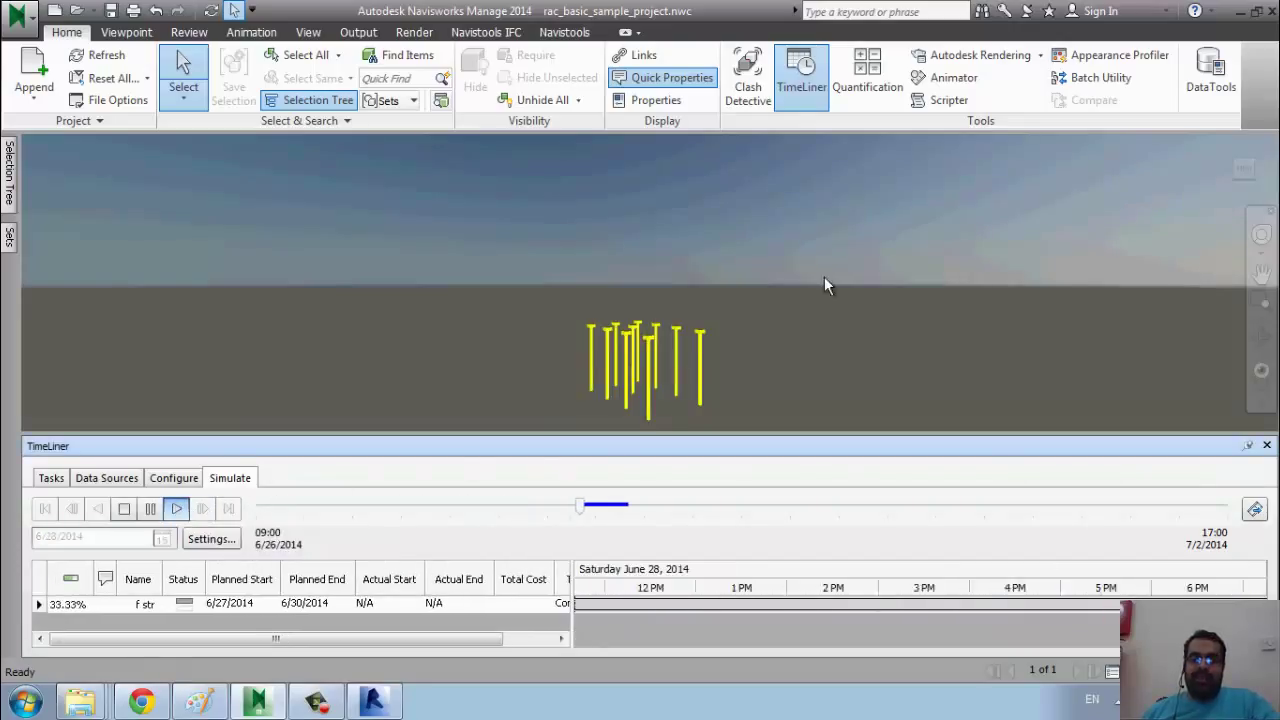
middle_click_drag(826, 278, 791, 330)
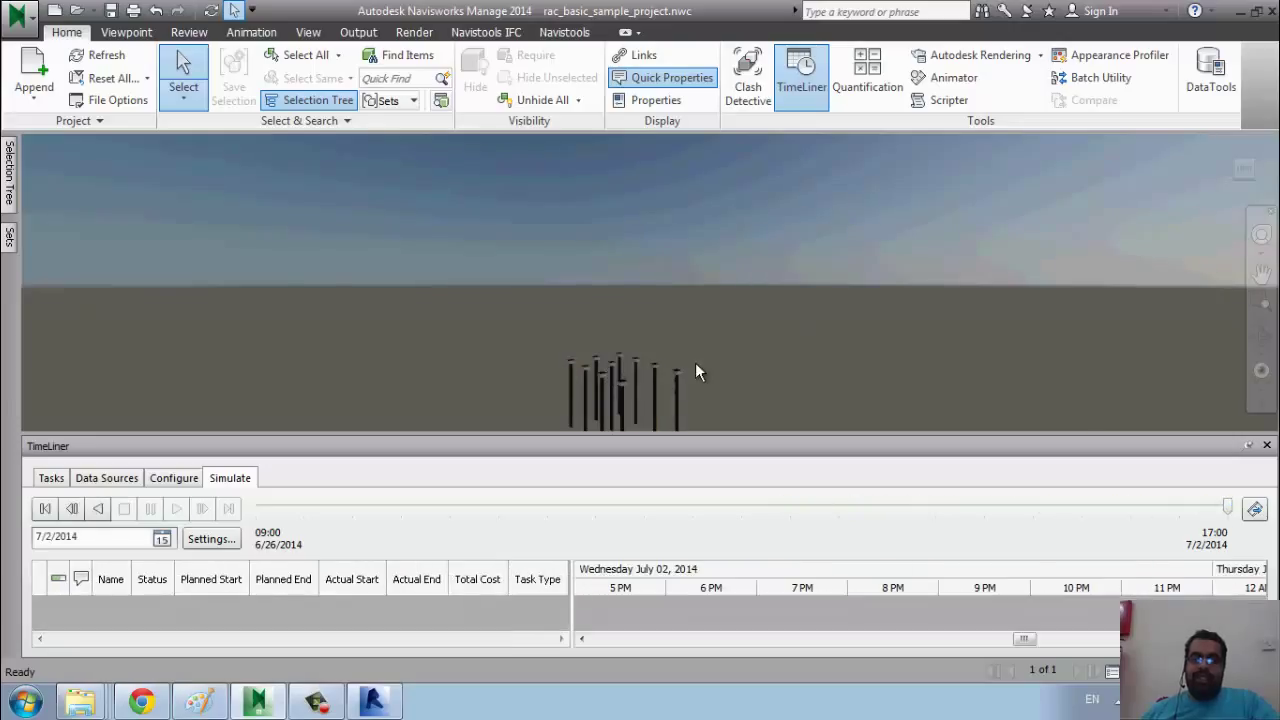
left_click(55, 478)
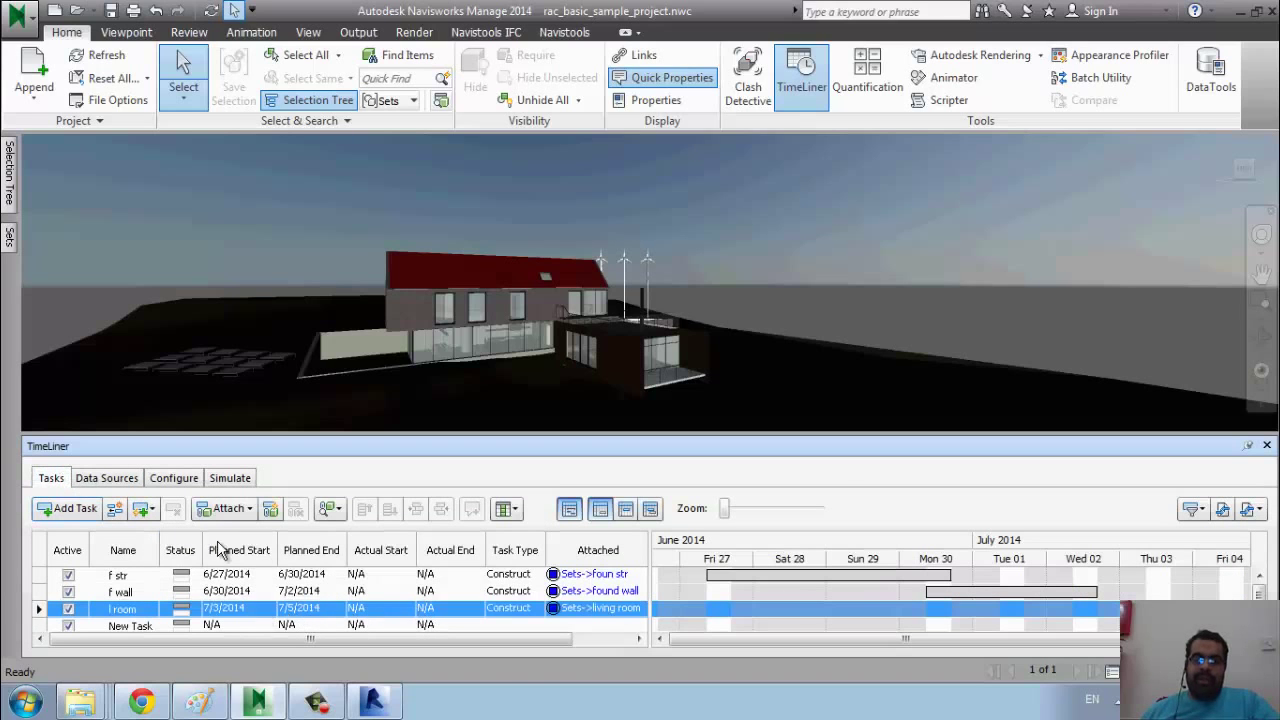
Set the simulation's overridden end date to 7/10/2014 in the simulation settings.
left_click(232, 479)
left_click(229, 541)
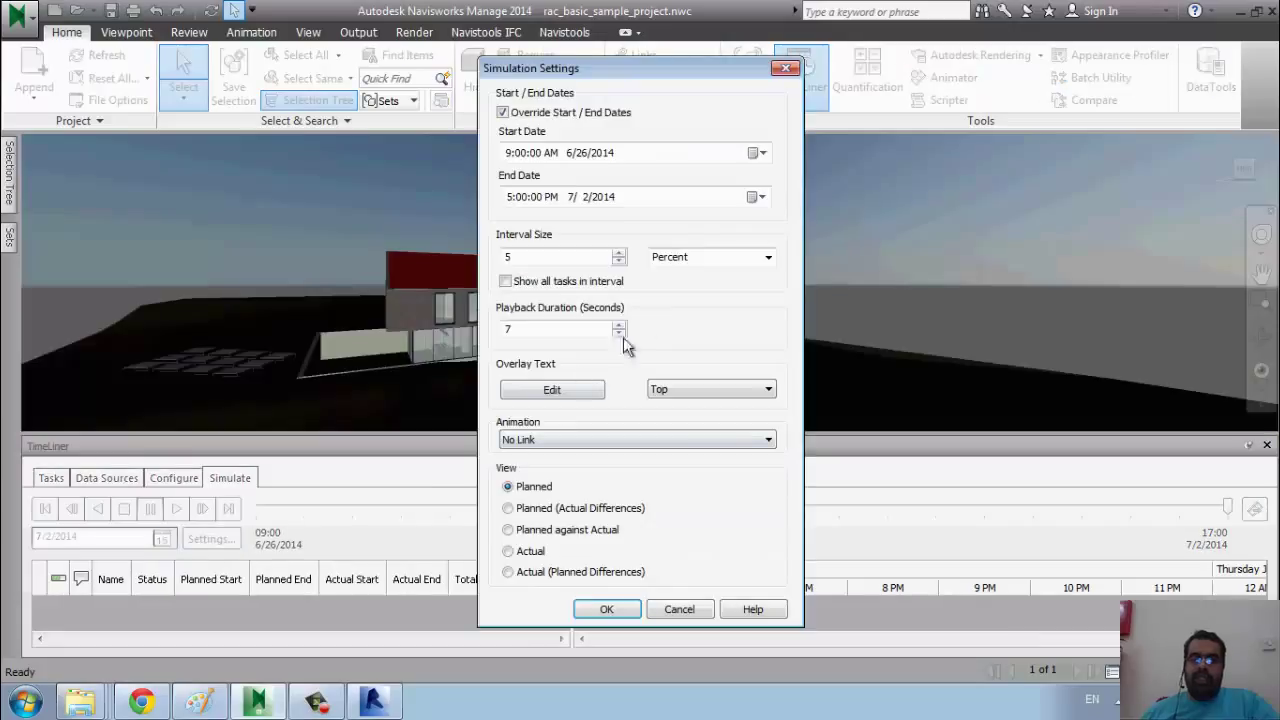
left_click(757, 197)
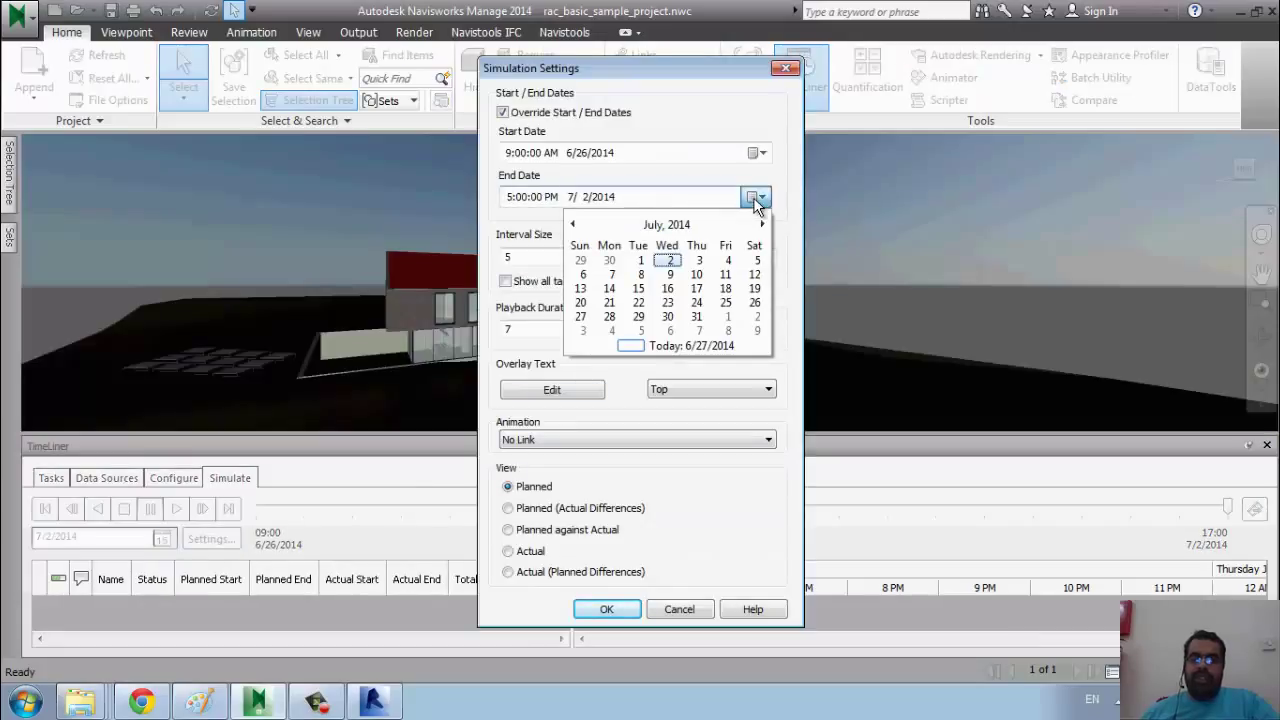
left_click(696, 274)
left_click(607, 609)
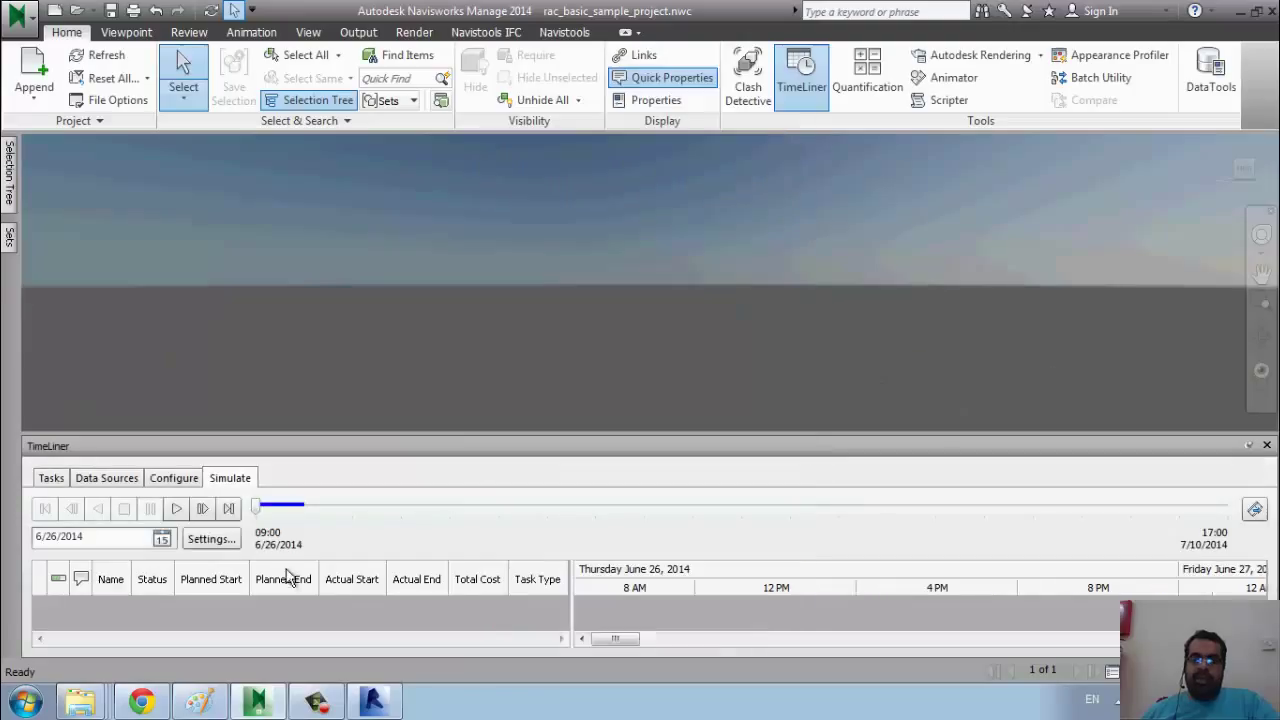
Play the simulation through to 7/10/2014 and inspect the constructed living room up close.
left_click(176, 510)
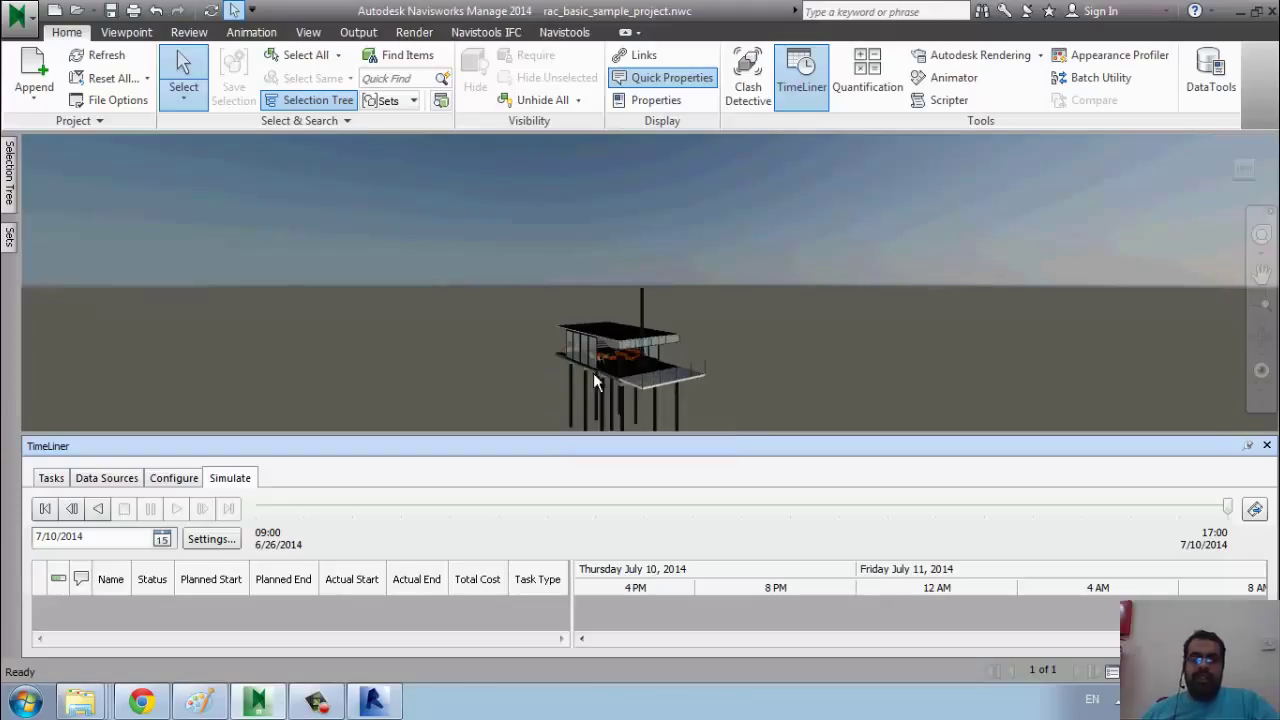
scroll(585, 368, "up", 5)
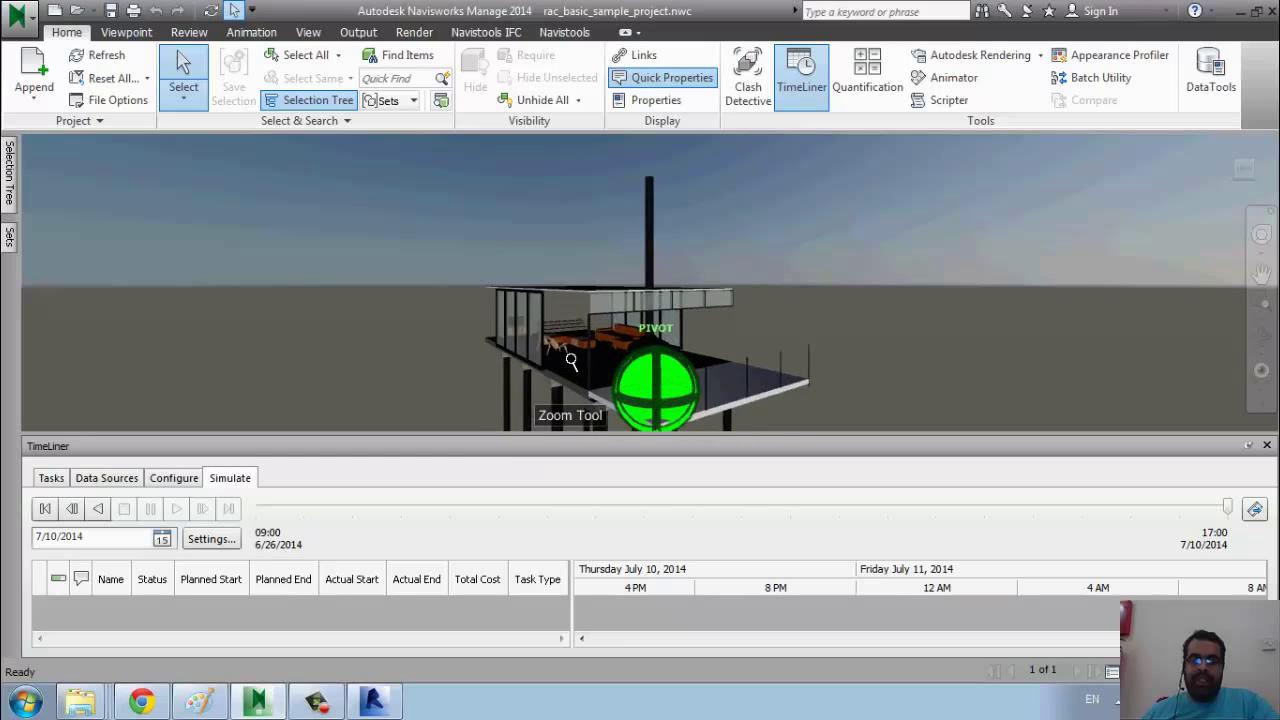
scroll(600, 355, "up", 4)
middle_click_drag(615, 330, 640, 326)
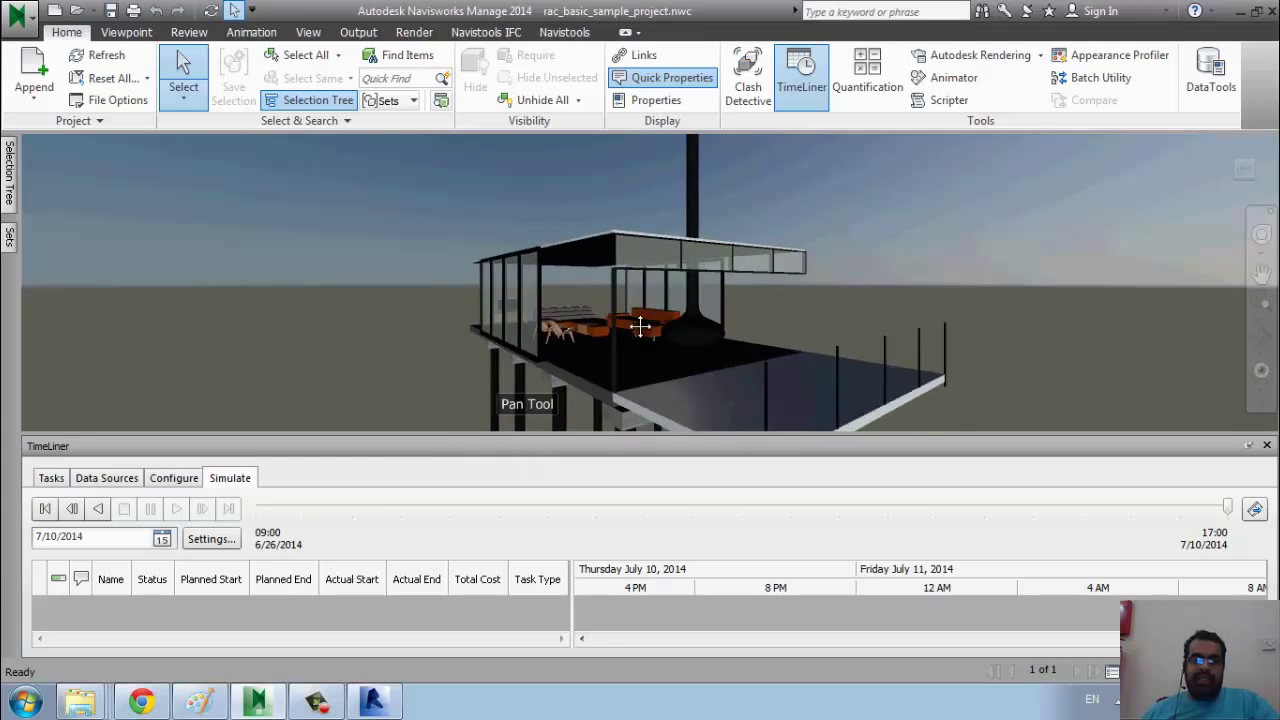
scroll(640, 326, "down", 5)
Select every category under Level 1 Living Rm. in the selection tree except Furniture.
mouse_move(9, 170)
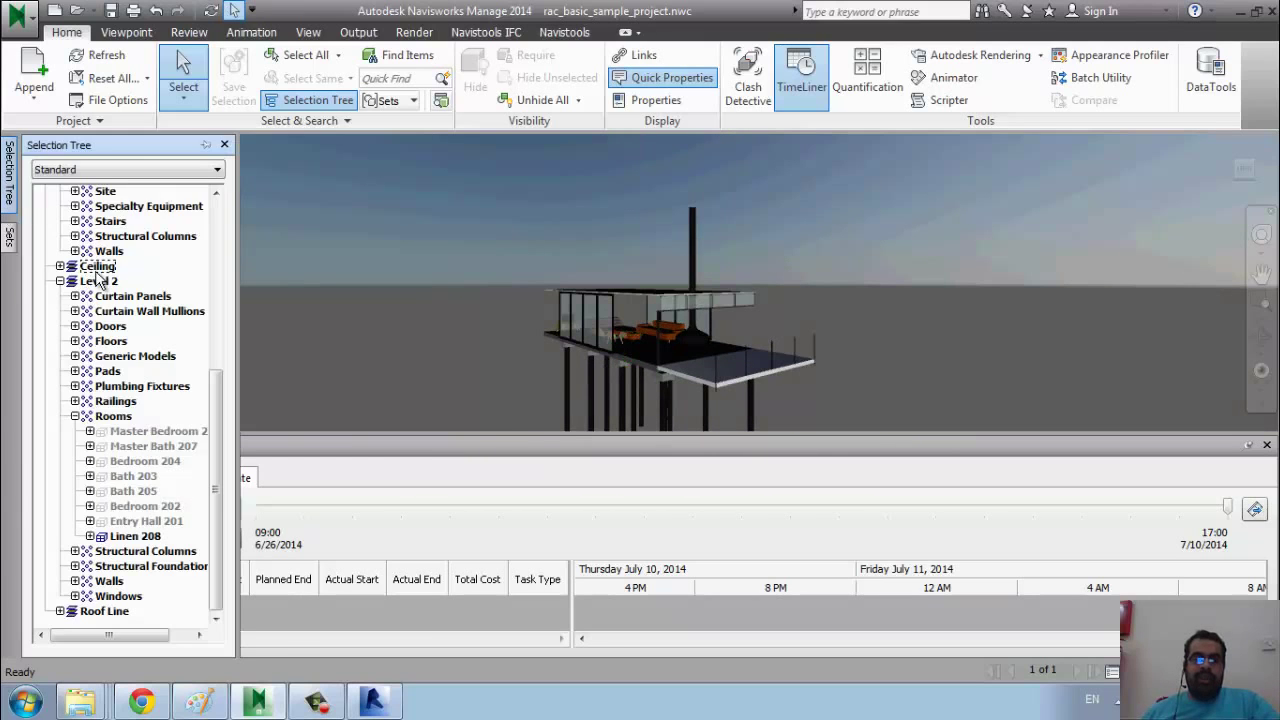
left_click(221, 252)
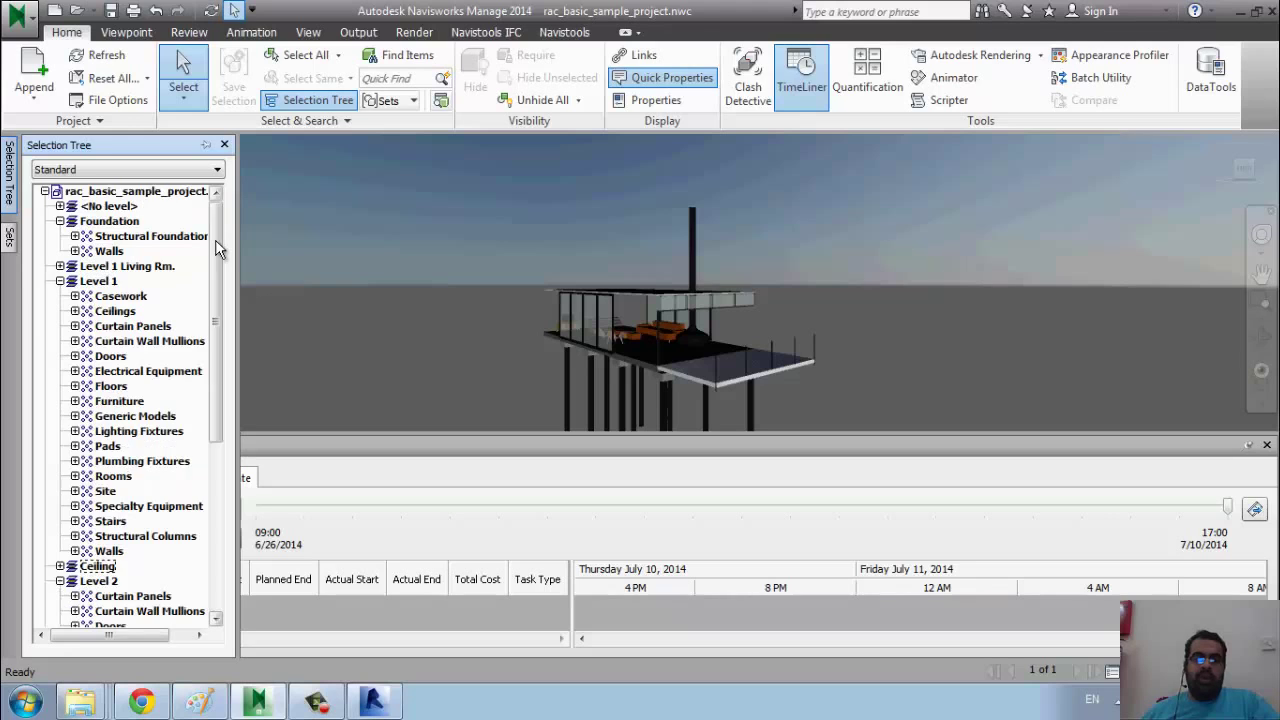
left_click(110, 266)
left_click(60, 267)
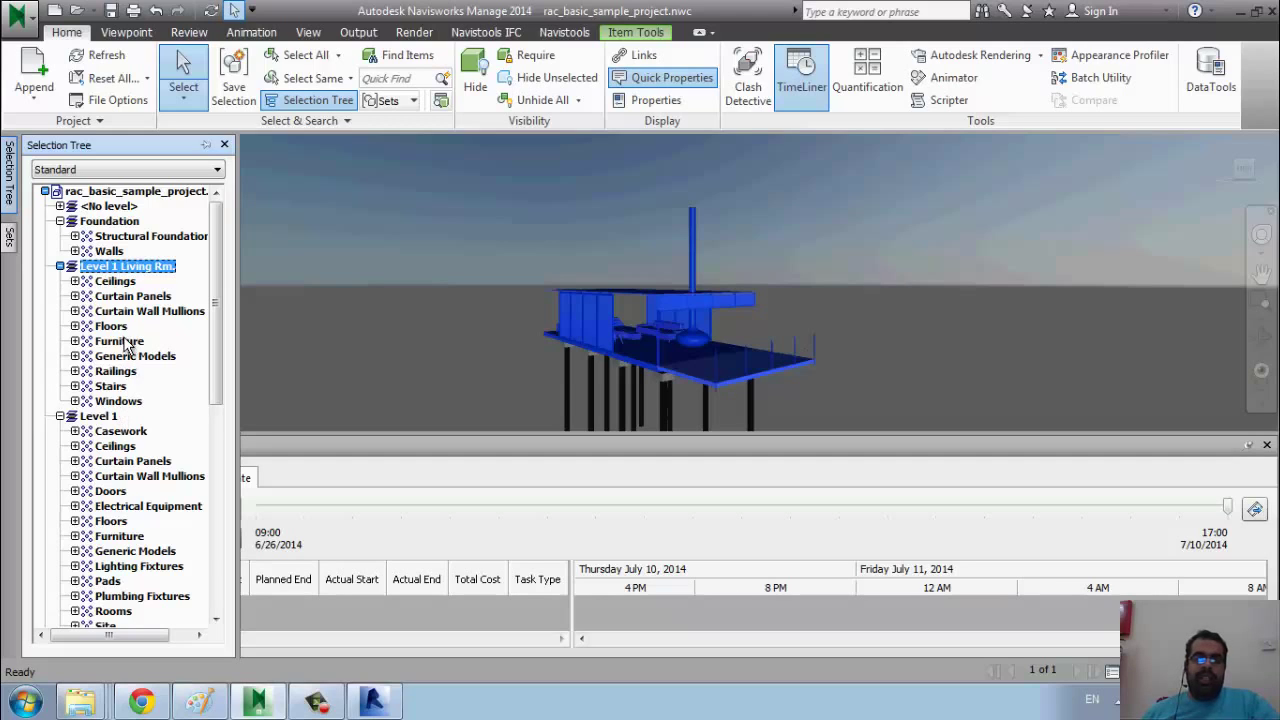
left_click(119, 401)
left_click(111, 386, "ctrl")
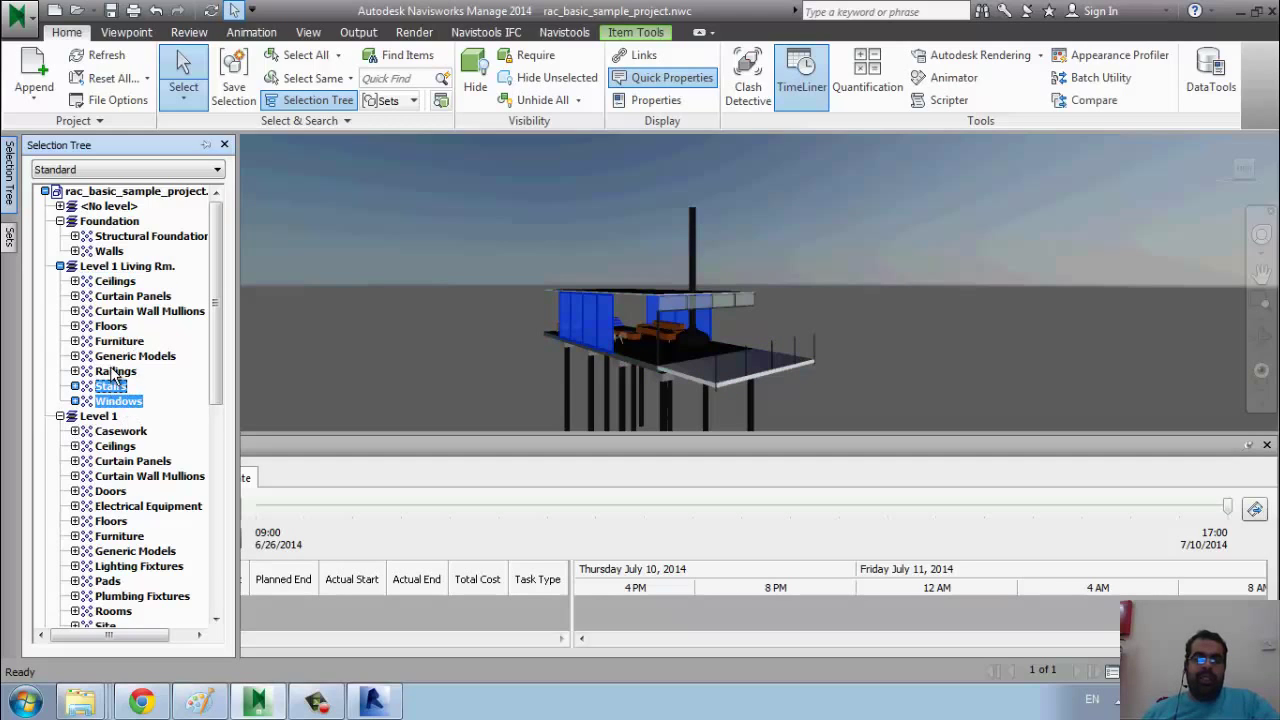
left_click(114, 371, "ctrl")
left_click(115, 357, "ctrl")
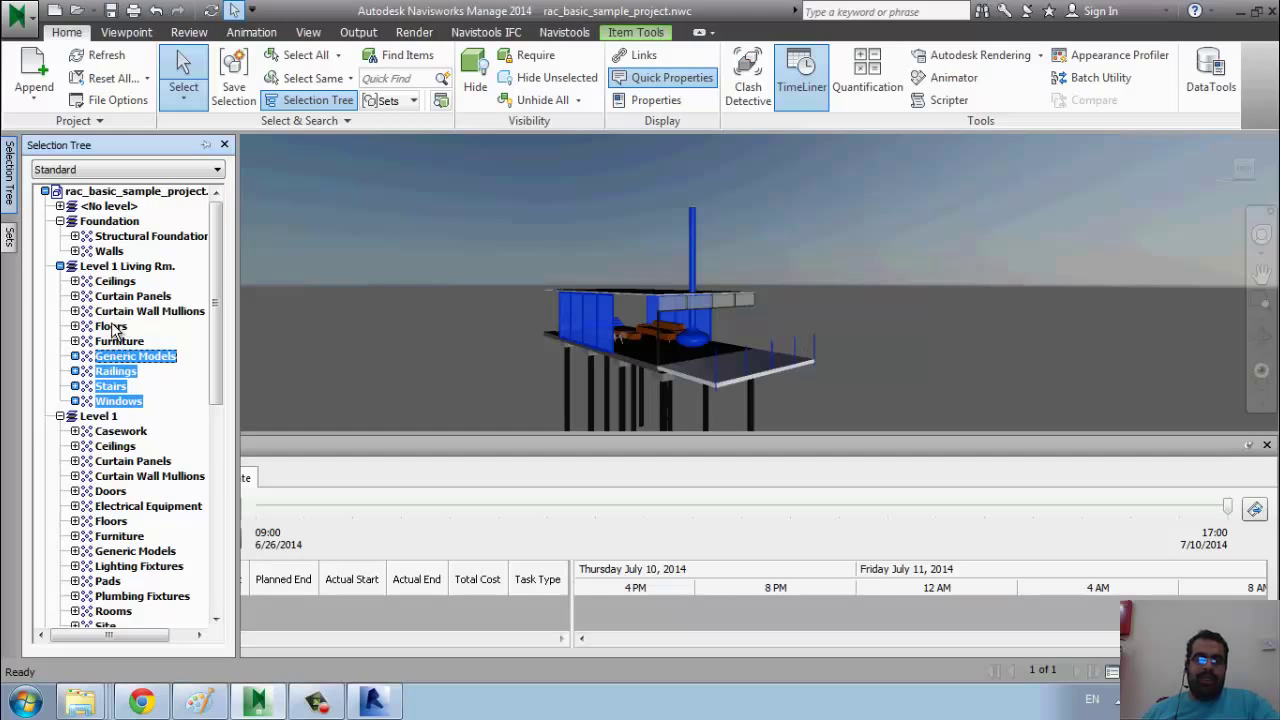
left_click(112, 327, "ctrl")
left_click(118, 311, "ctrl")
left_click(115, 296, "ctrl")
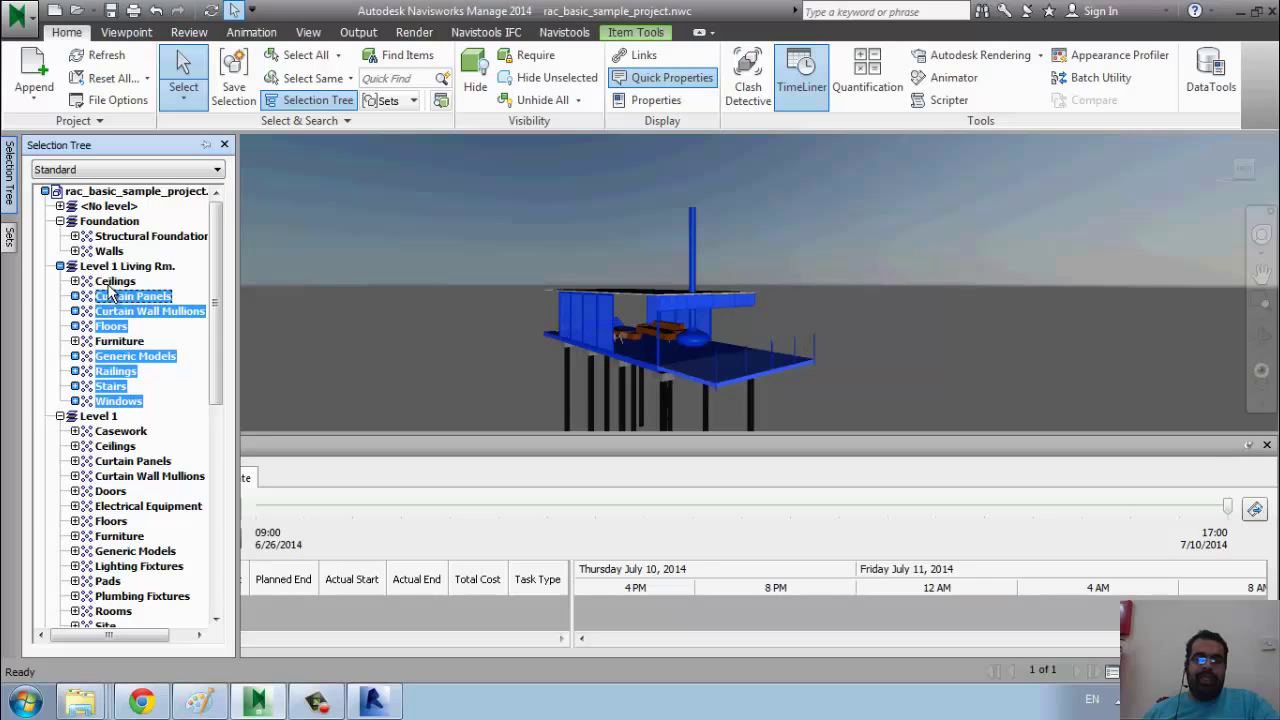
left_click(112, 281, "ctrl")
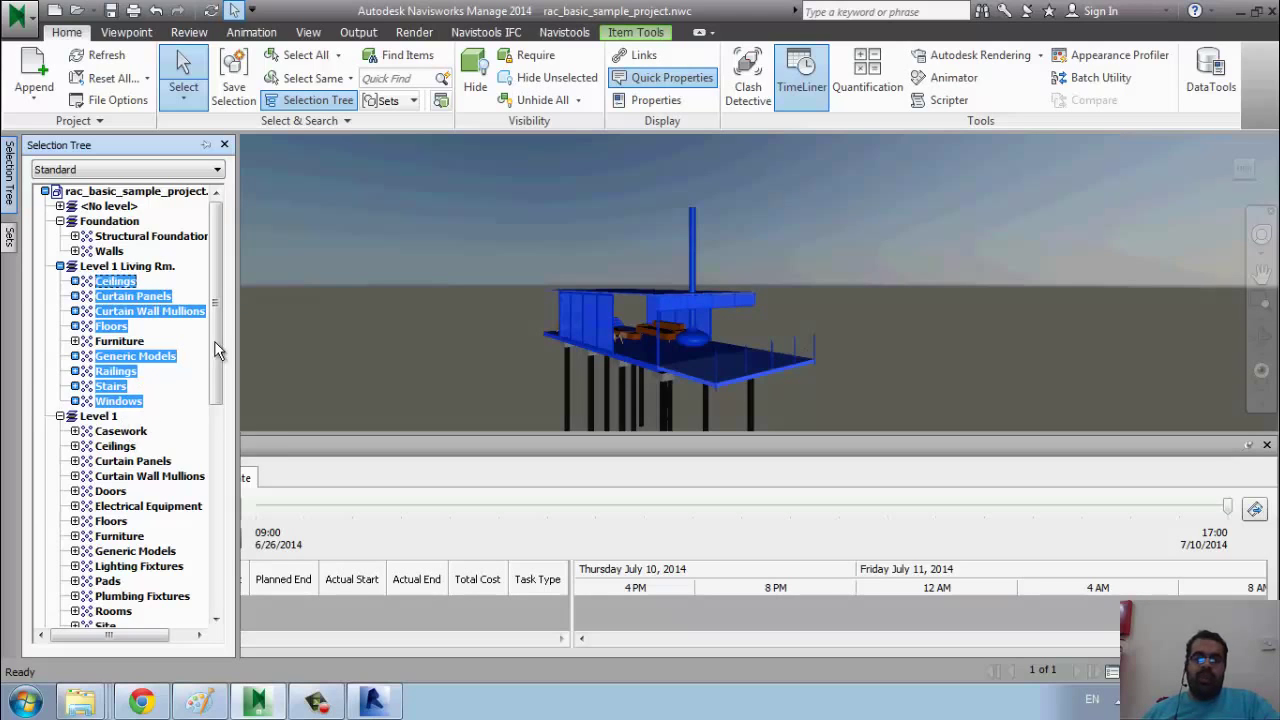
Update the "living room" set with the current selection and reselect the set to check its contents.
left_click(5, 245)
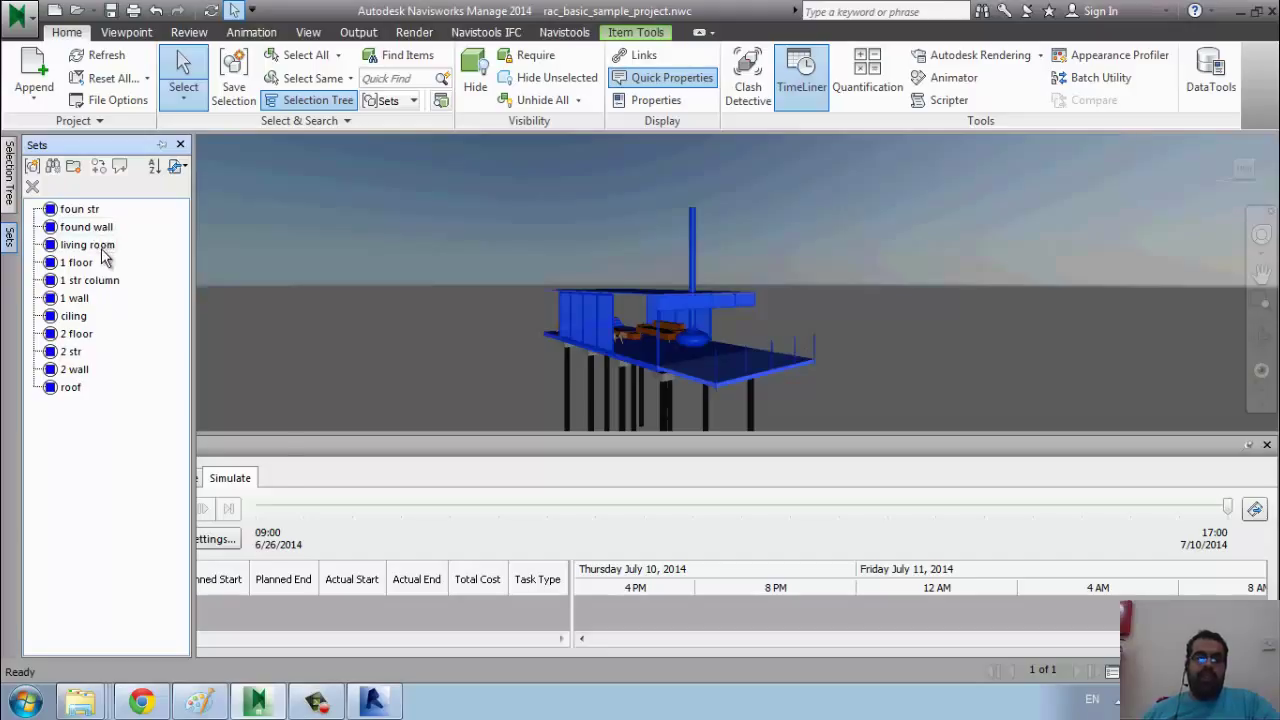
right_click(104, 246)
left_click(126, 260)
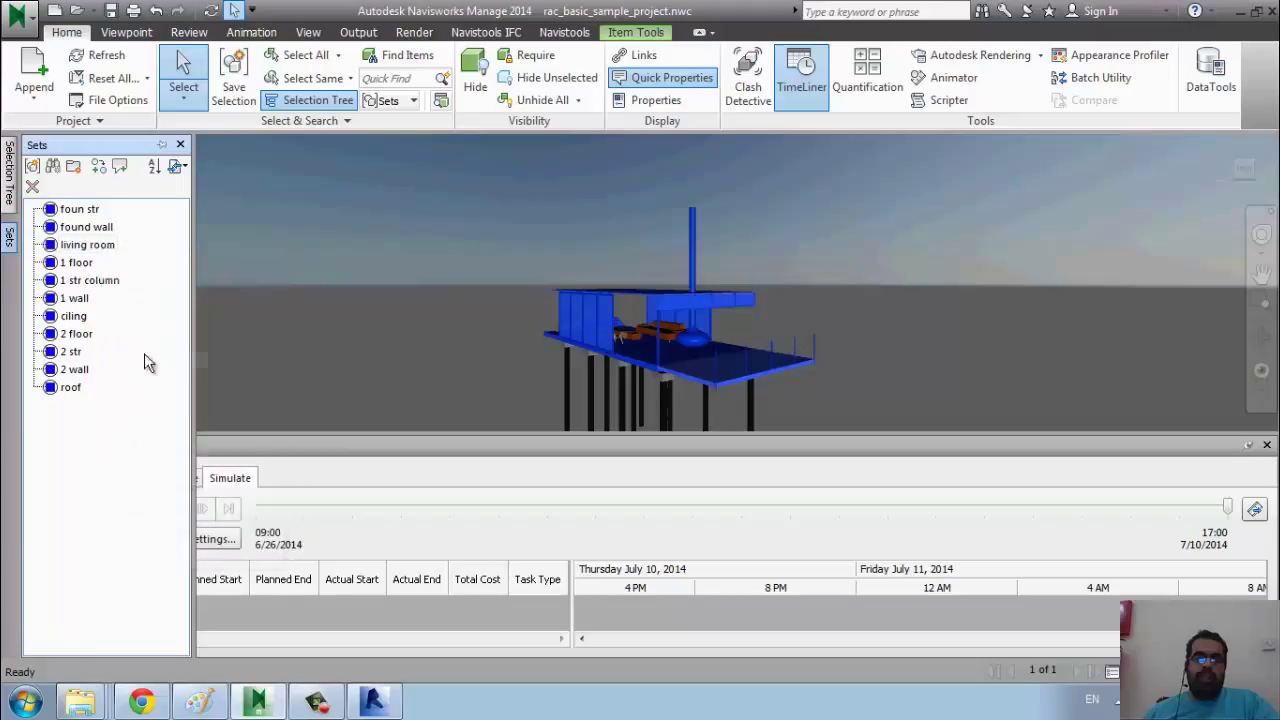
left_click(76, 264)
left_click(82, 247)
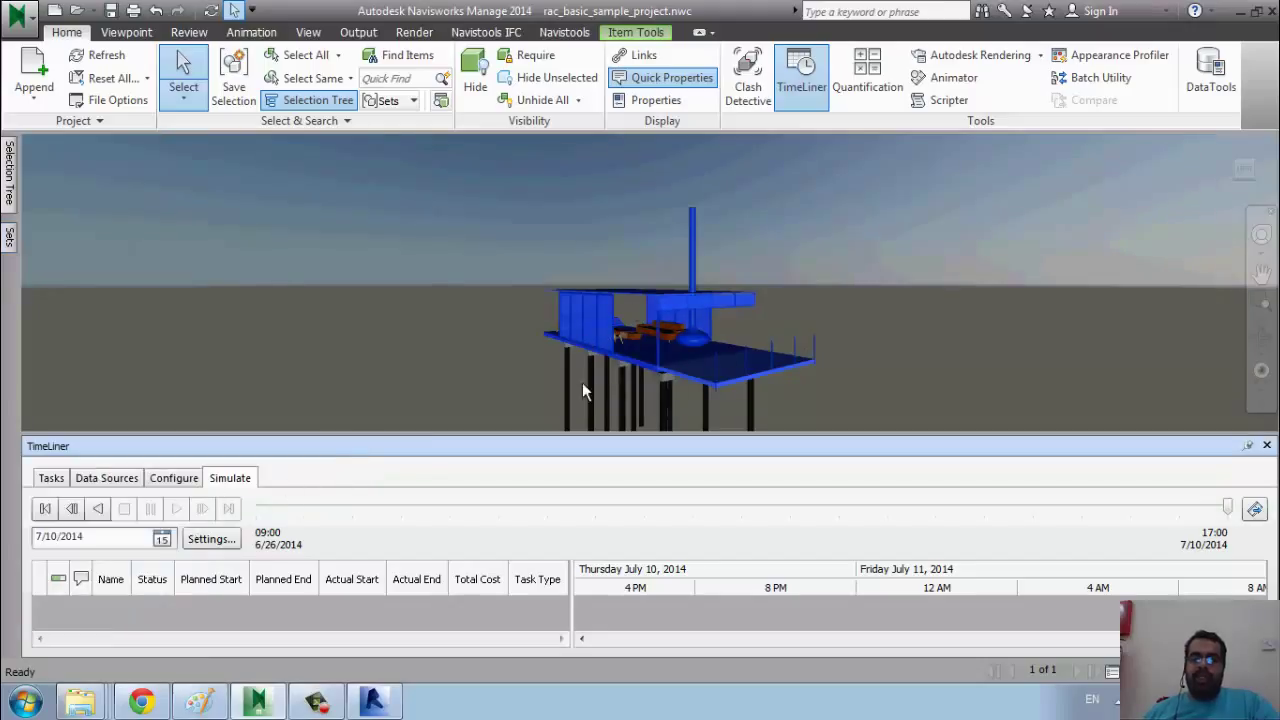
Return to the TimeLiner task list and clear the living room selection in the model.
left_click(54, 478)
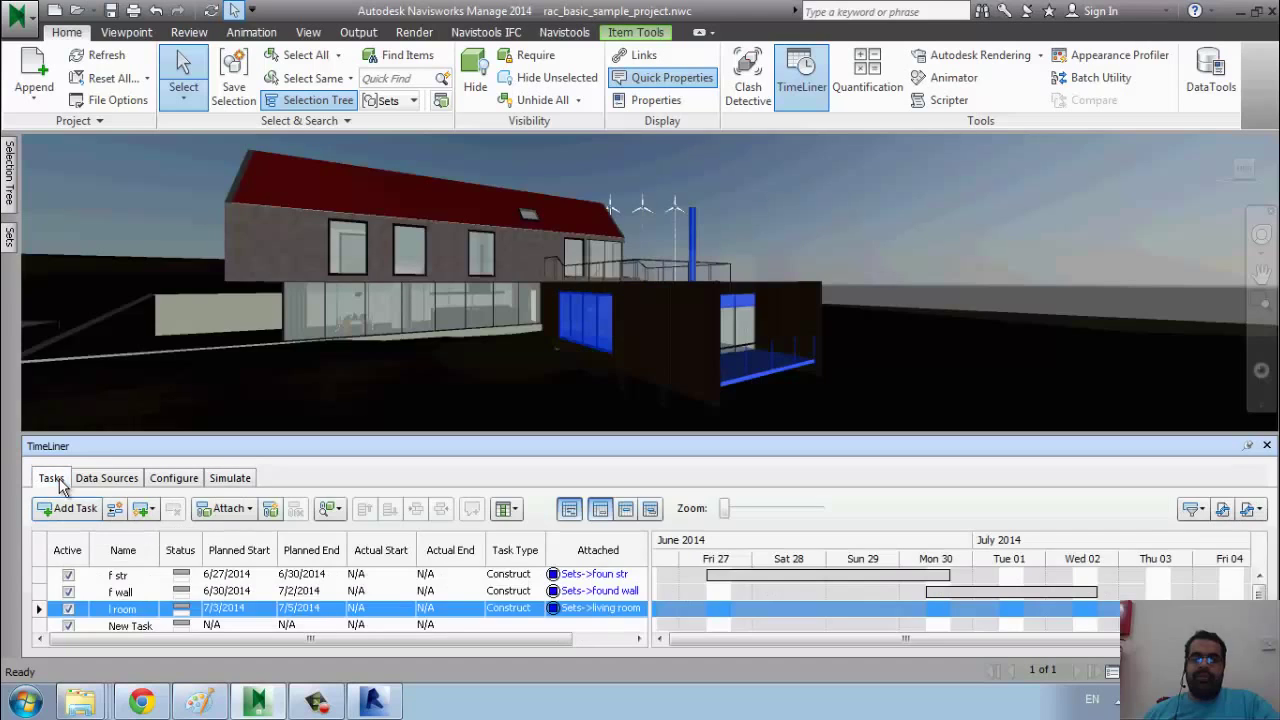
left_click(10, 250)
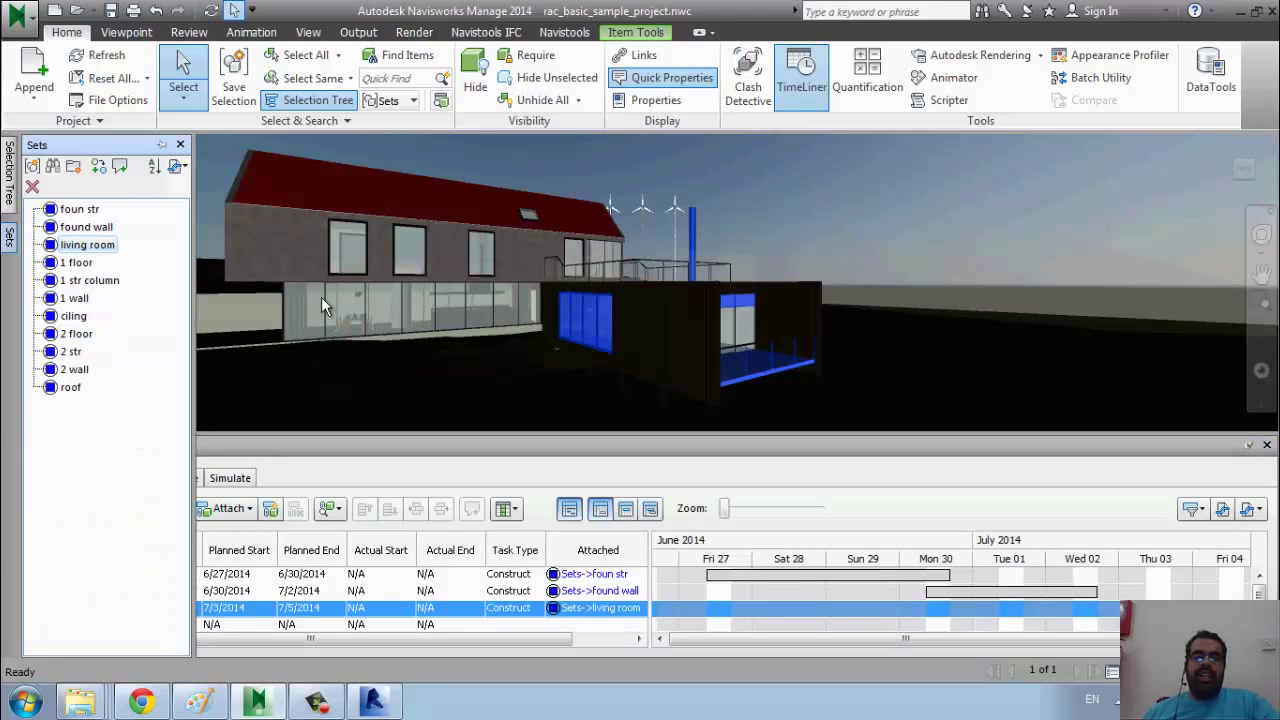
middle_click_drag(335, 356, 465, 390)
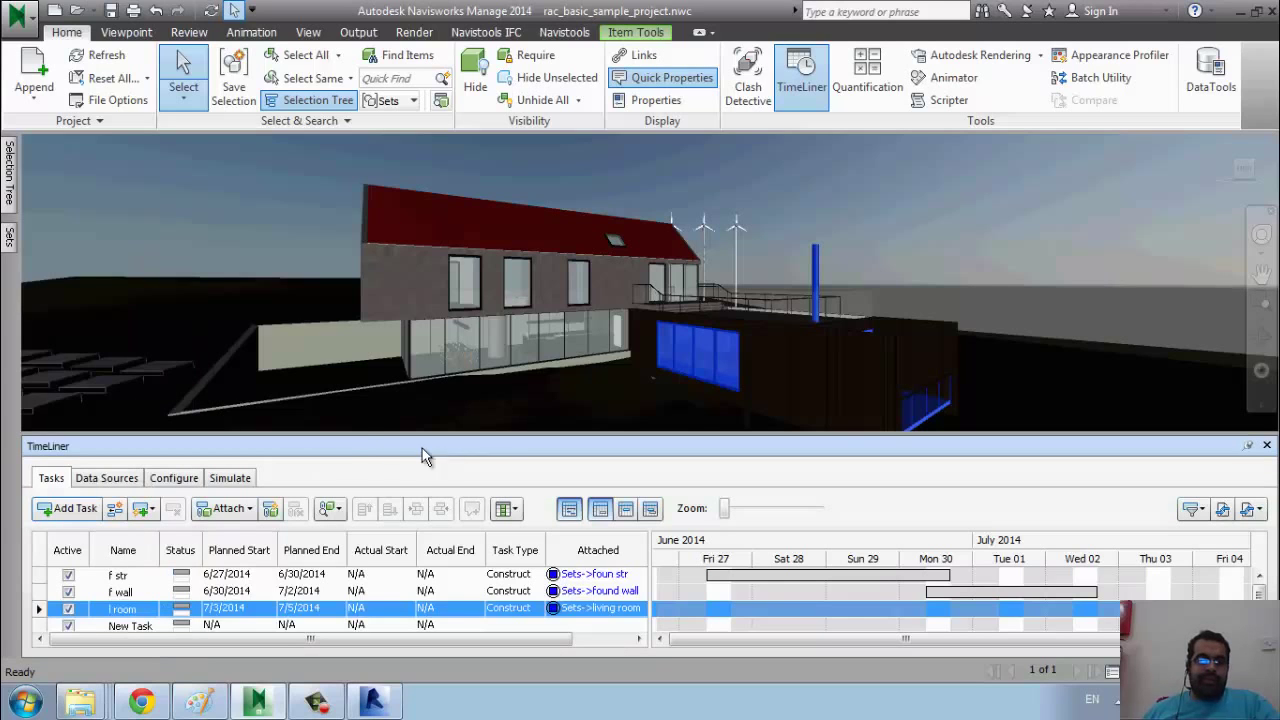
middle_click_drag(558, 365, 613, 311)
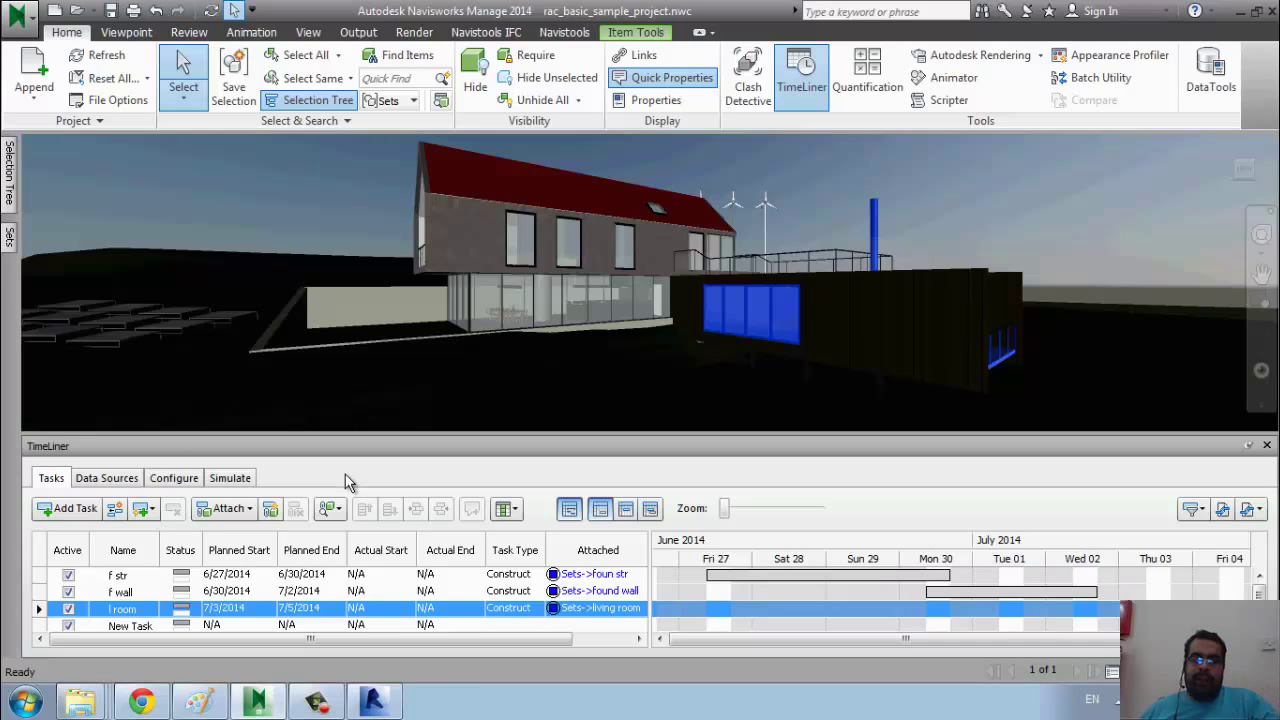
key("Escape")
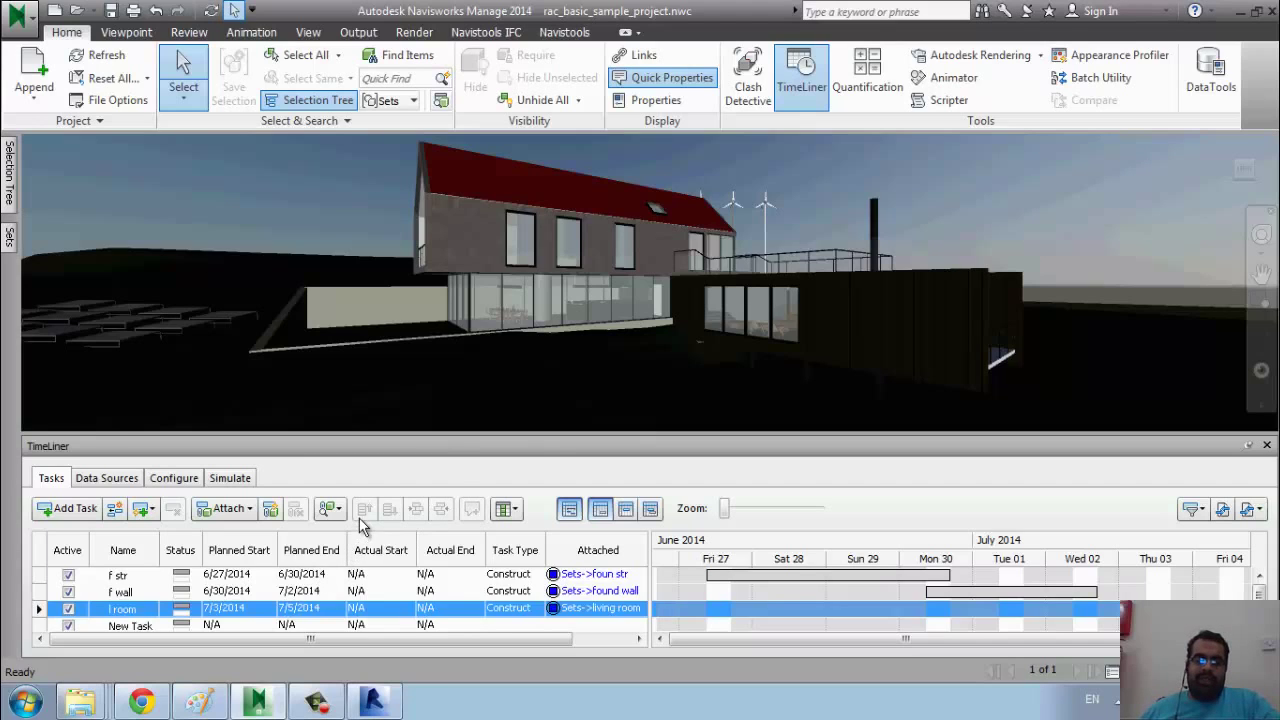
Name the fourth TimeLiner task "1 floor", matching the selection set for the first-level floors.
left_click(130, 626)
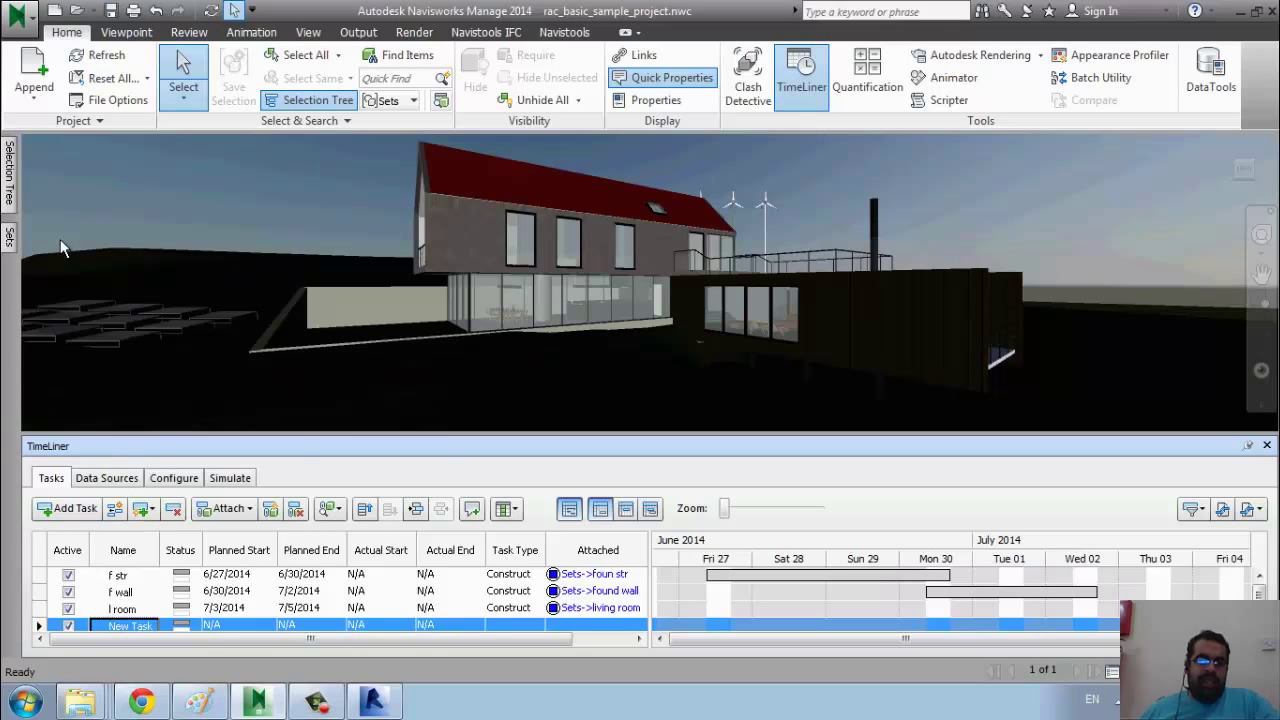
mouse_move(8, 236)
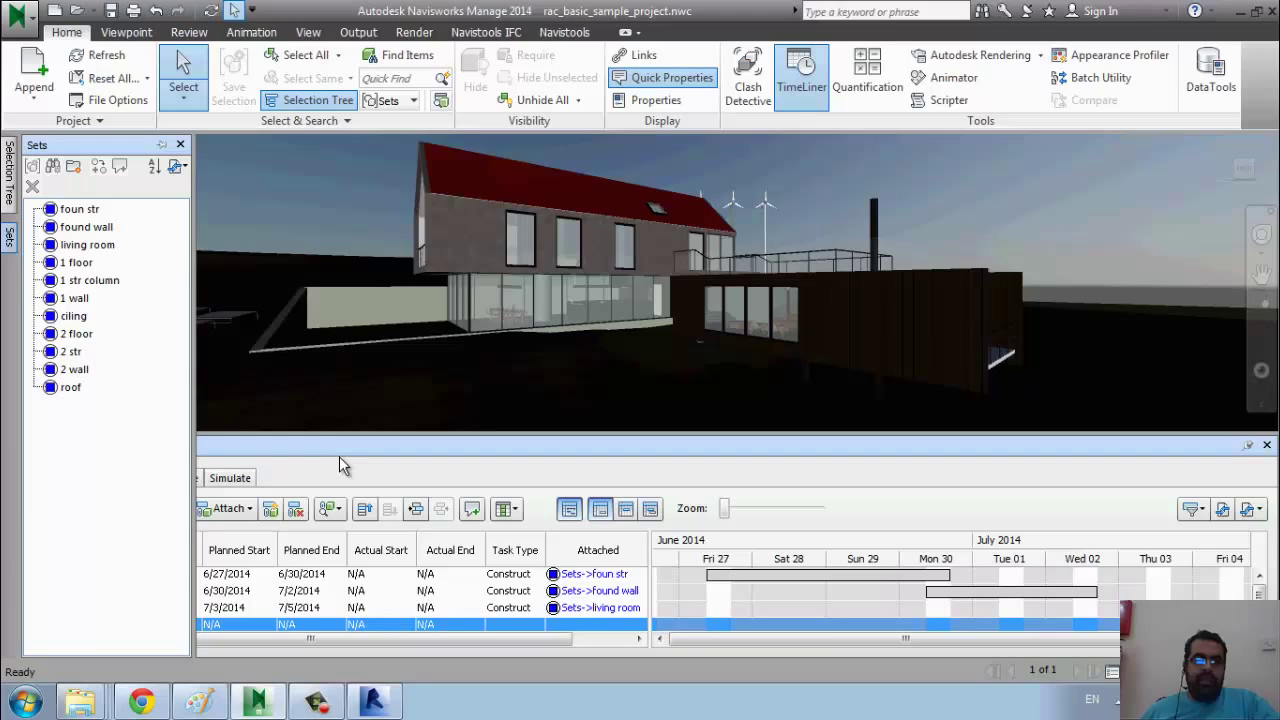
left_click(145, 625)
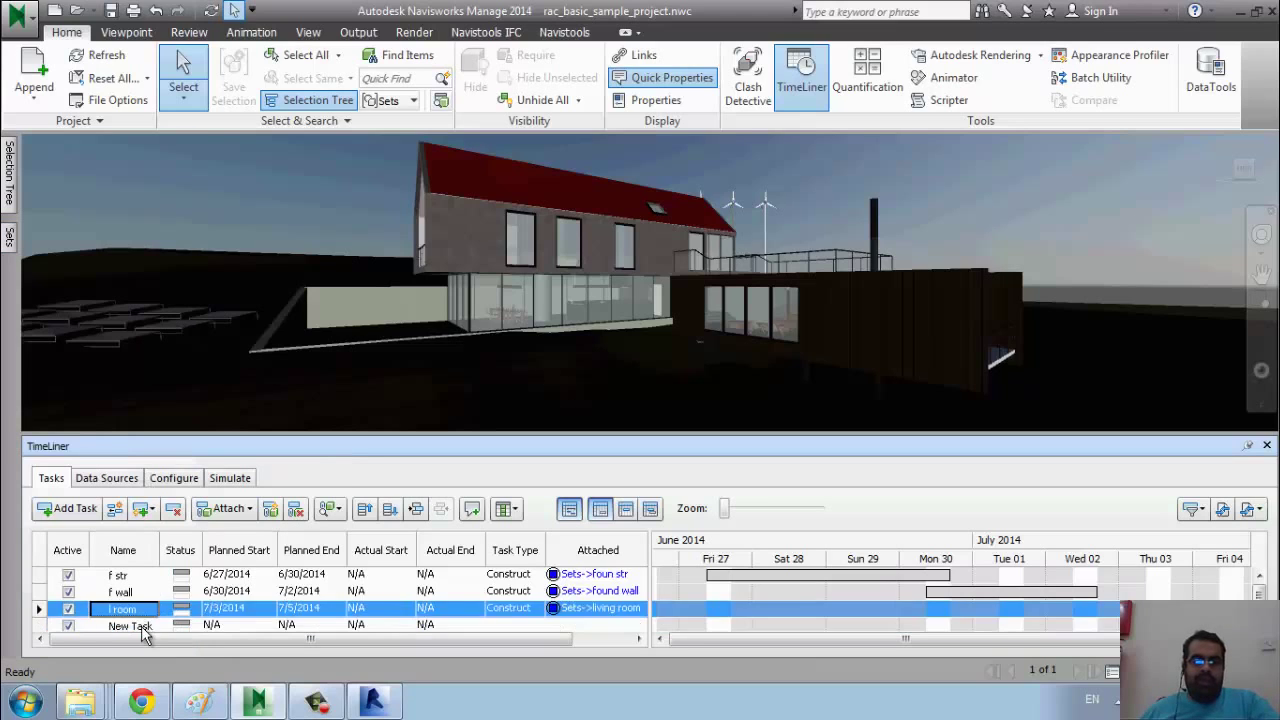
type("1 f")
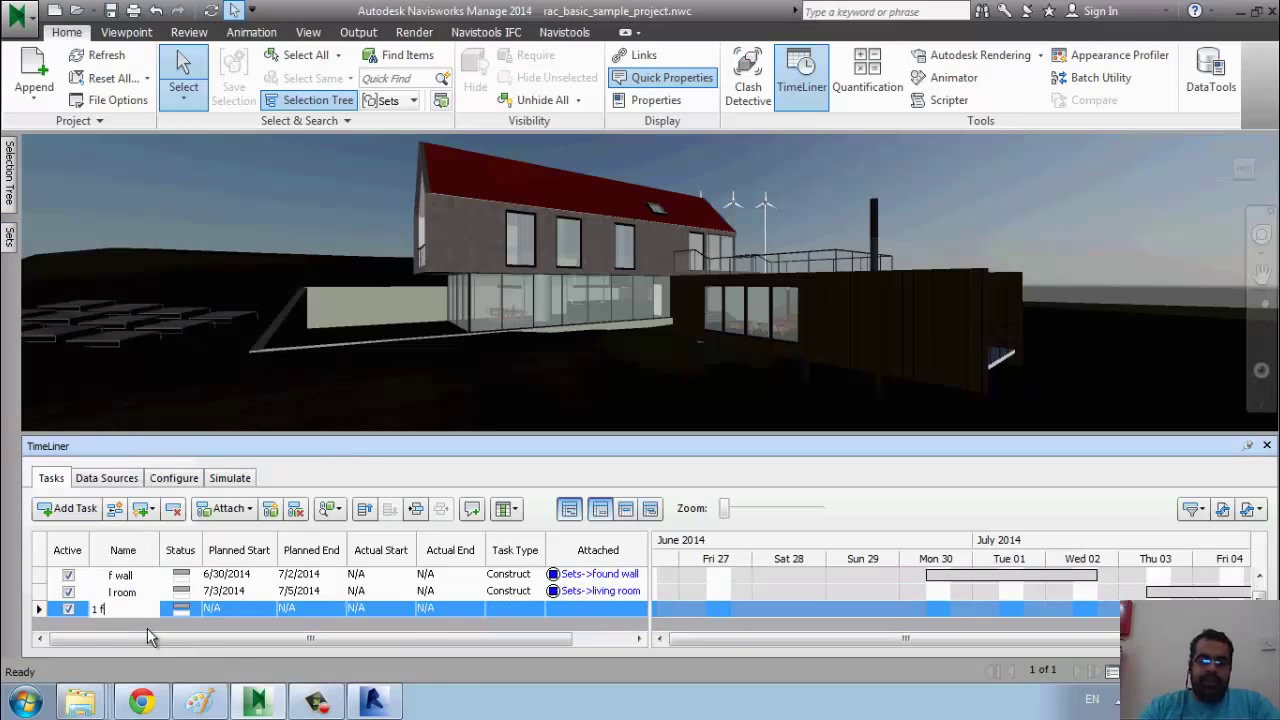
type("loor")
key("Return")
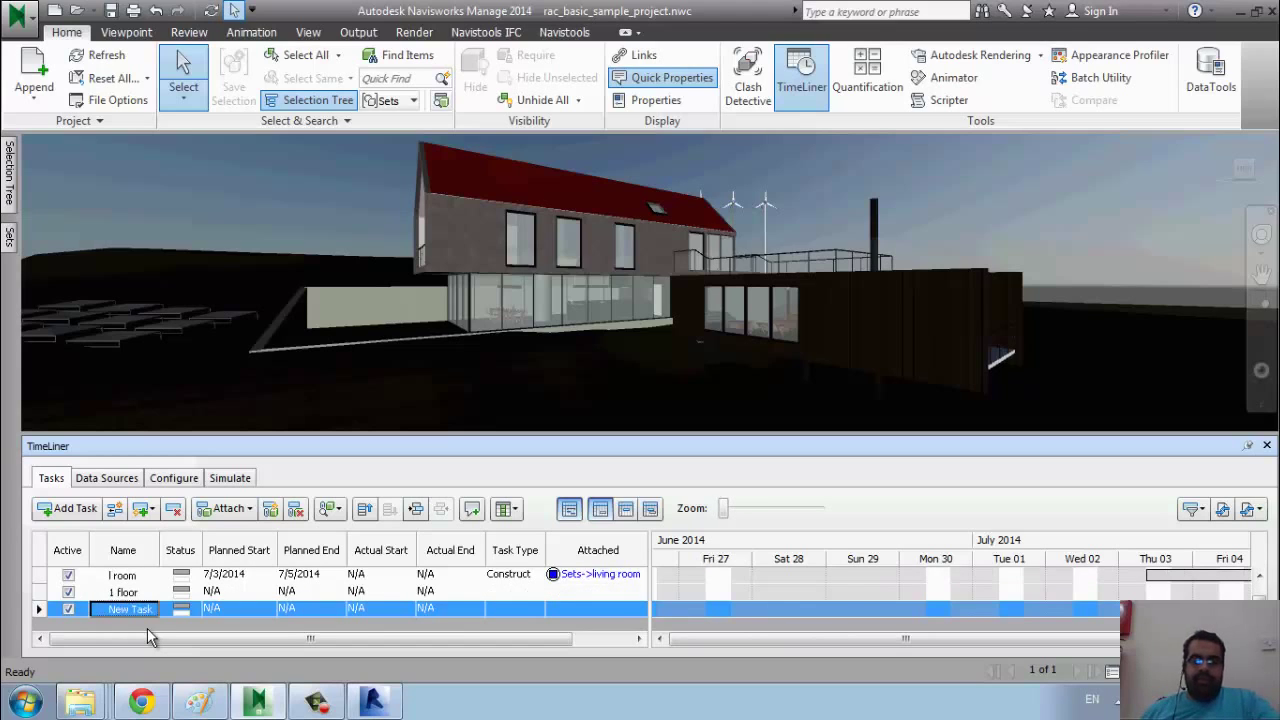
Set the planned start of the "1 floor" TimeLiner task to 7/5/2014.
left_click(126, 591)
left_click(262, 592)
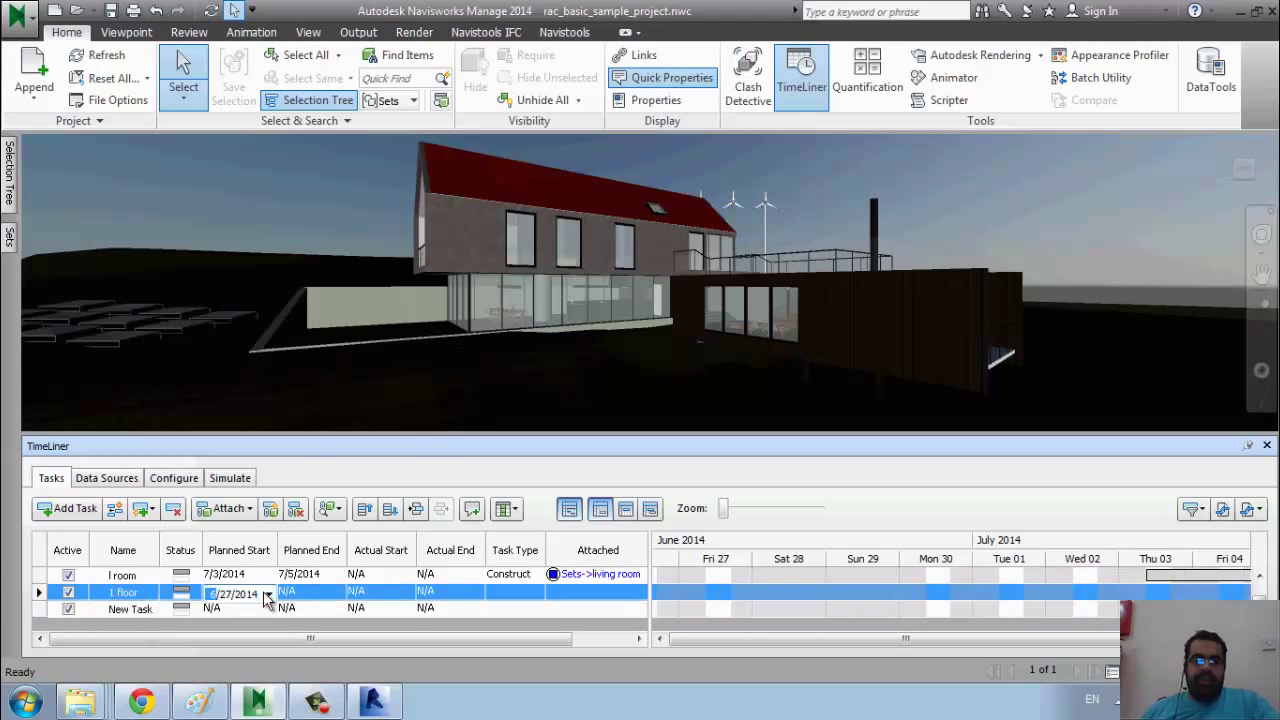
left_click(267, 594)
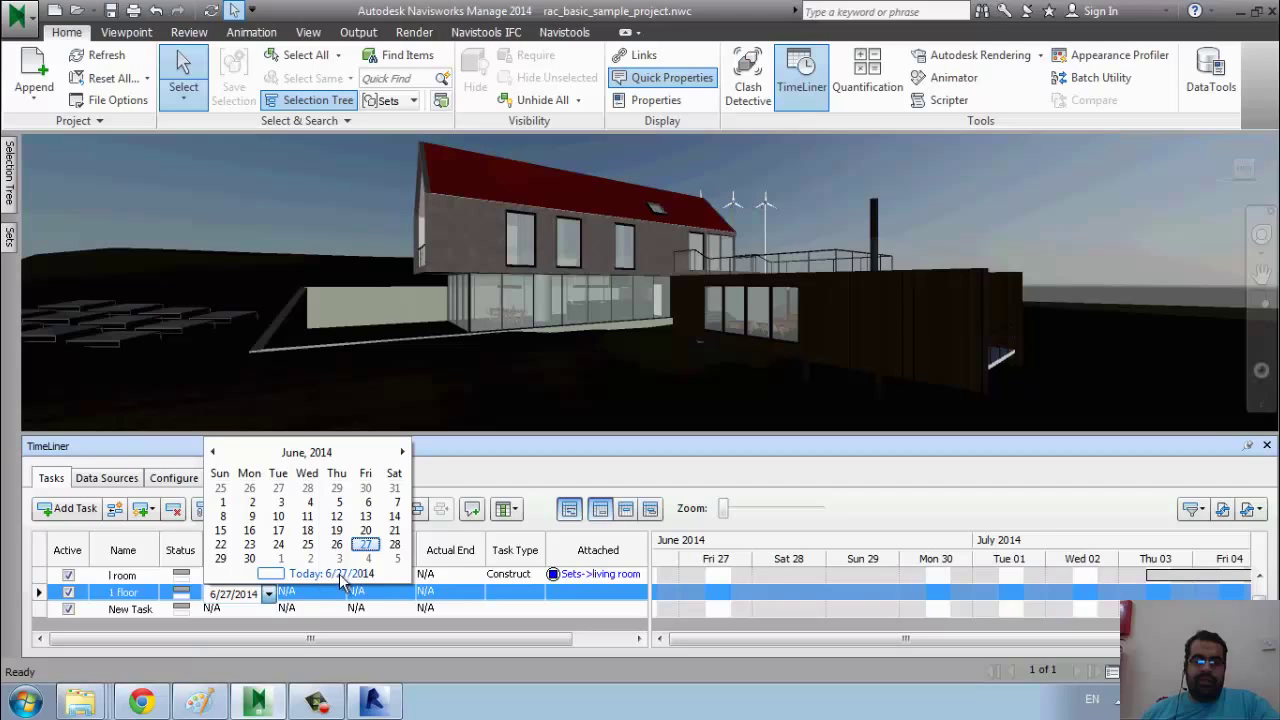
left_click(396, 560)
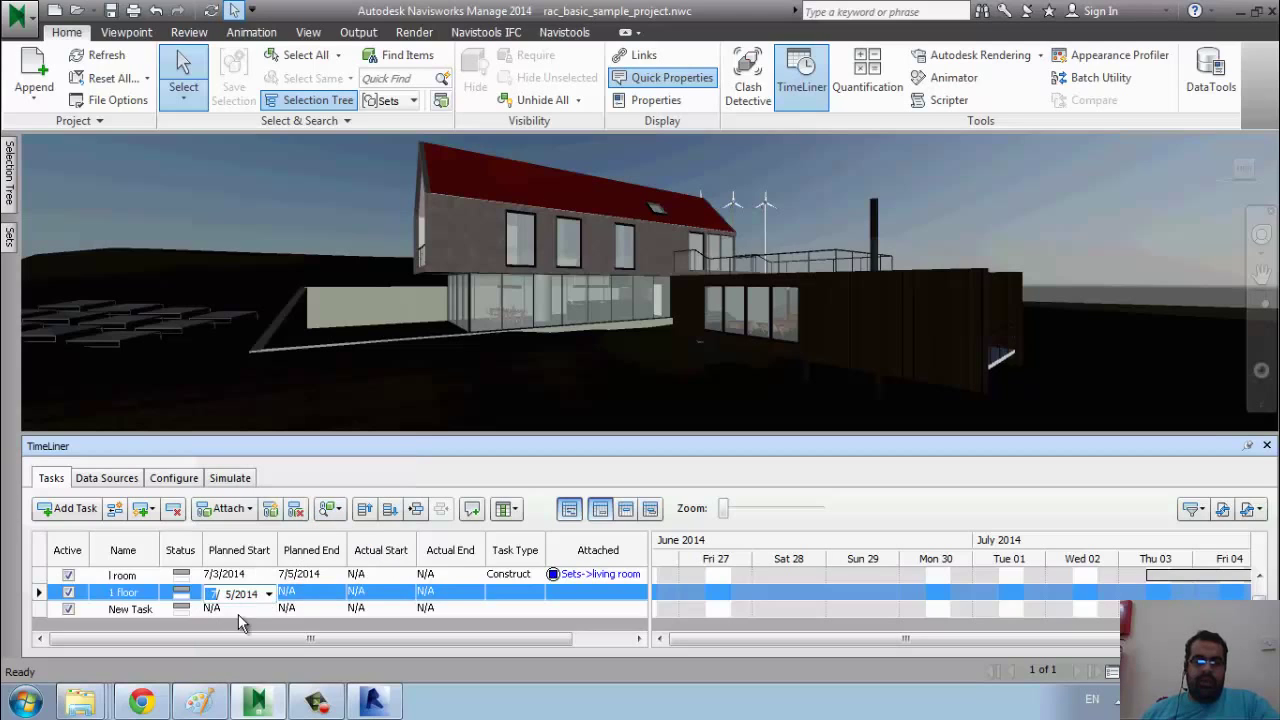
Set the planned end of the "1 floor" task to 7/2/2014.
left_click(341, 592)
left_click(338, 594)
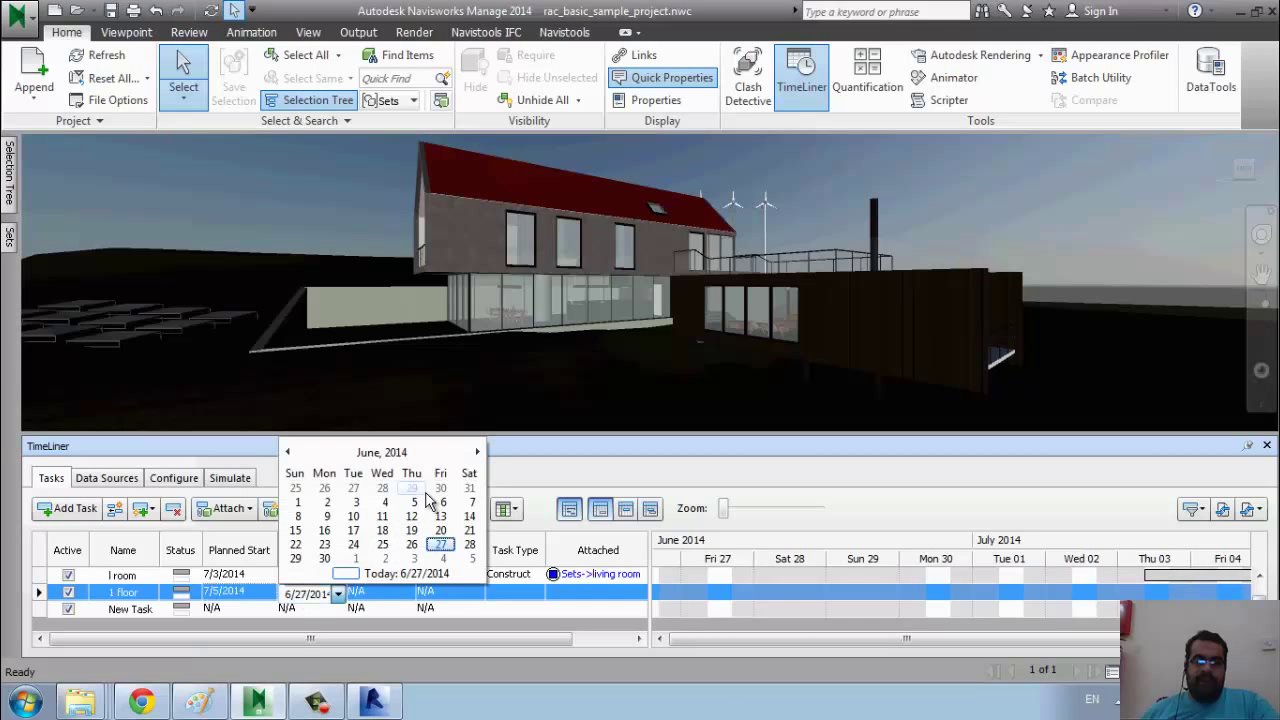
left_click(477, 452)
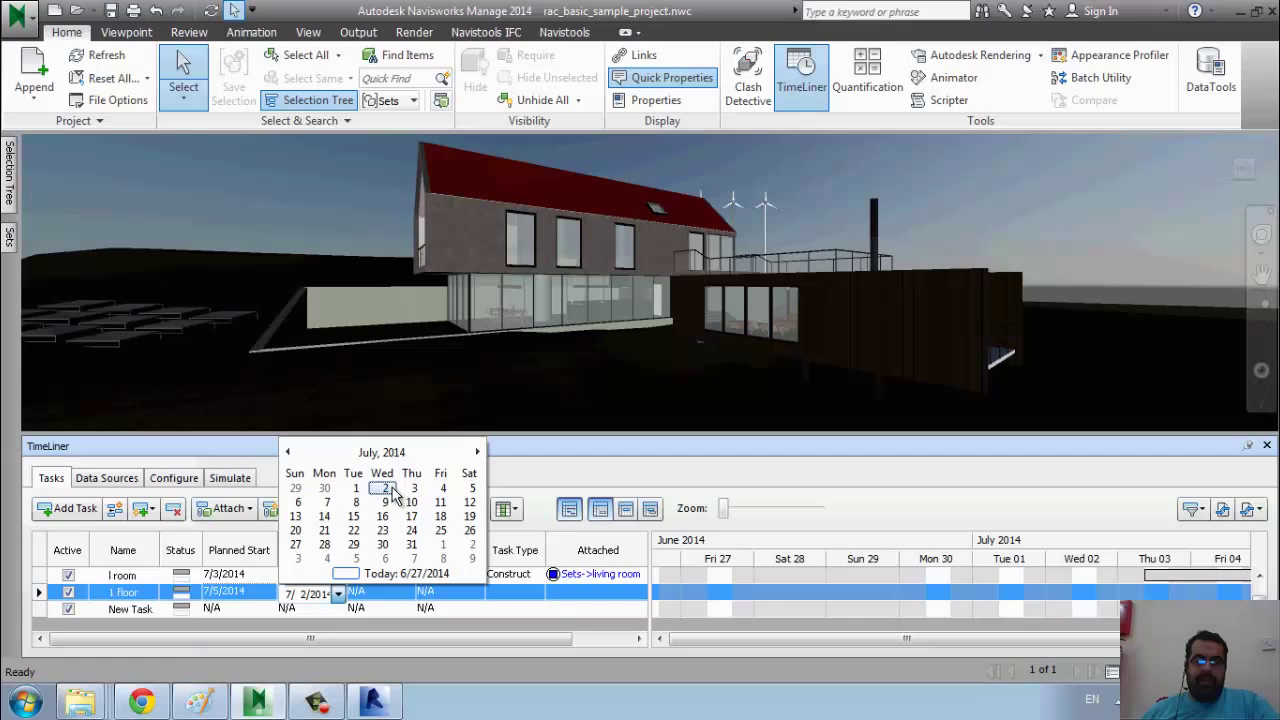
left_click(385, 488)
left_click(338, 594)
left_click(388, 455)
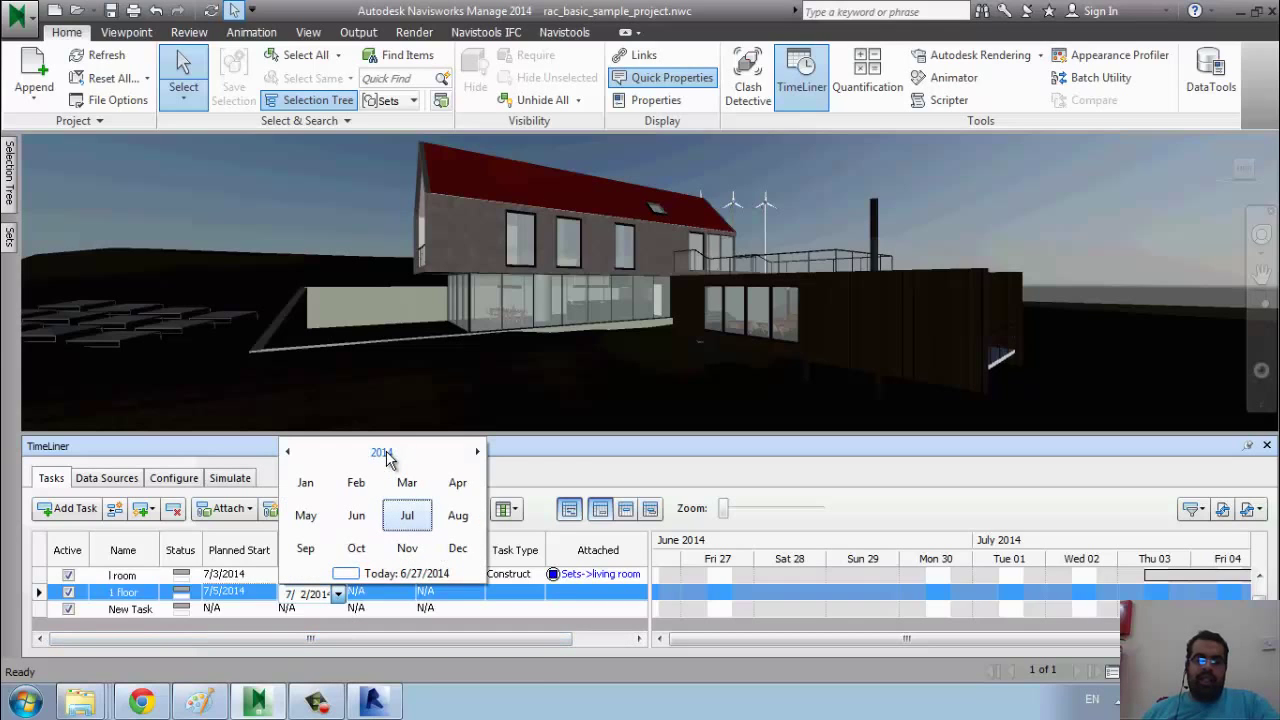
left_click(381, 452)
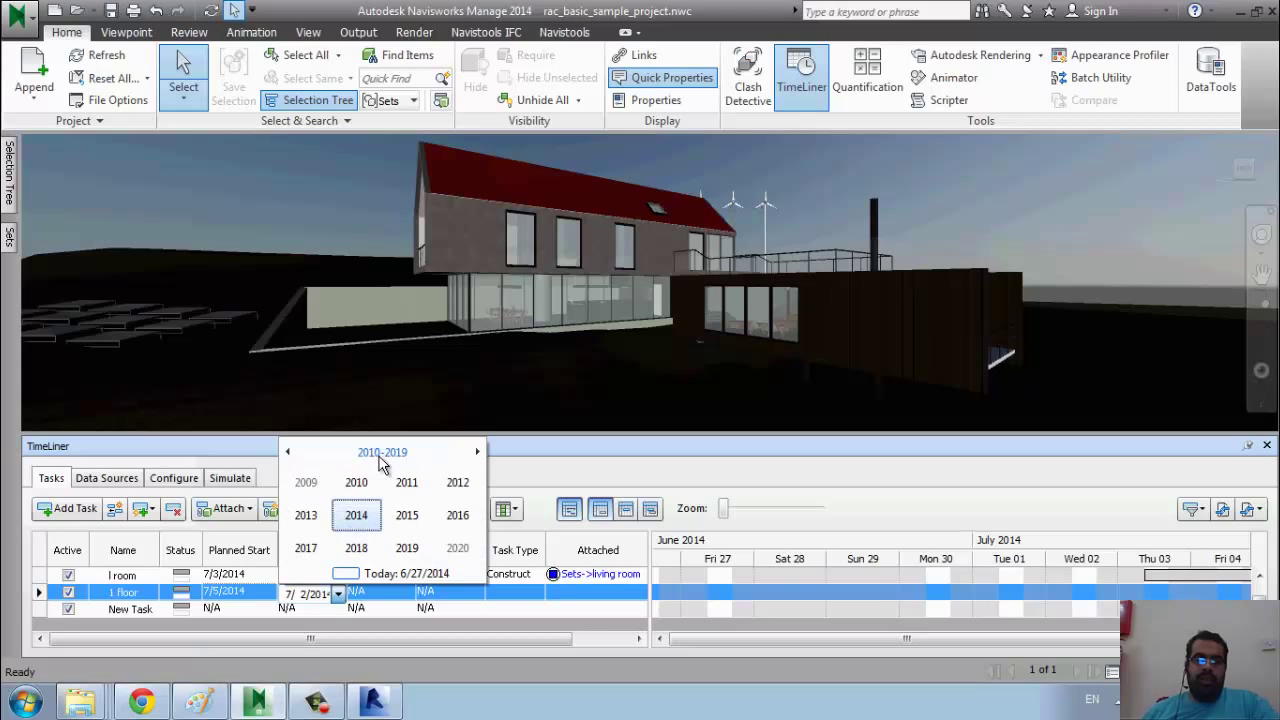
left_click(495, 510)
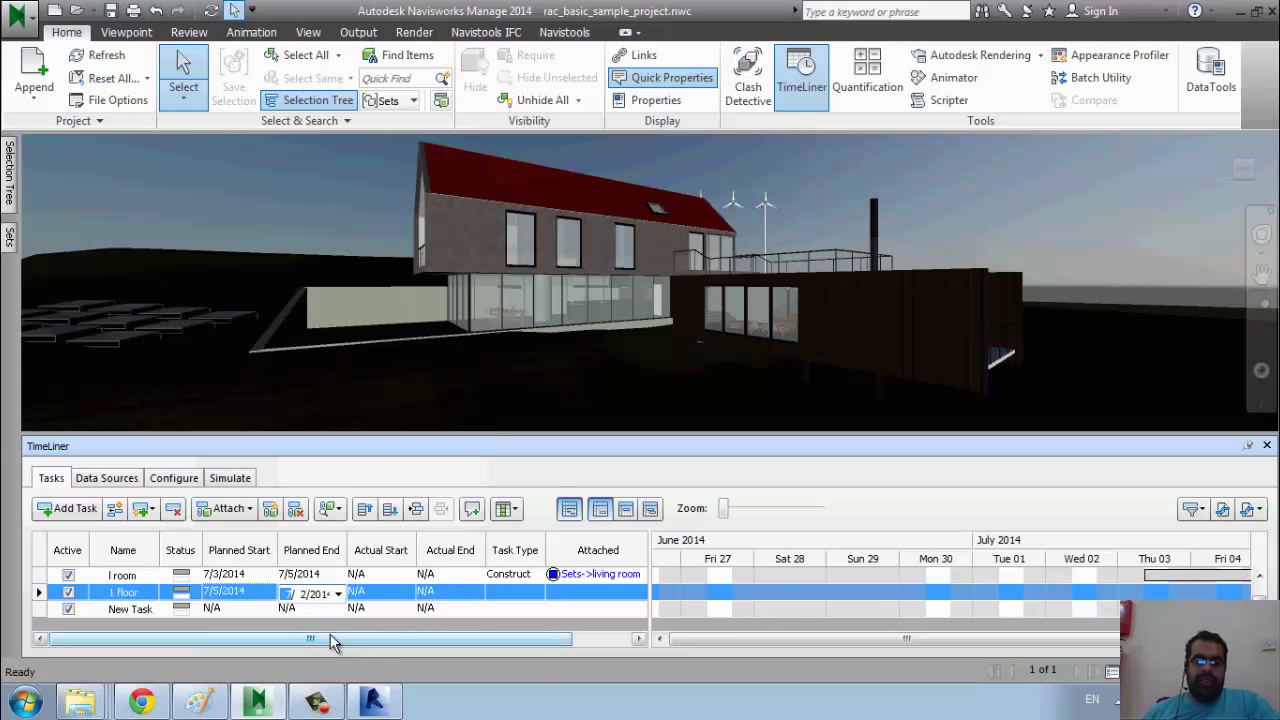
Set the task type of the "1 floor" task to Construct.
left_click(533, 597)
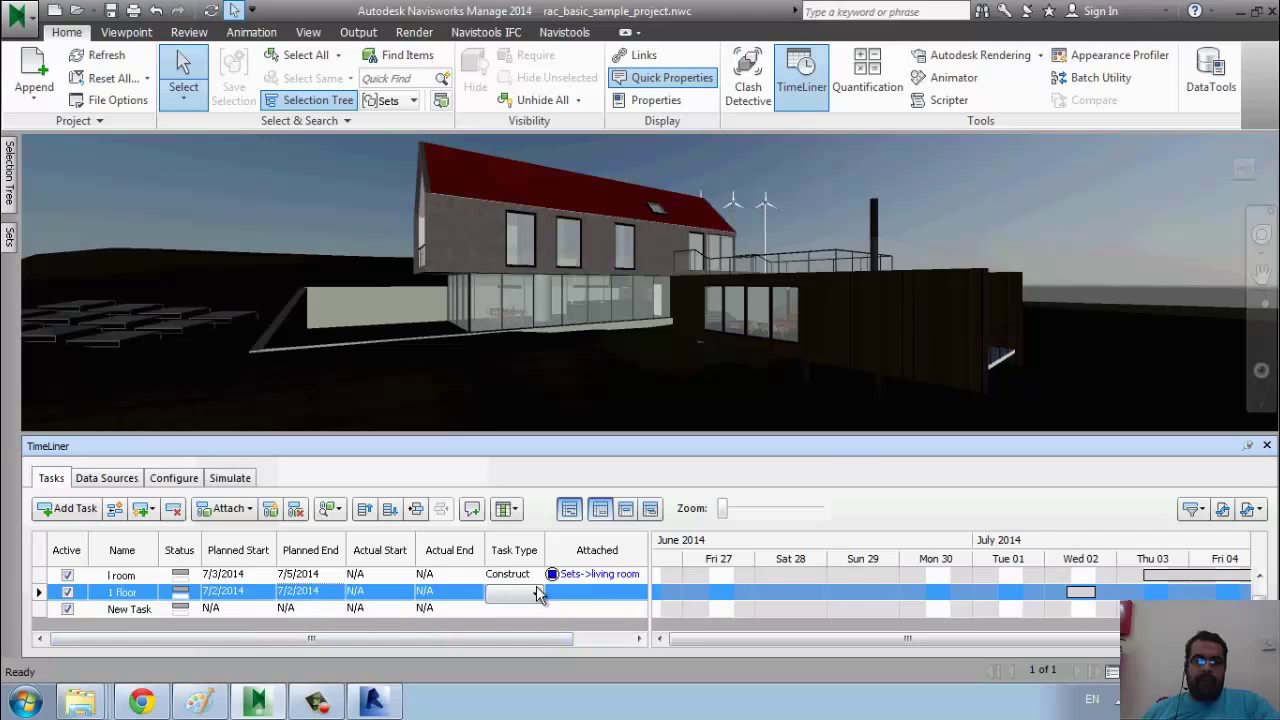
left_click(535, 597)
left_click(509, 623)
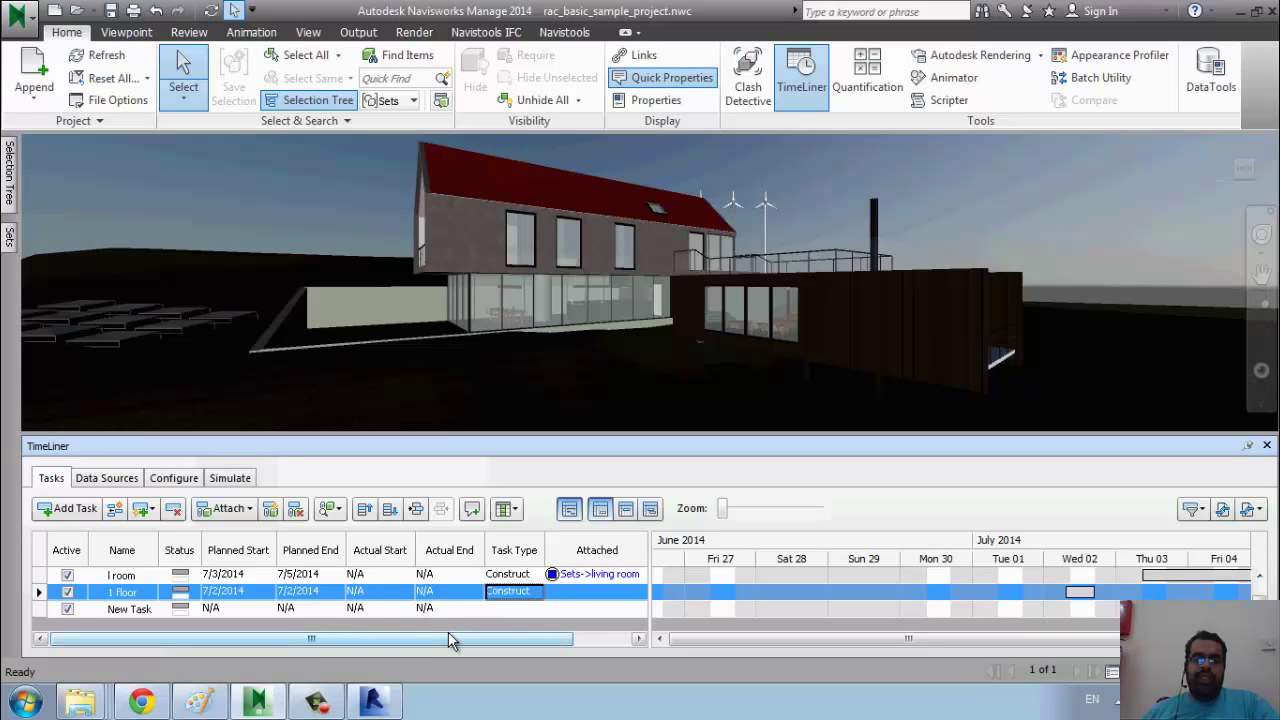
Change the view option in the TimeLiner simulation settings to Actual.
left_click(225, 479)
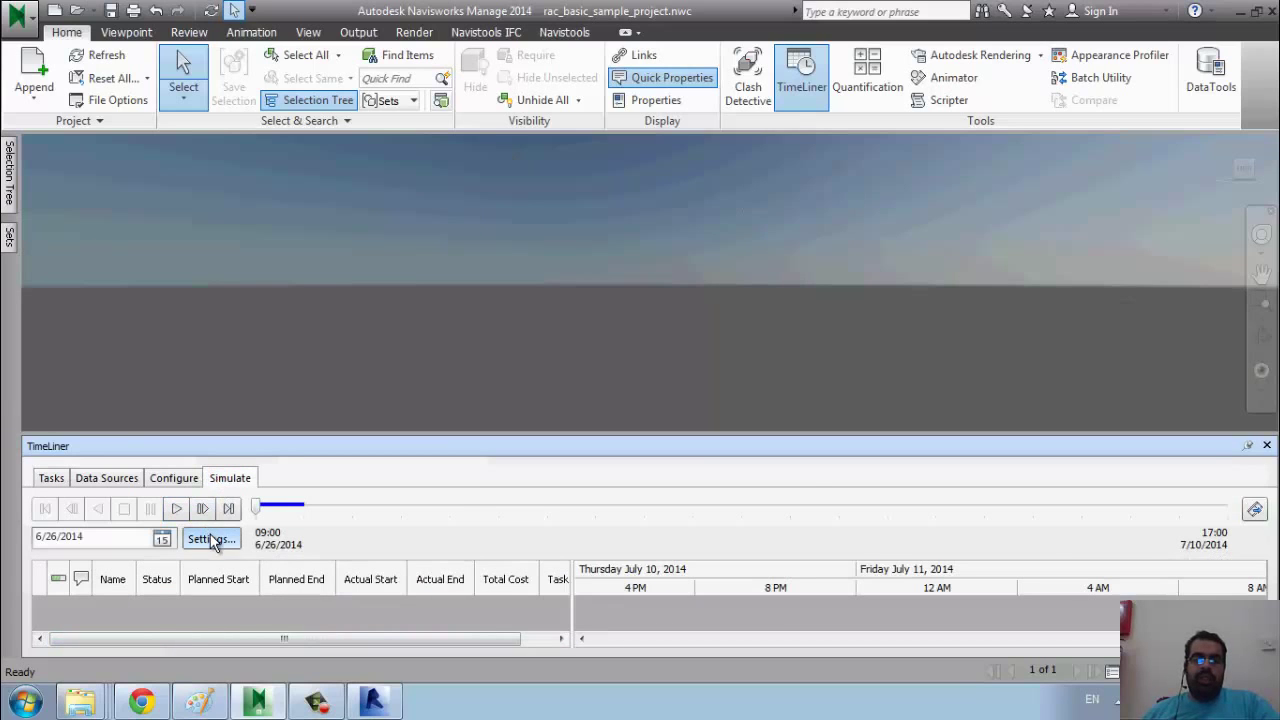
left_click(211, 539)
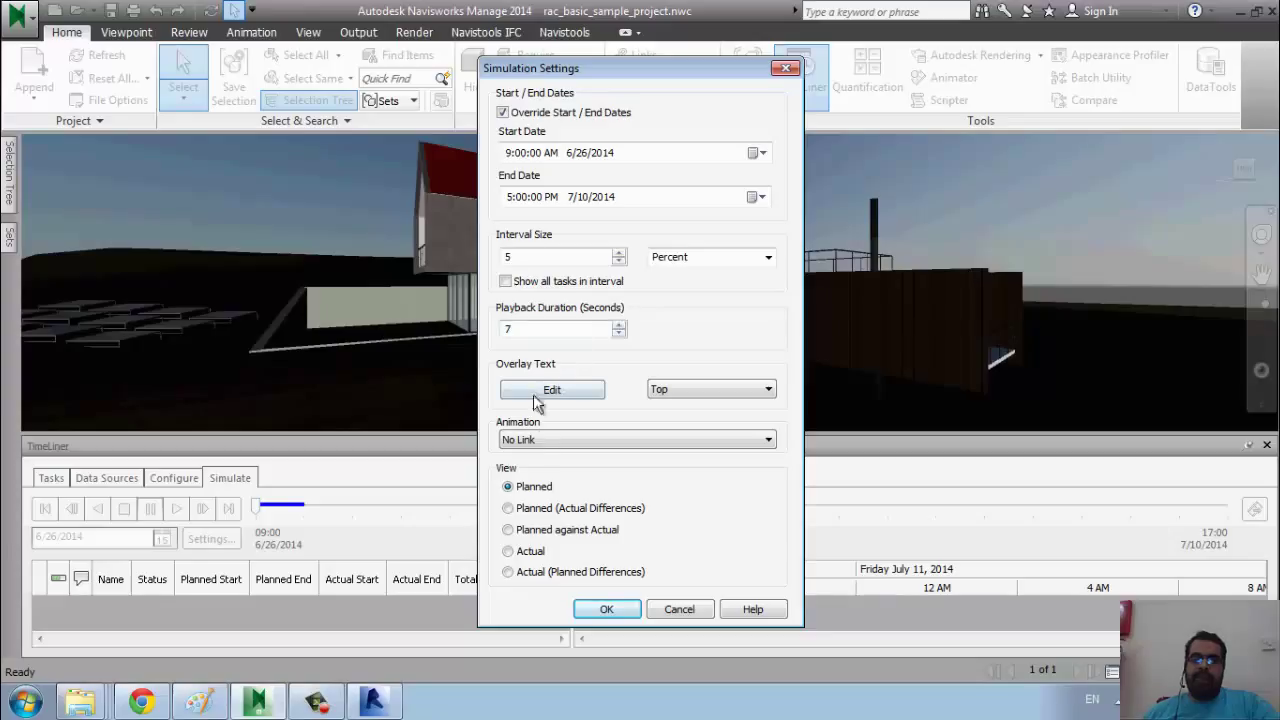
left_click(528, 552)
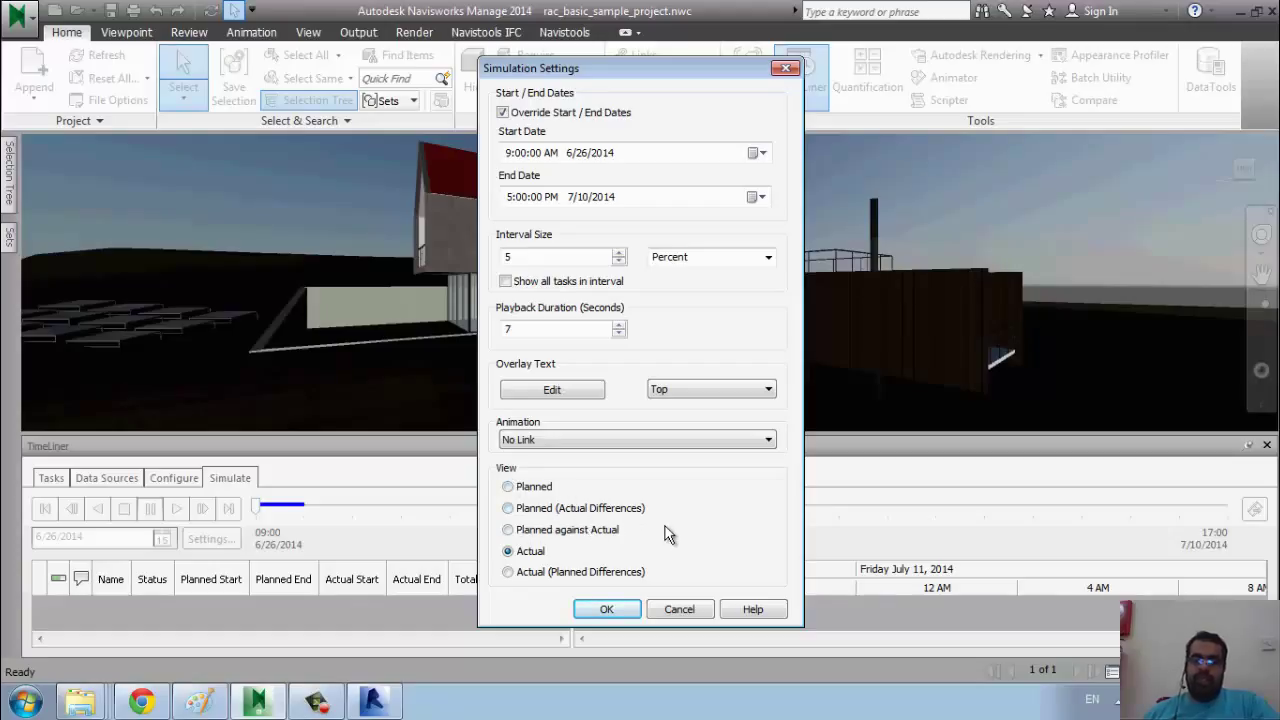
key("Return")
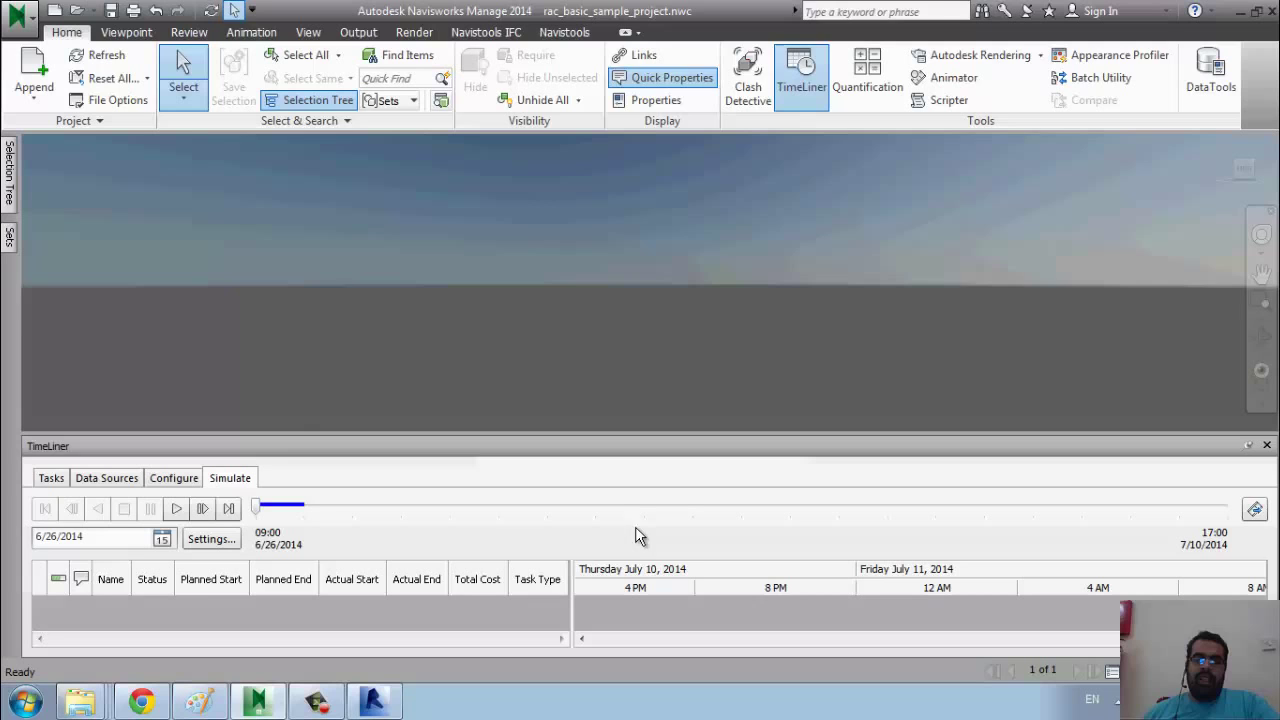
Return to the TimeLiner task list and attach the "1 floor" selection set to the "1 floor" task.
left_click(50, 478)
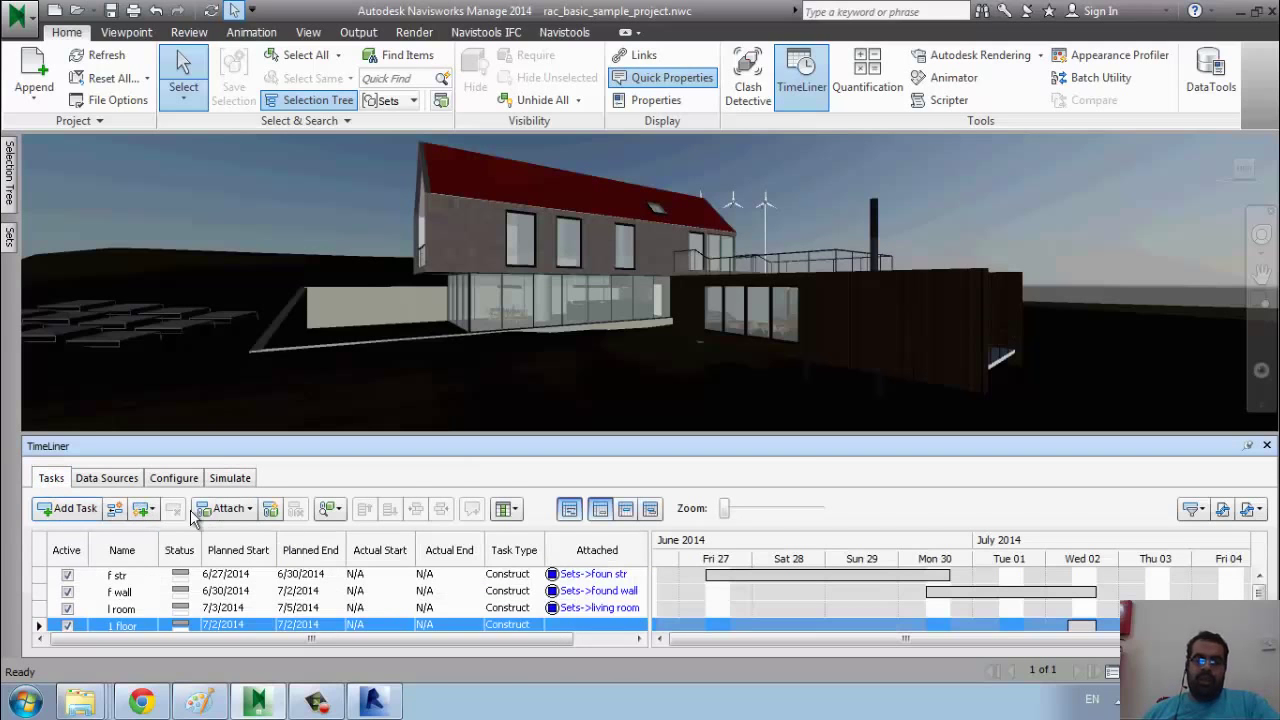
right_click(510, 628)
mouse_move(648, 470)
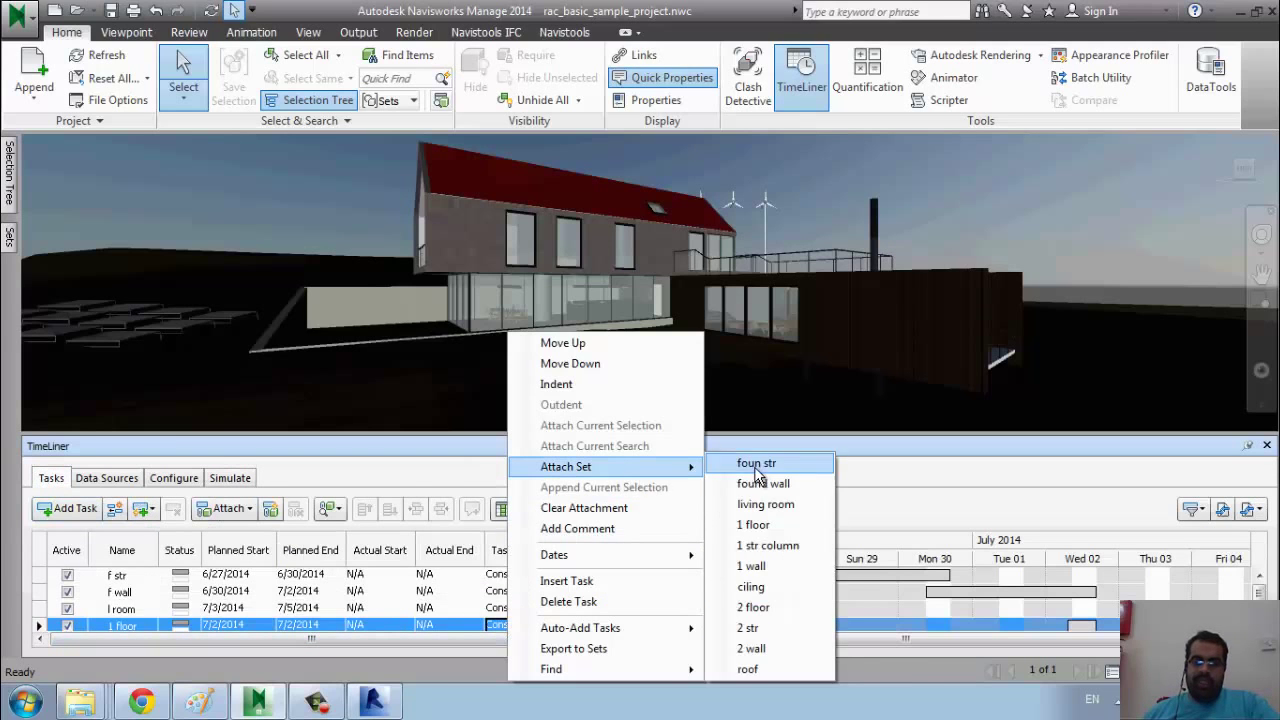
left_click(791, 524)
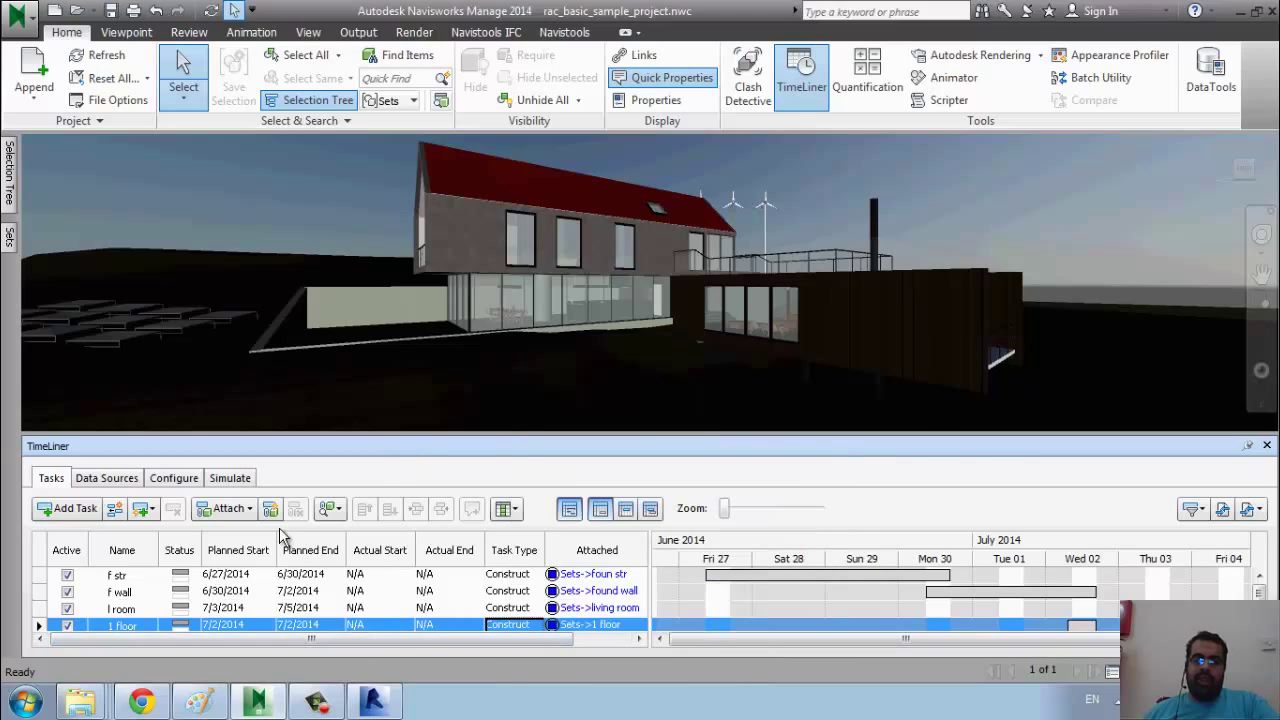
Add a new TimeLiner task below "1 floor" and name it "1 str column", matching its selection set.
left_click(68, 508)
double_click(107, 608)
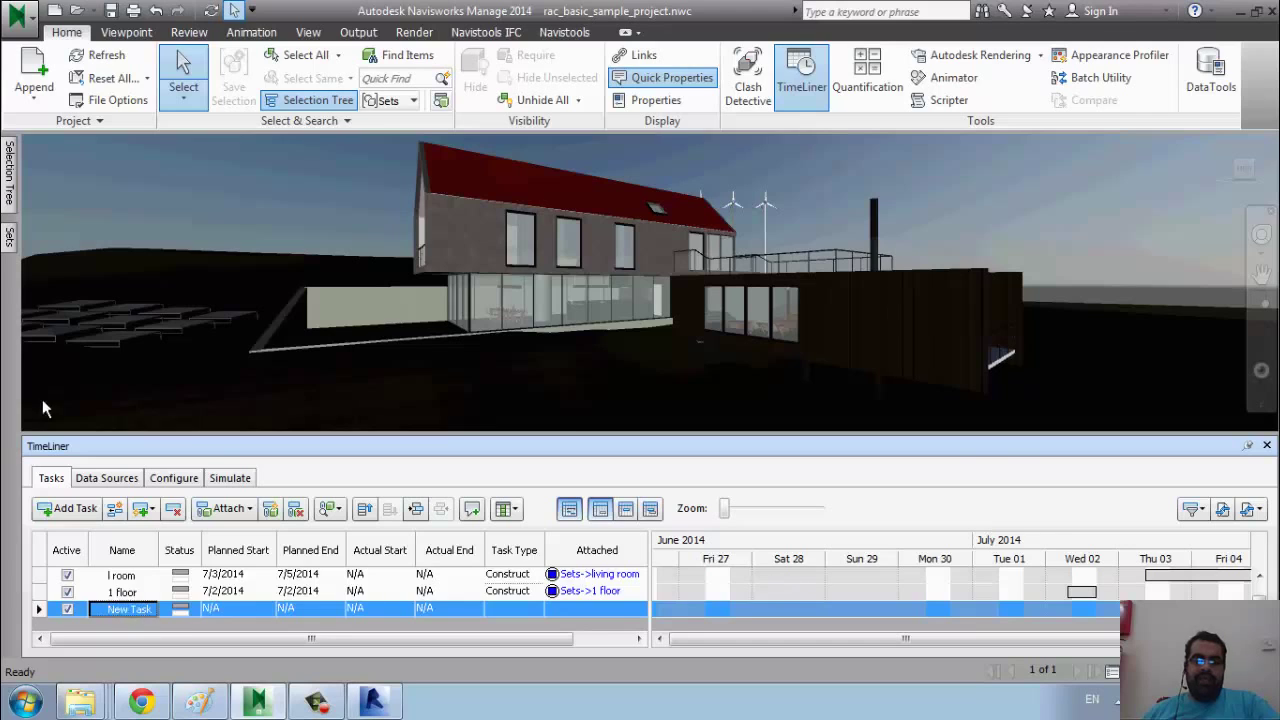
left_click(9, 237)
left_click(142, 608)
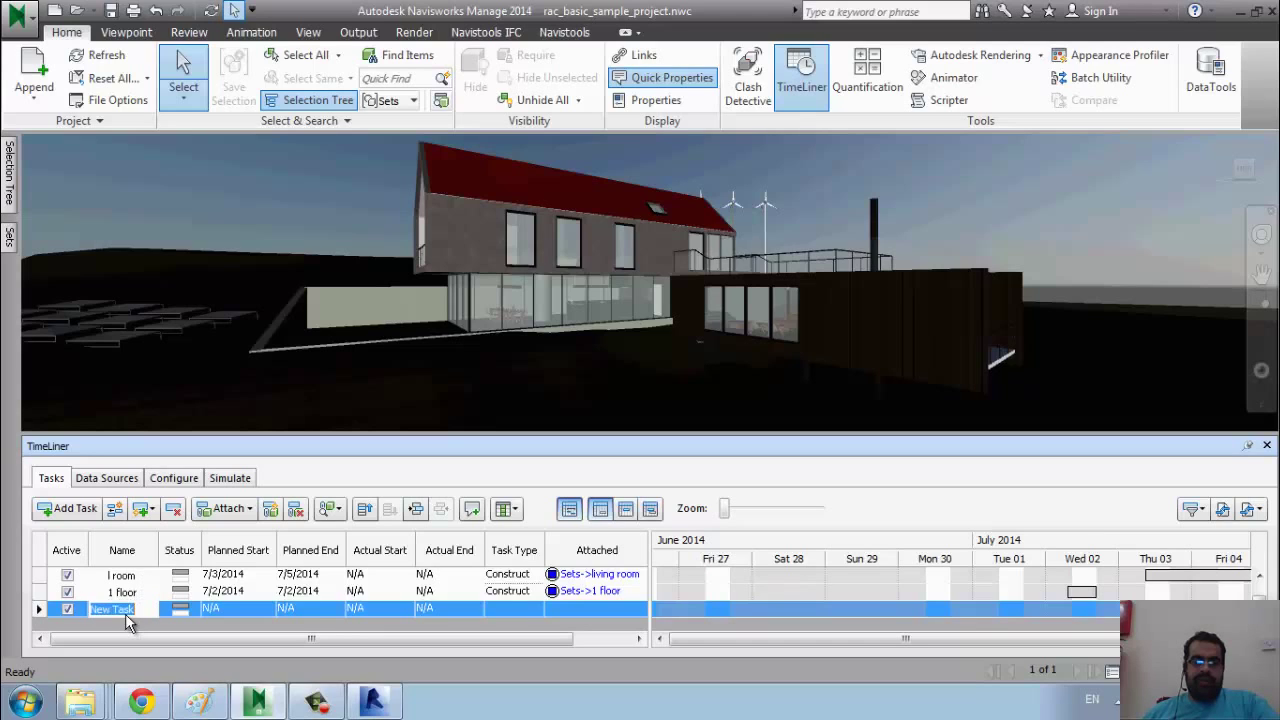
right_click(80, 700)
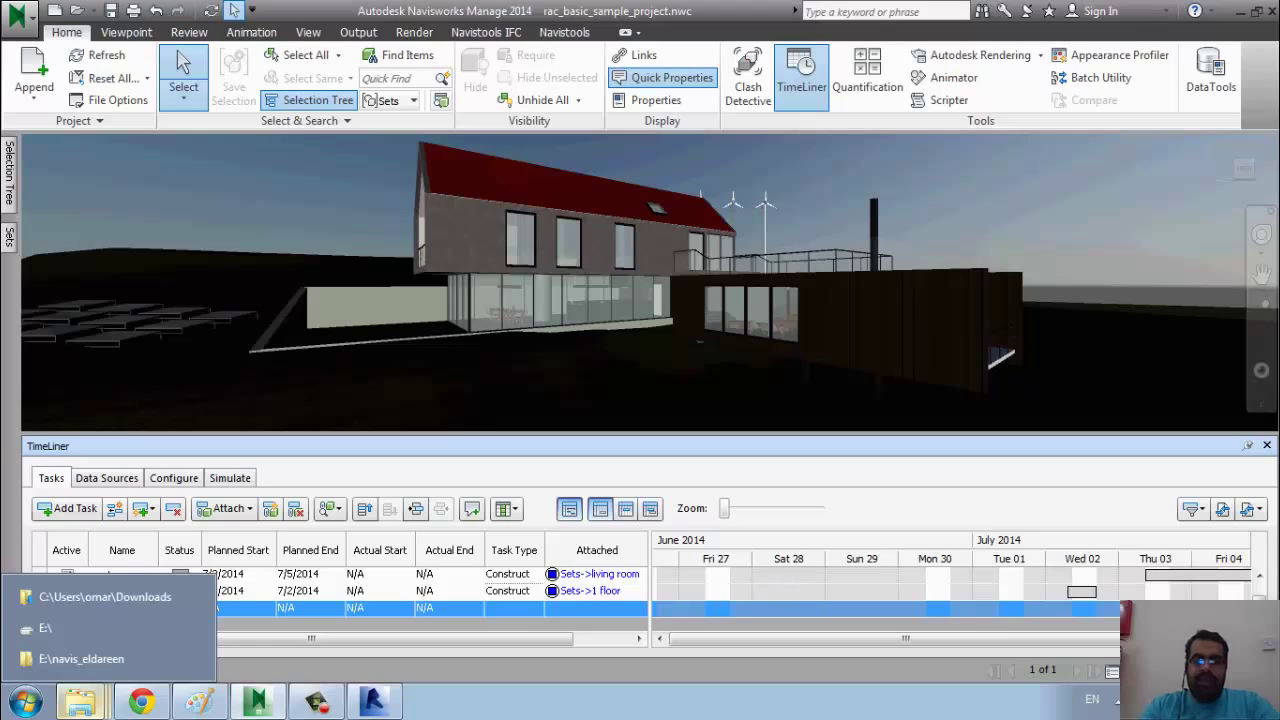
left_click(529, 451)
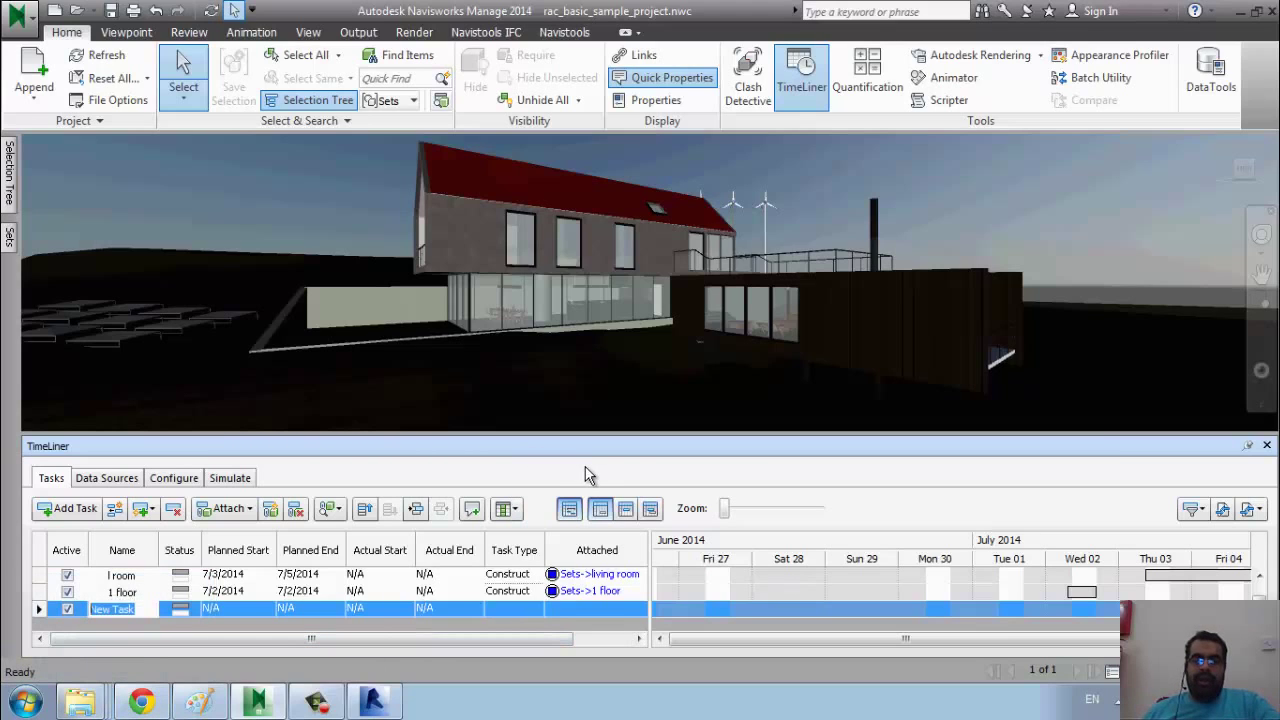
type("1")
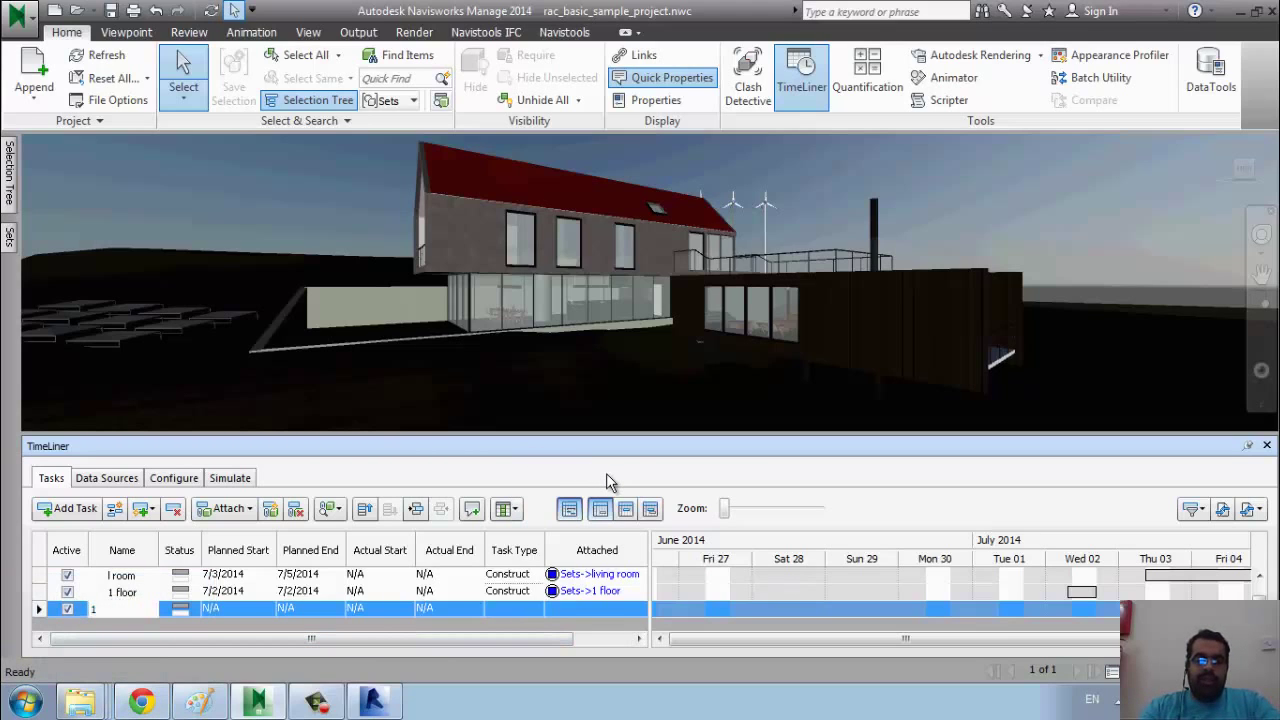
type(" str co")
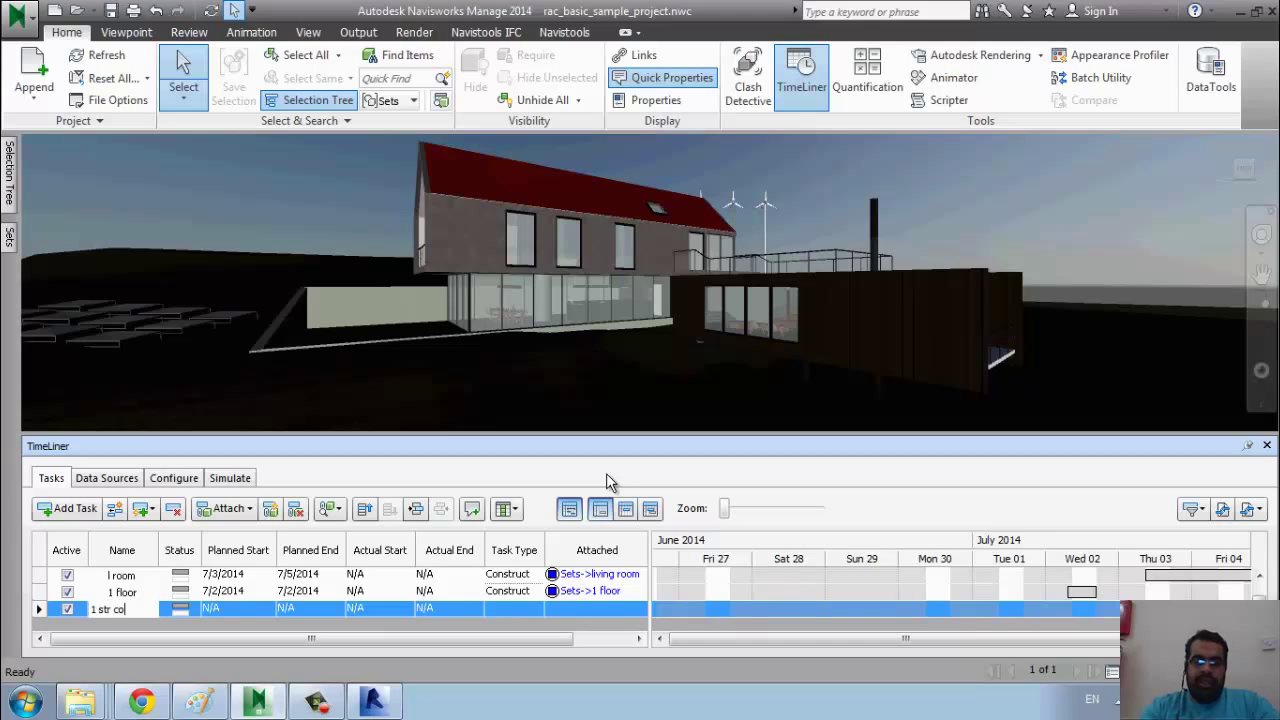
type("lumn")
key("Return")
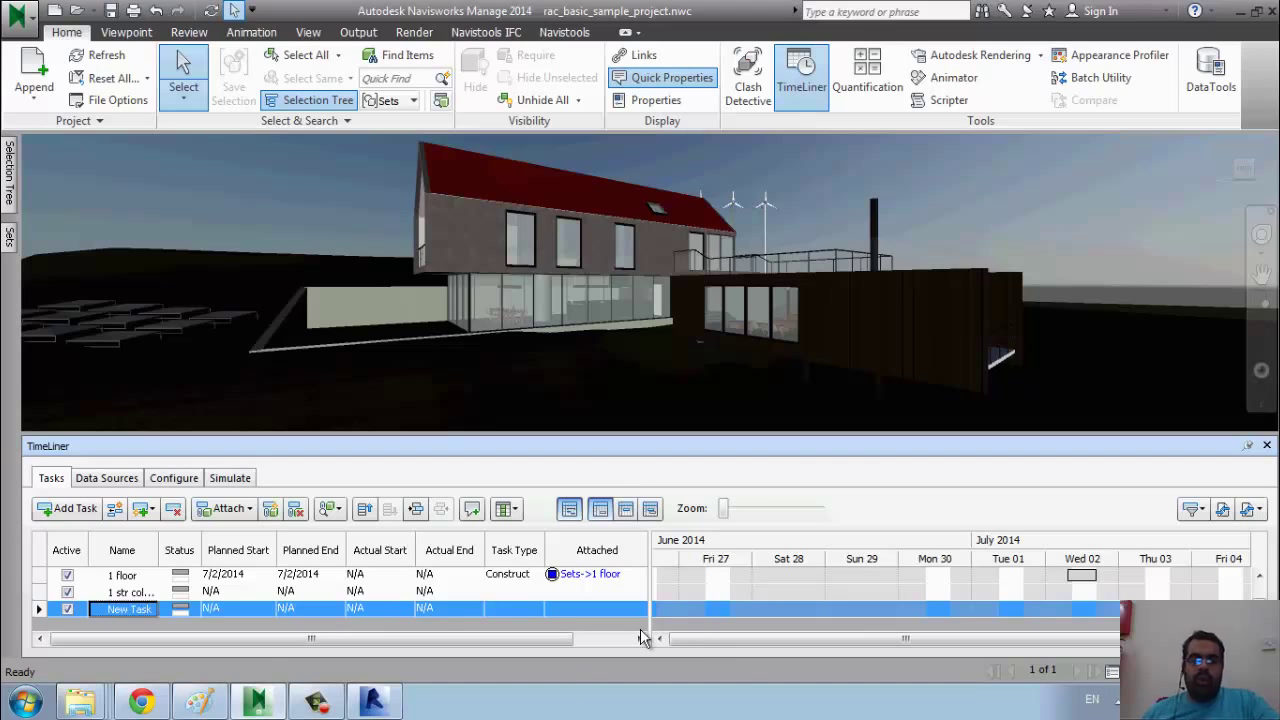
Set the planned start of the "1 str column" task to 7/4/2014.
left_click(138, 593)
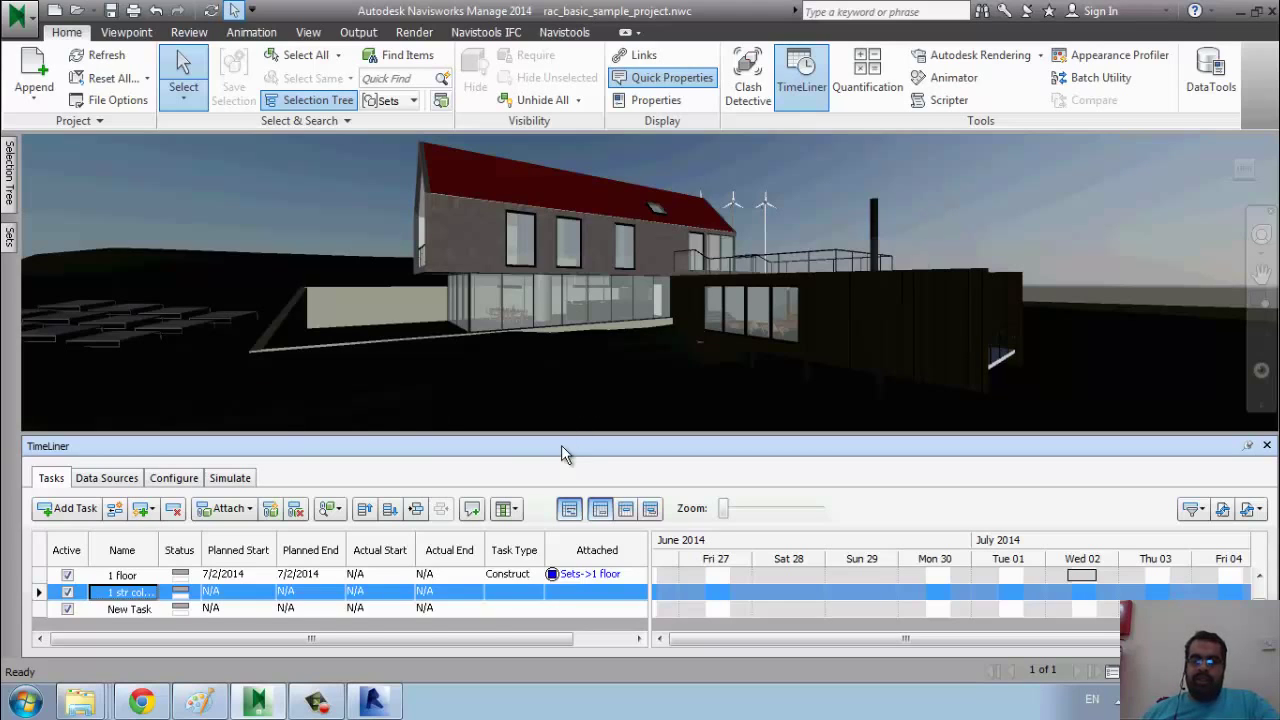
left_click(268, 596)
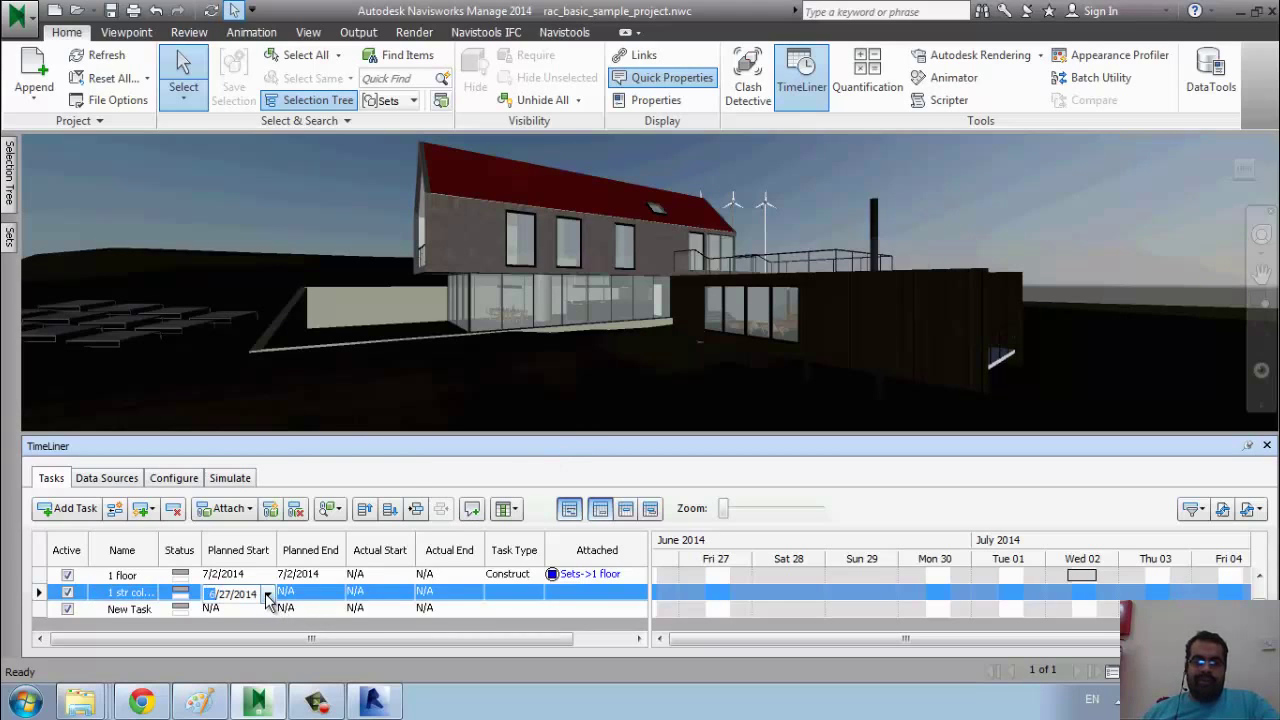
left_click(268, 594)
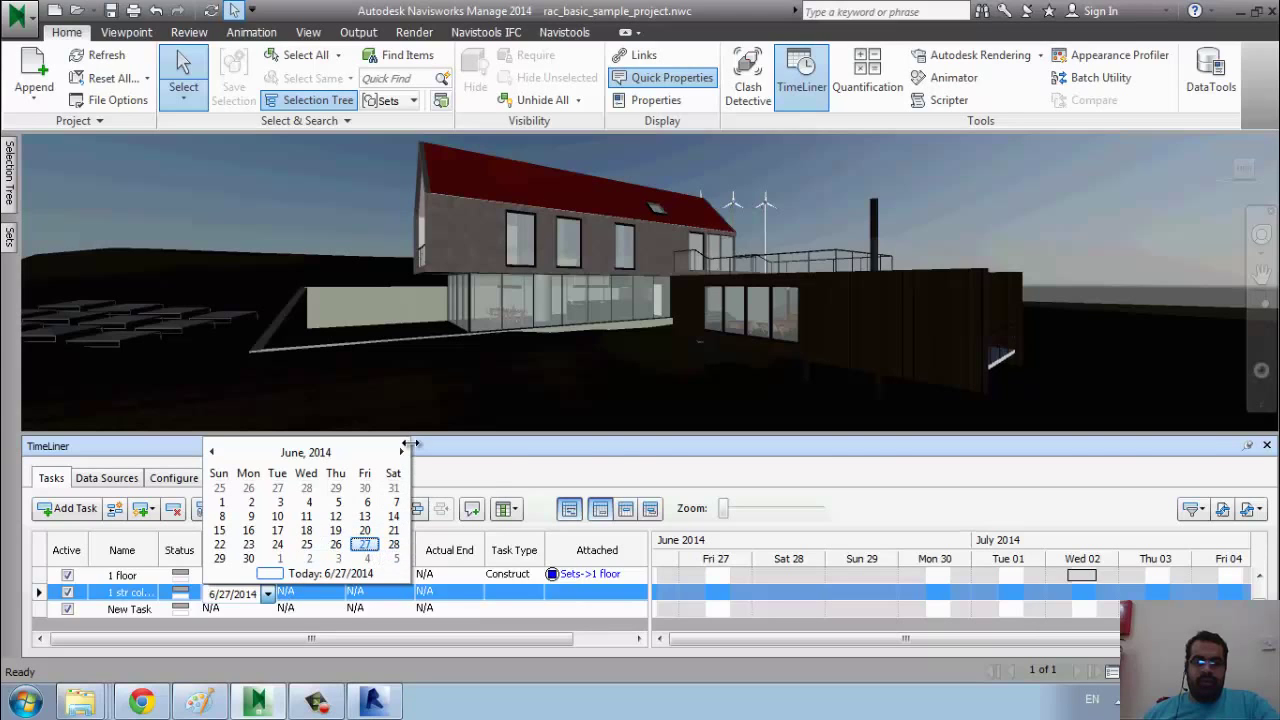
left_click(401, 451)
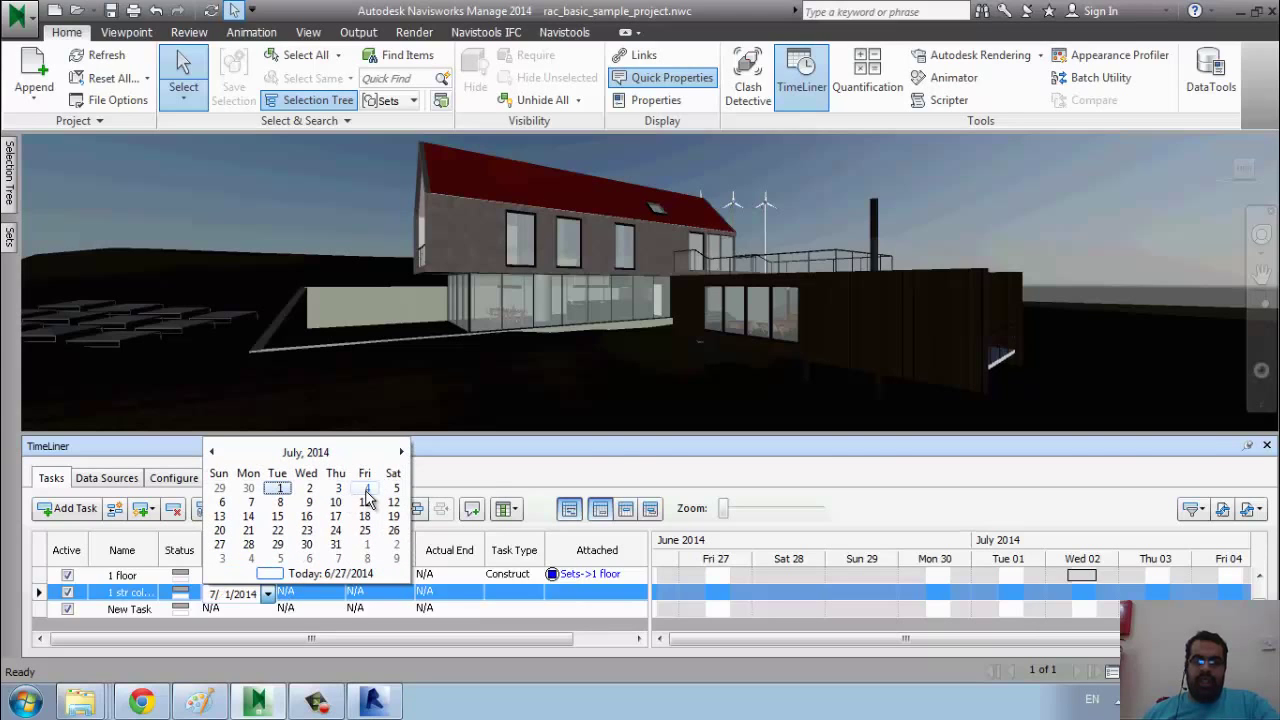
left_click(366, 490)
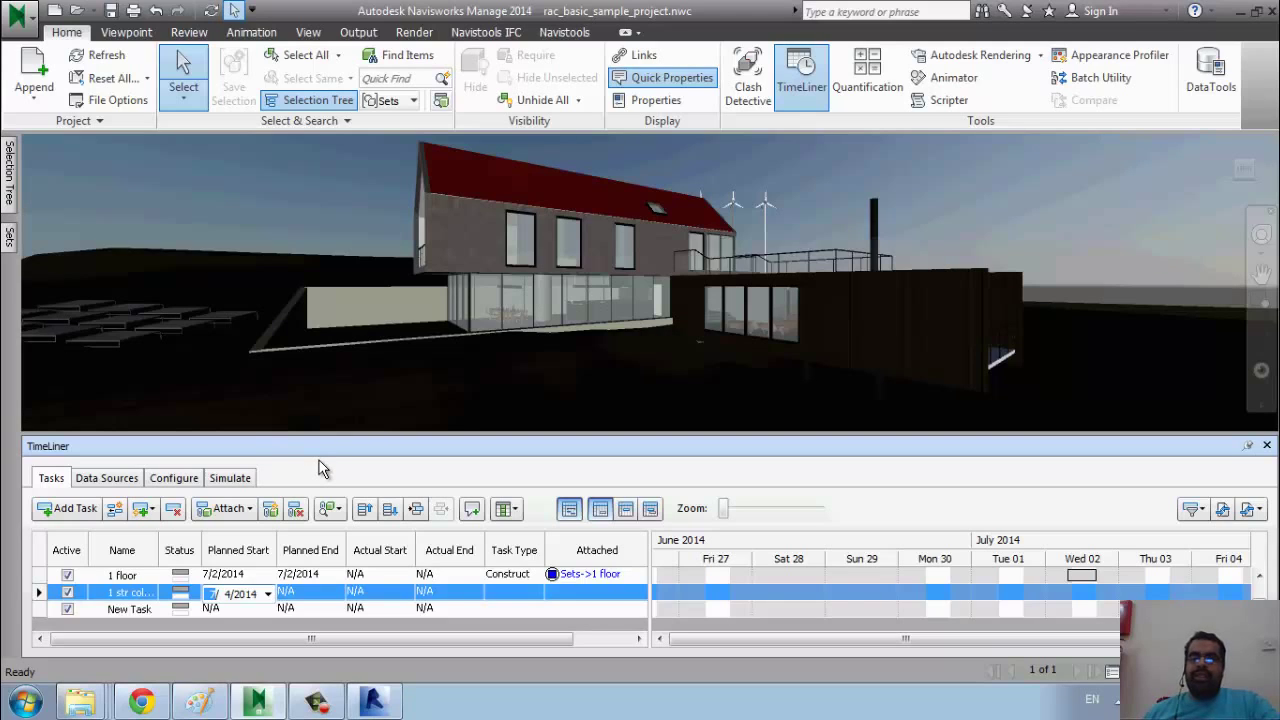
Set the planned end of the "1 str column" task to 7/8/2014.
left_click(340, 599)
left_click(337, 594)
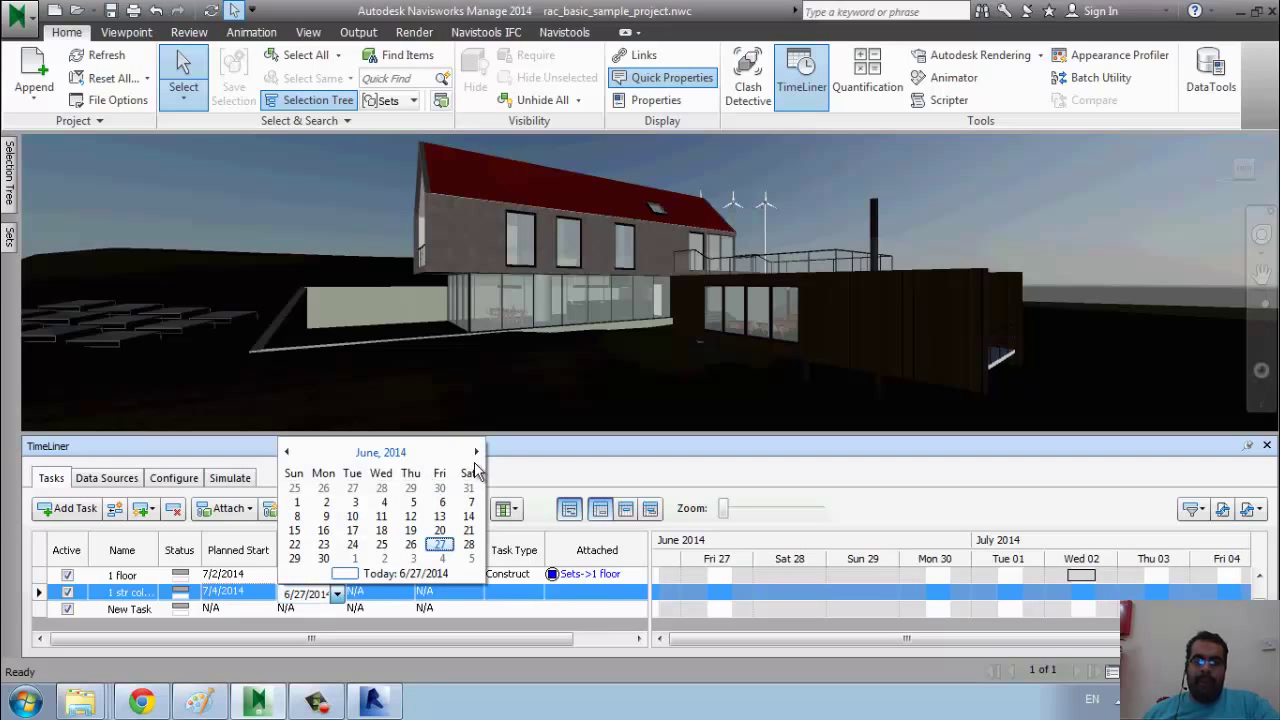
left_click(381, 452)
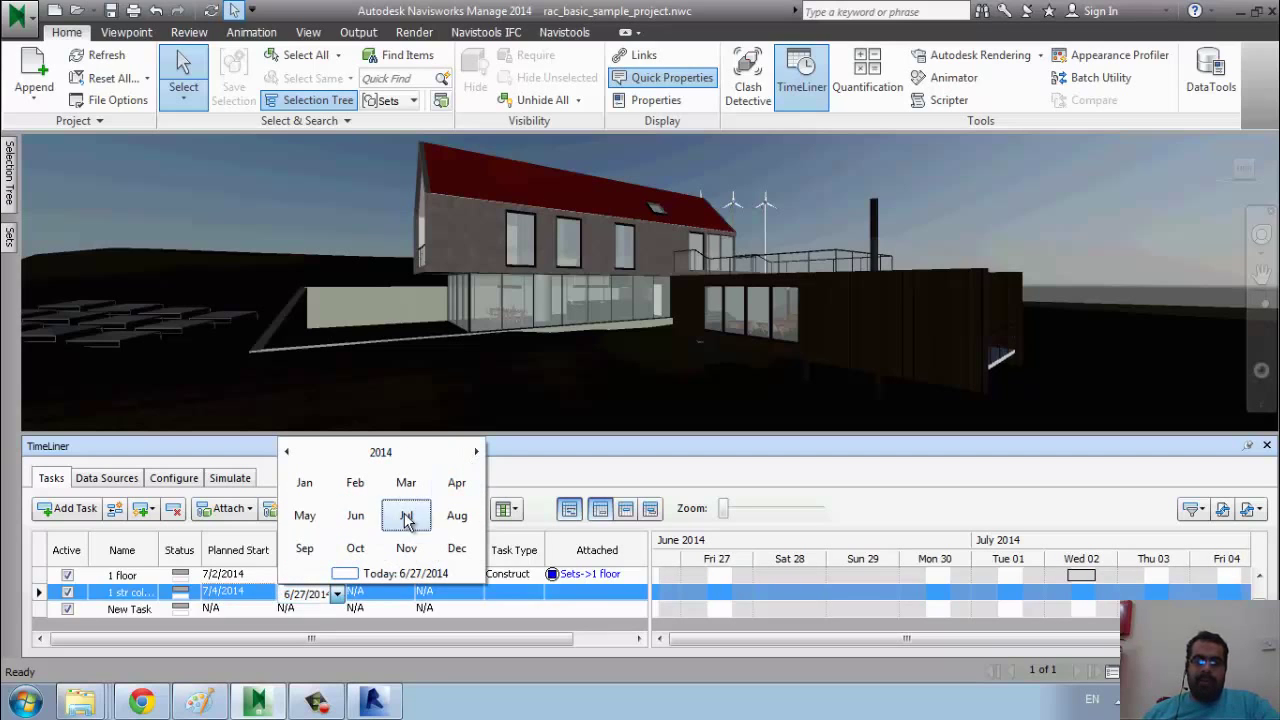
left_click(406, 515)
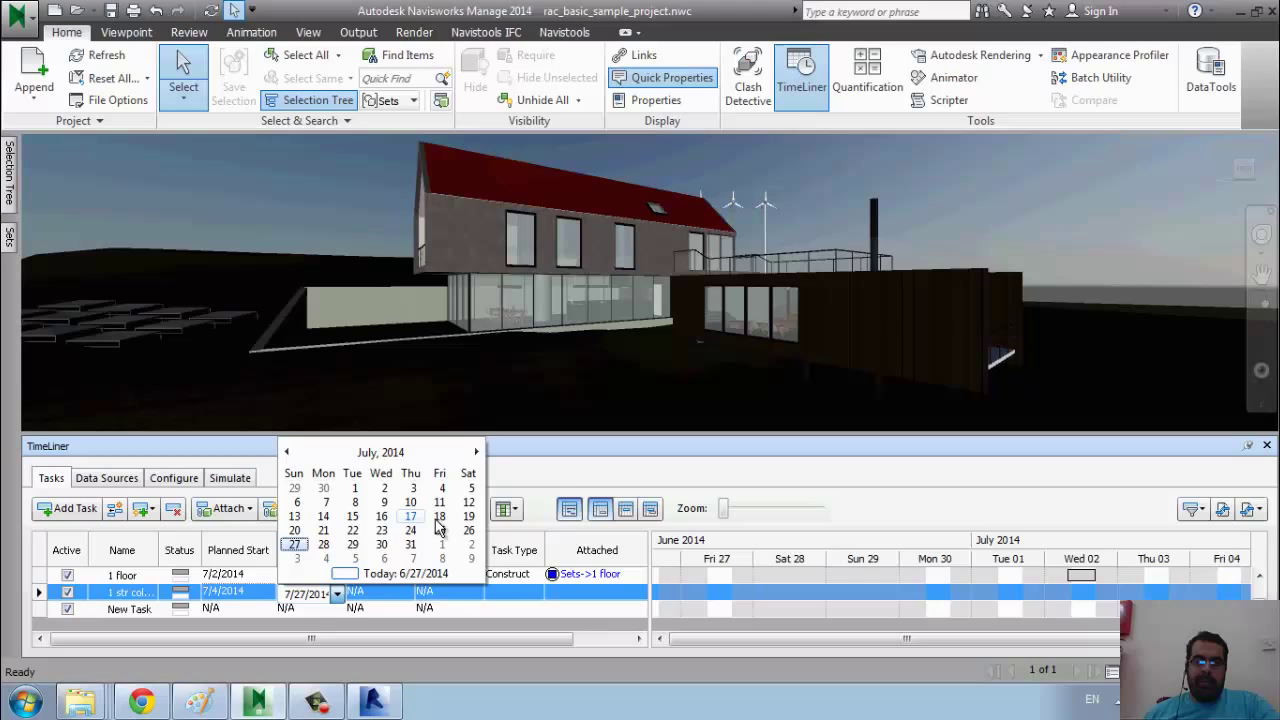
left_click(354, 502)
Attach the "1 str column" selection set to the "1 str column" task.
left_click(531, 596)
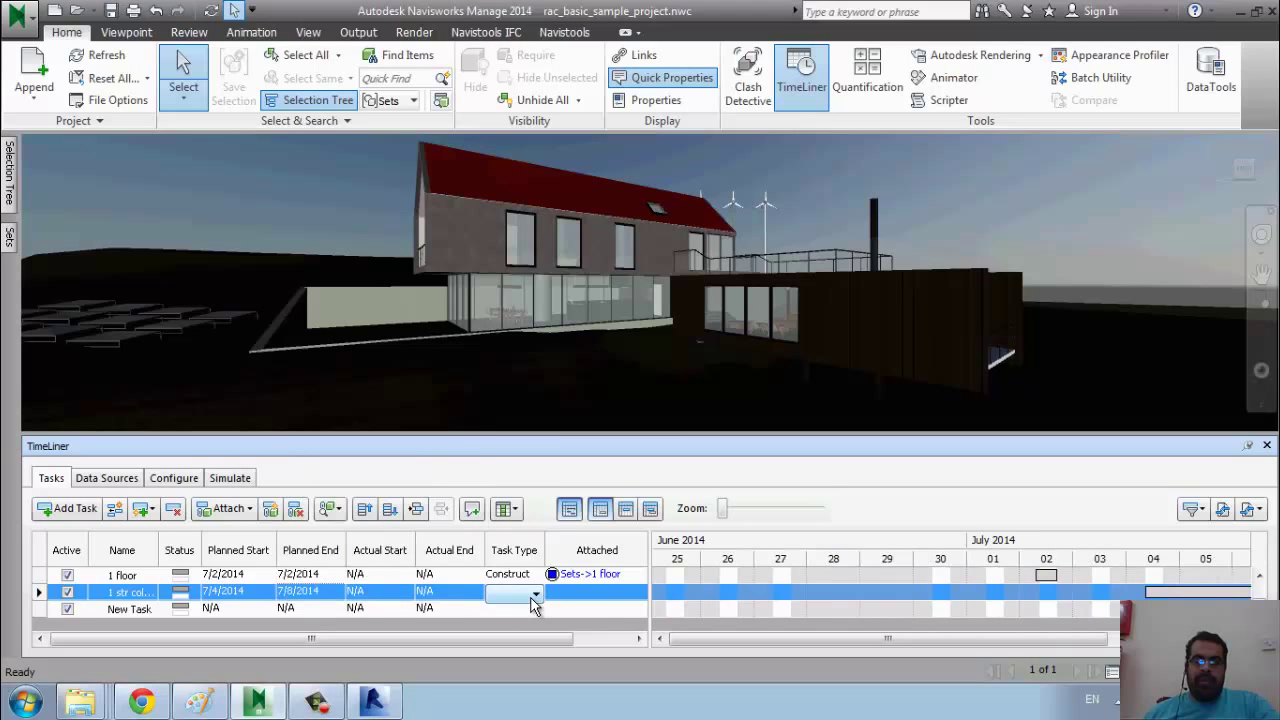
left_click(574, 596)
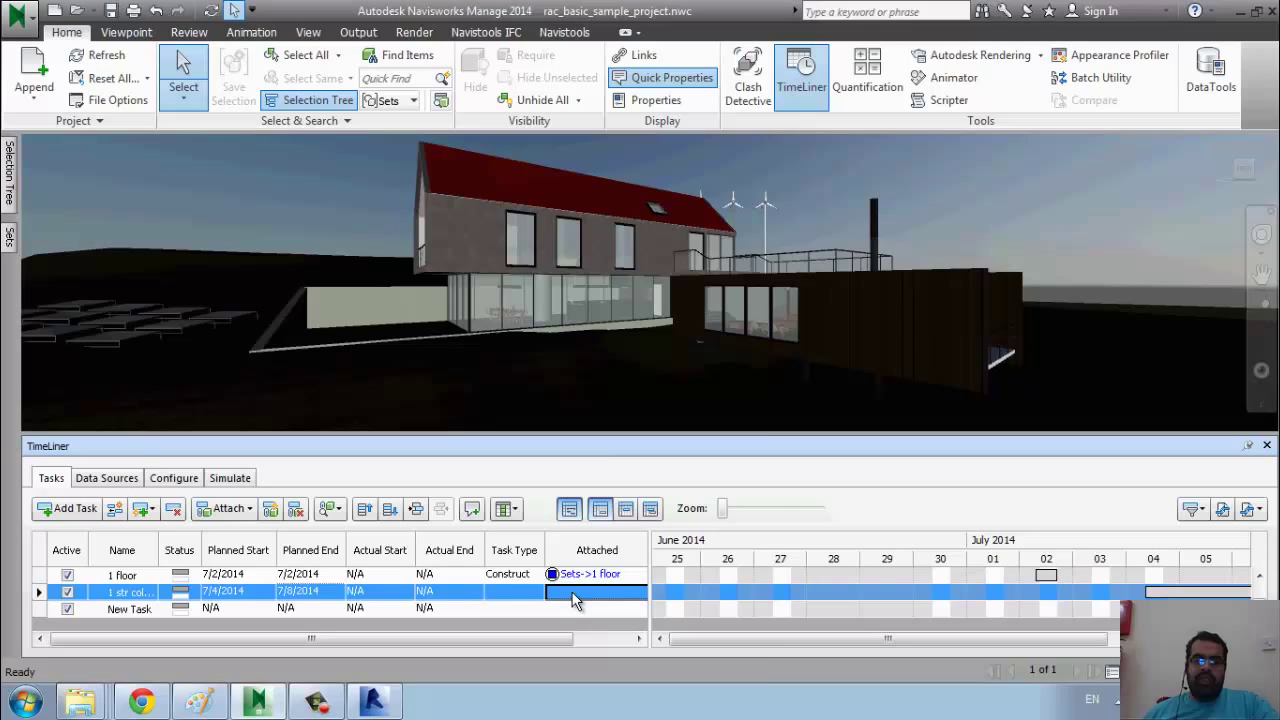
right_click(574, 598)
mouse_move(764, 469)
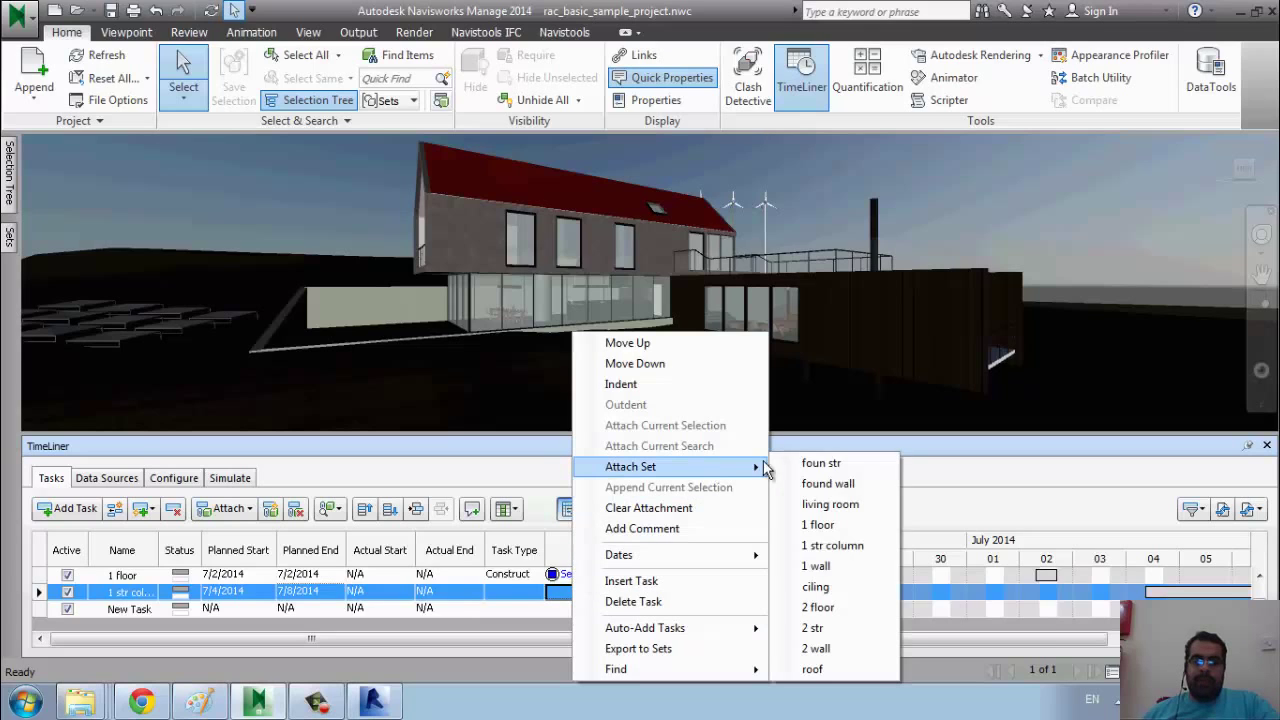
left_click(866, 556)
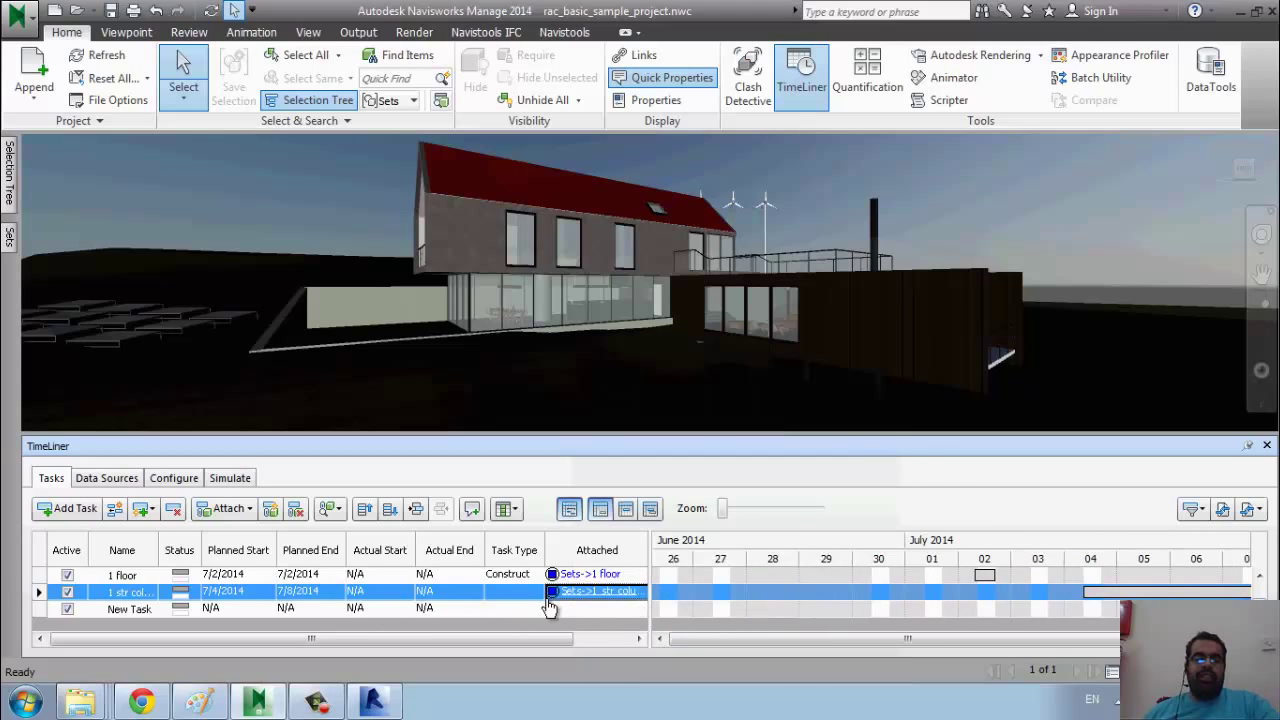
Set the simulation's end date to 7/16/2014 in the simulation settings and play the simulation.
left_click(240, 478)
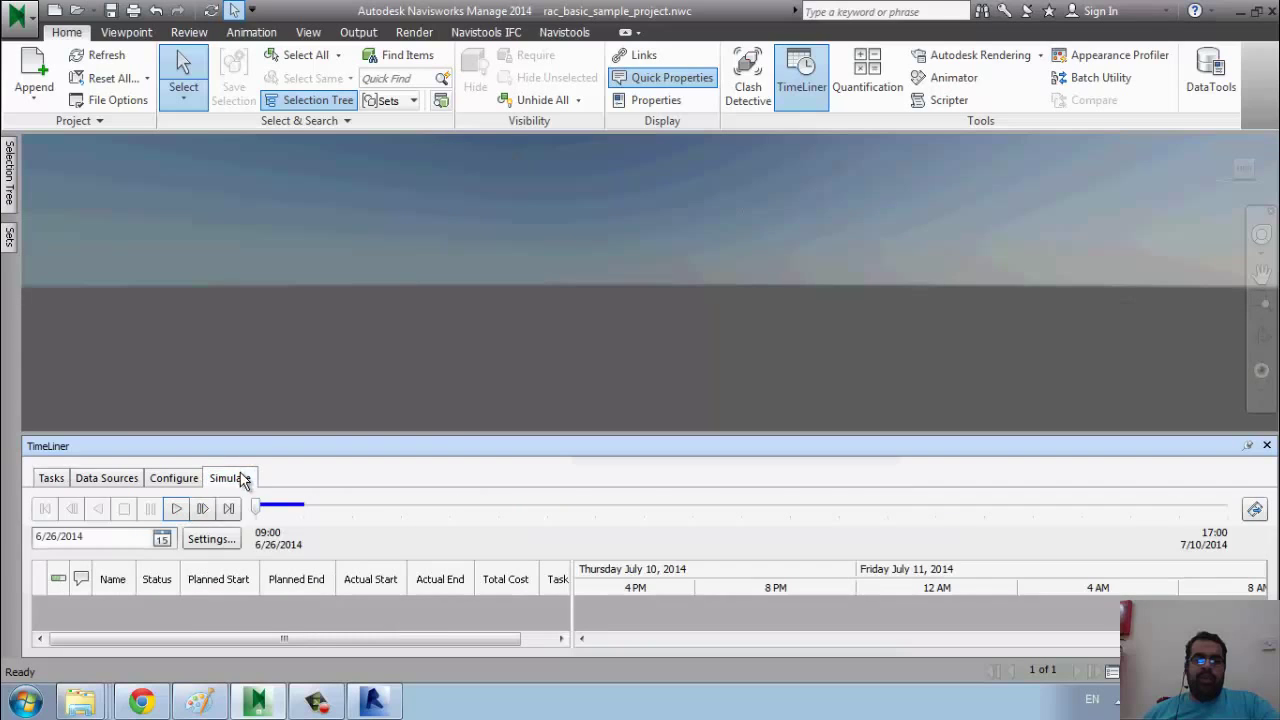
left_click(208, 540)
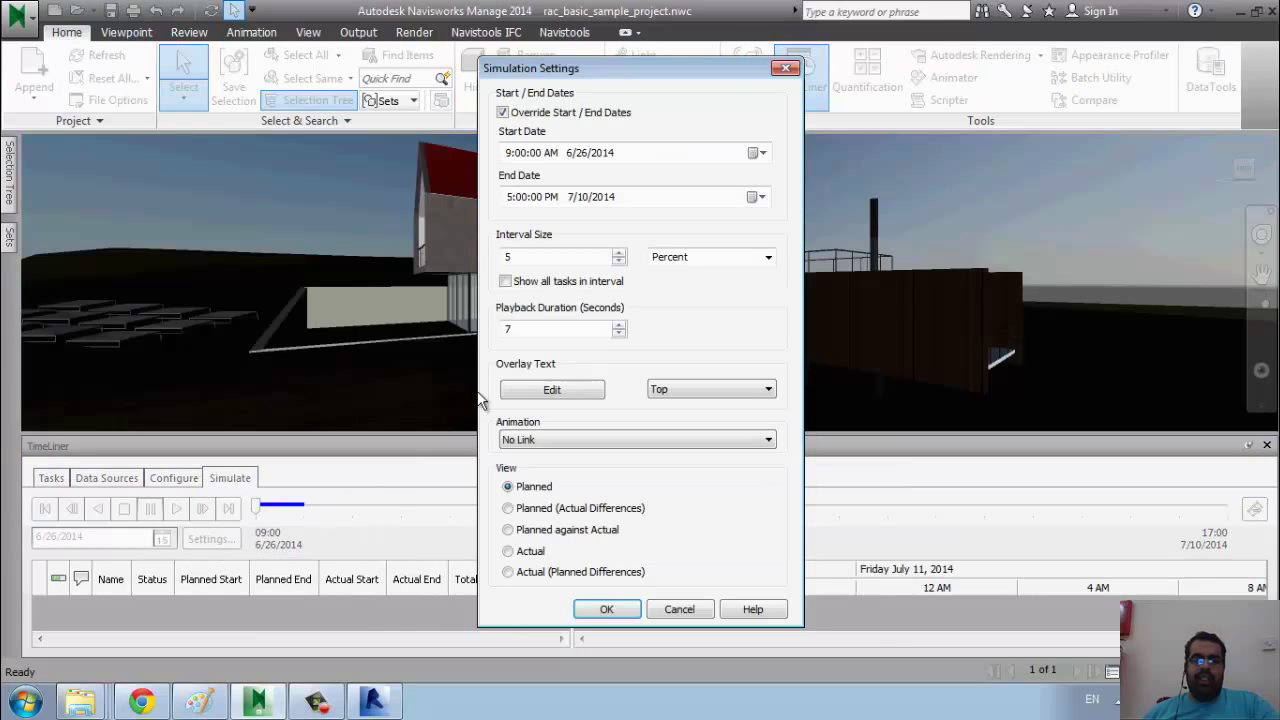
left_click(760, 199)
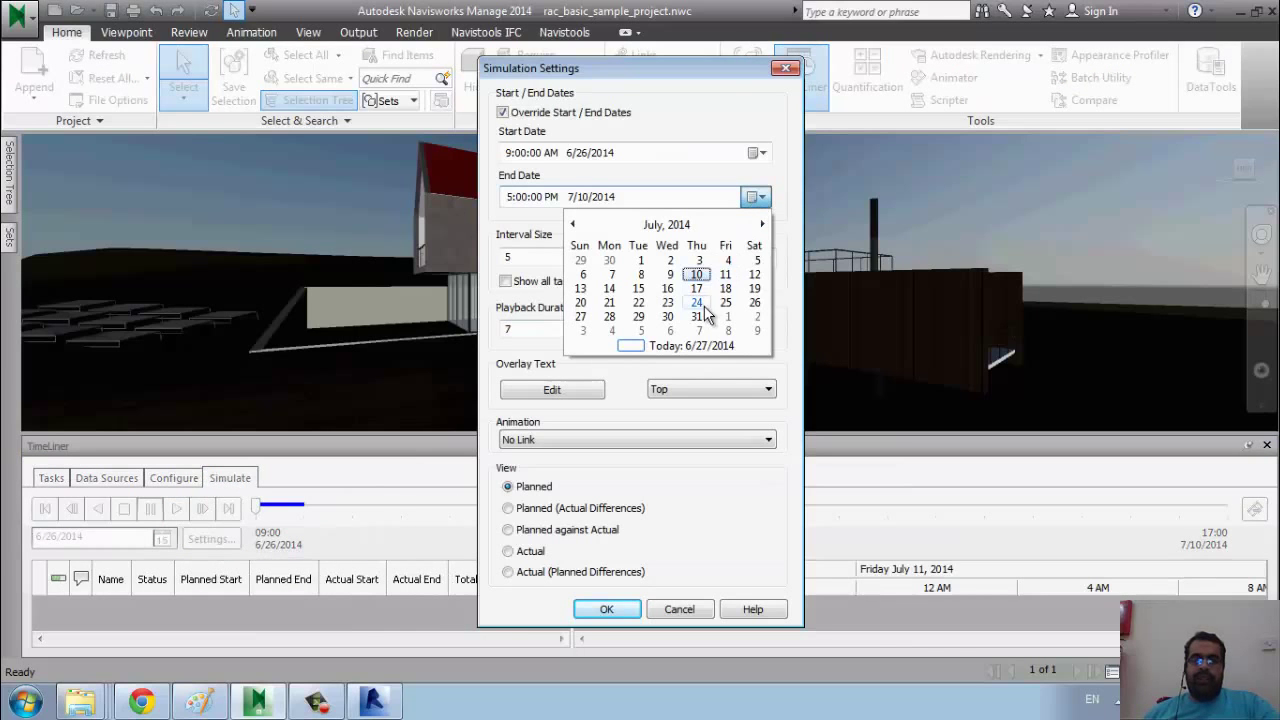
left_click(667, 288)
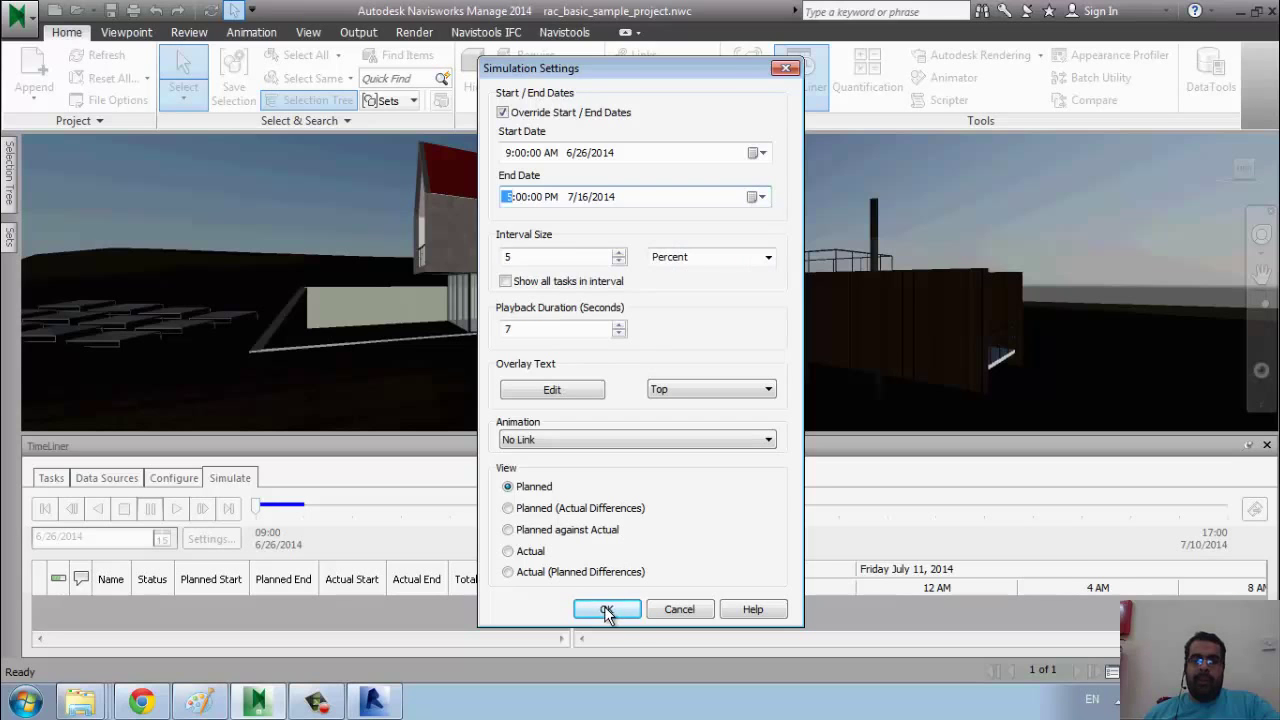
left_click(607, 609)
left_click(177, 509)
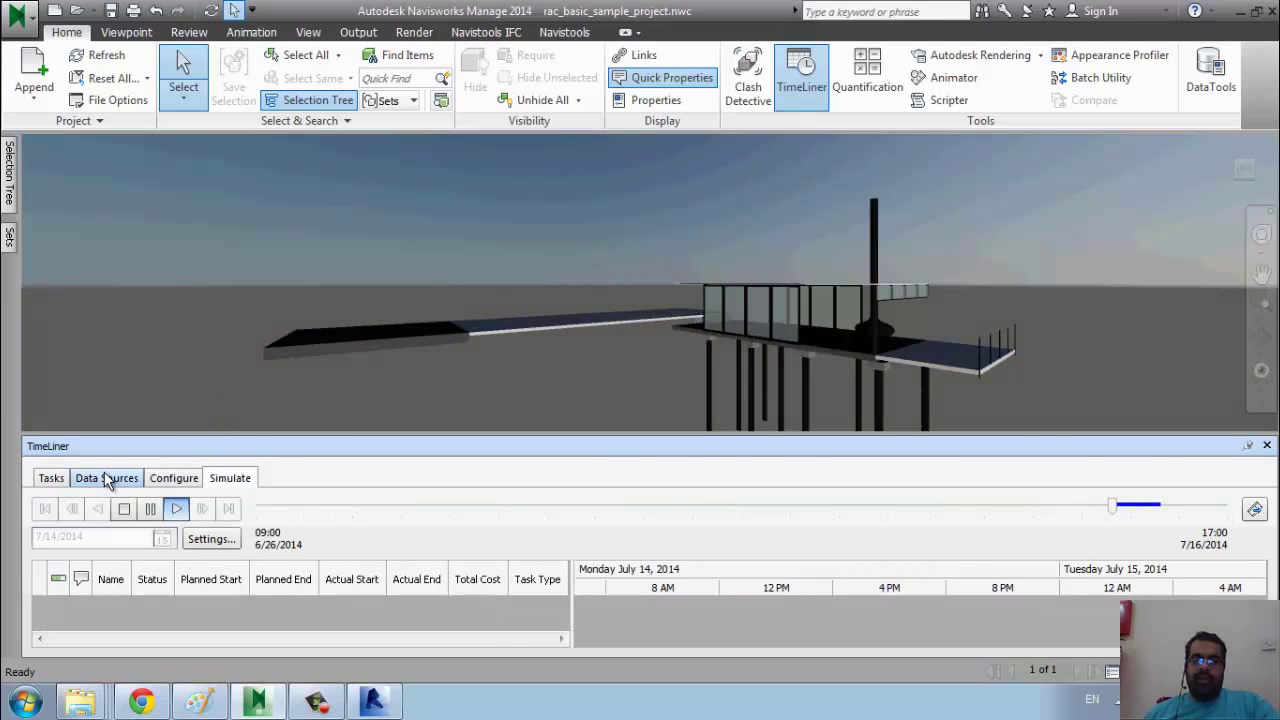
Return to the TimeLiner task list and set the task type of "1 str column" to Construct.
left_click(51, 478)
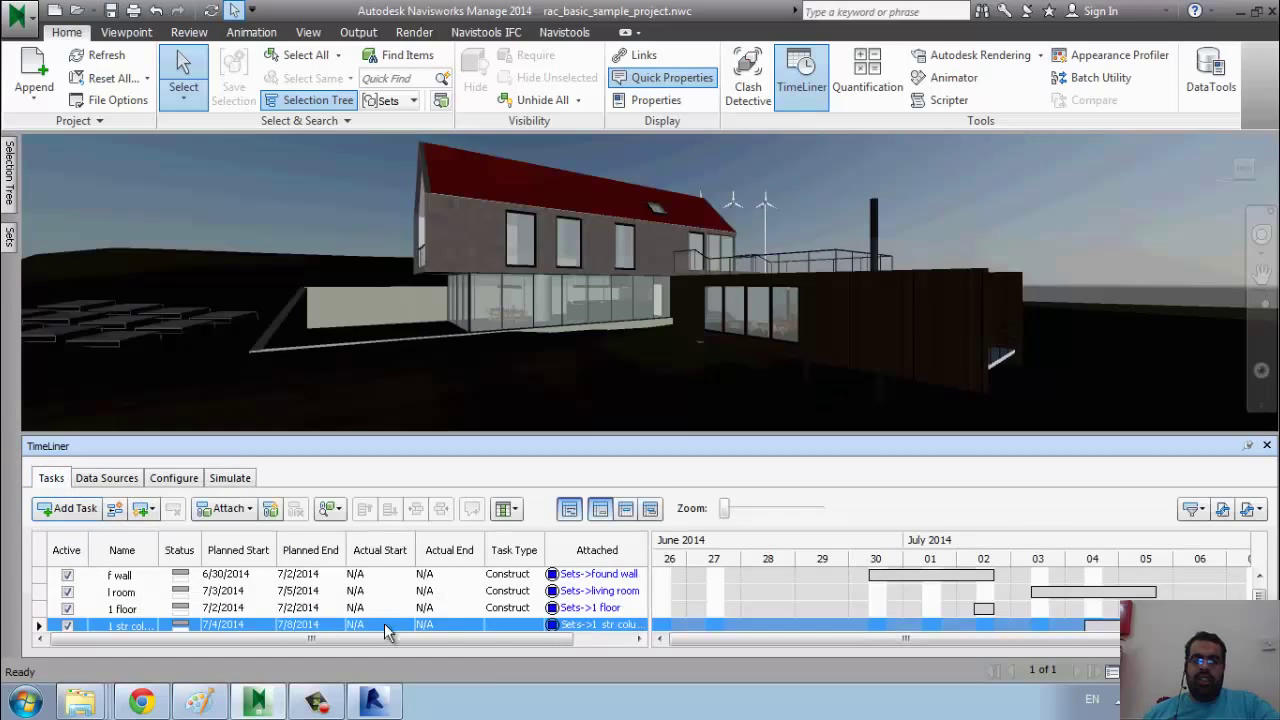
left_click(510, 628)
left_click(534, 611)
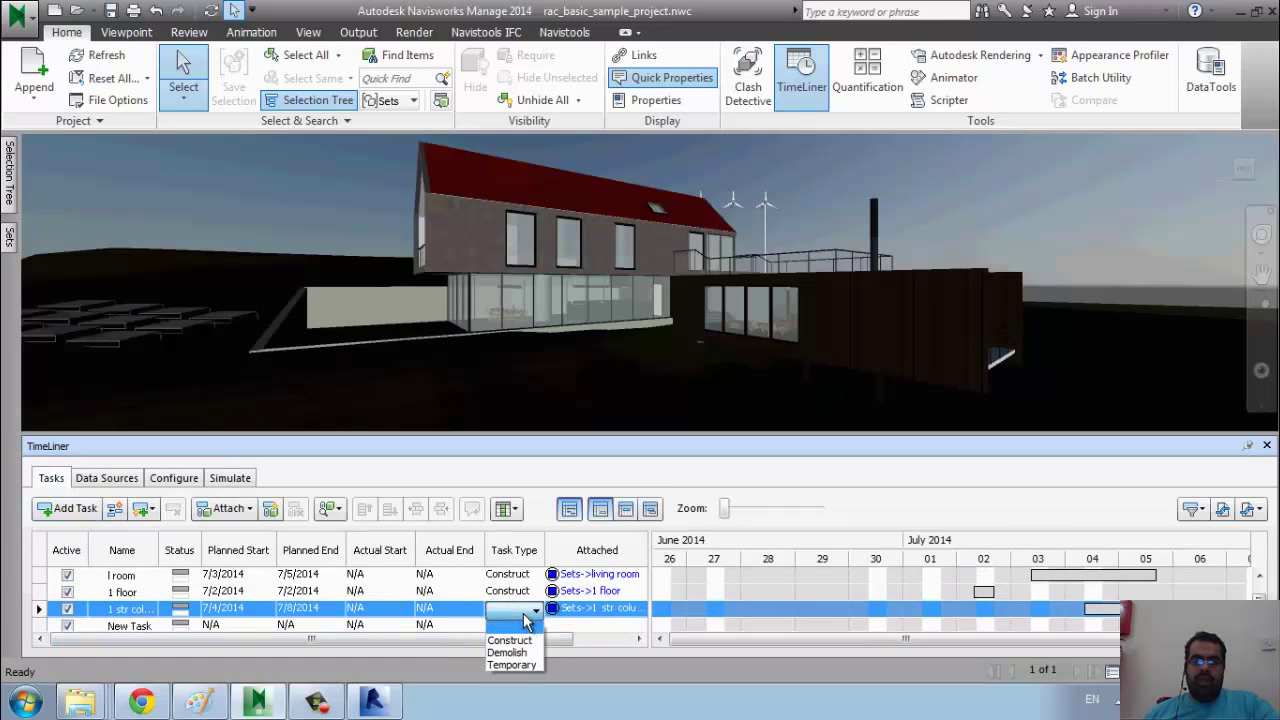
left_click(507, 640)
Play the construction simulation again and go back to the TimeLiner task list.
left_click(232, 479)
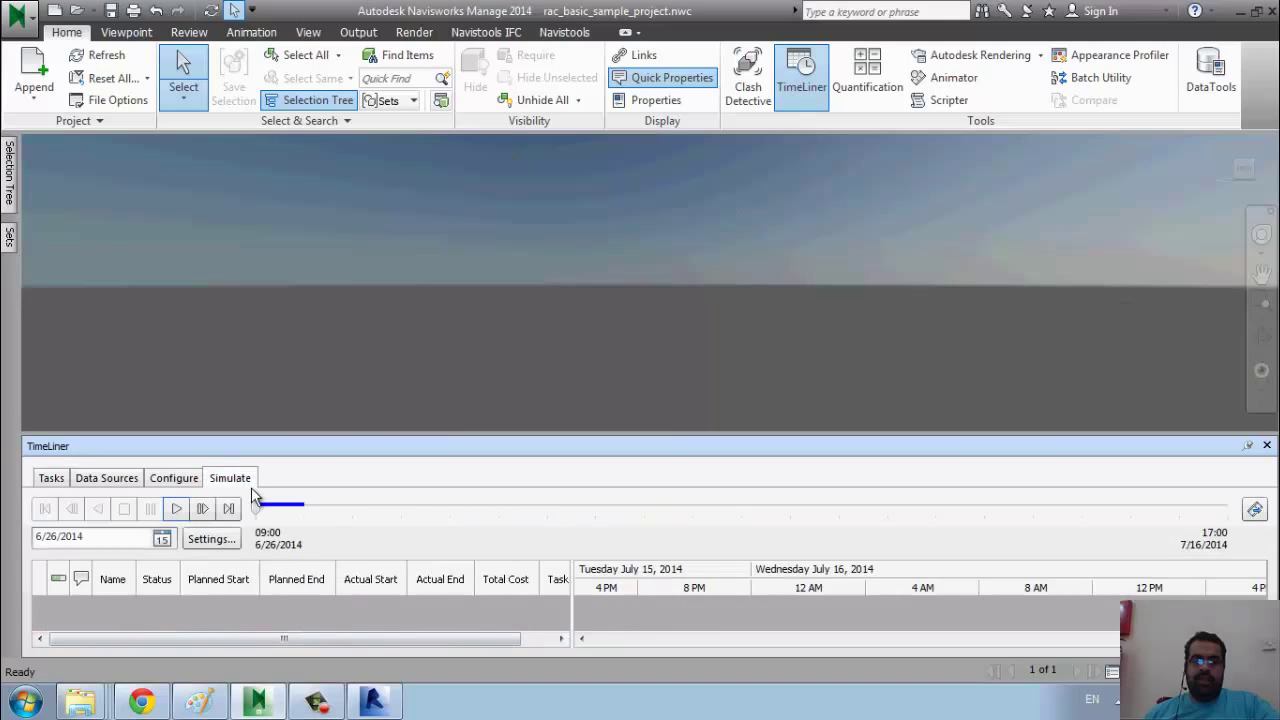
left_click(176, 509)
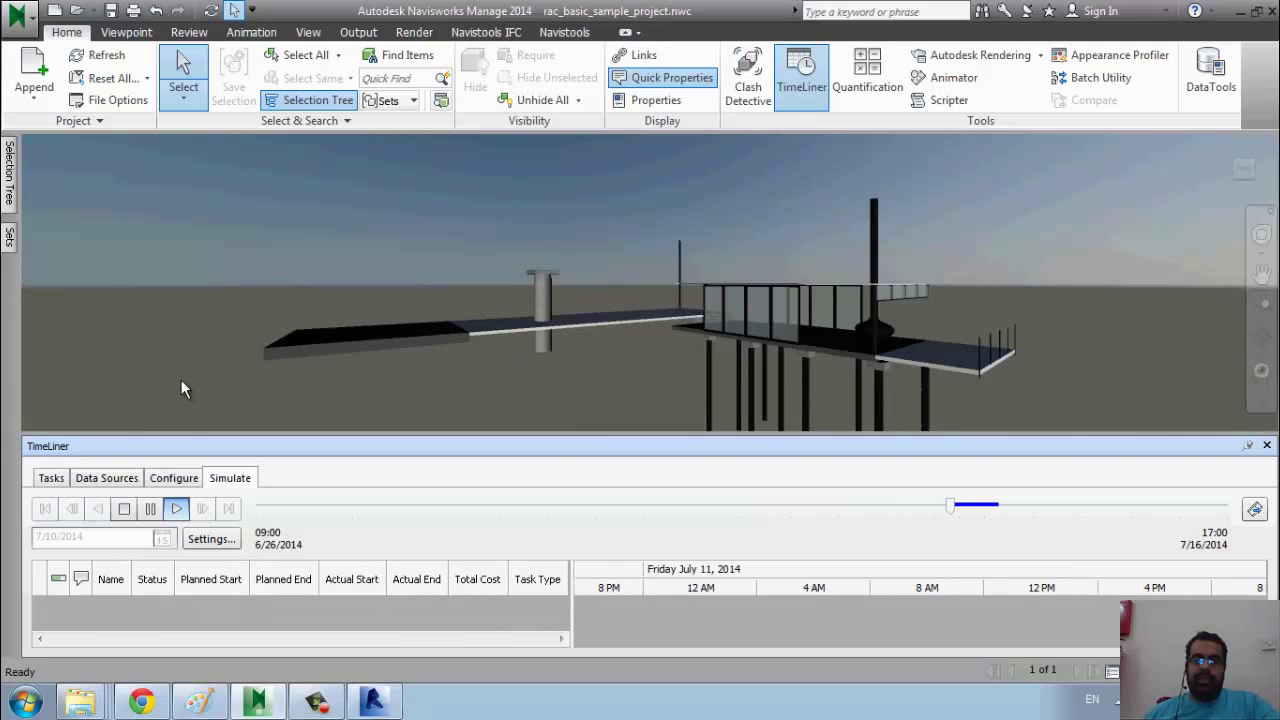
left_click(52, 478)
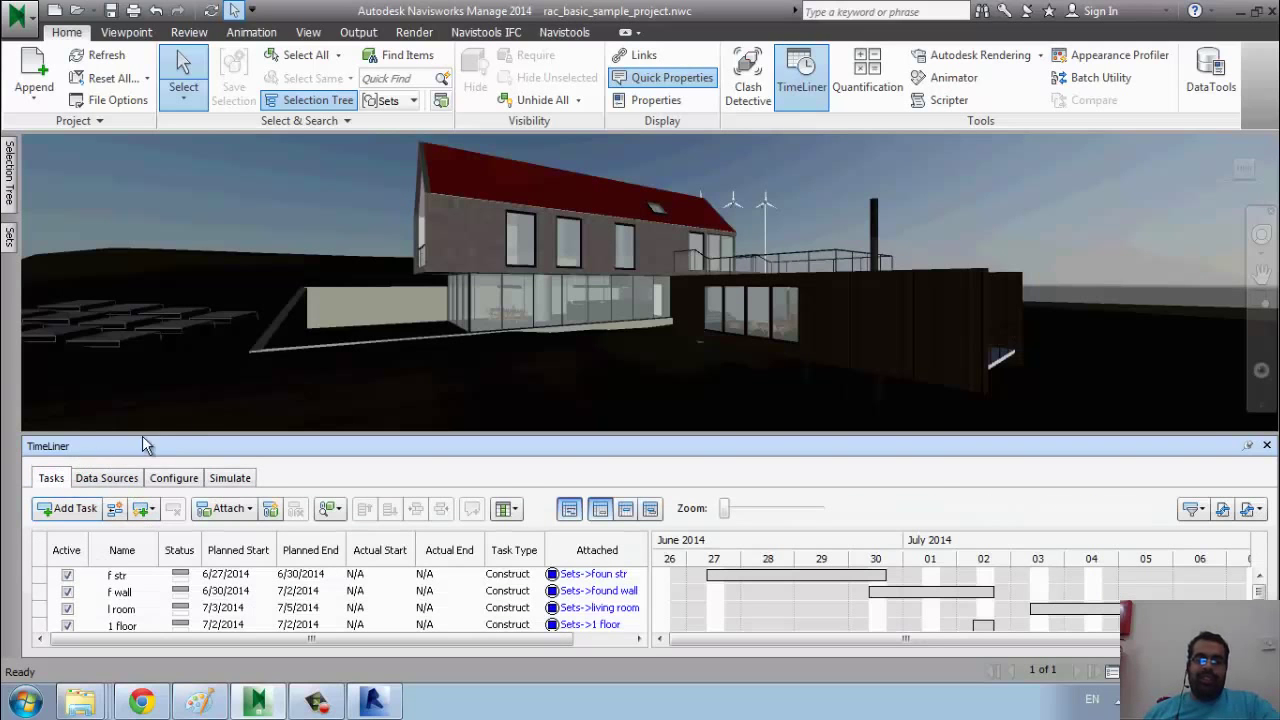
middle_click_drag(586, 262, 545, 298)
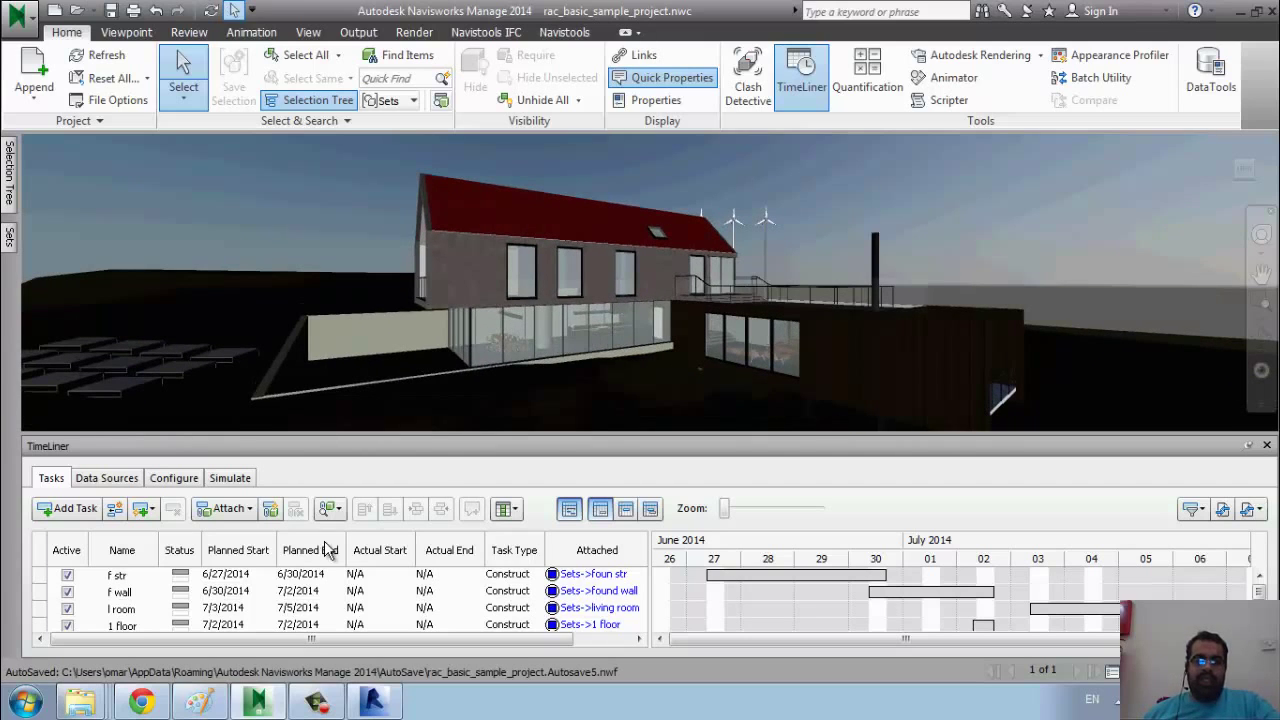
left_click(9, 240)
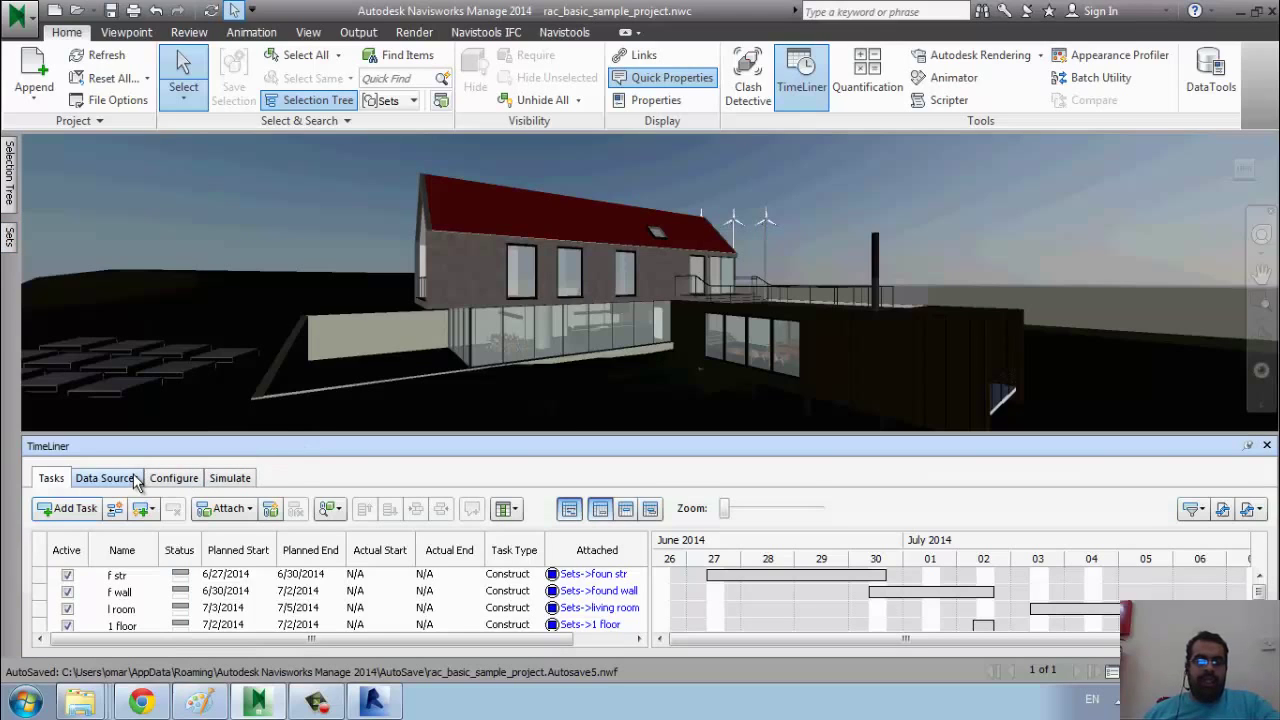
Add a Microsoft Project MPX data source to TimeLiner from the file BIM PROGRAM.mpx.
left_click(106, 478)
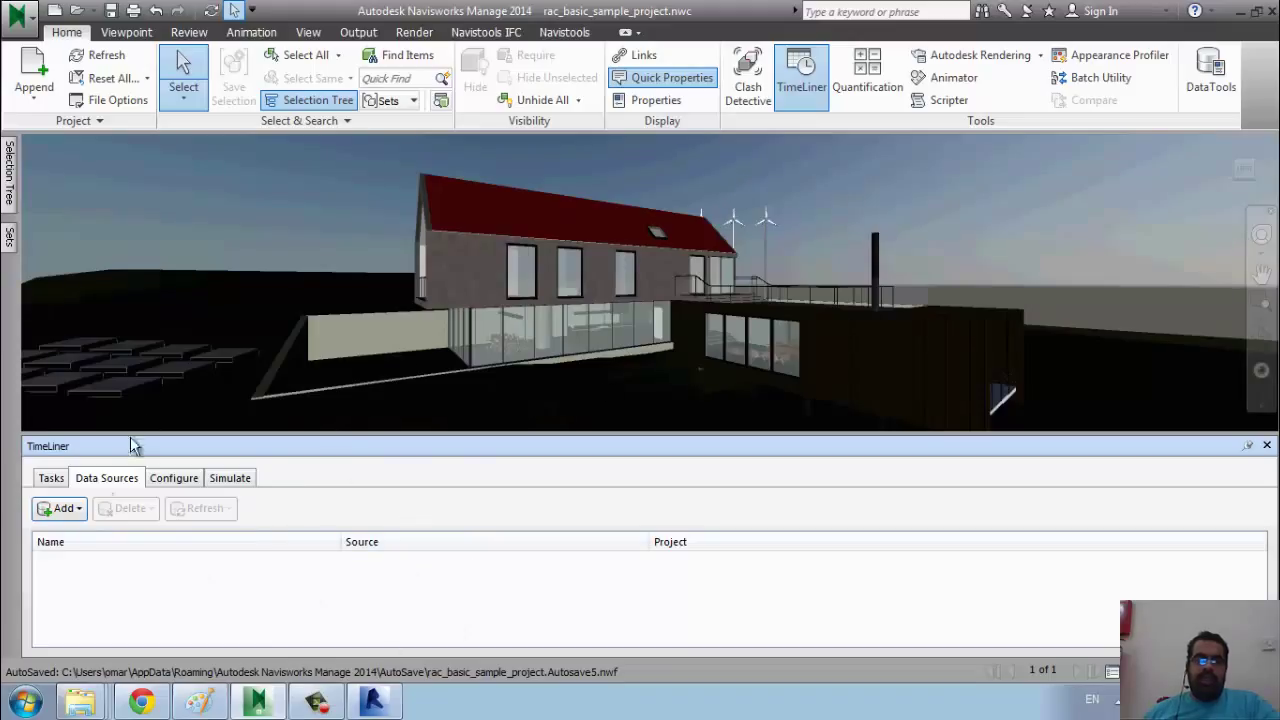
left_click(57, 510)
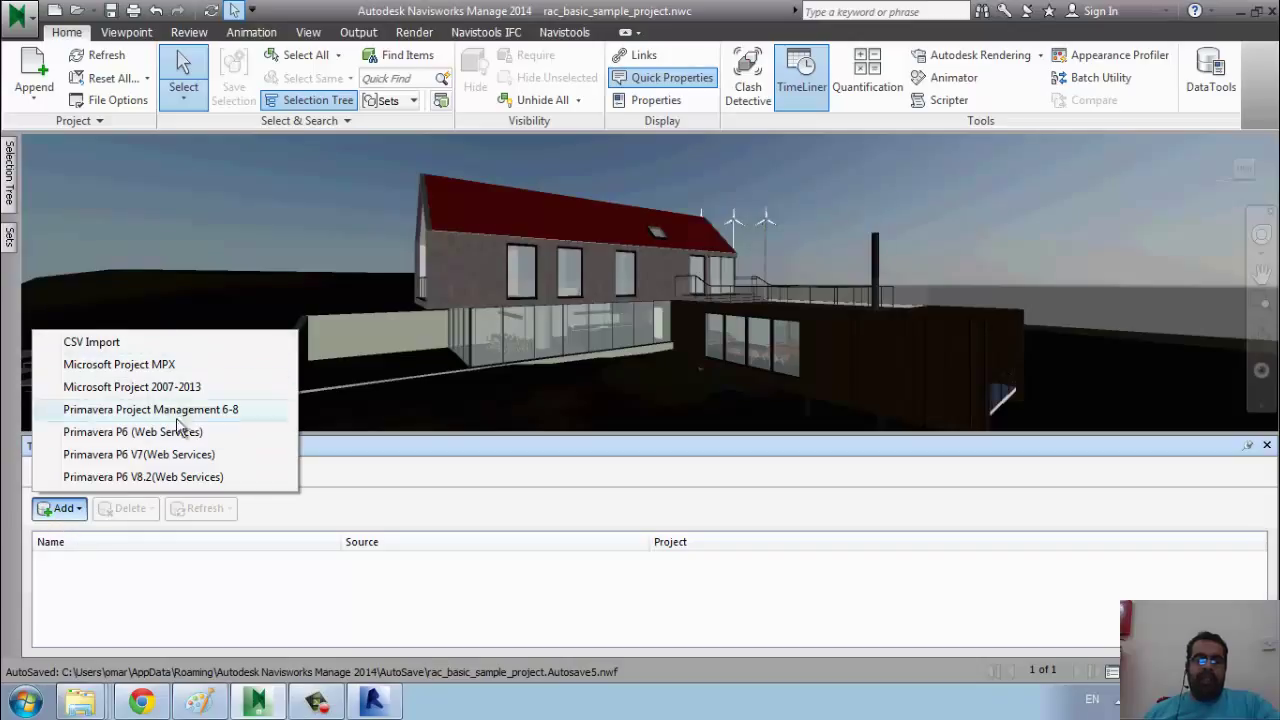
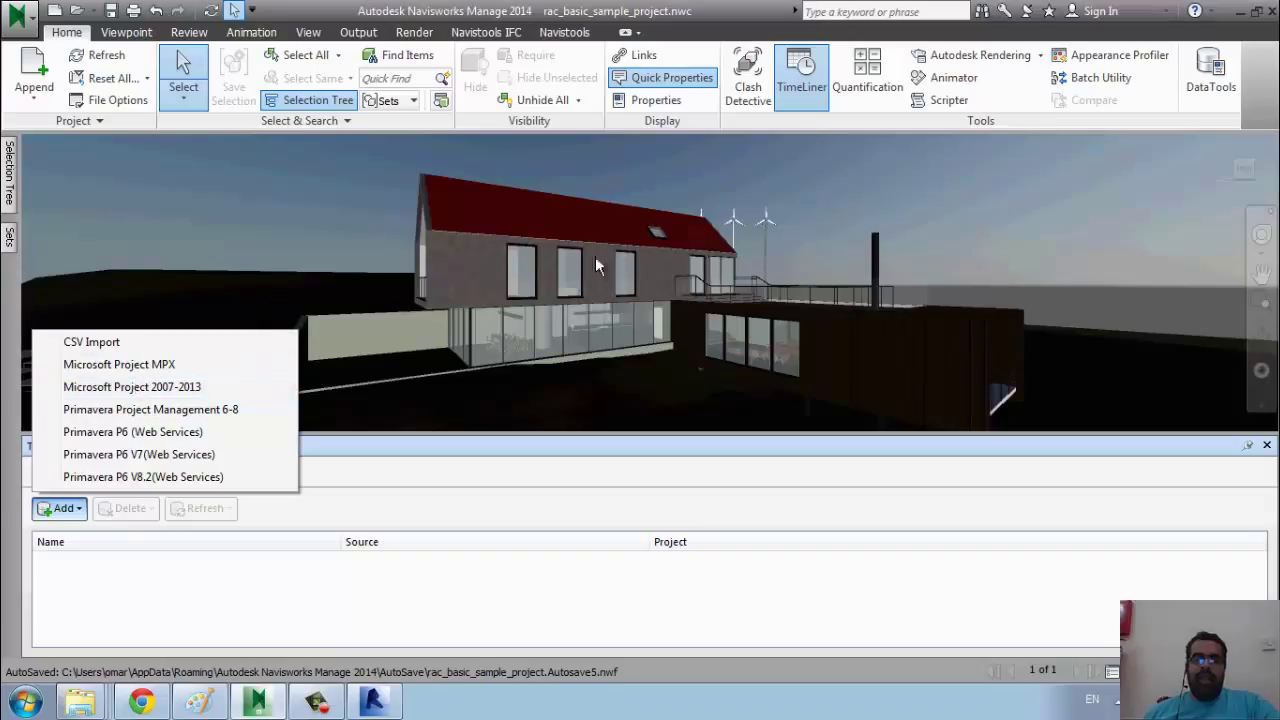
left_click(156, 366)
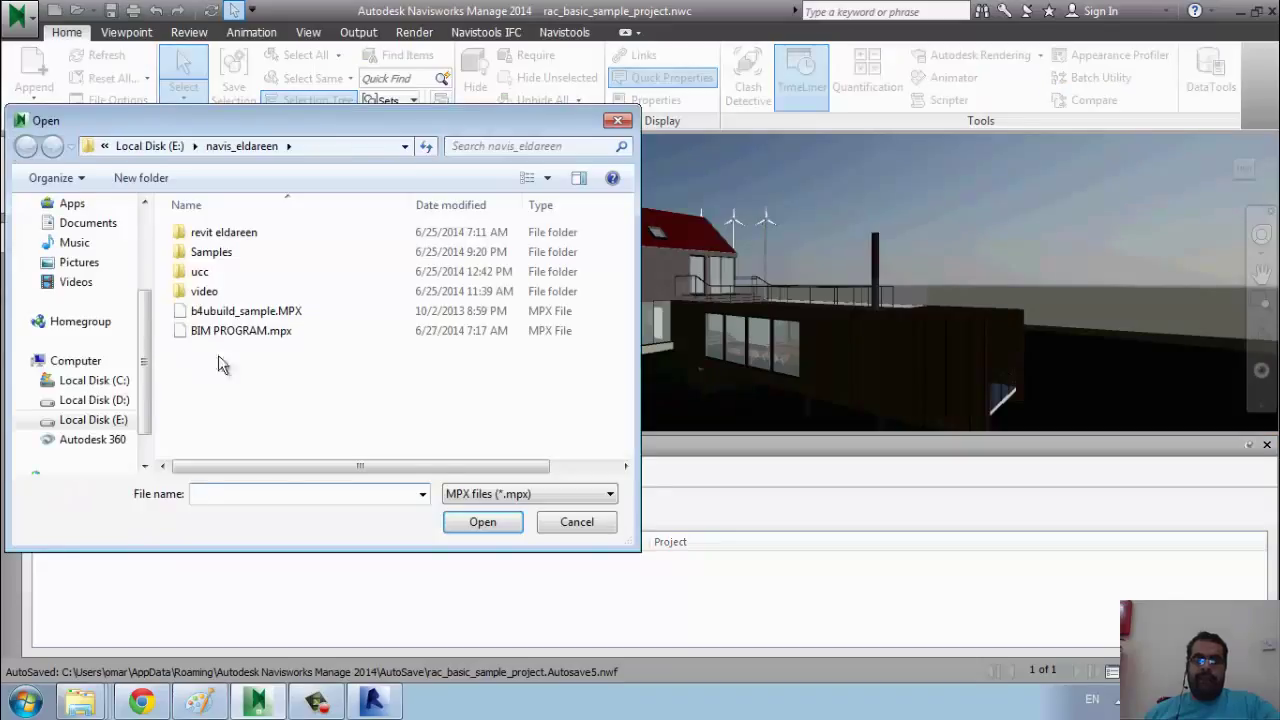
left_click(288, 333)
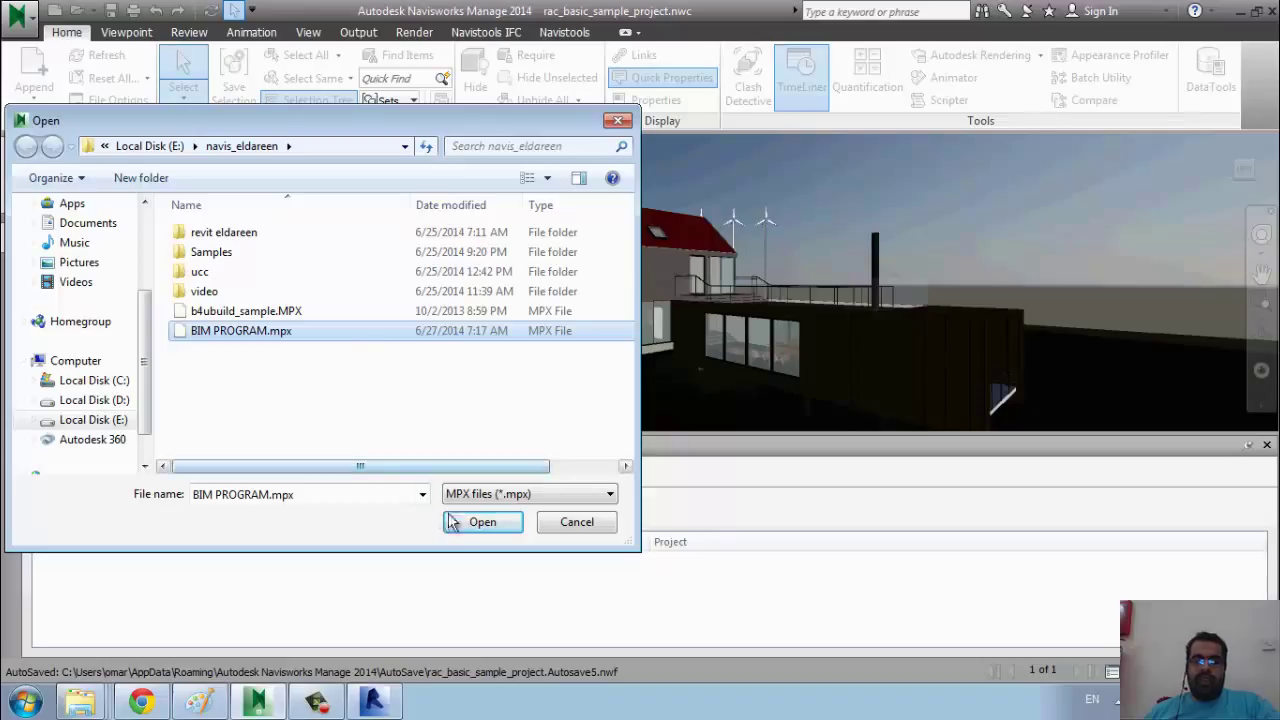
left_click(340, 311)
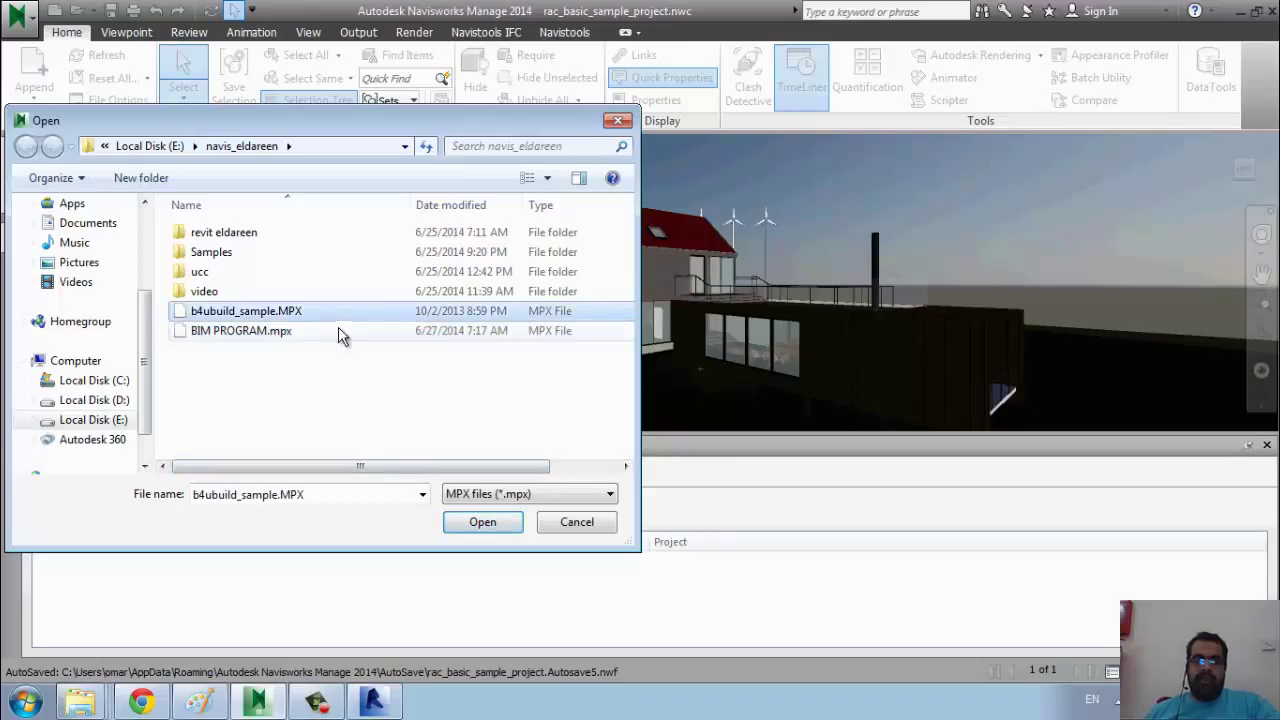
left_click(343, 333)
left_click(483, 523)
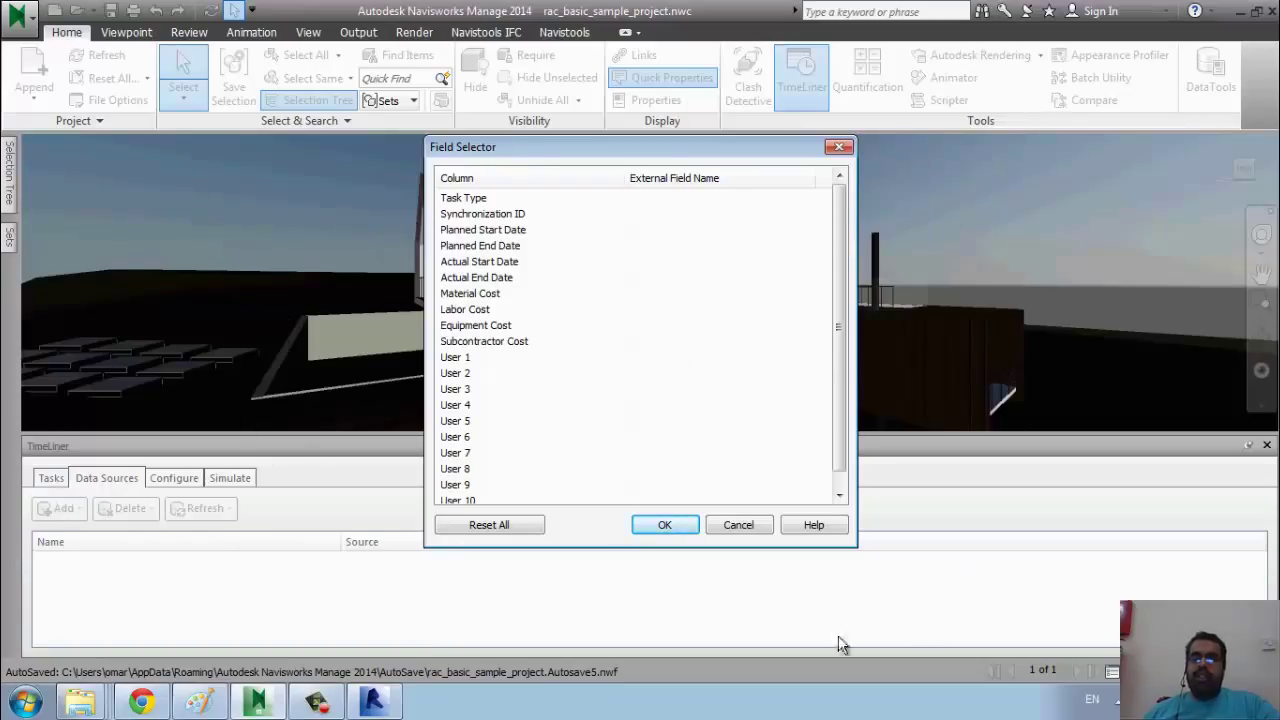
Map the Planned Start Date column to the external field Start in the Field Selector.
left_click(520, 235)
left_click(791, 236)
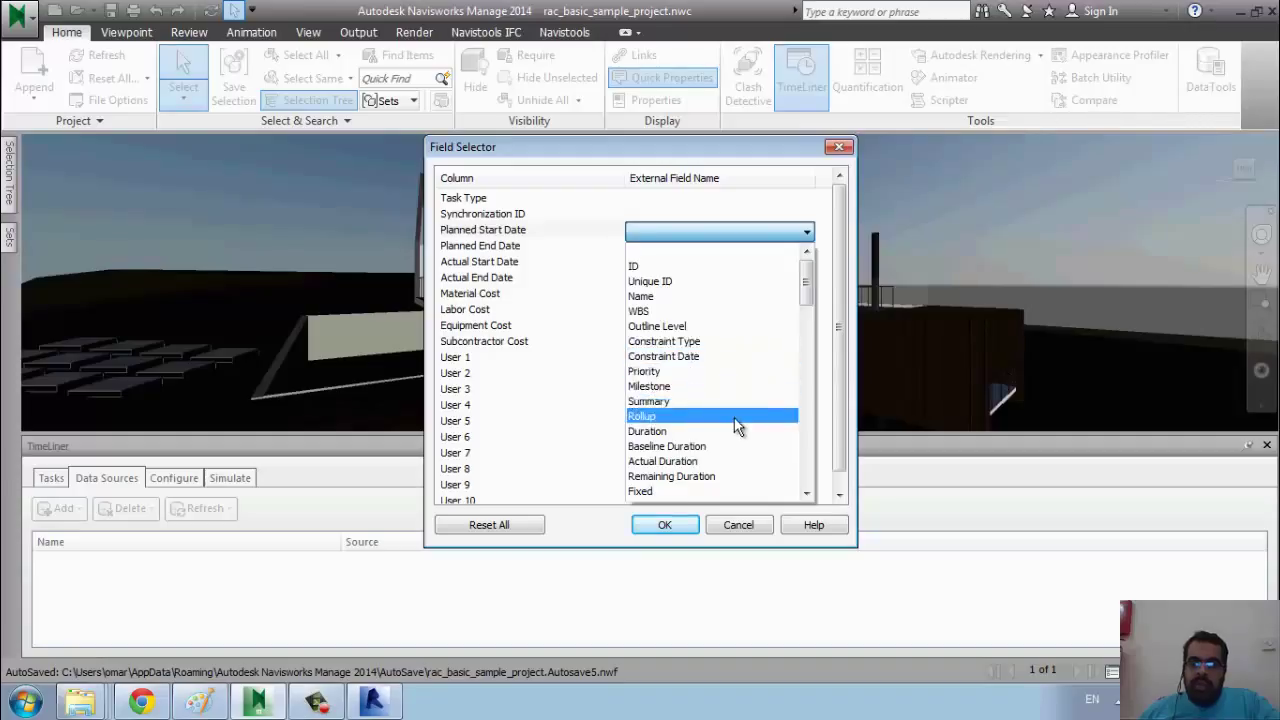
scroll(734, 417, "down", 1)
key("s")
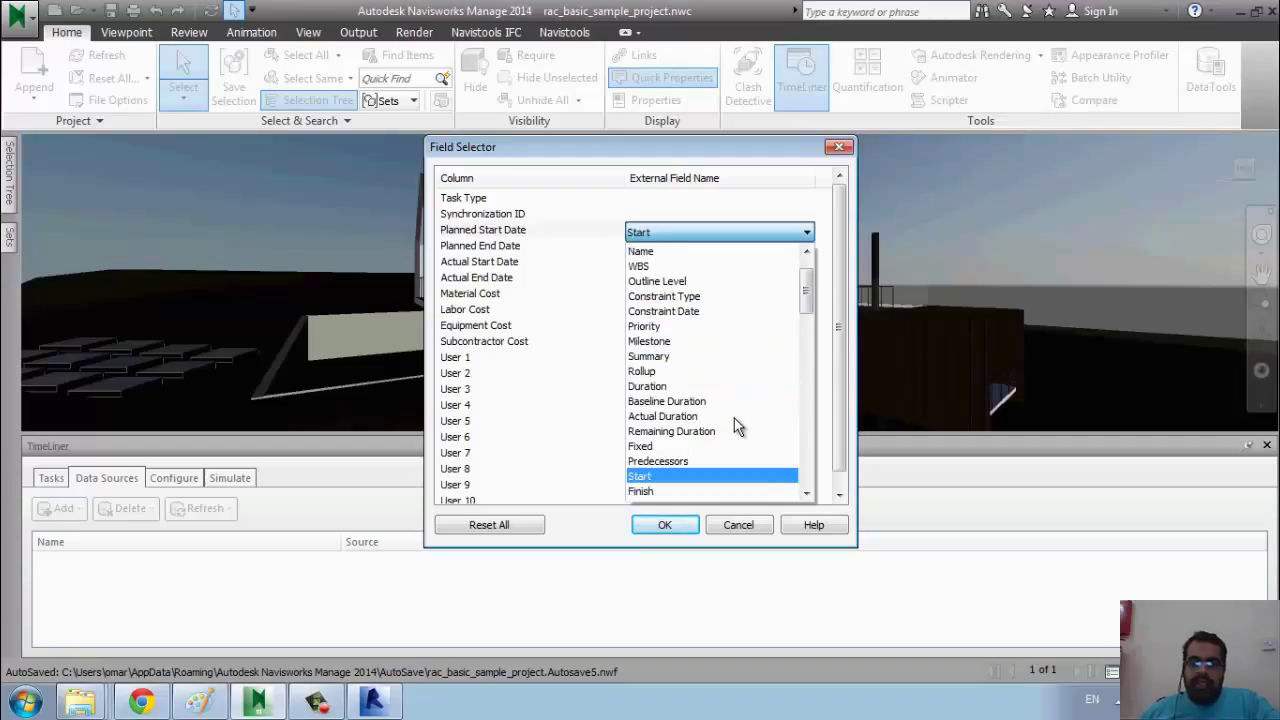
left_click(704, 477)
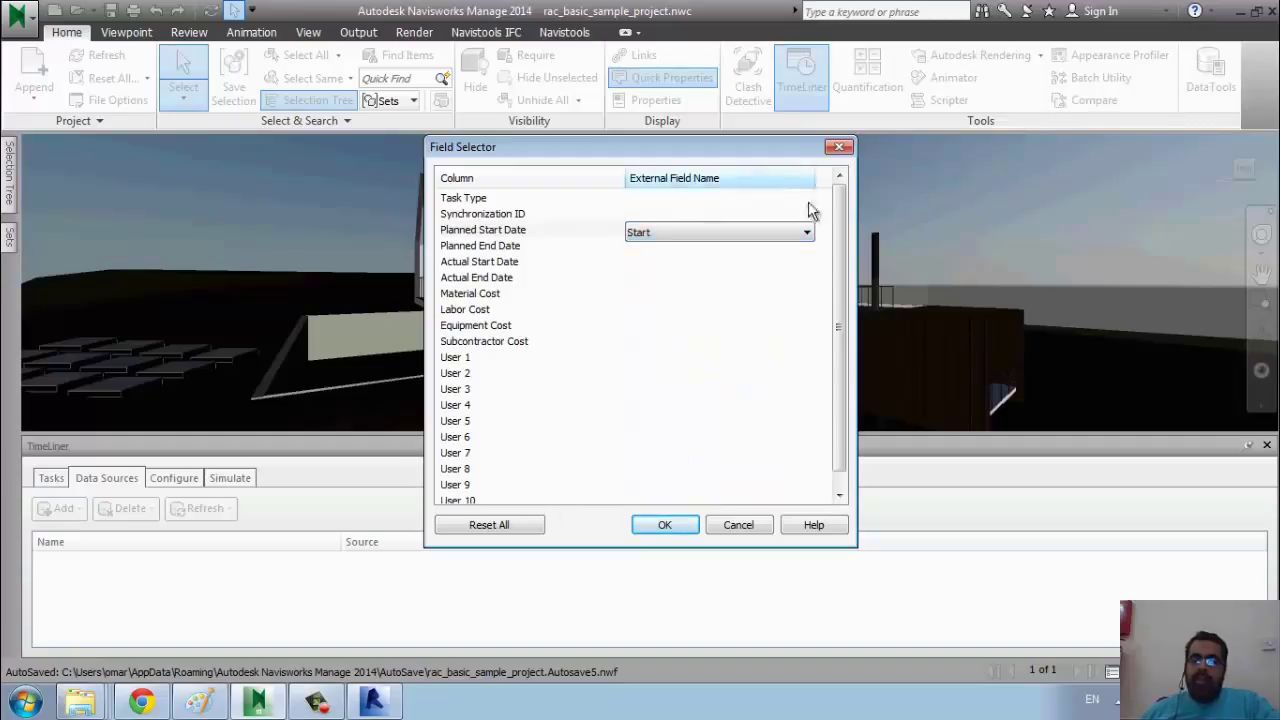
left_click(807, 234)
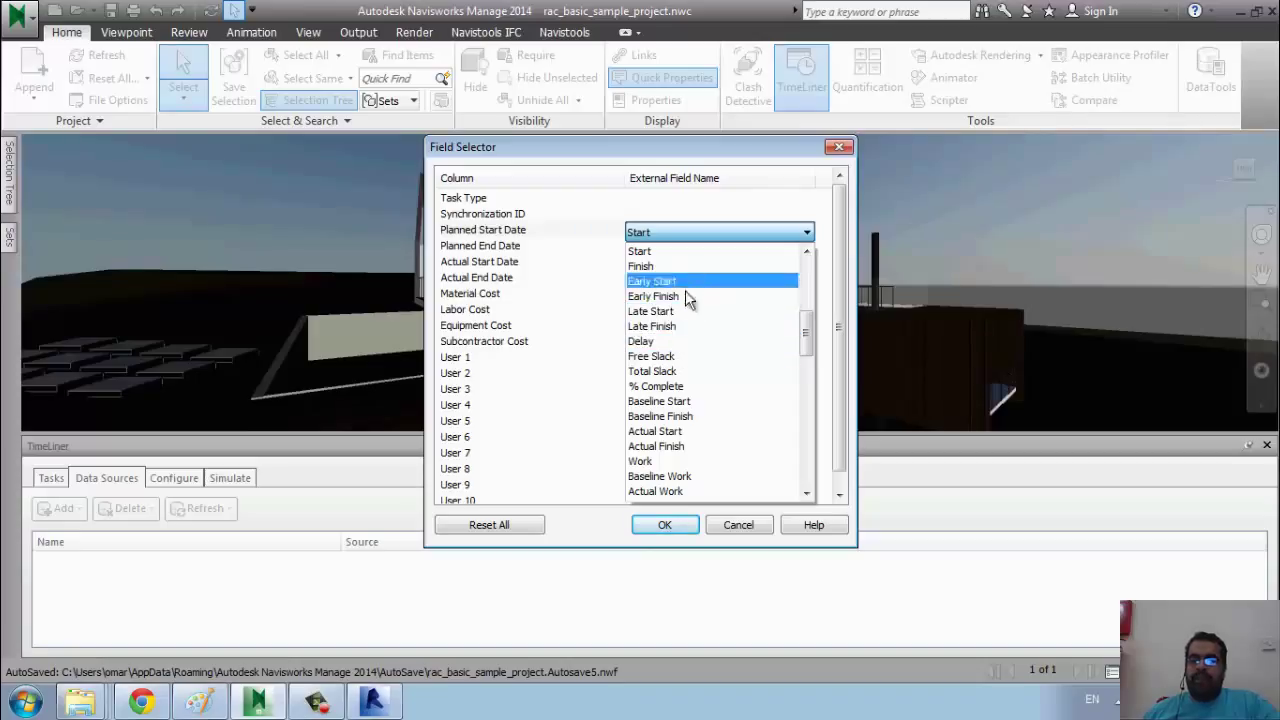
left_click(688, 251)
Map the Planned End Date column to the external field Finish.
left_click(560, 248)
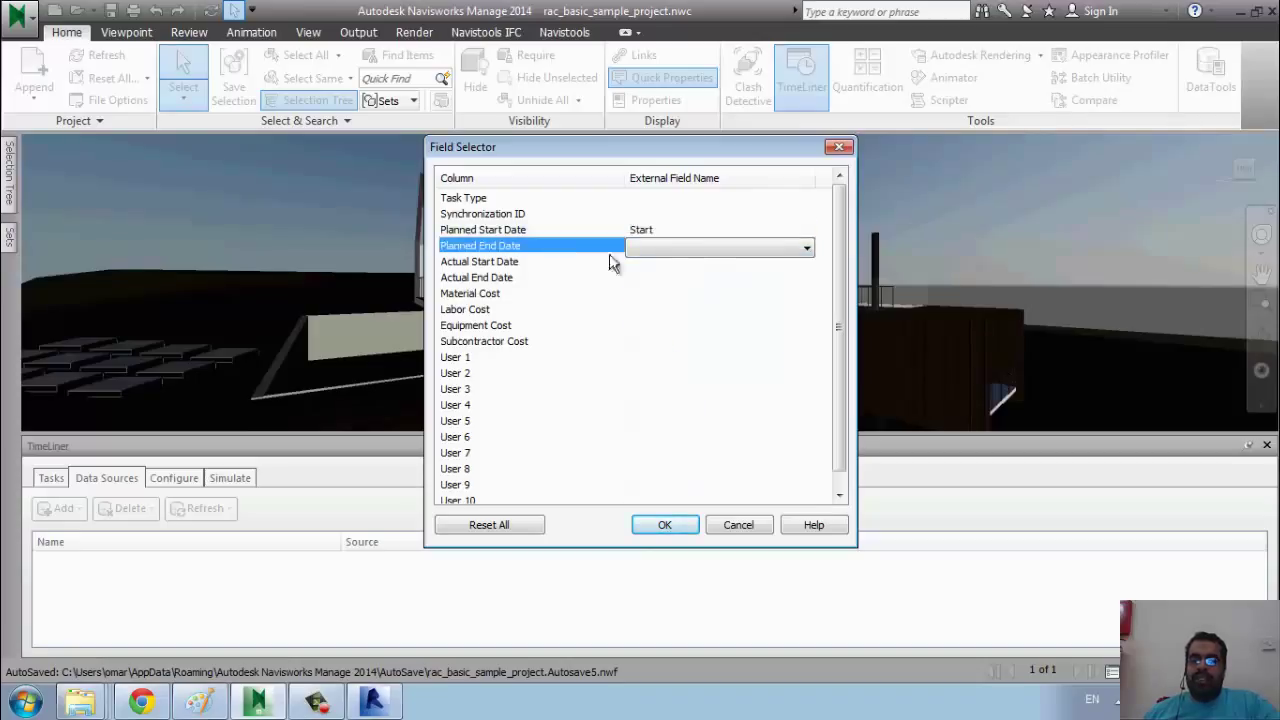
left_click(706, 255)
key("Down")
key("Down")
key("Down")
key("Down")
key("Down")
key("Down")
key("Down")
key("Down")
key("Down")
key("Down")
key("Down")
key("Down")
key("Down")
key("Down")
key("Down")
key("Down")
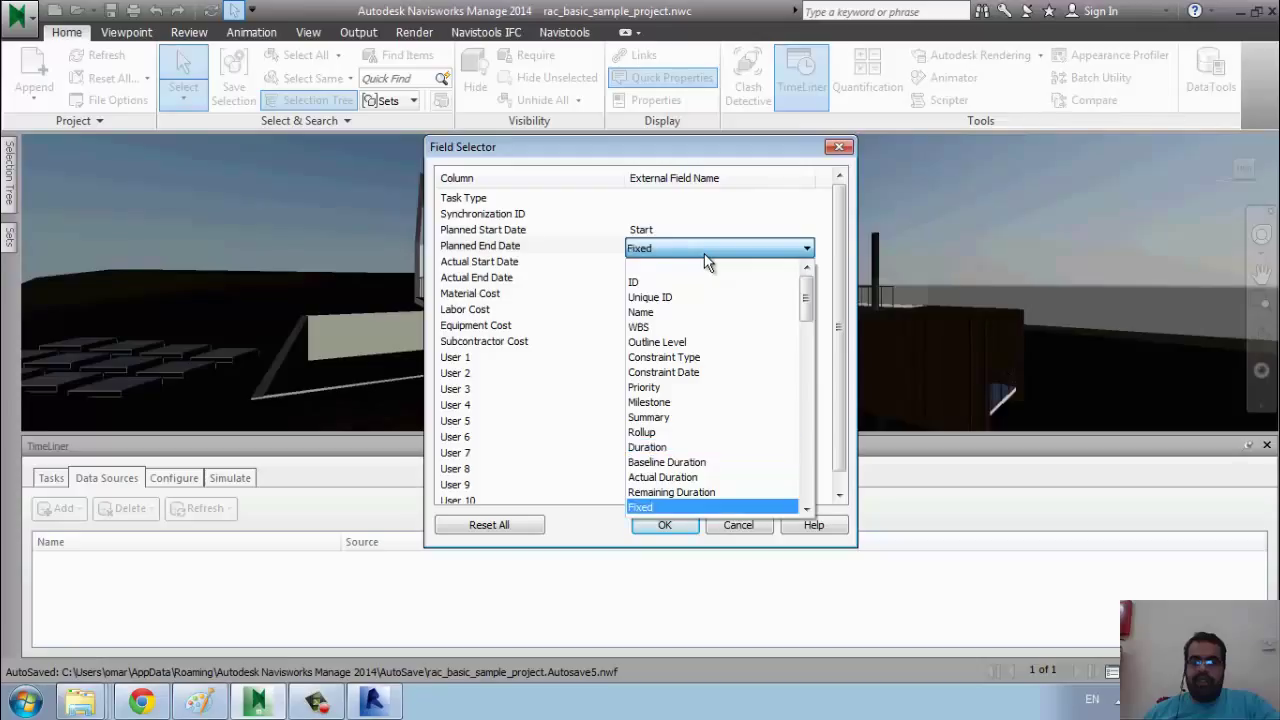
key("Down")
key("Down")
key("Down")
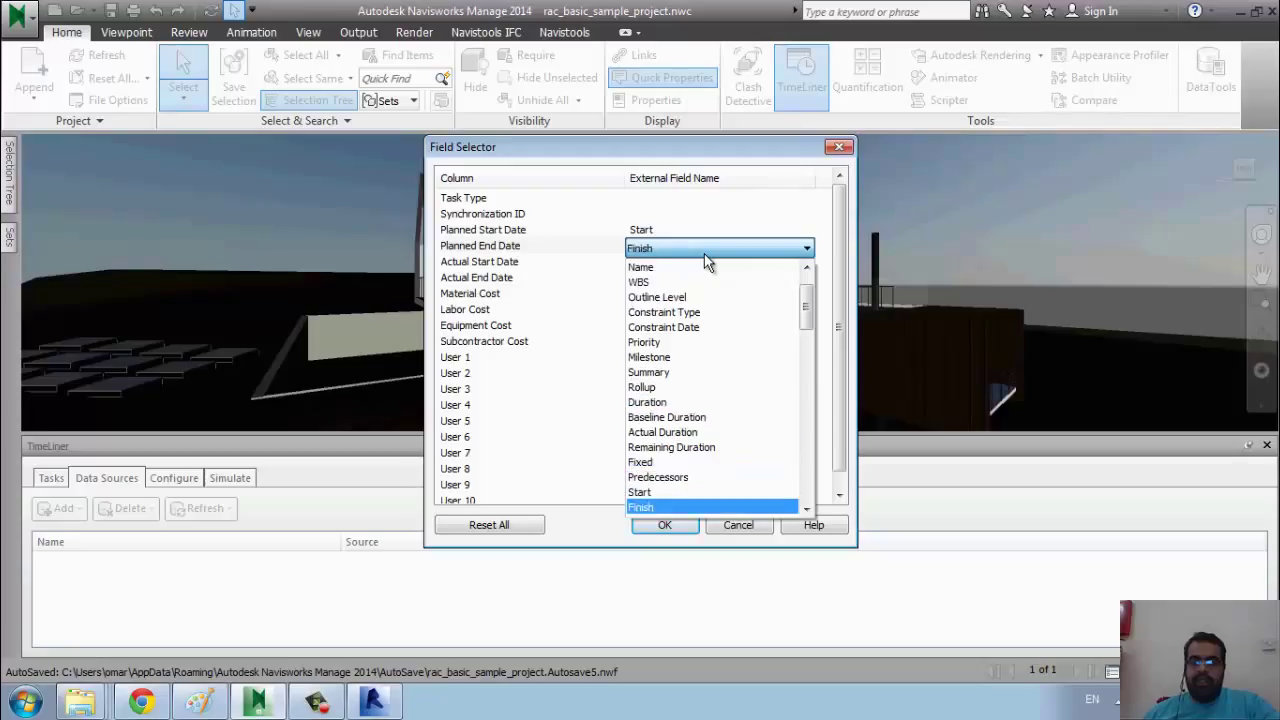
left_click(678, 502)
Map the Actual Start Date column to the external field Actual Start.
left_click(543, 263)
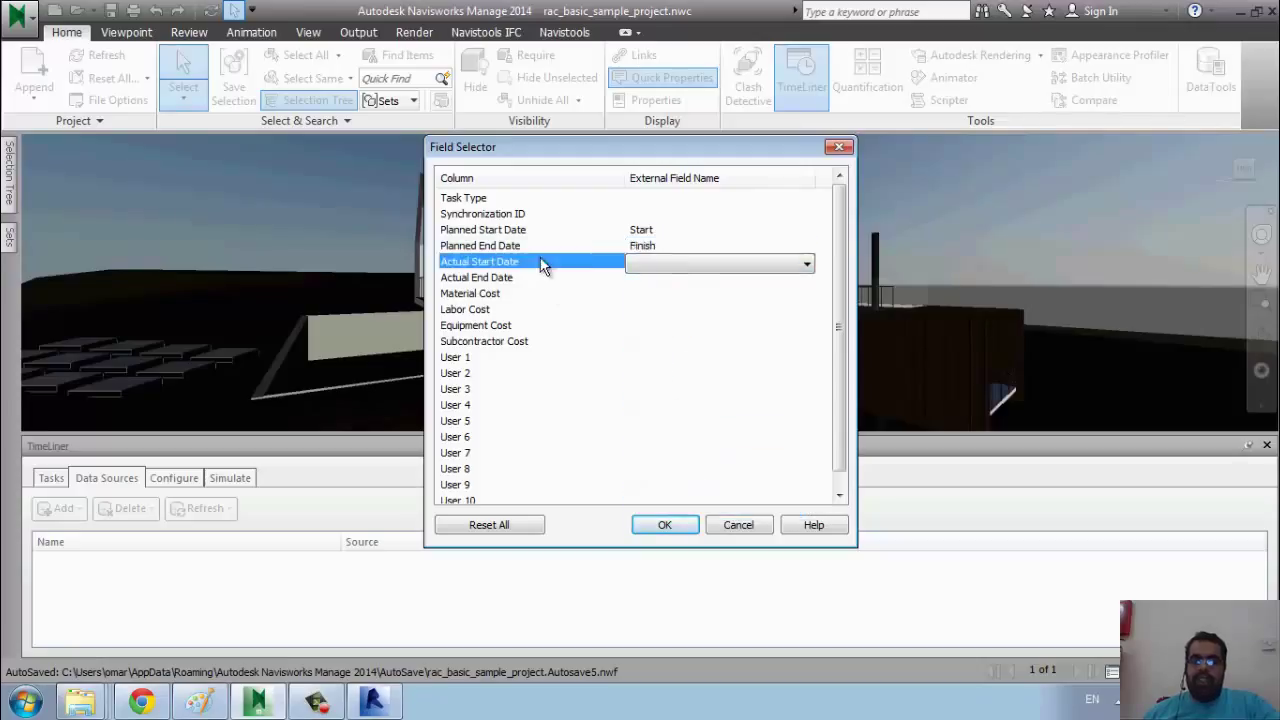
left_click(678, 266)
scroll(740, 440, "down", 3)
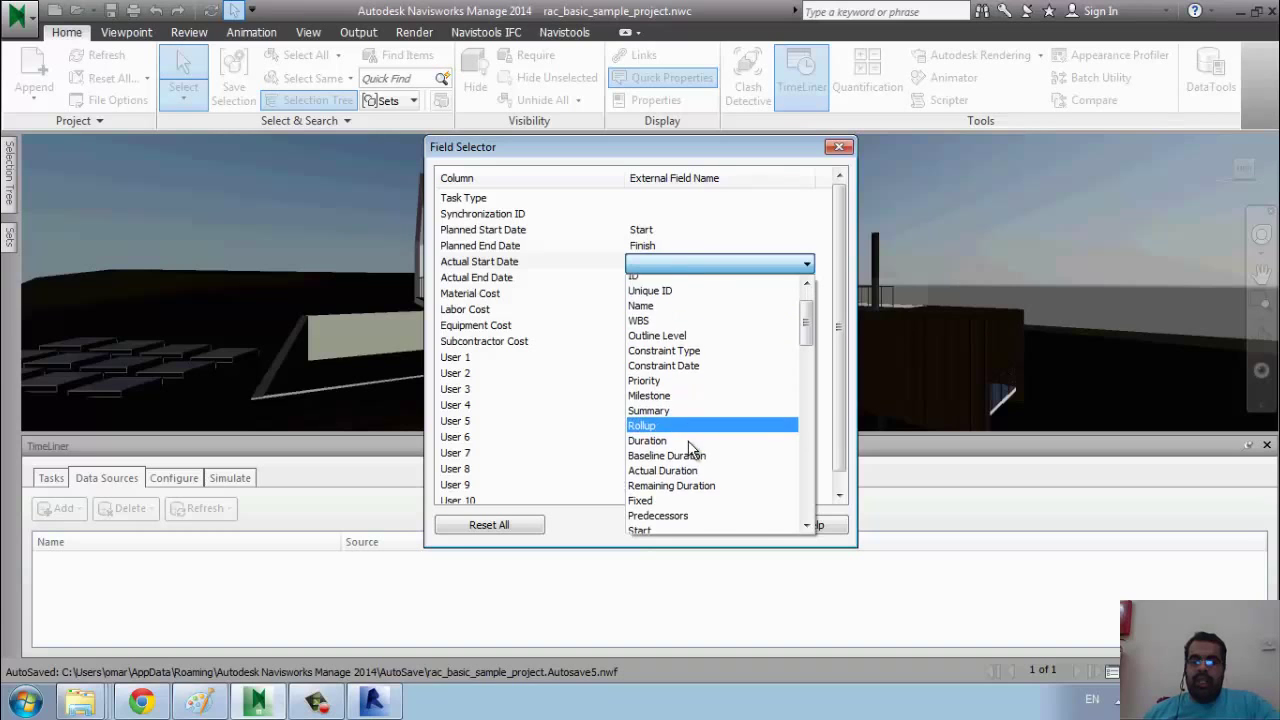
scroll(743, 436, "down", 3)
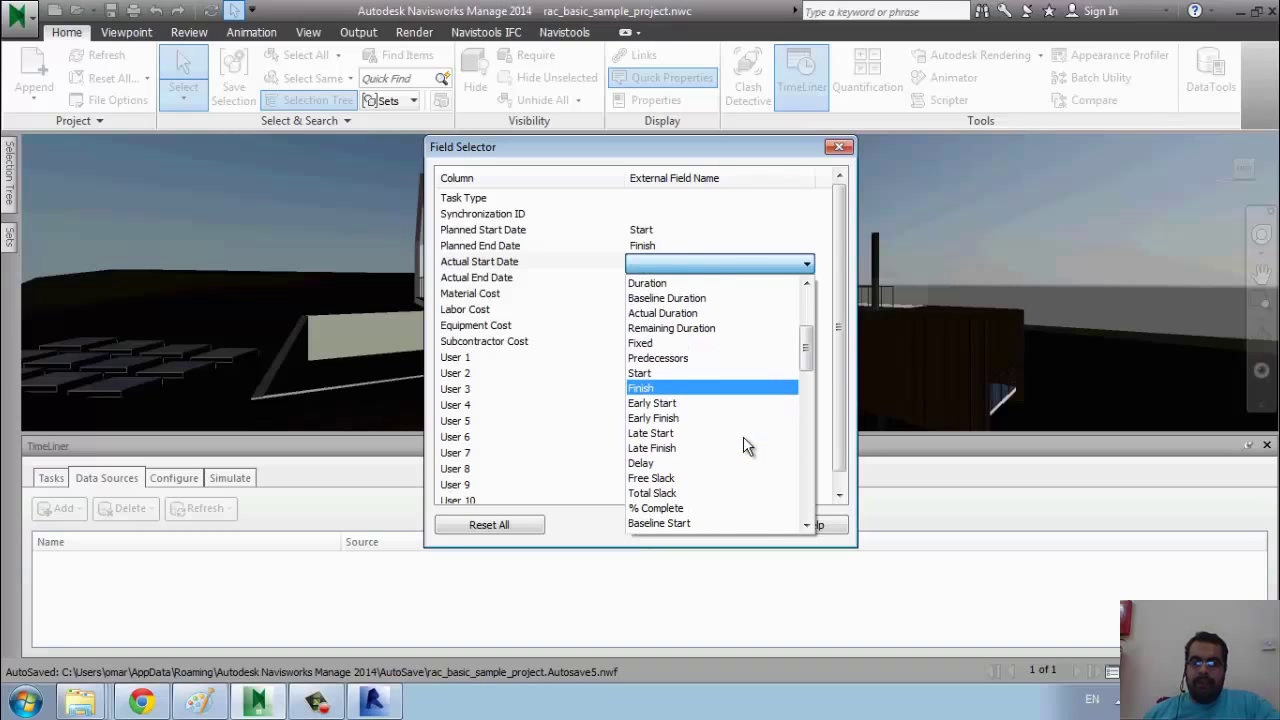
scroll(743, 441, "down", 3)
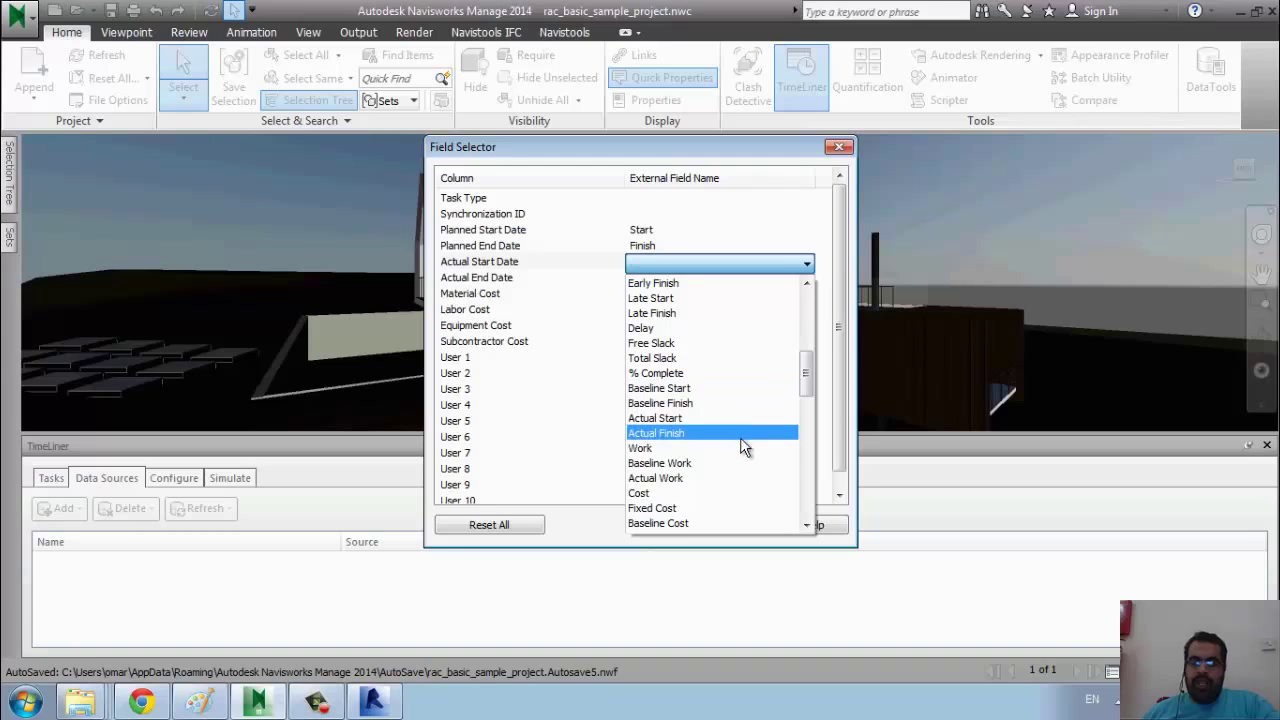
scroll(726, 521, "down", 3)
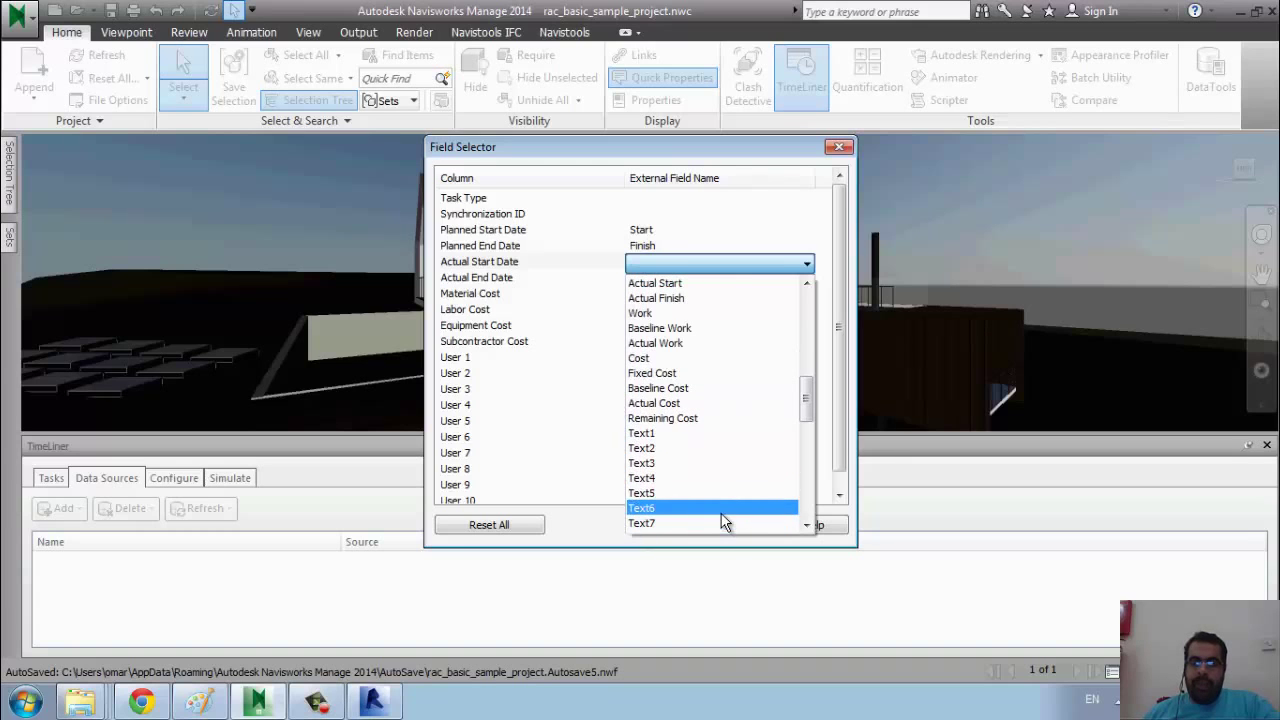
scroll(713, 500, "up", 6)
left_click(712, 520)
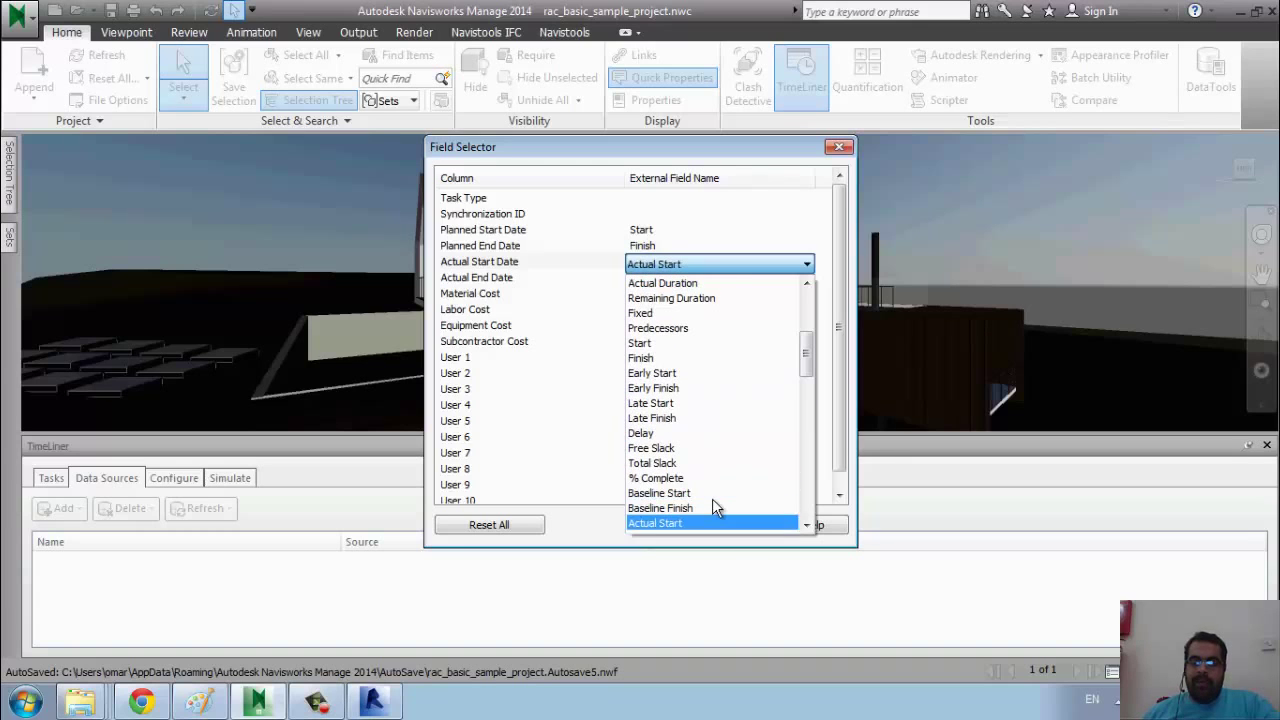
left_click(697, 265)
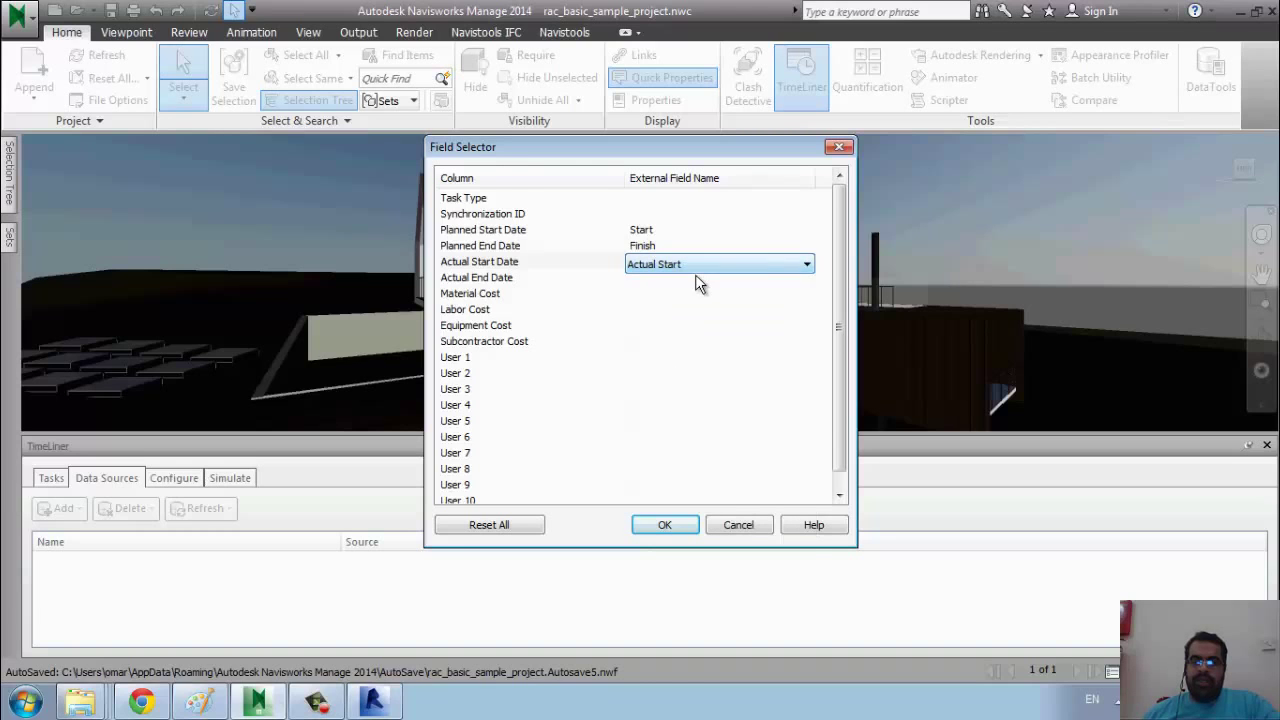
Map the Actual End Date column to the external field Actual Finish.
left_click(695, 278)
left_click(697, 280)
key("a")
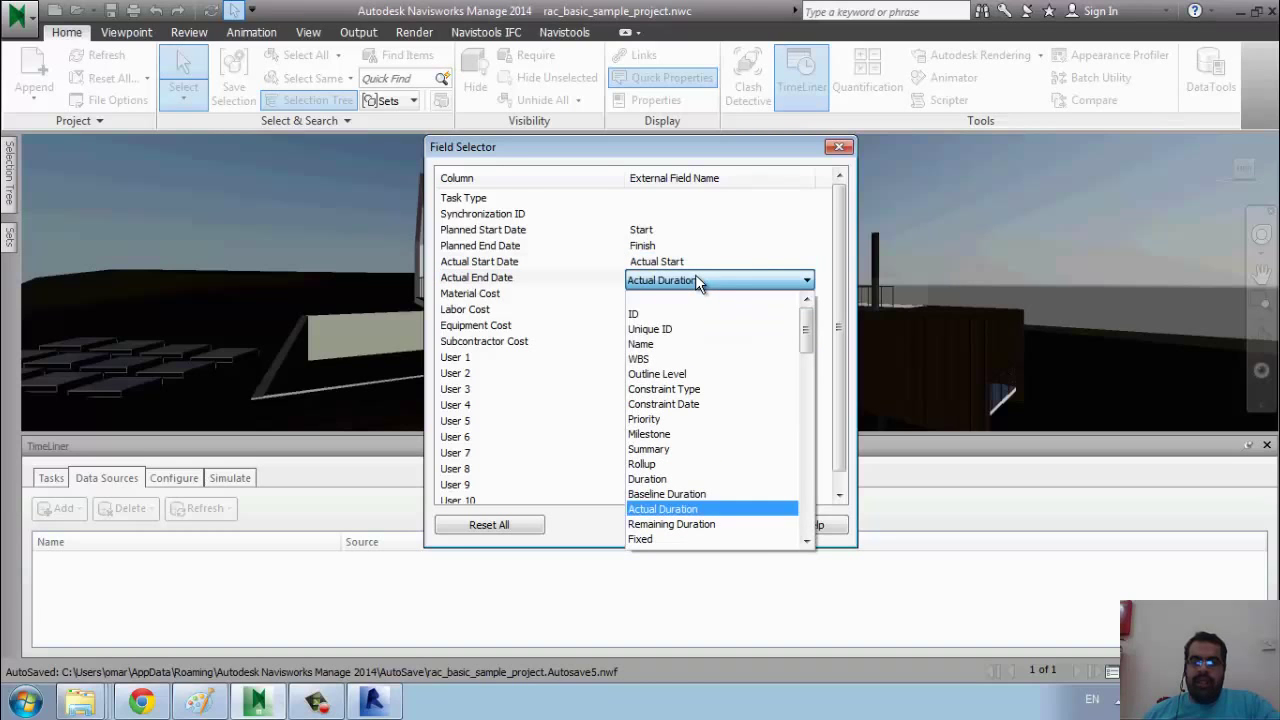
key("a")
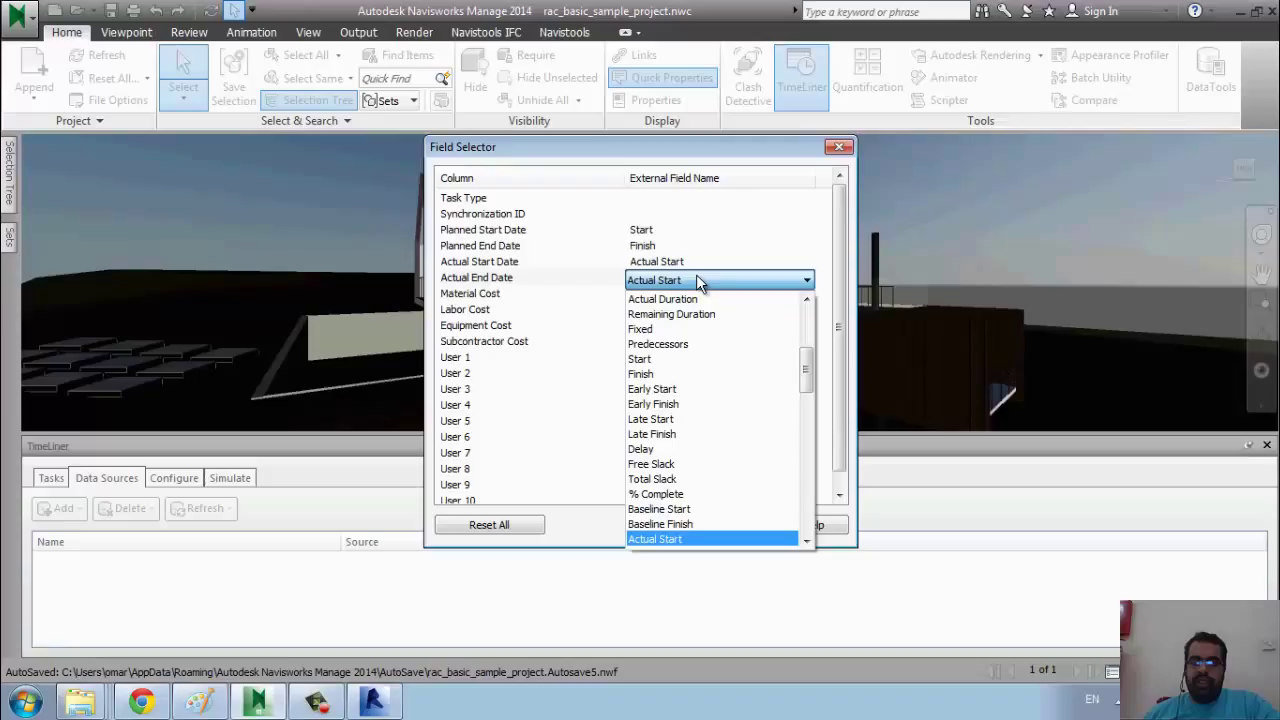
key("a")
left_click(697, 280)
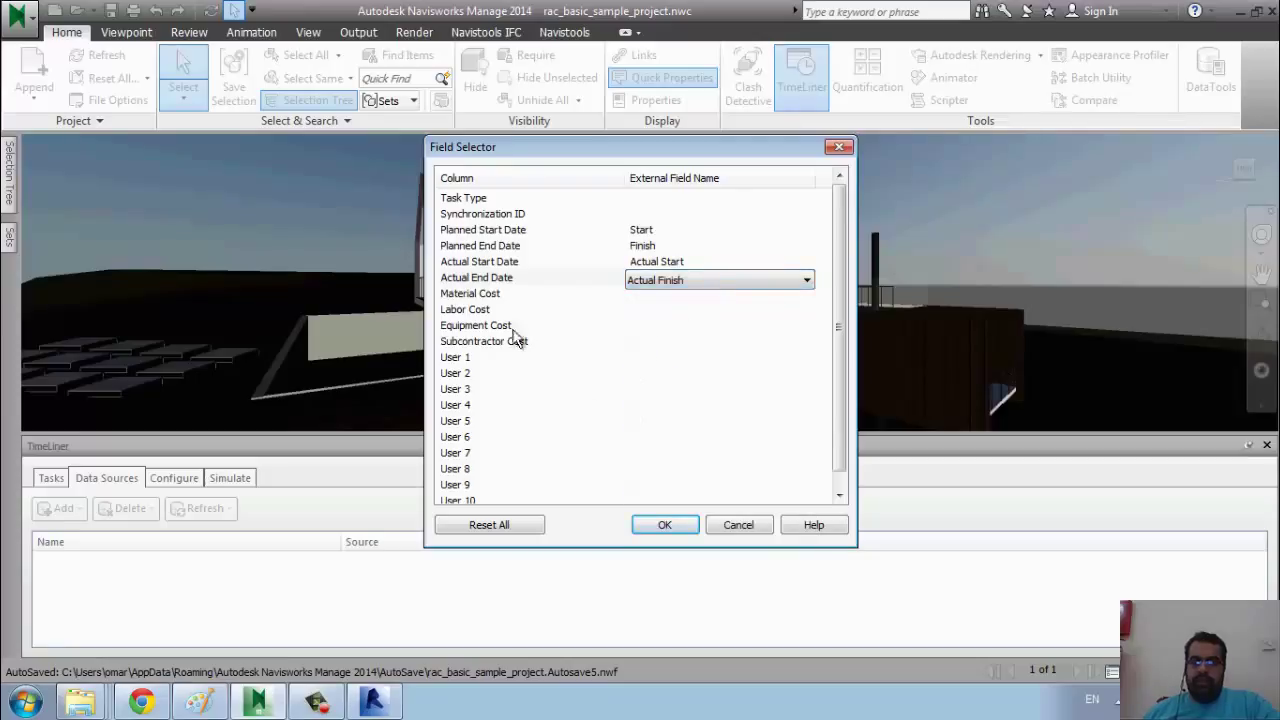
Map the Synchronization ID column to the external field ID and accept the field mapping.
left_click(496, 295)
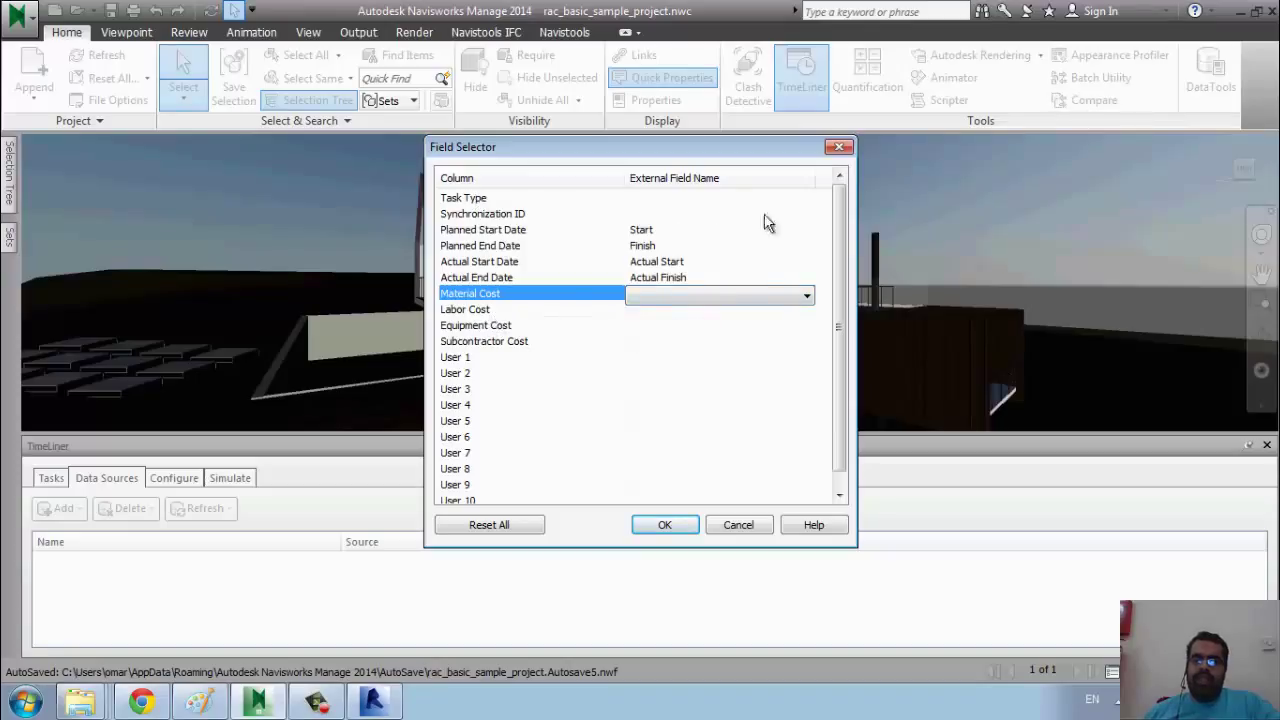
left_click(800, 214)
left_click(800, 214)
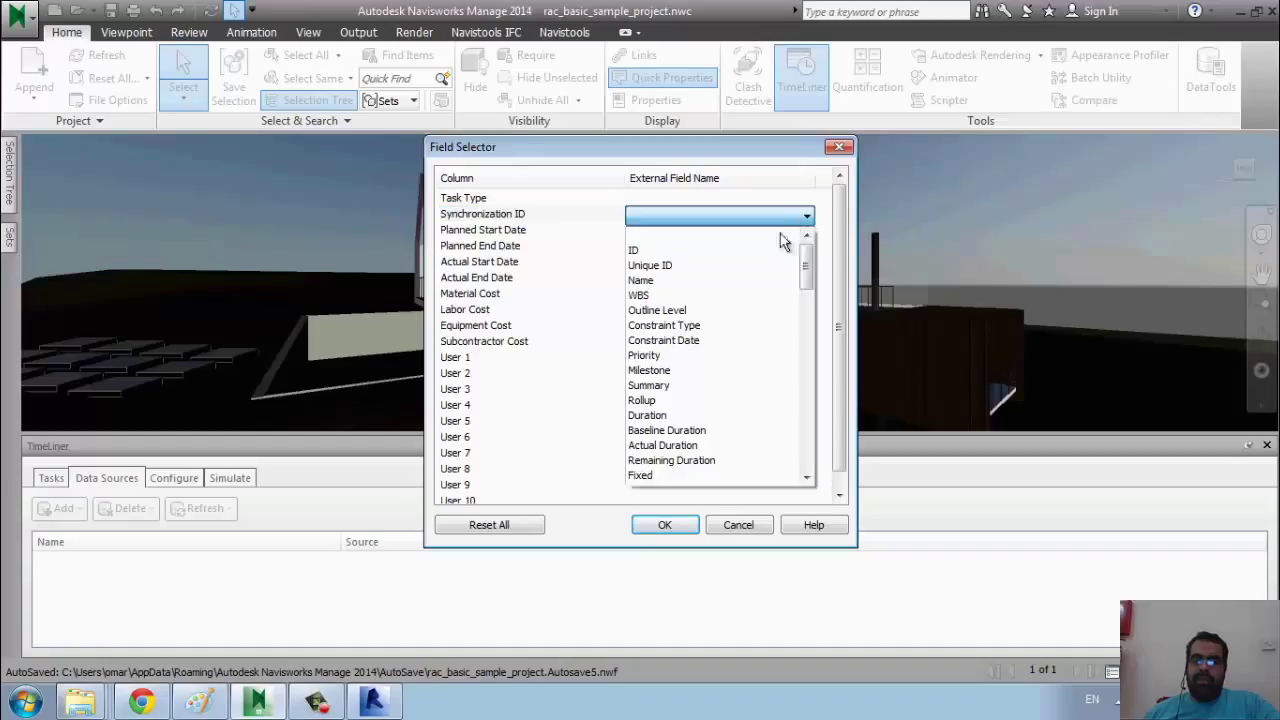
left_click(747, 252)
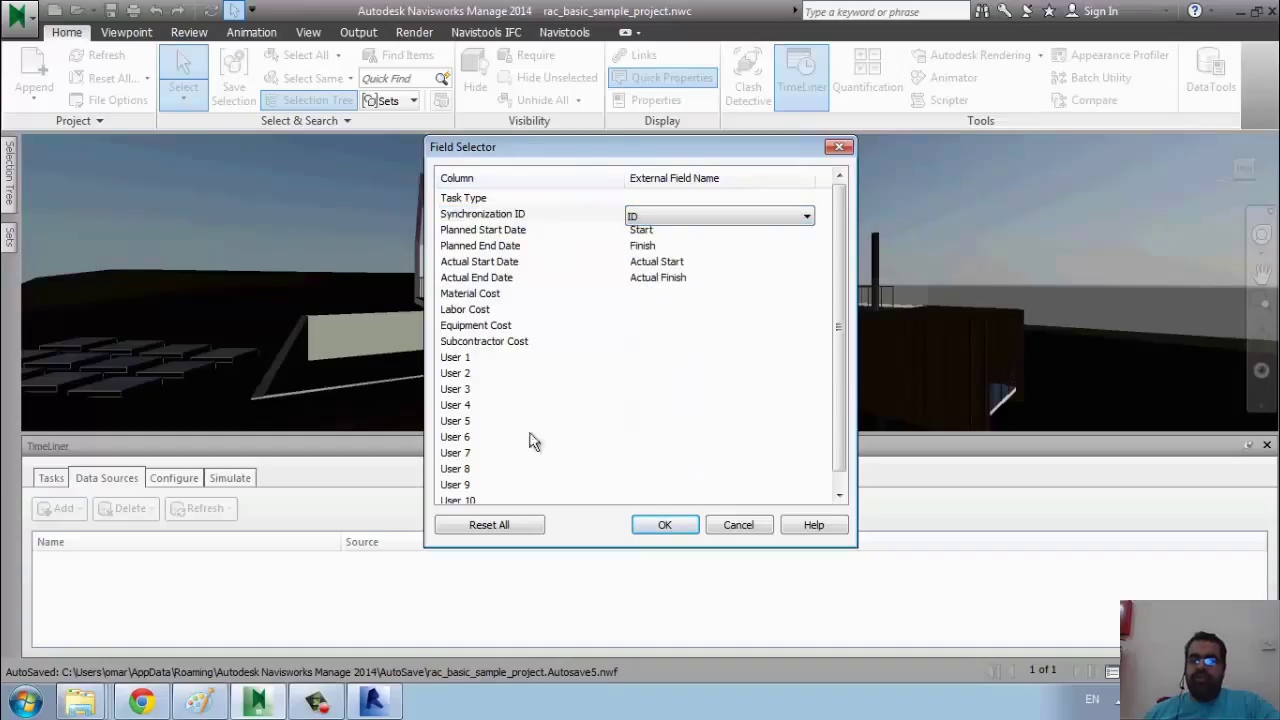
left_click(665, 525)
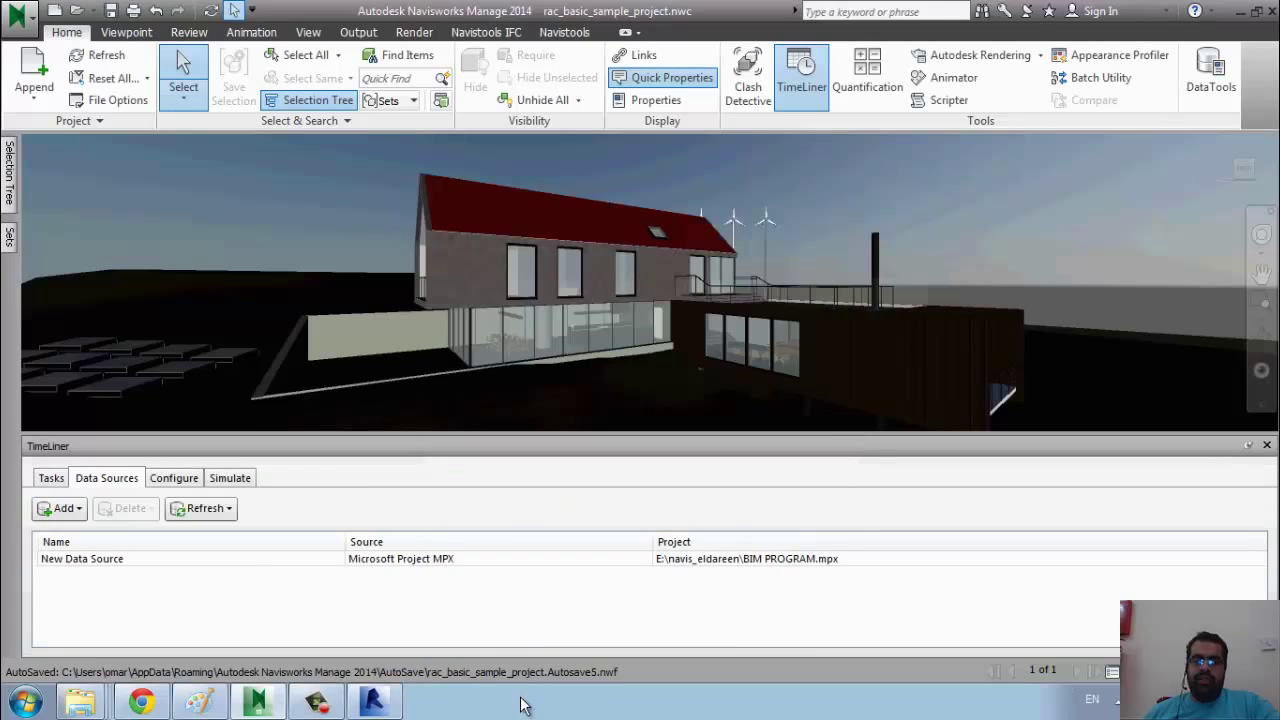
Delete all the existing tasks from the TimeLiner task list.
left_click(50, 479)
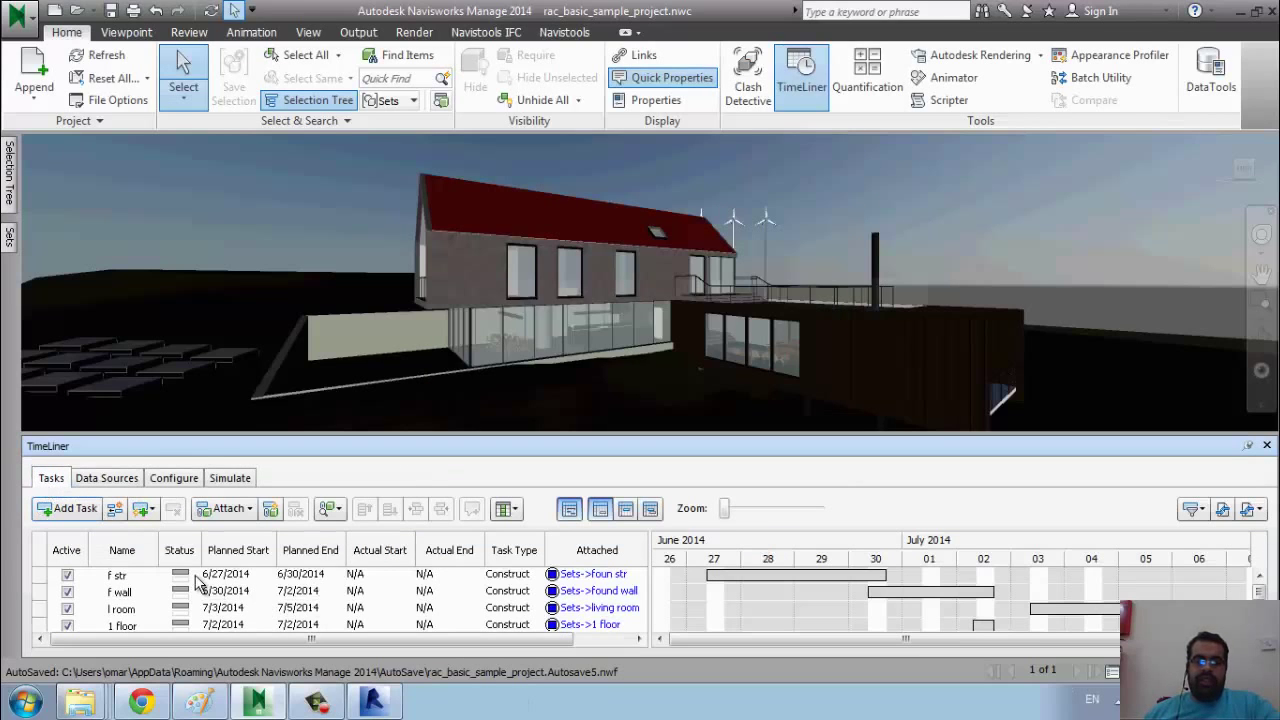
left_click(196, 577)
scroll(162, 590, "down", 1)
left_click(159, 608, "shift")
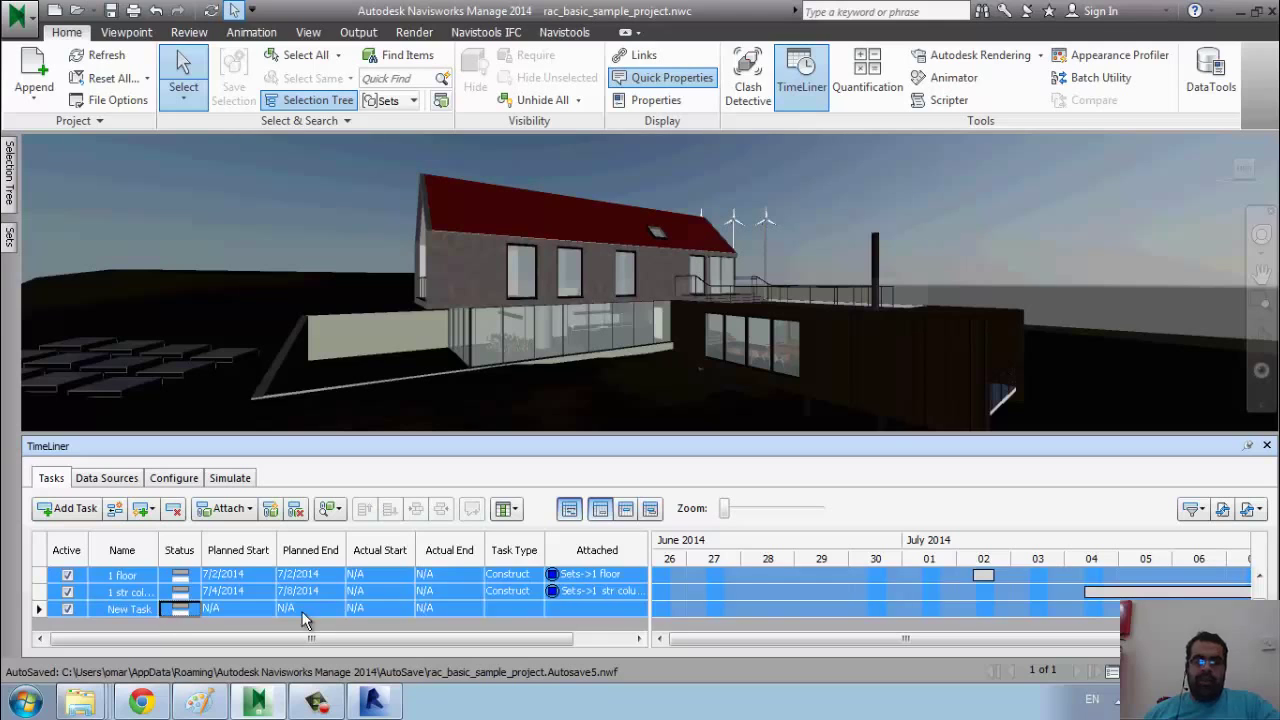
key("Delete")
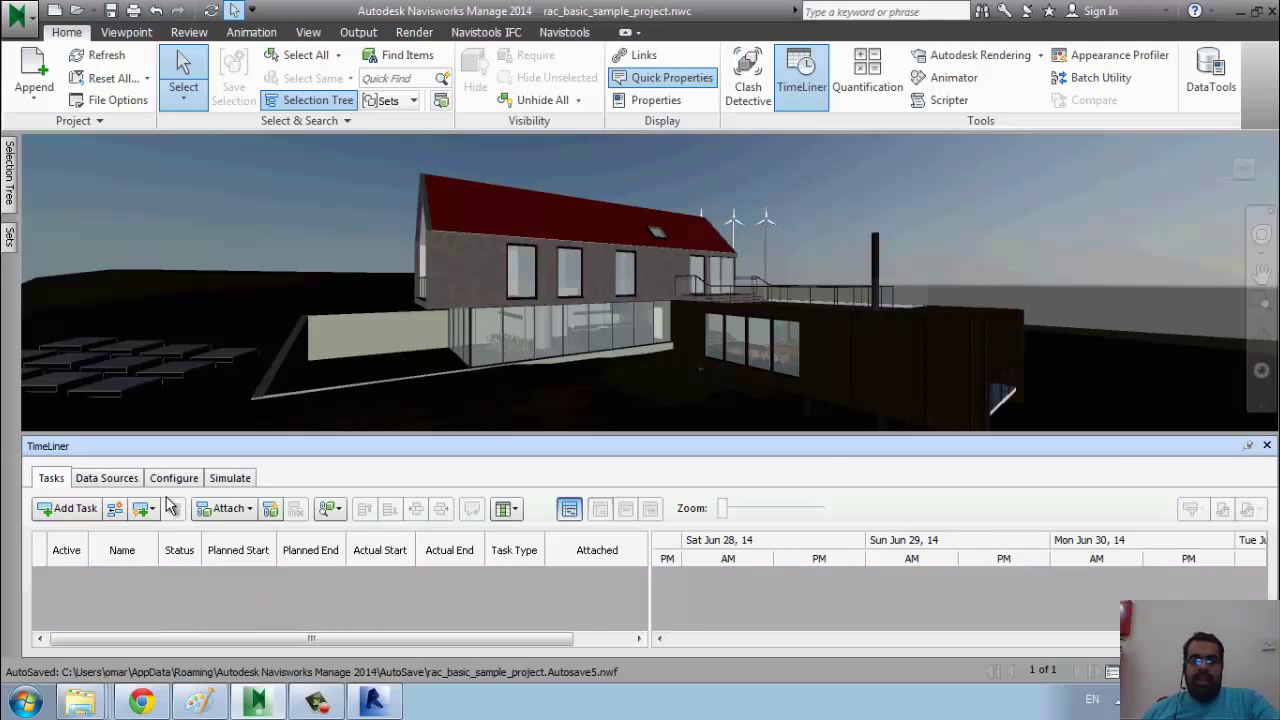
Rebuild the task hierarchy from the BIM PROGRAM.mpx data source and go to the task list.
left_click(106, 478)
left_click(52, 478)
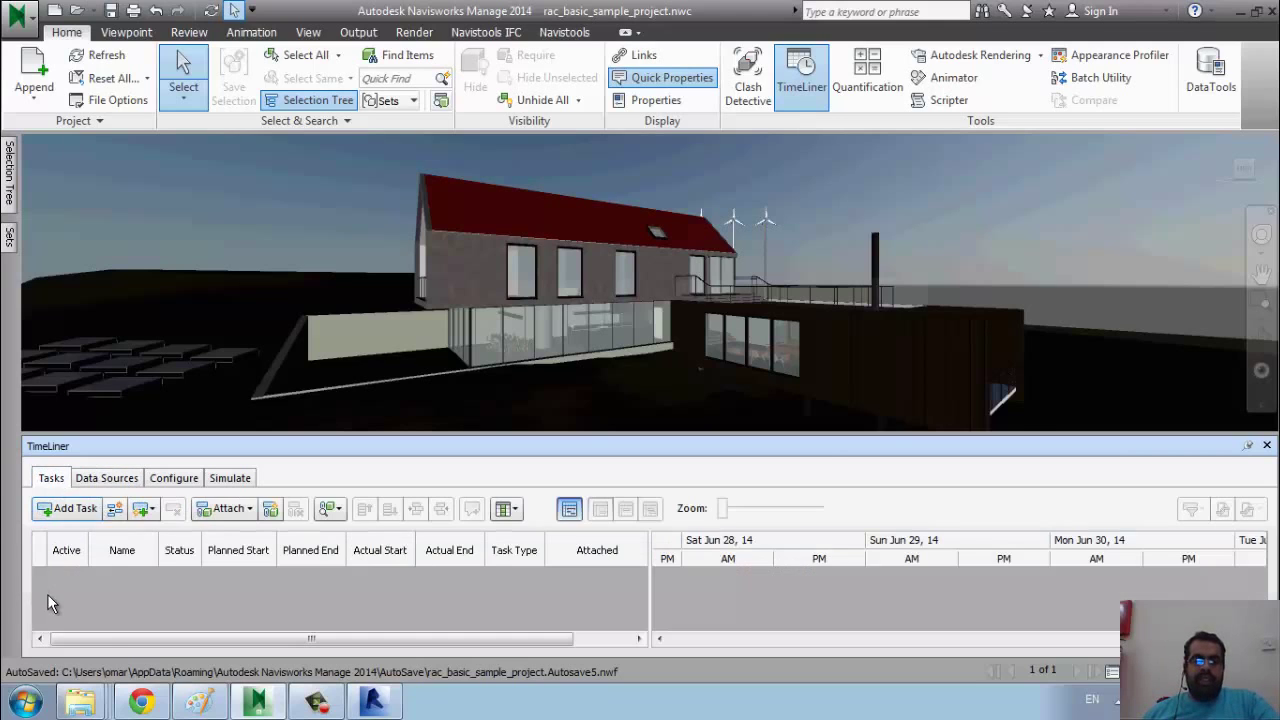
left_click(106, 478)
left_click(155, 563)
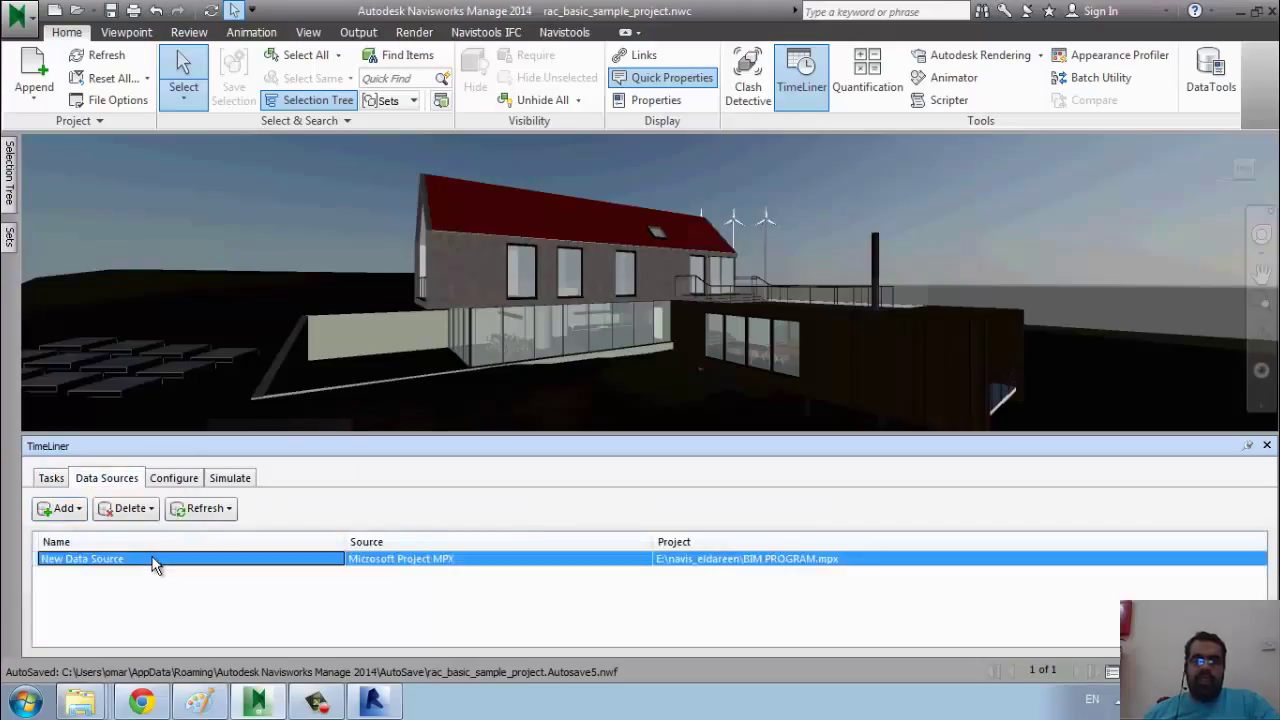
right_click(157, 563)
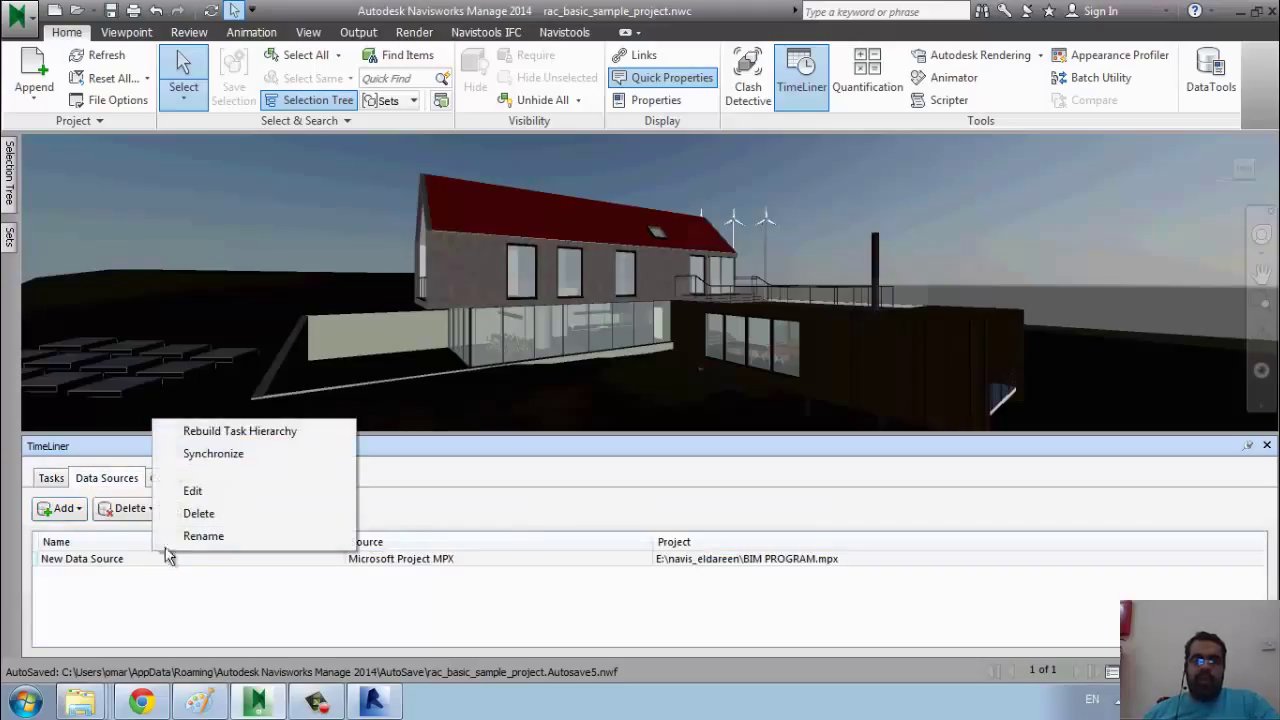
left_click(265, 431)
left_click(51, 478)
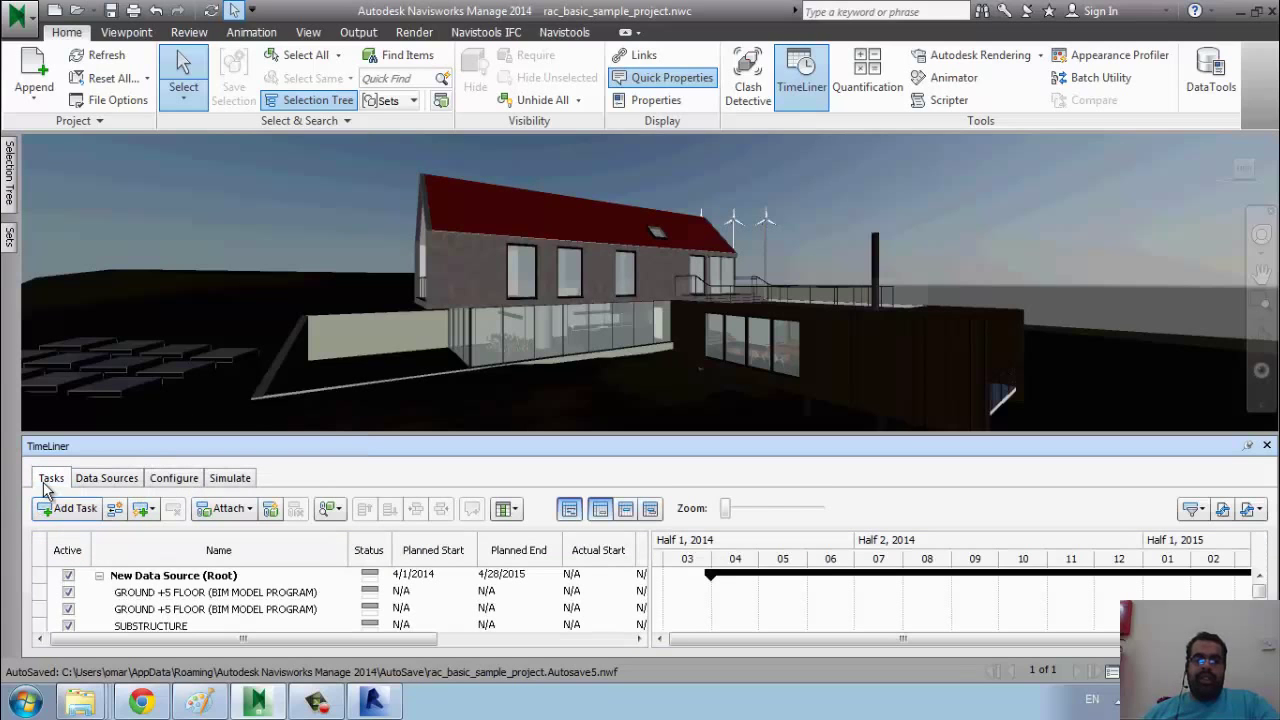
Examine the imported task hierarchy, its data source and the house model in the scene.
left_click_drag(355, 435, 647, 625)
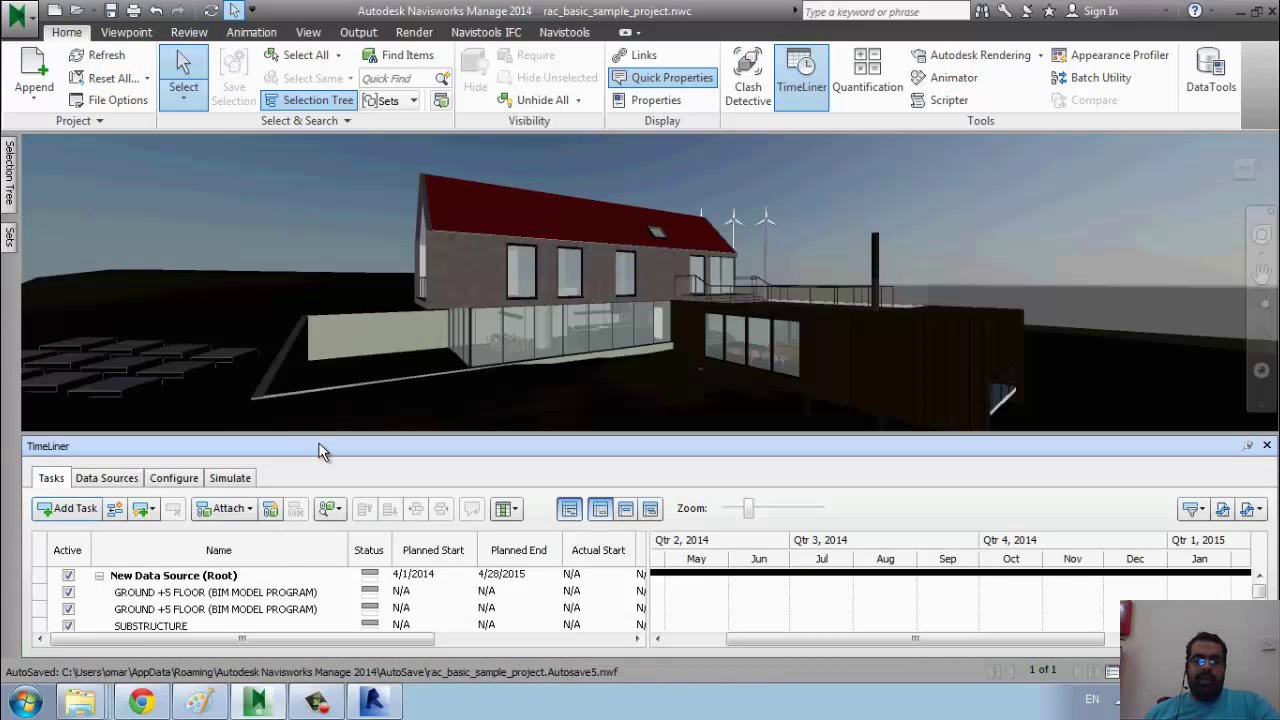
left_click_drag(320, 450, 650, 627)
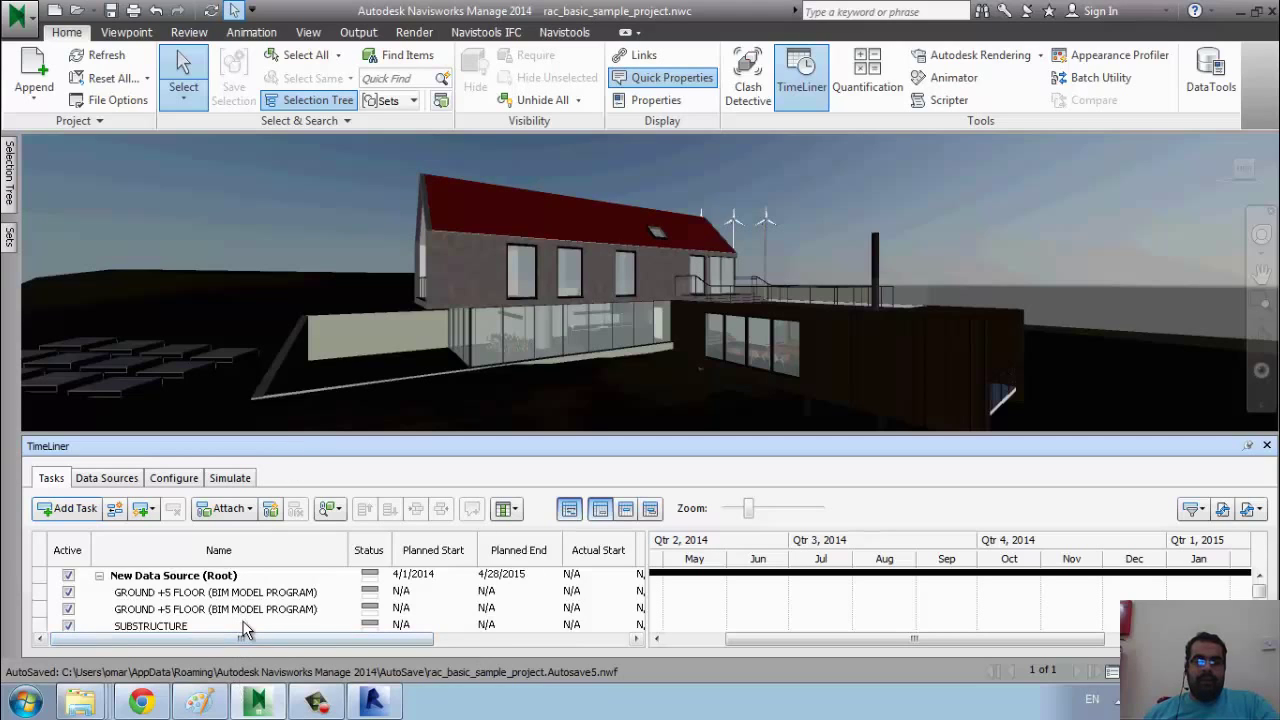
left_click(257, 593)
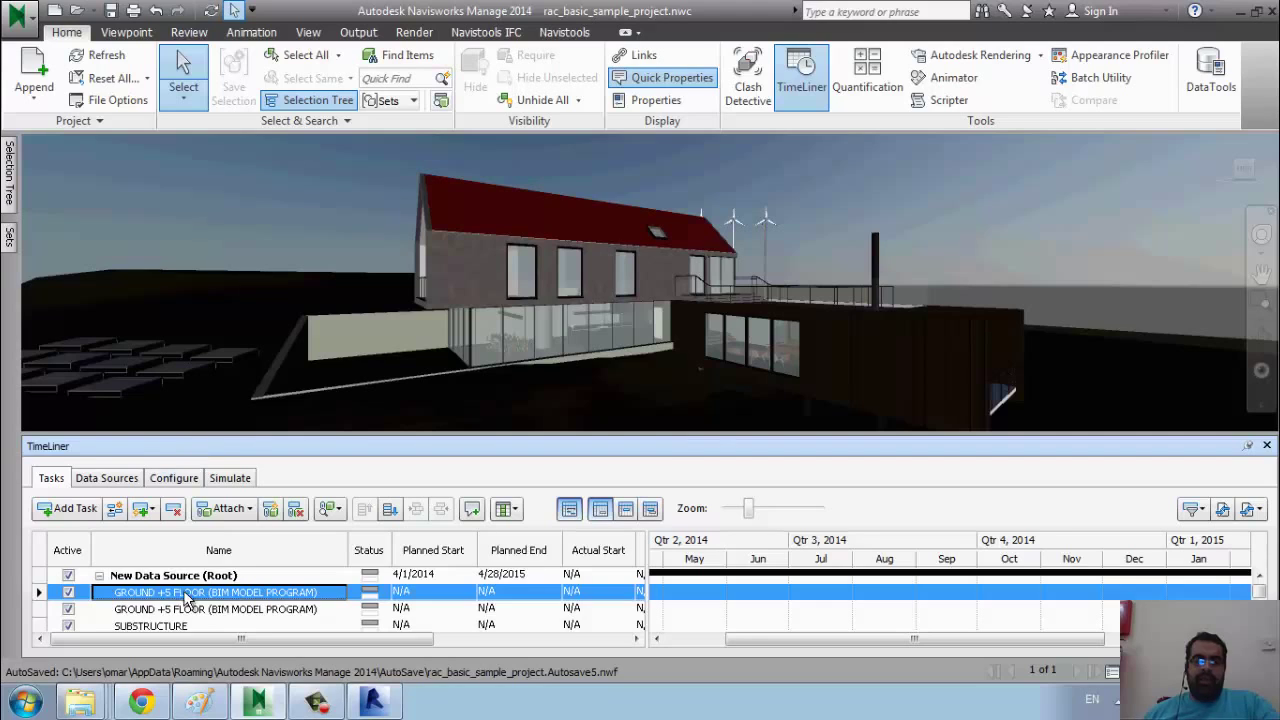
left_click(106, 478)
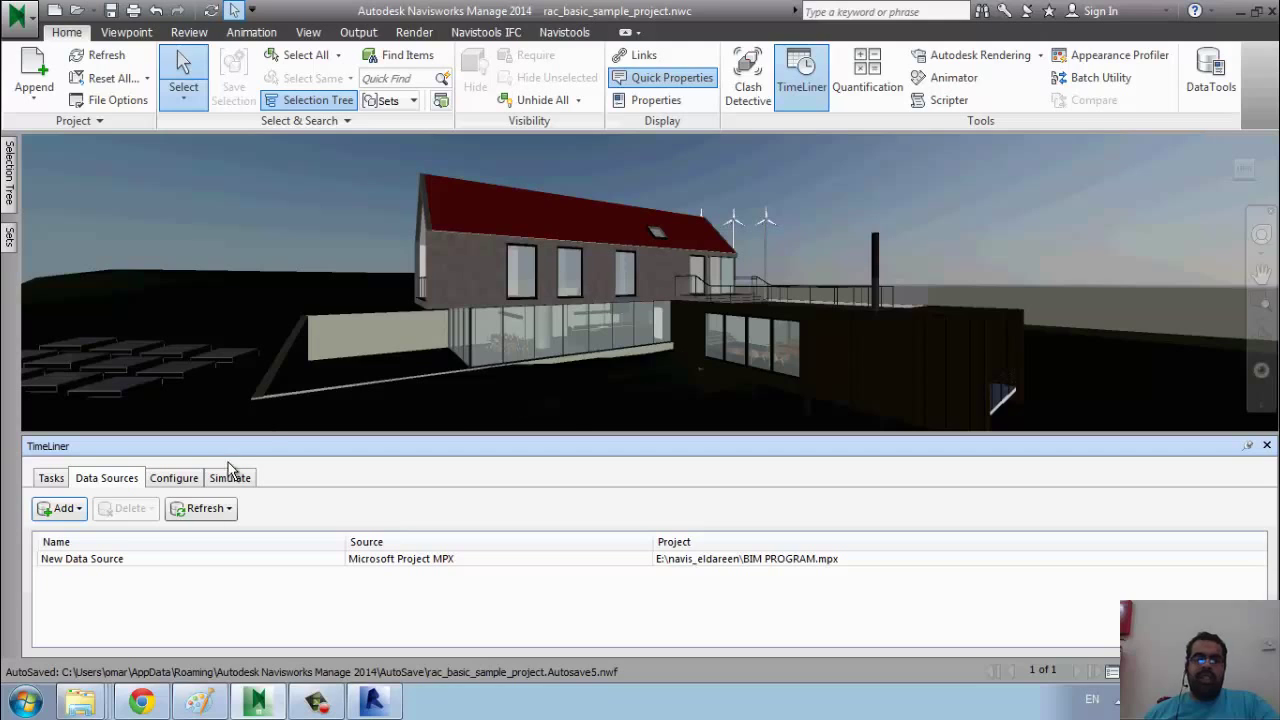
left_click(51, 479)
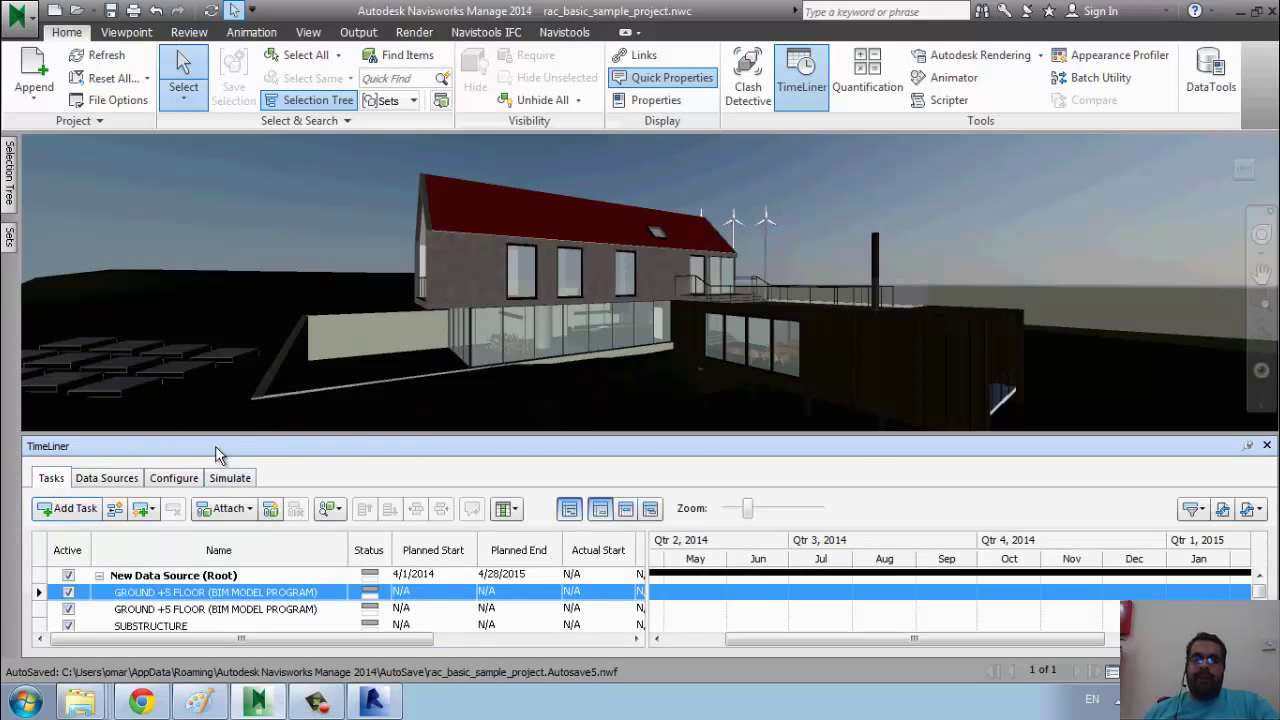
left_click_drag(237, 432, 249, 461)
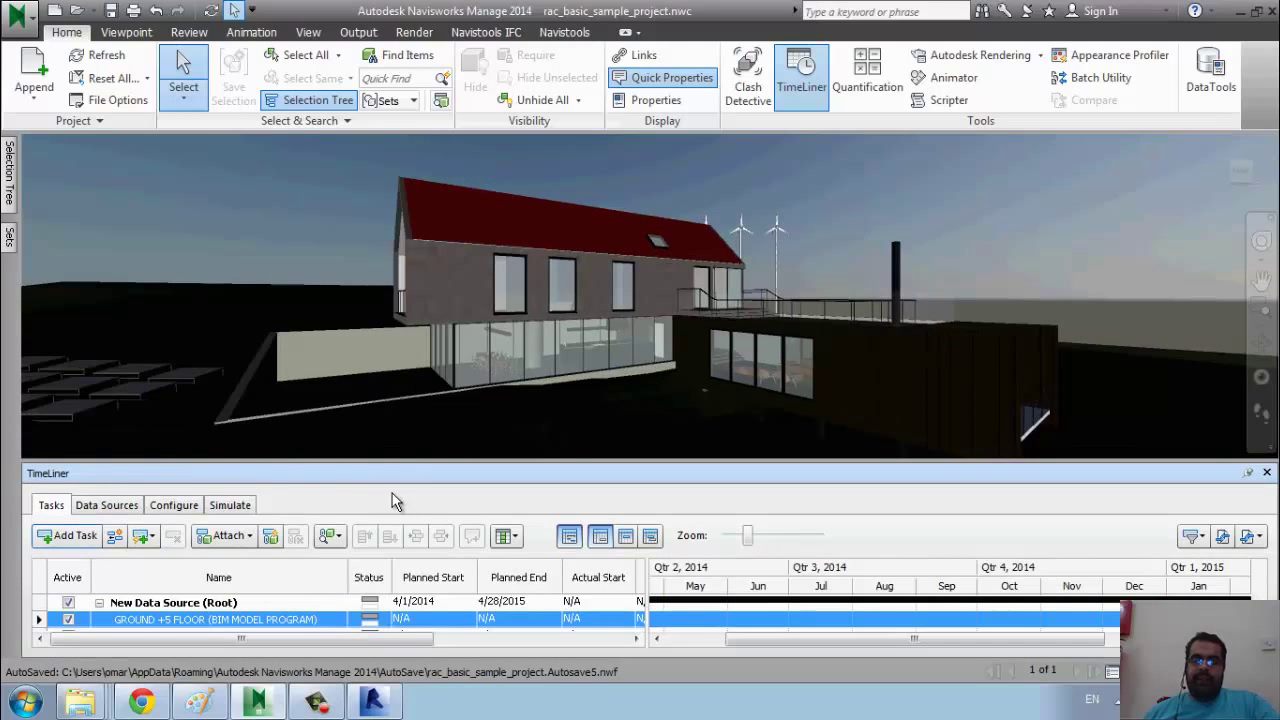
left_click(476, 242)
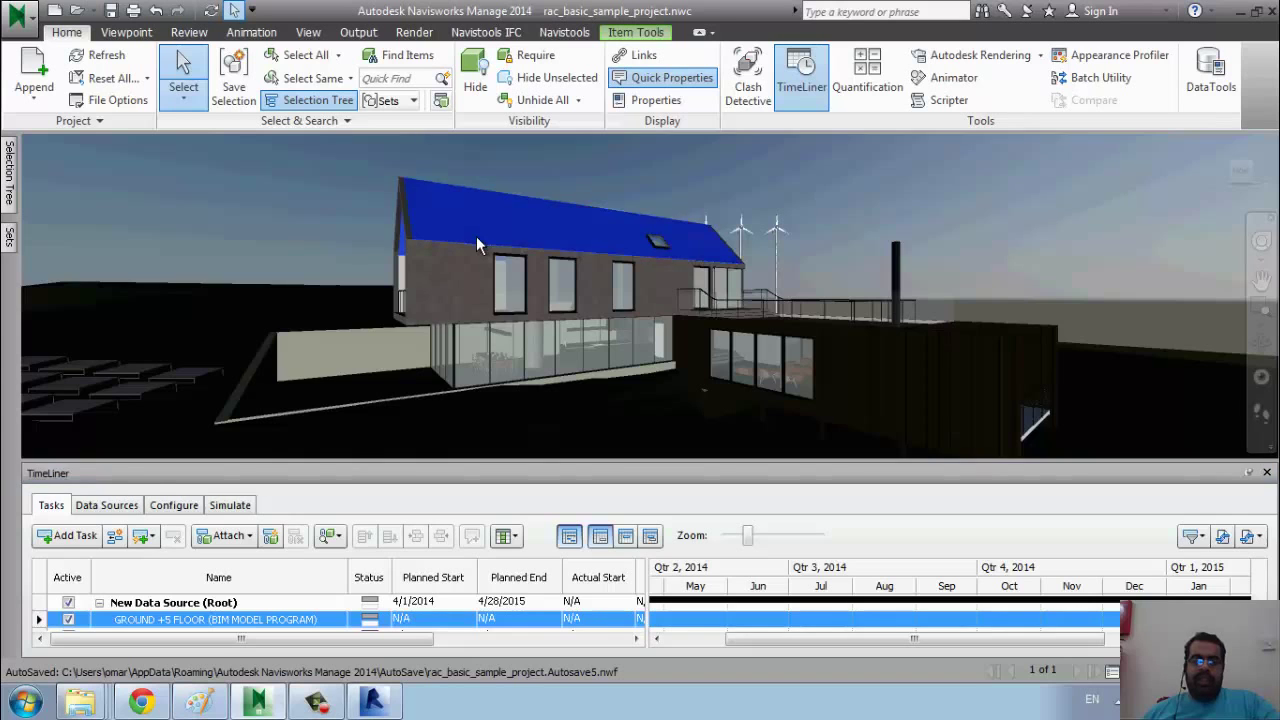
mouse_move(476, 242)
middle_mouse_down("shift")
mouse_move(466, 308)
mouse_move(458, 266)
mouse_move(472, 263)
mouse_move(458, 251)
mouse_move(537, 251)
mouse_move(480, 256)
middle_mouse_up("shift")
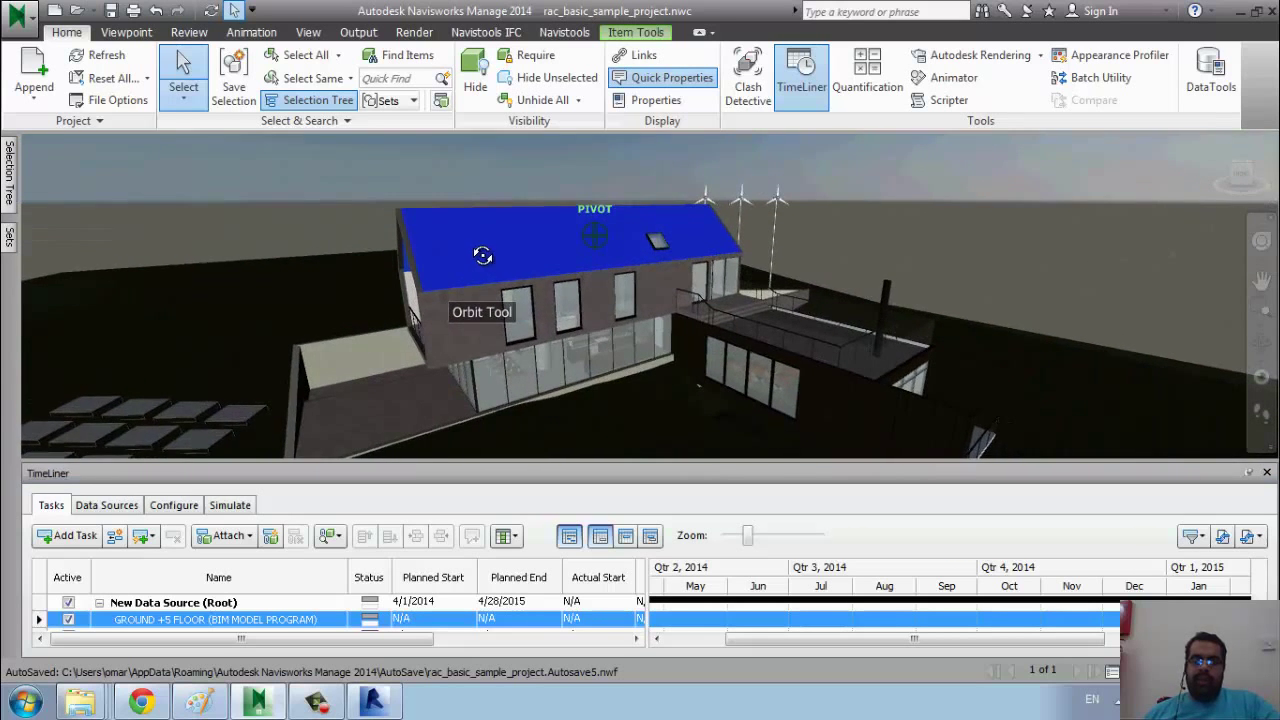
left_click(310, 244)
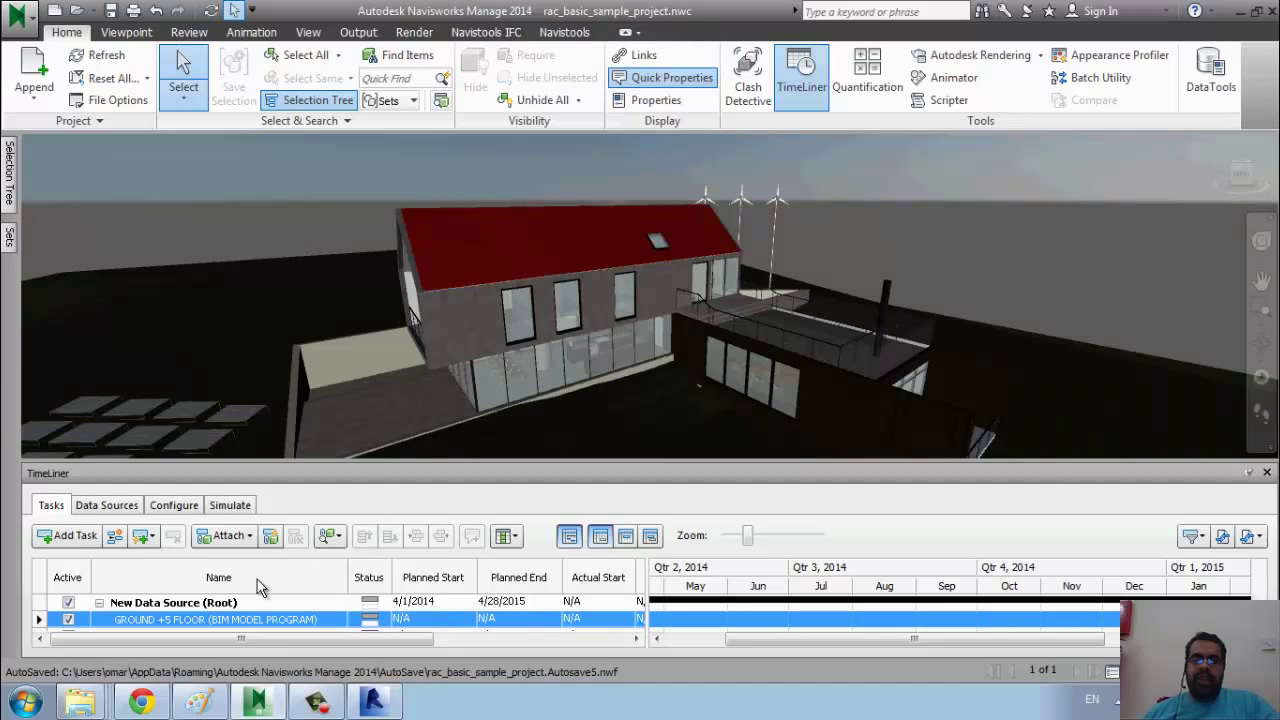
left_click(201, 603)
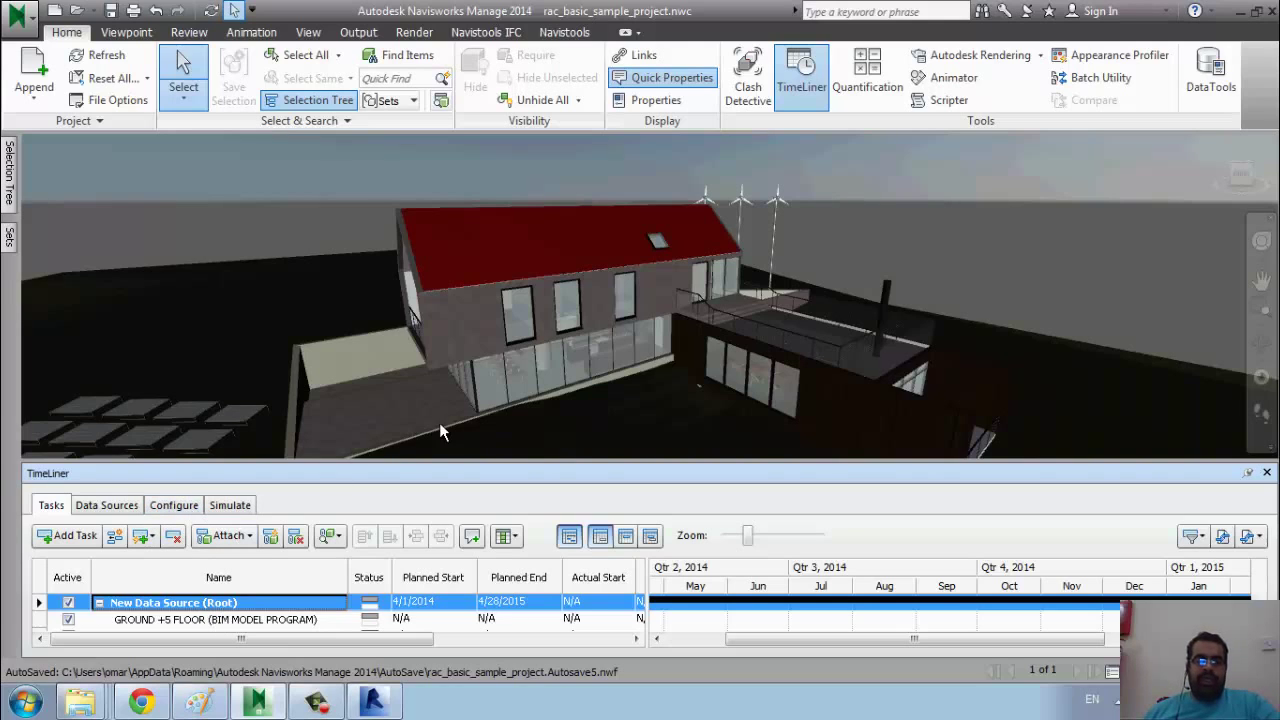
middle_click_drag(598, 379, 558, 367)
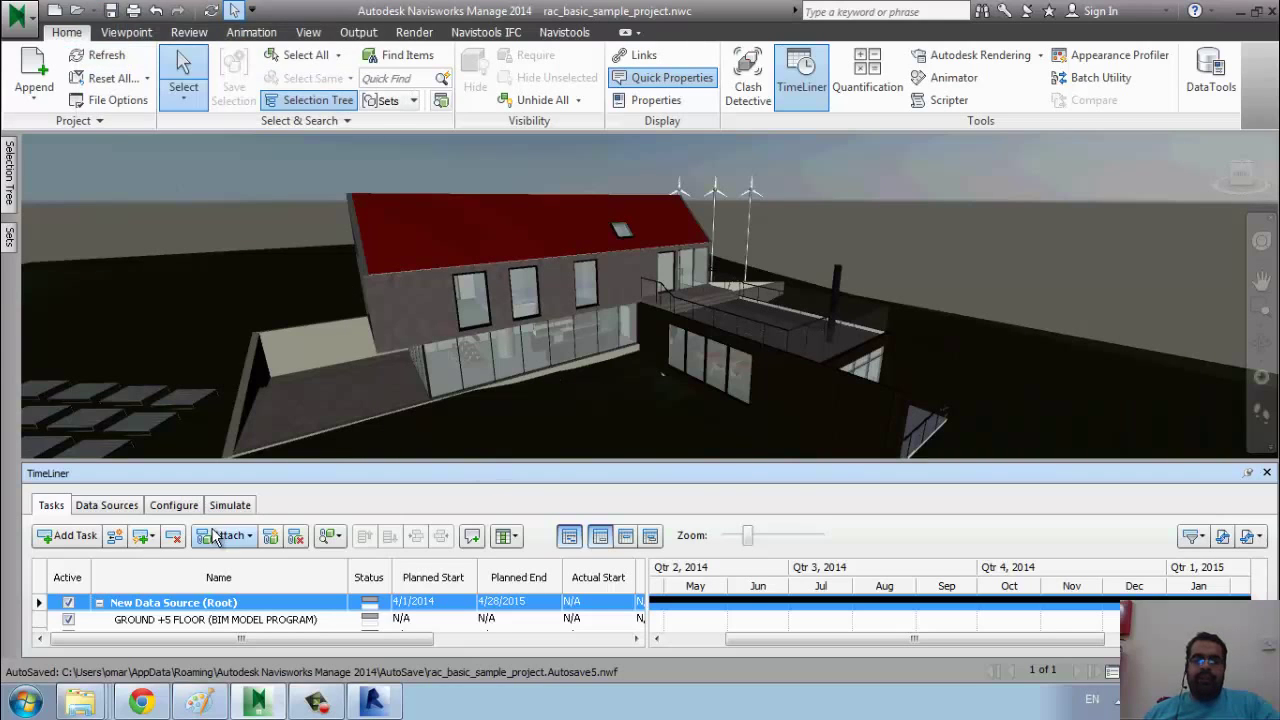
Check which schedule formats can be added as a TimeLiner data source.
left_click(90, 507)
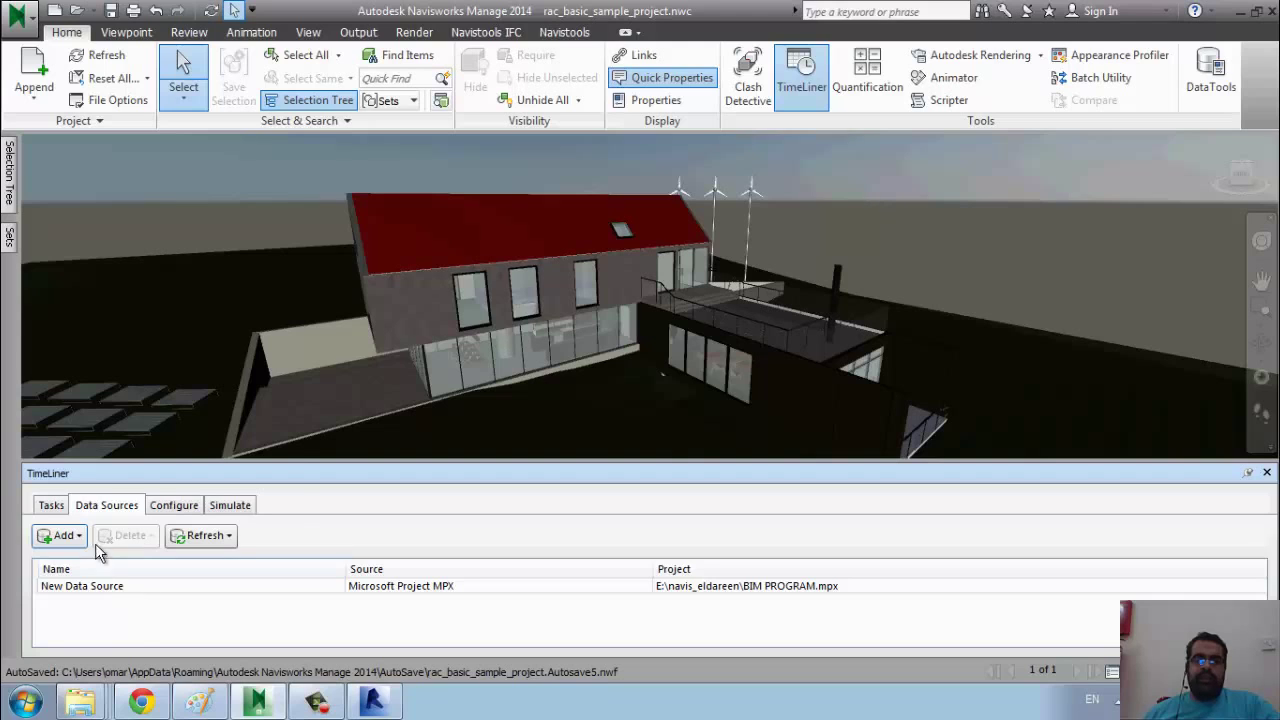
left_click(62, 535)
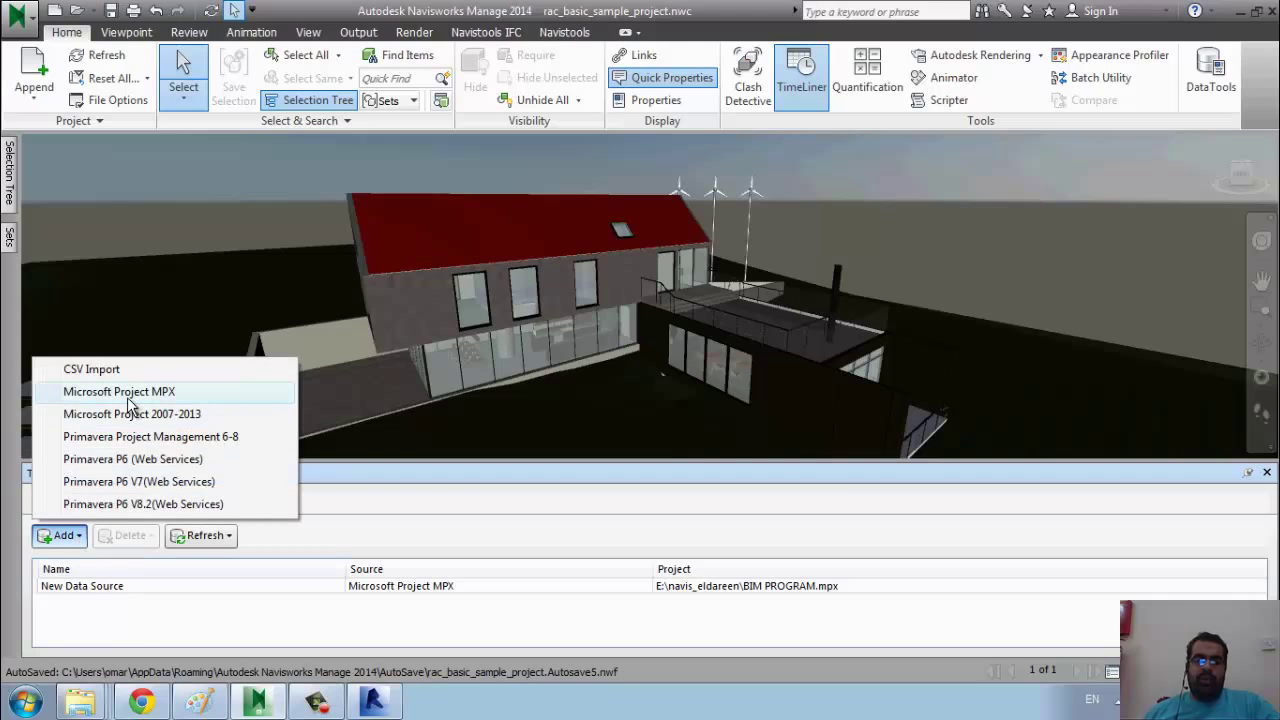
left_click(330, 512)
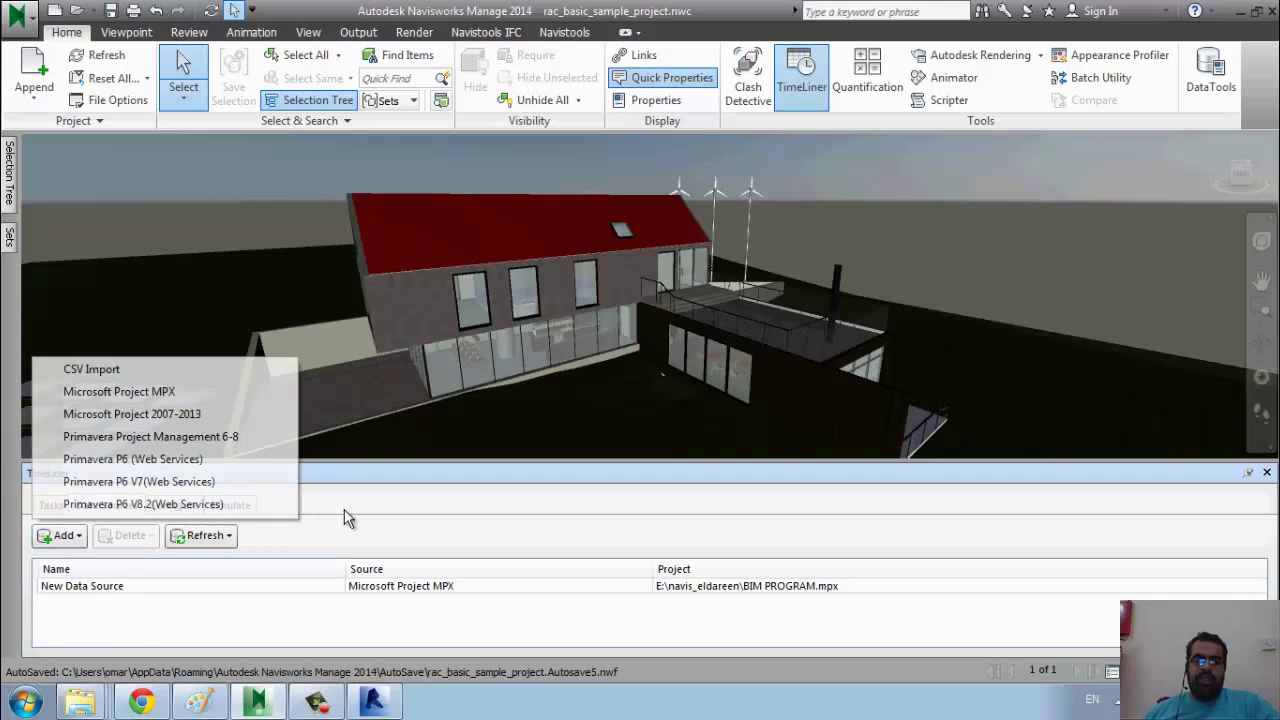
Check the rebuild and synchronize options available for the BIM PROGRAM.mpx data source.
left_click(245, 589)
right_click(246, 587)
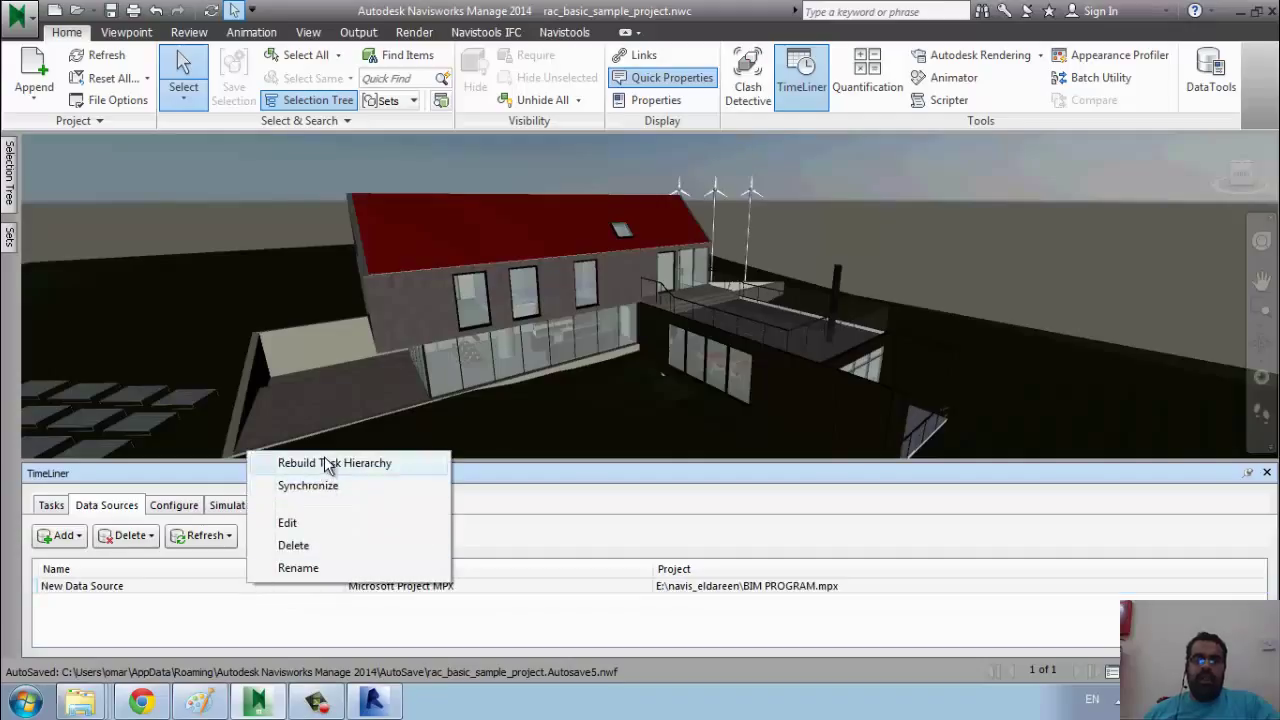
left_click(500, 491)
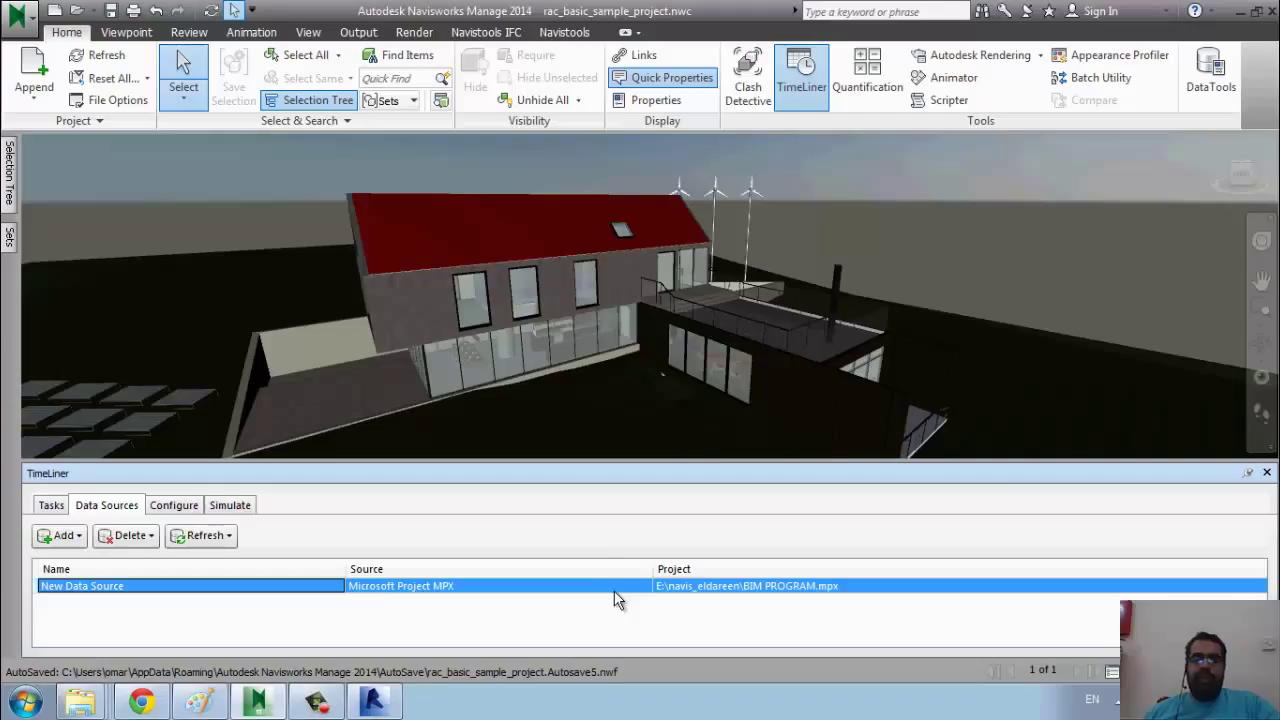
right_click(290, 594)
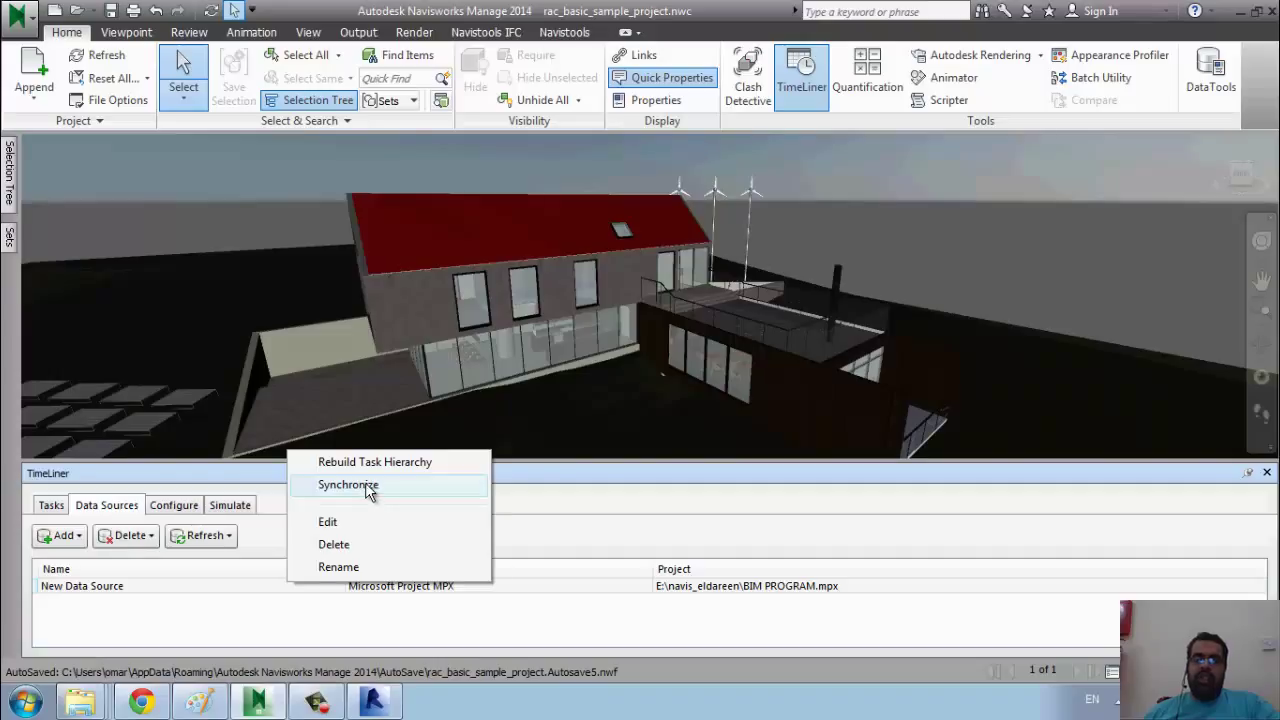
left_click(652, 494)
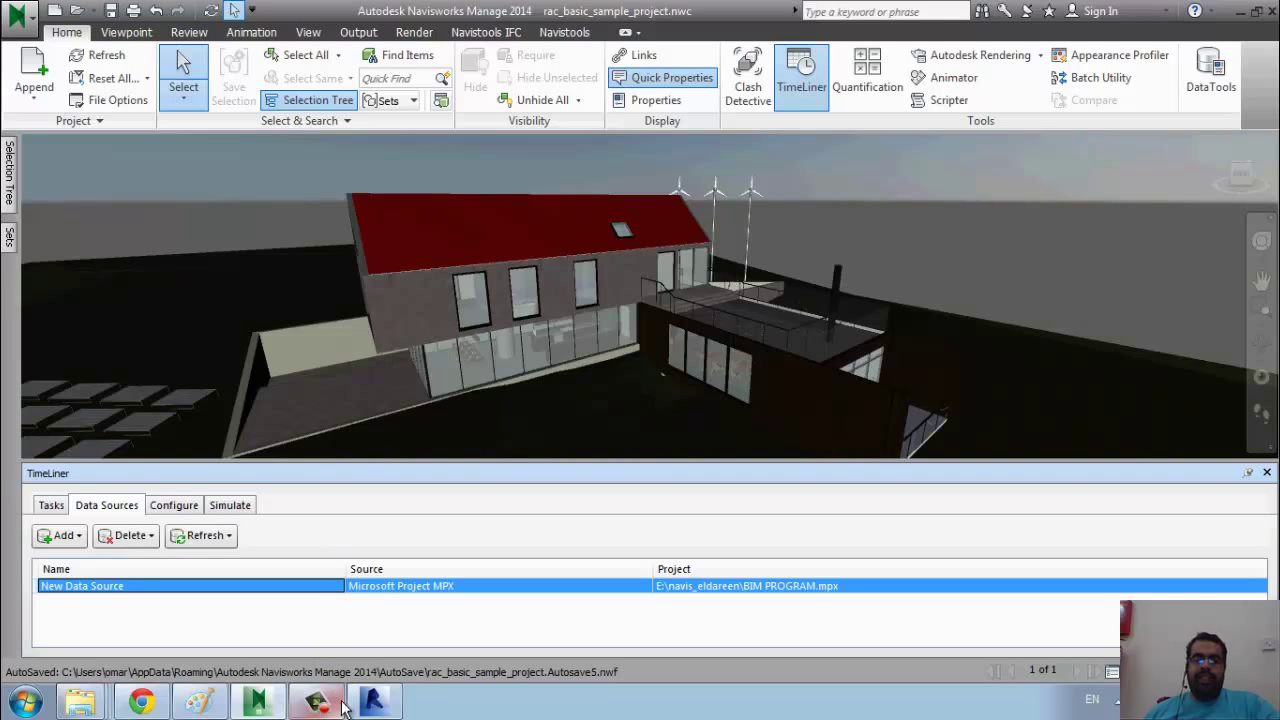
Switch to the sample project in Revit and run the Navisworks SwitchBack 2014 external tool.
left_click(373, 700)
left_click(82, 103)
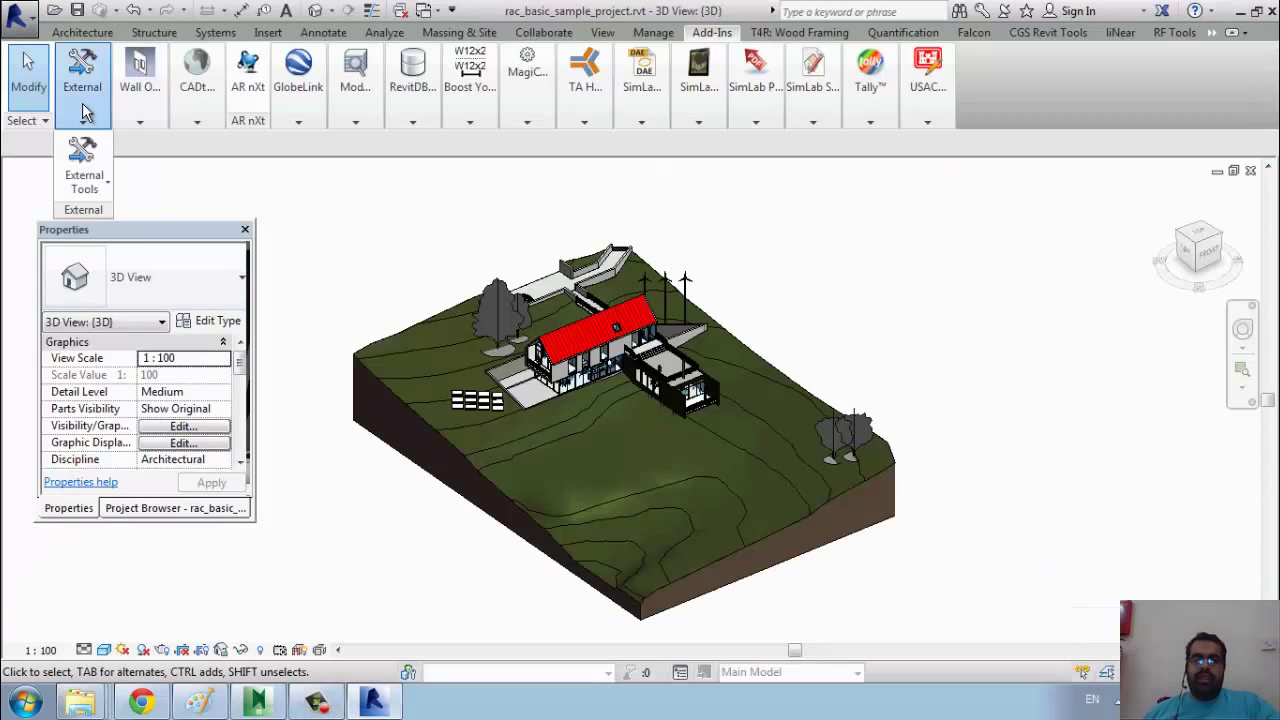
left_click(84, 175)
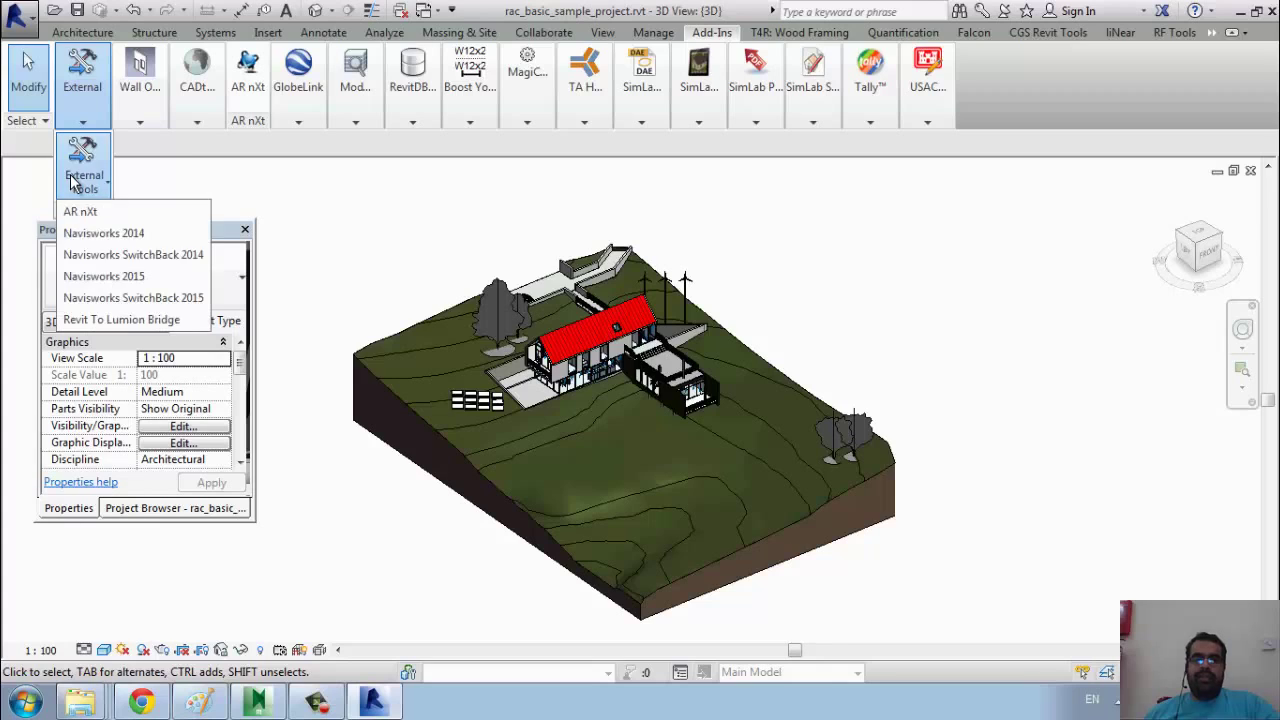
left_click(152, 256)
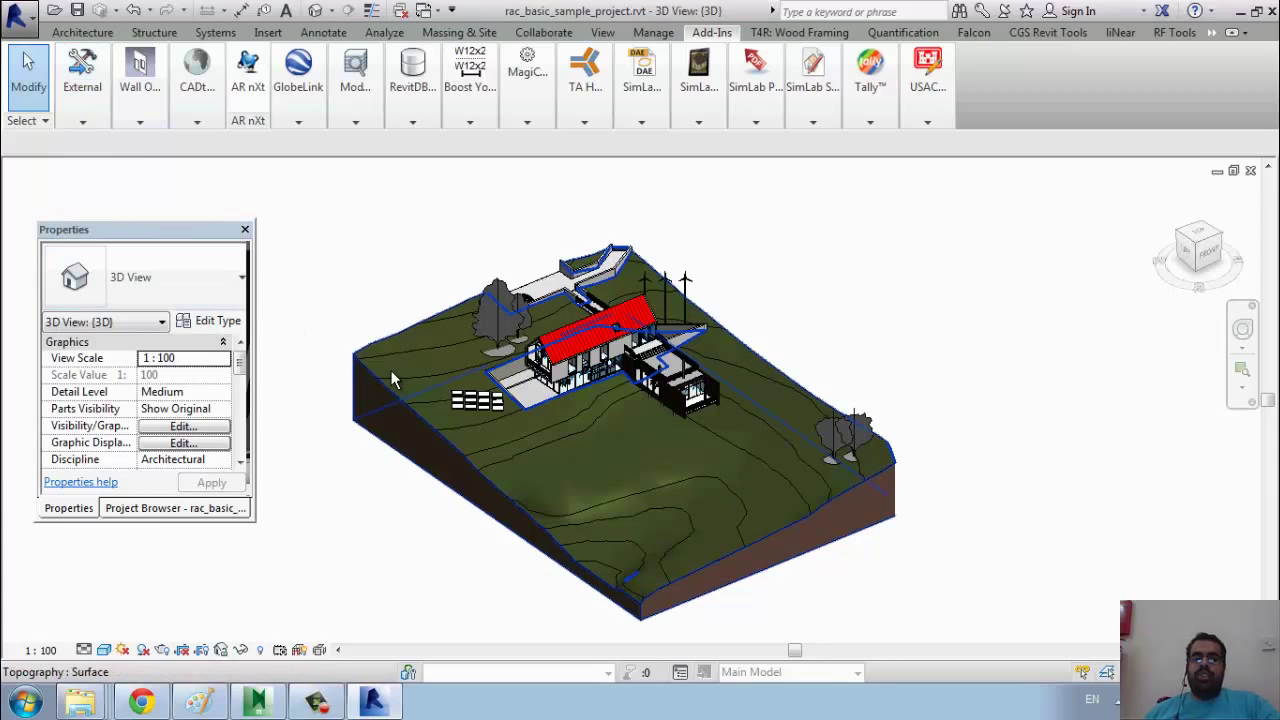
mouse_move(92, 105)
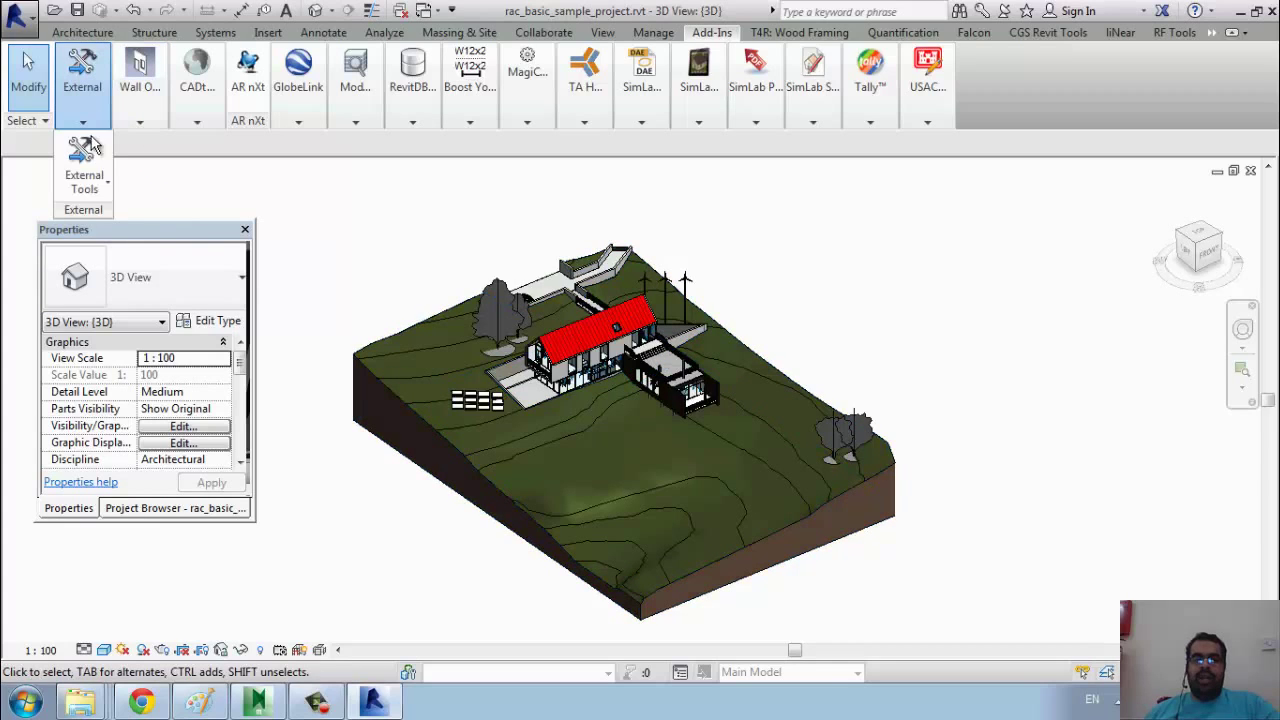
left_click(97, 202)
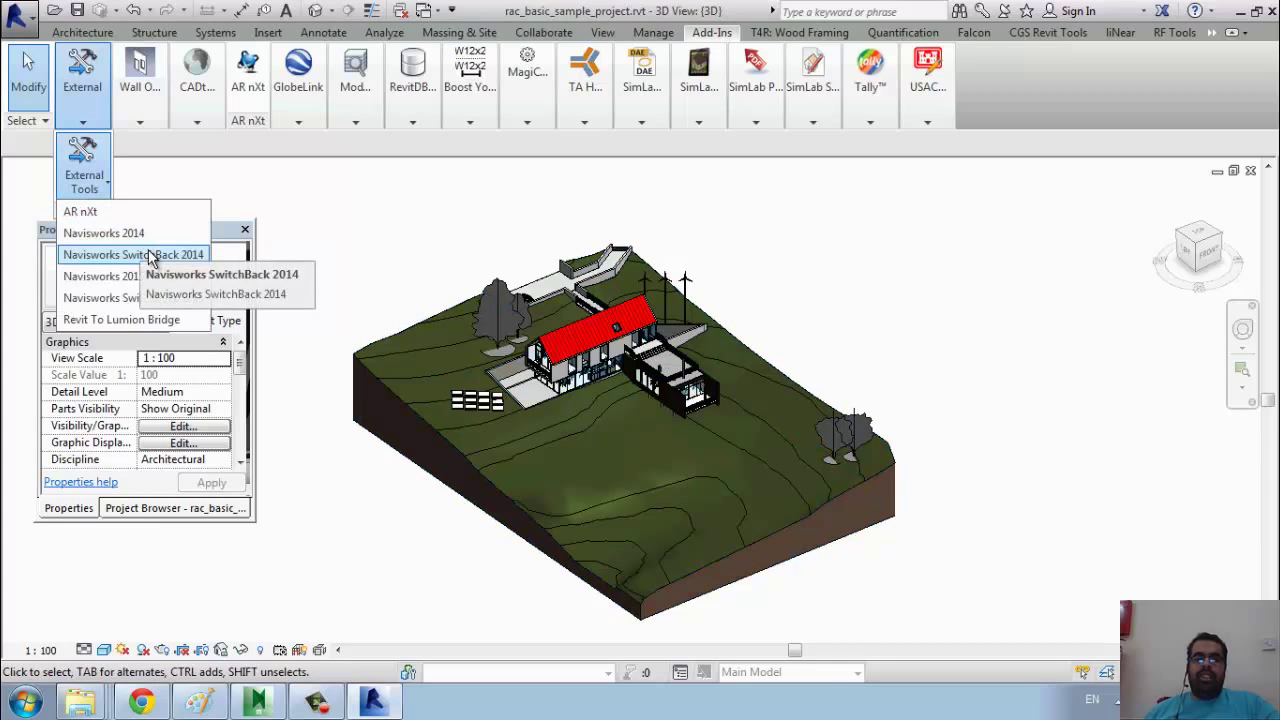
left_click(145, 253)
Return to Navisworks and check the SwitchBack option of the whole rac_basic_sample_project model, leaving the model deselected.
left_click(256, 702)
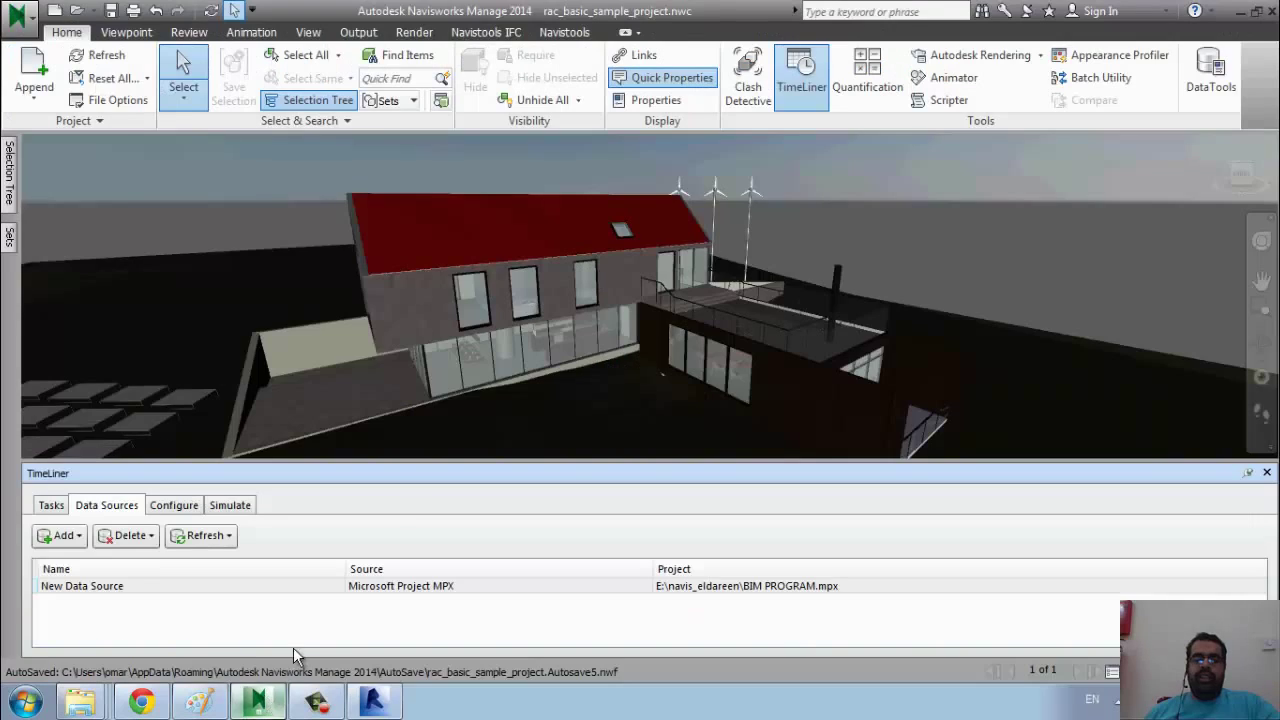
left_click(9, 190)
left_click(100, 195)
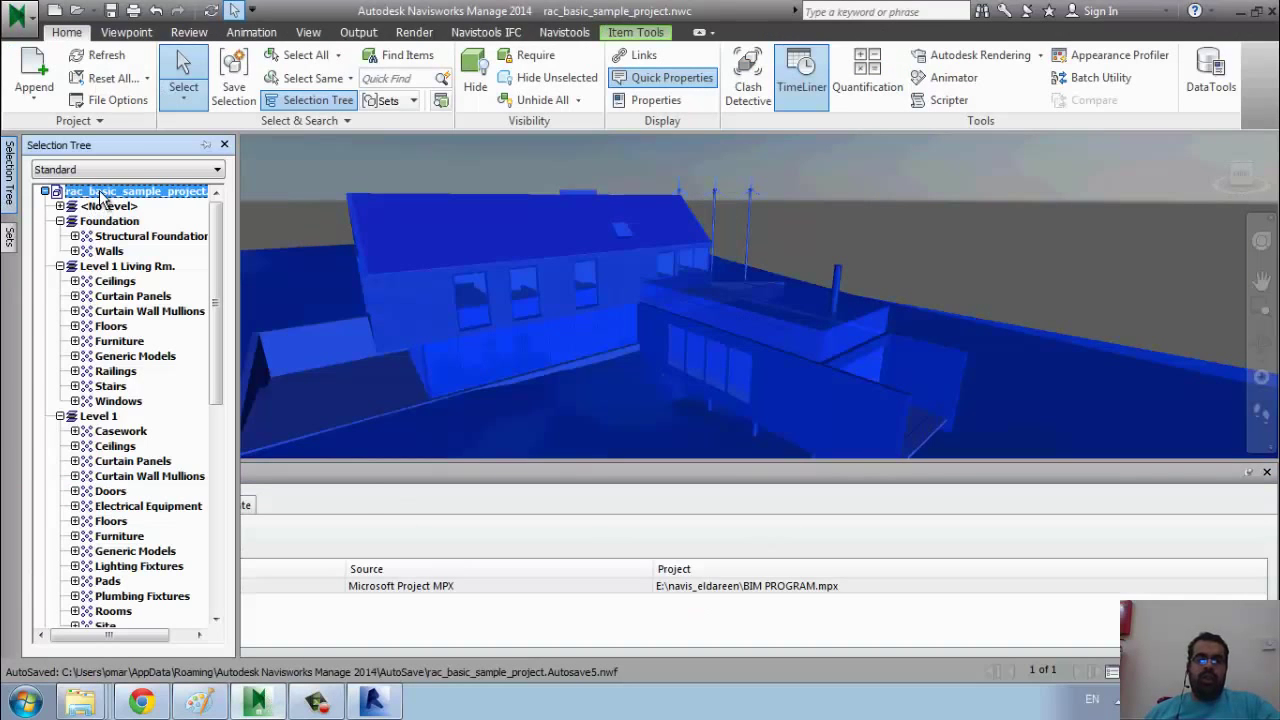
right_click(100, 196)
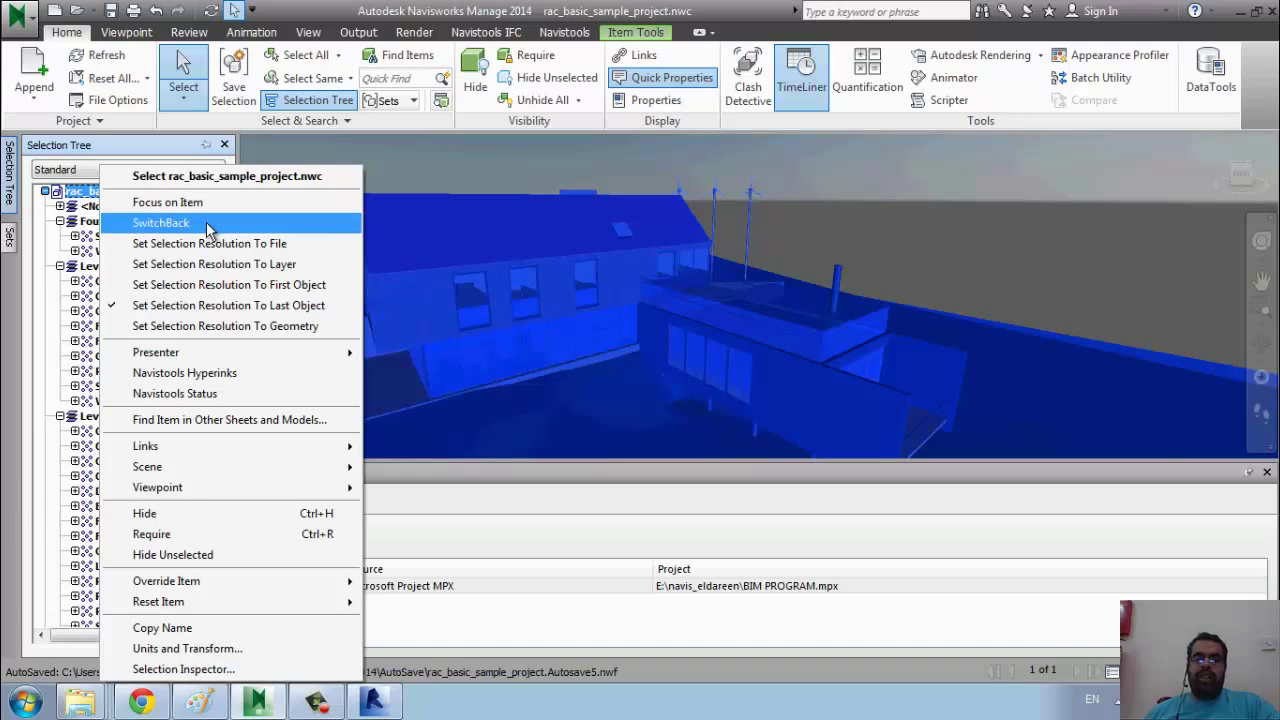
left_click(152, 162)
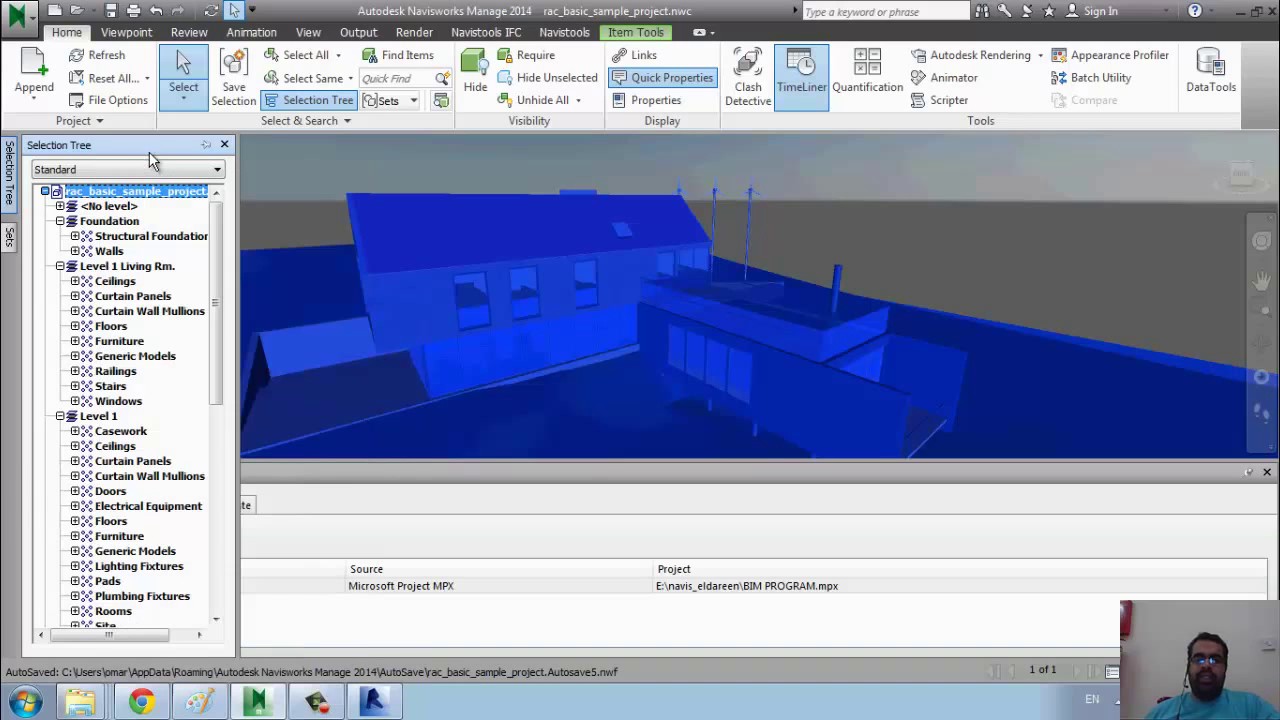
left_click(817, 185)
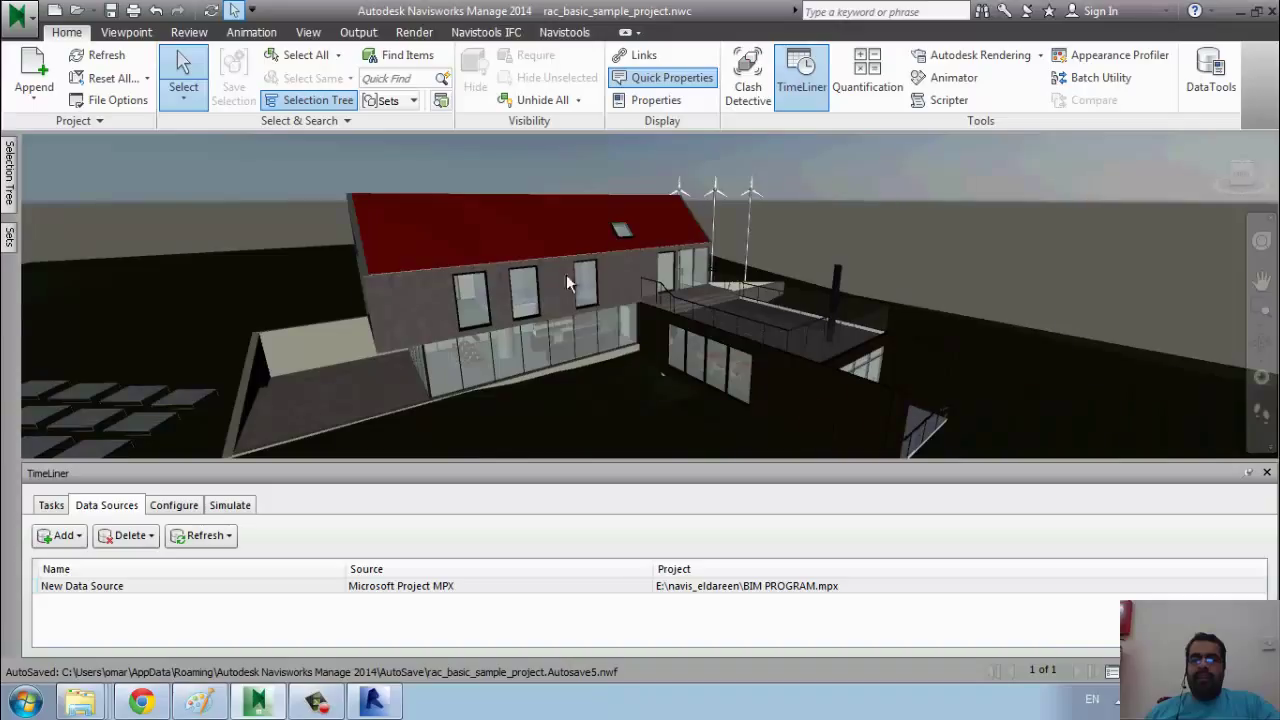
Save the project as the Navisworks file set rac_basic_sample_project.nwf in the navis_eldareen folder.
mouse_move(564, 294)
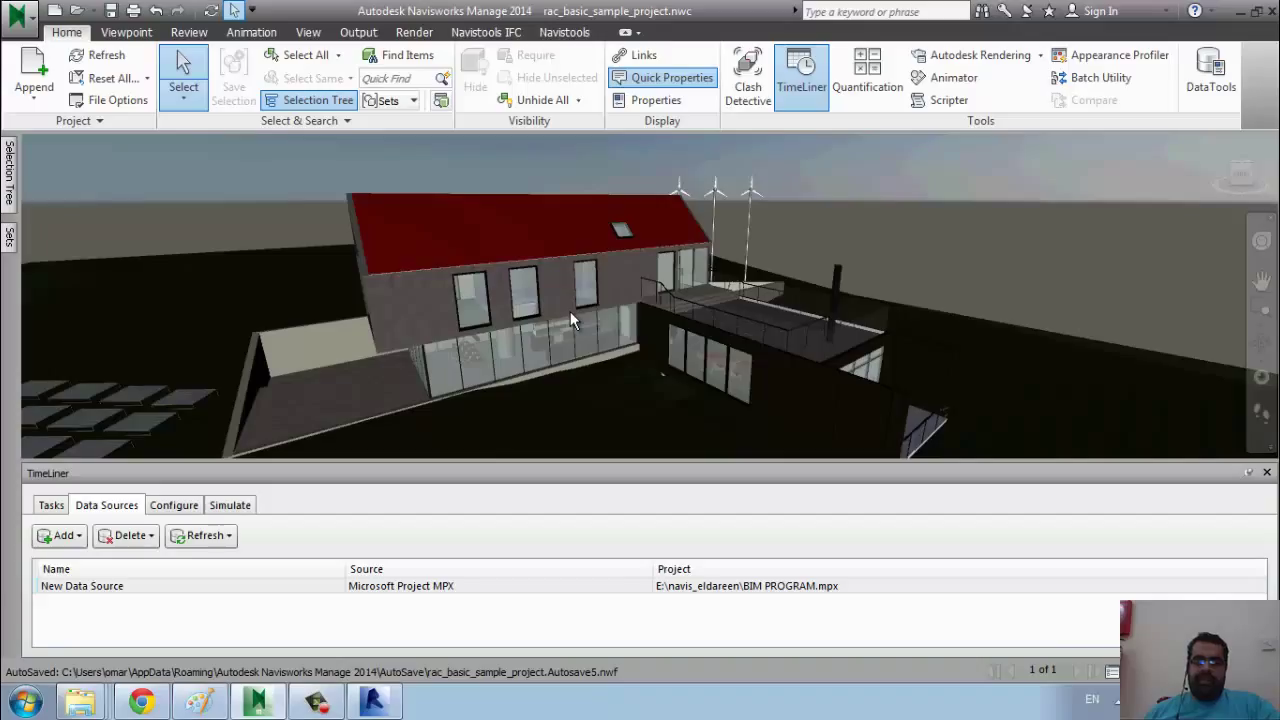
key("ctrl+s")
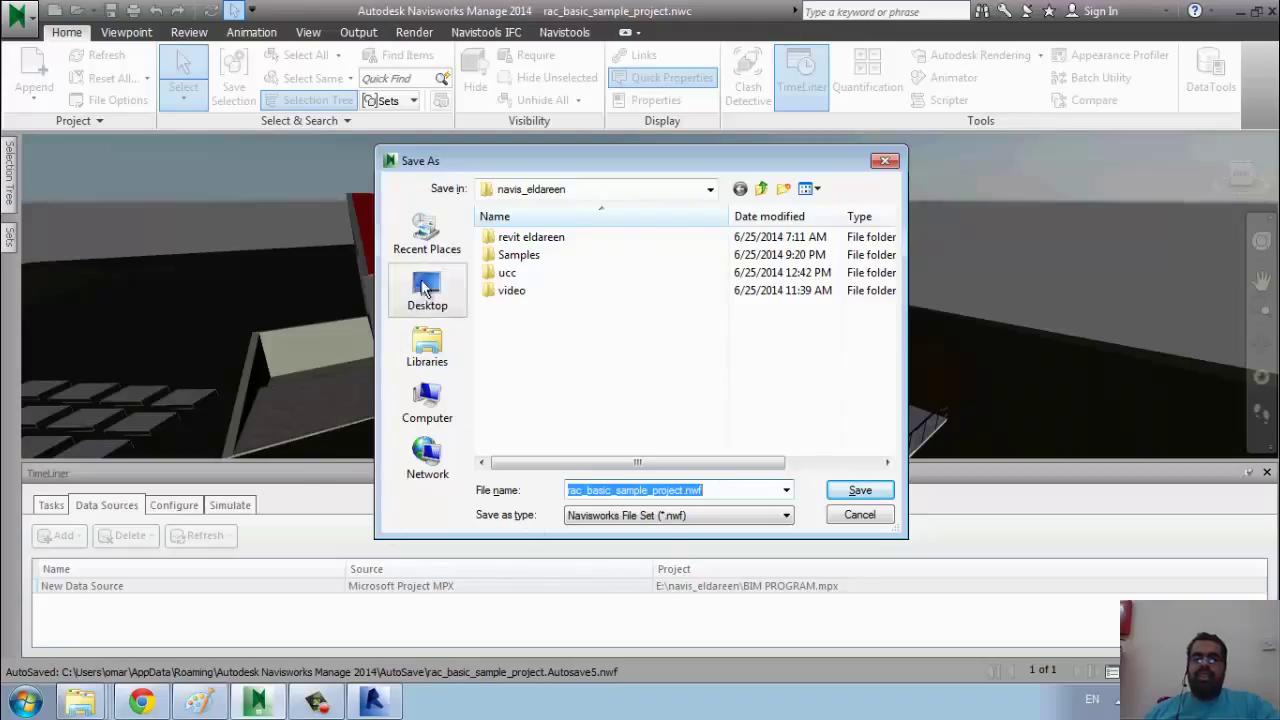
left_click(861, 492)
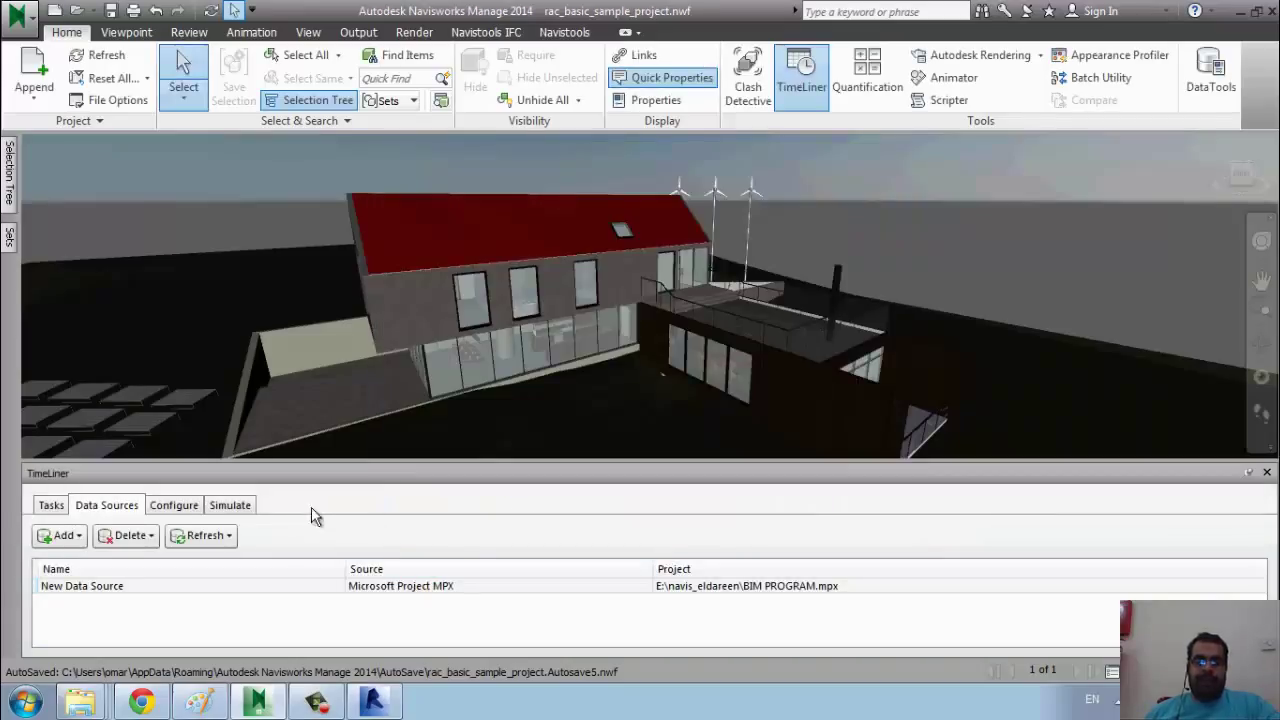
Show the imported tasks in a taller TimeLiner window, with the Gantt chart starting before April 2014.
left_click(50, 505)
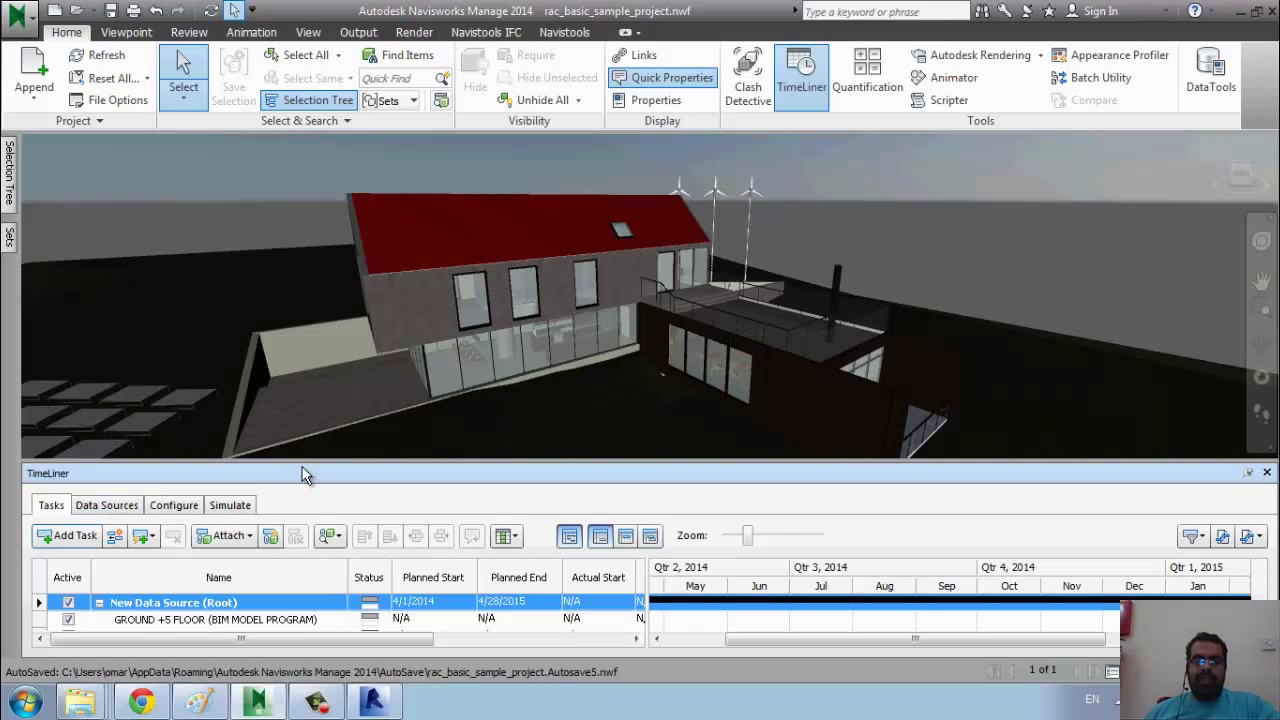
left_click_drag(320, 461, 320, 325)
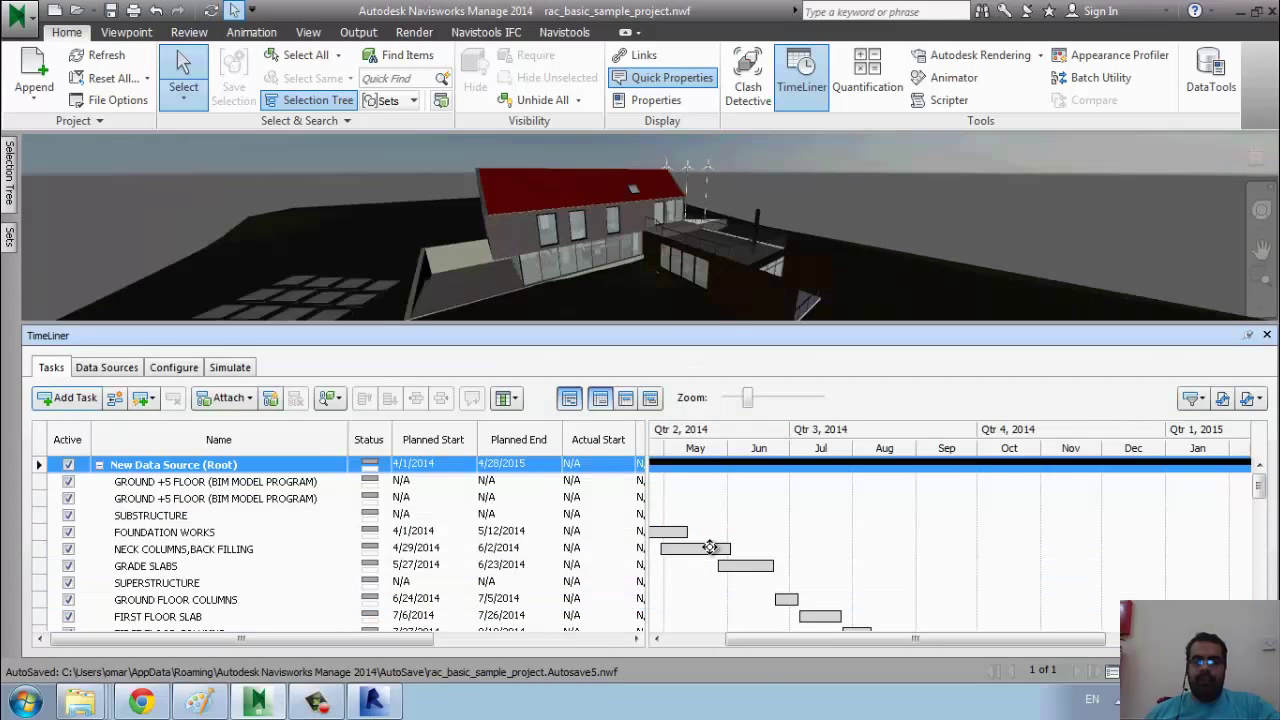
left_click_drag(782, 642, 721, 642)
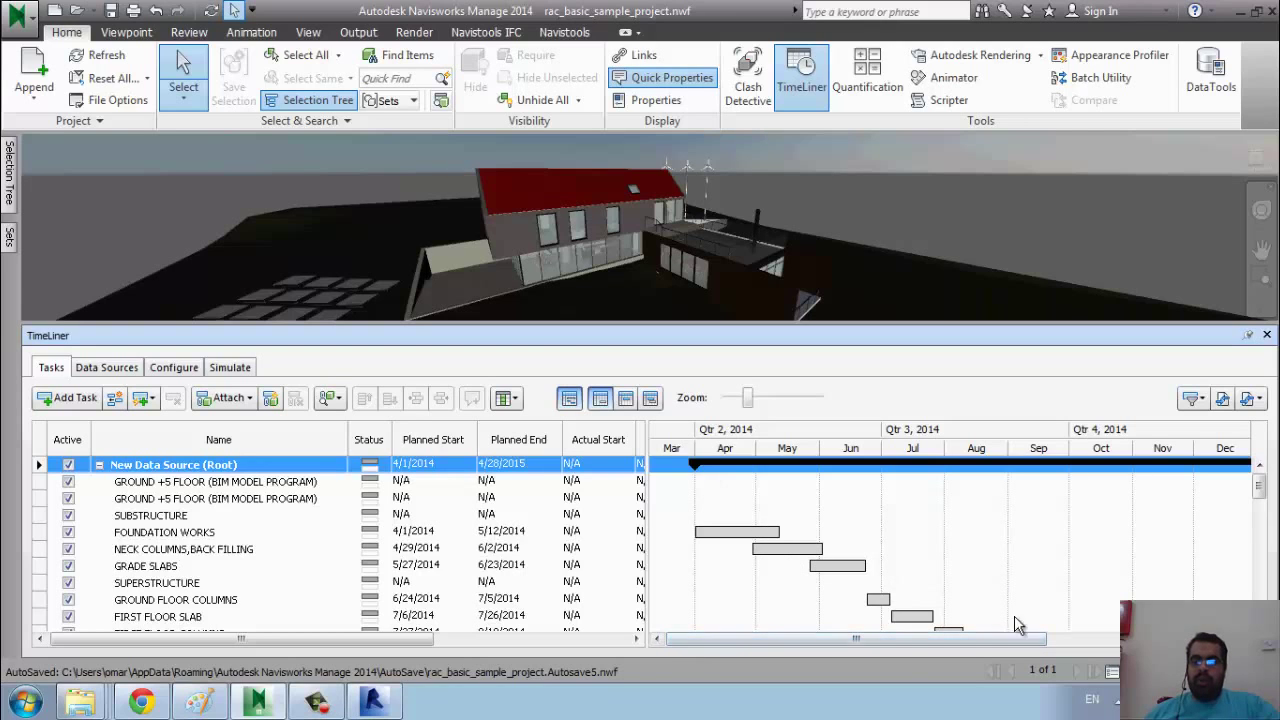
left_click(938, 586)
scroll(937, 582, "down", 2)
scroll(937, 582, "up", 2)
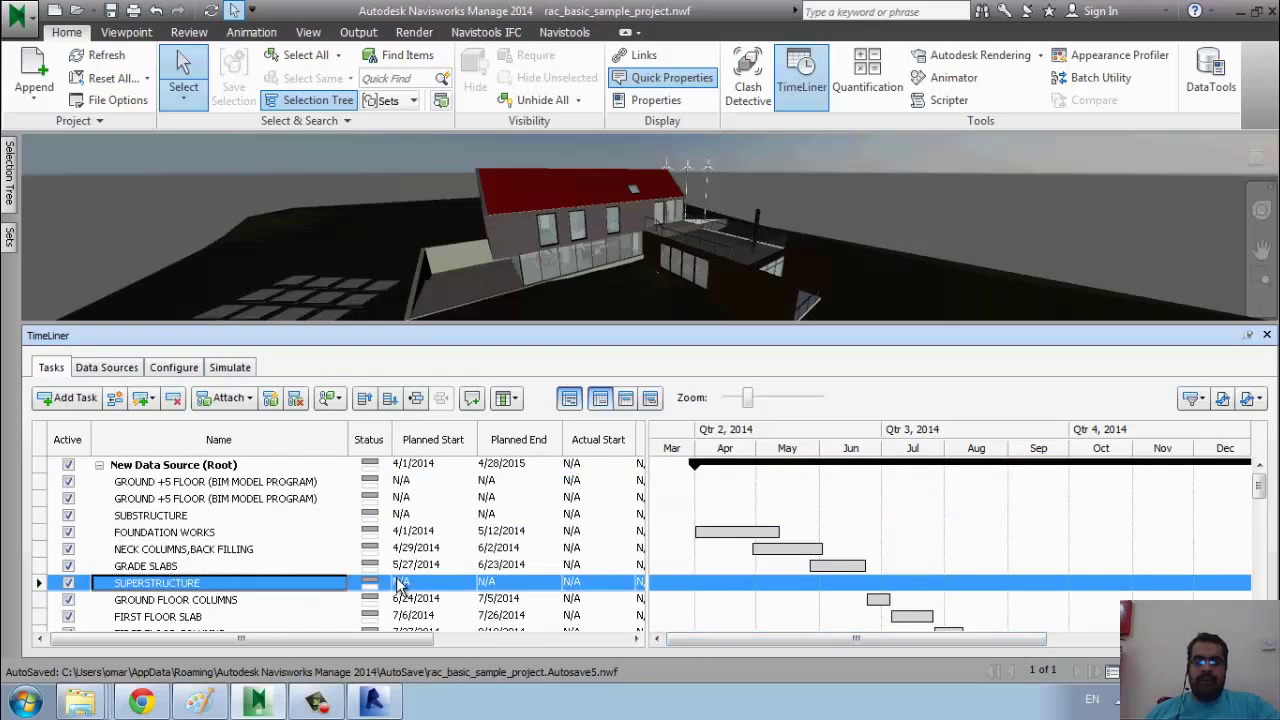
Add a new task at the end of the imported schedule and return to the start of the list.
left_click(224, 535)
left_click(218, 537)
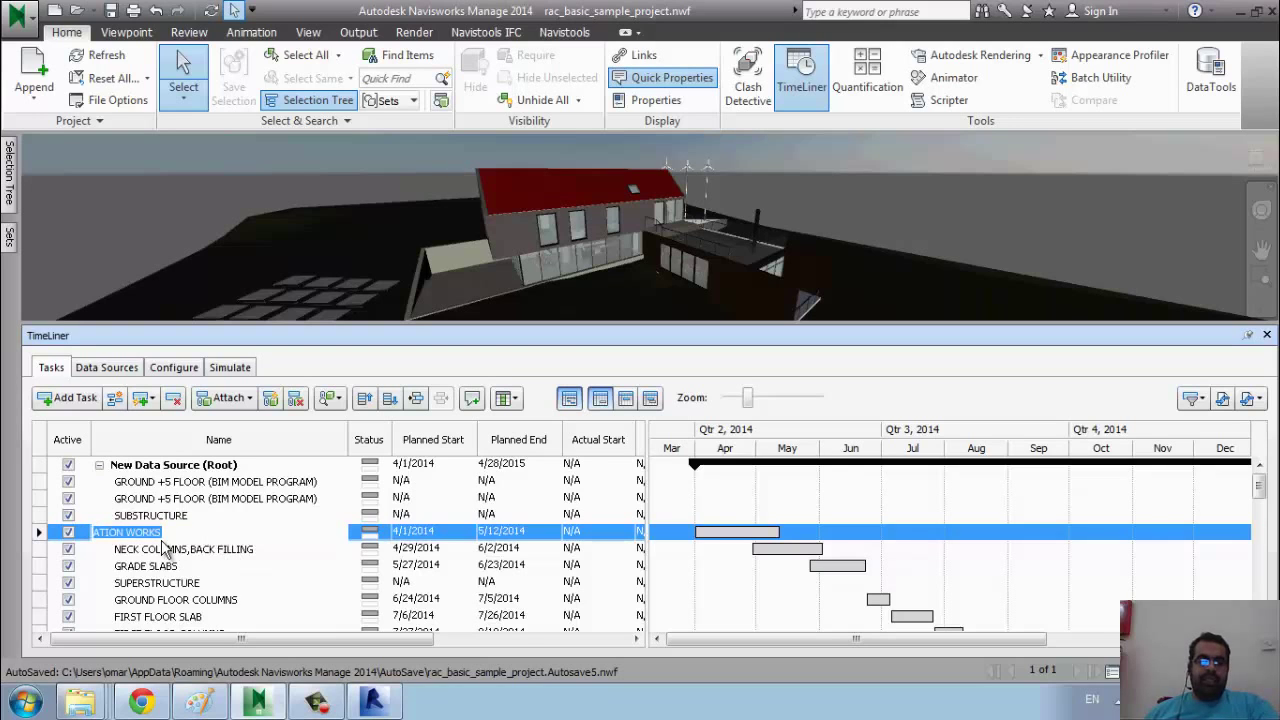
key("Return")
scroll(205, 608, "down", 10)
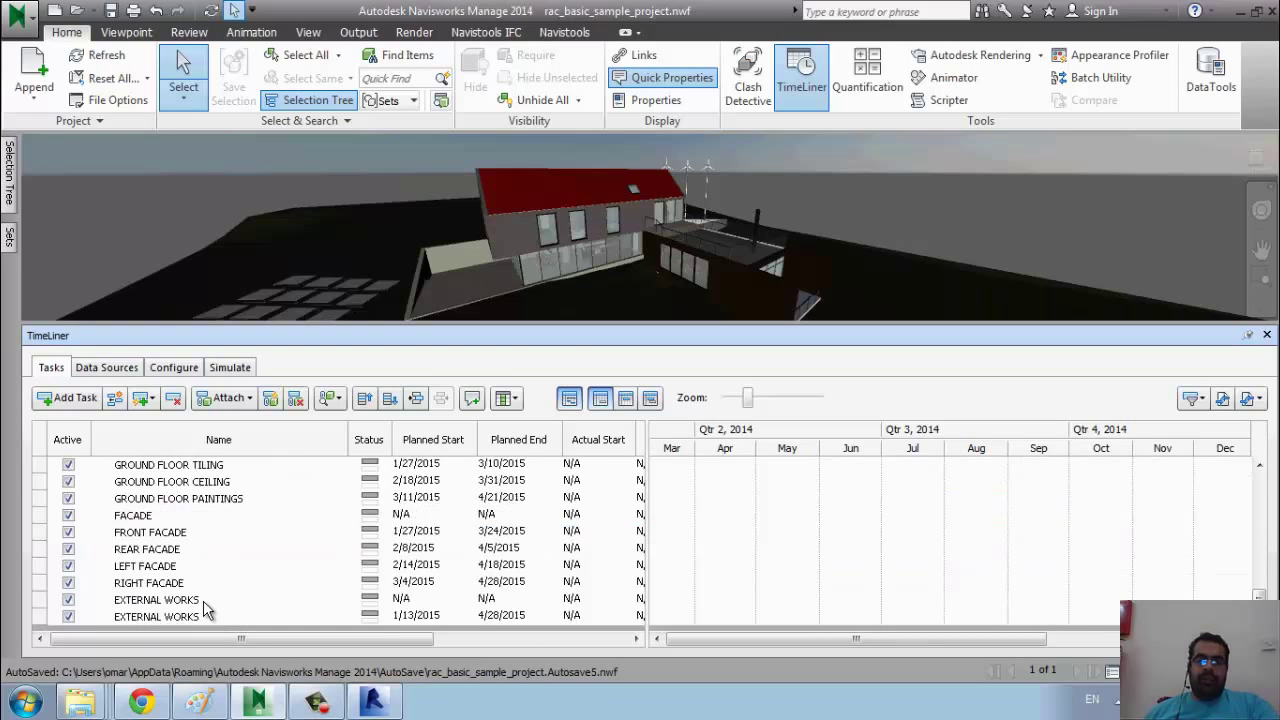
left_click(62, 398)
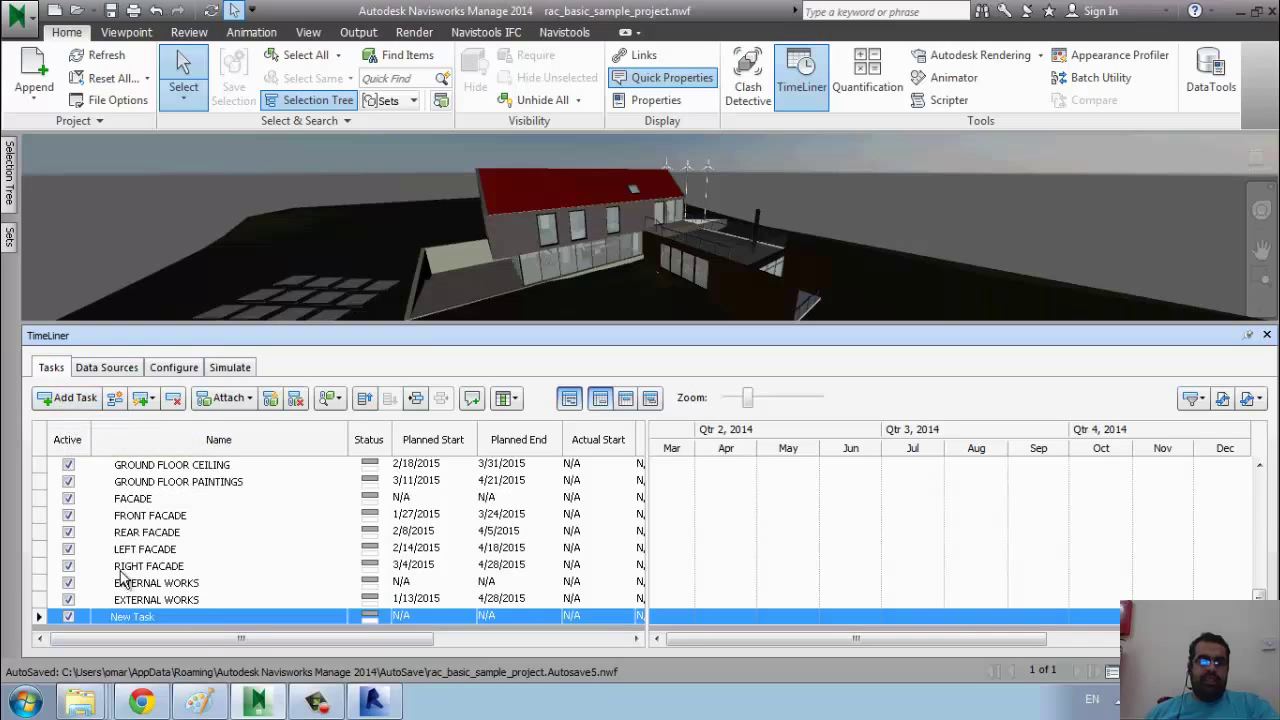
left_click(270, 534)
scroll(265, 540, "up", 15)
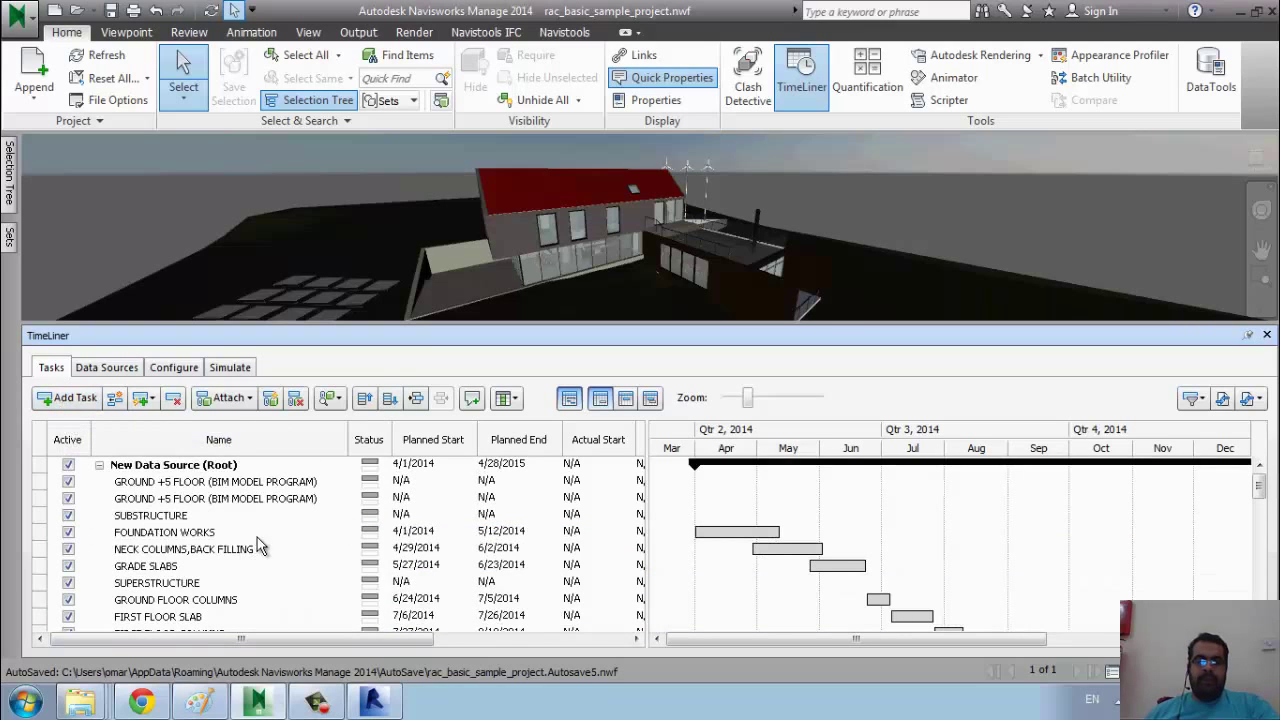
Attach the foun str set to the FOUNDATION WORKS task and the found wall set to NECK COLUMNS,BACK FILLING.
left_click(257, 537)
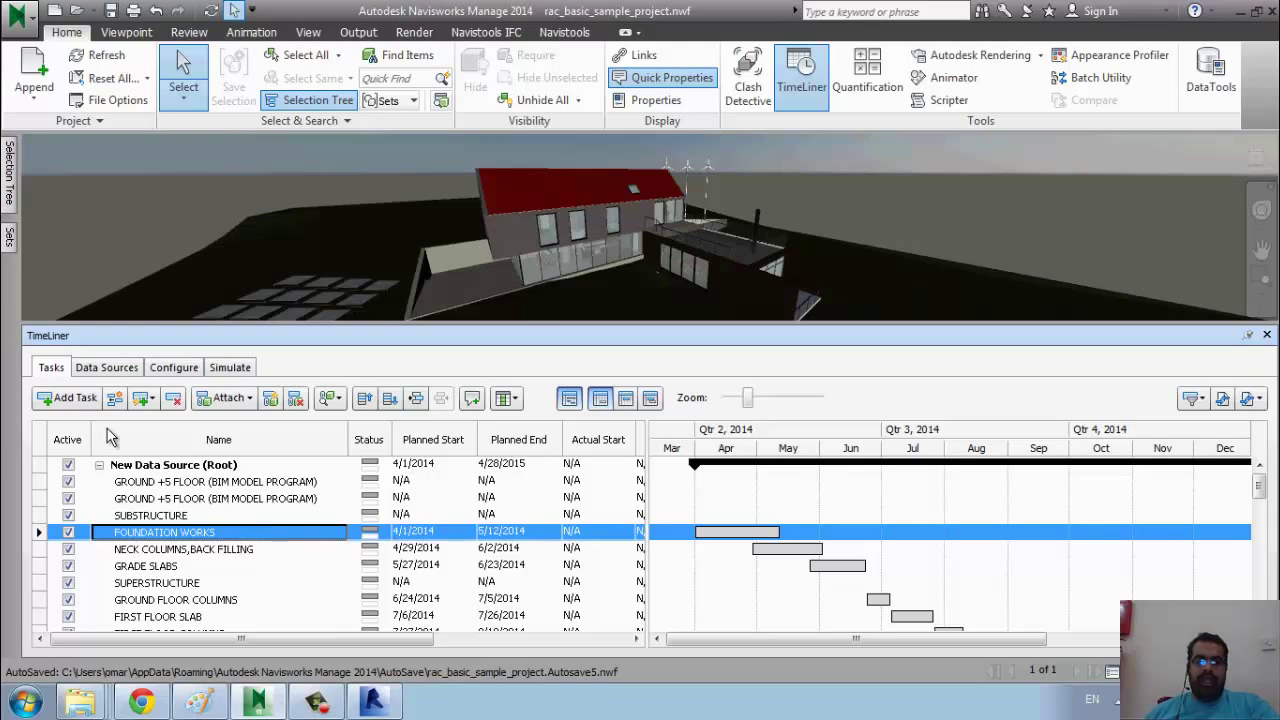
right_click(223, 537)
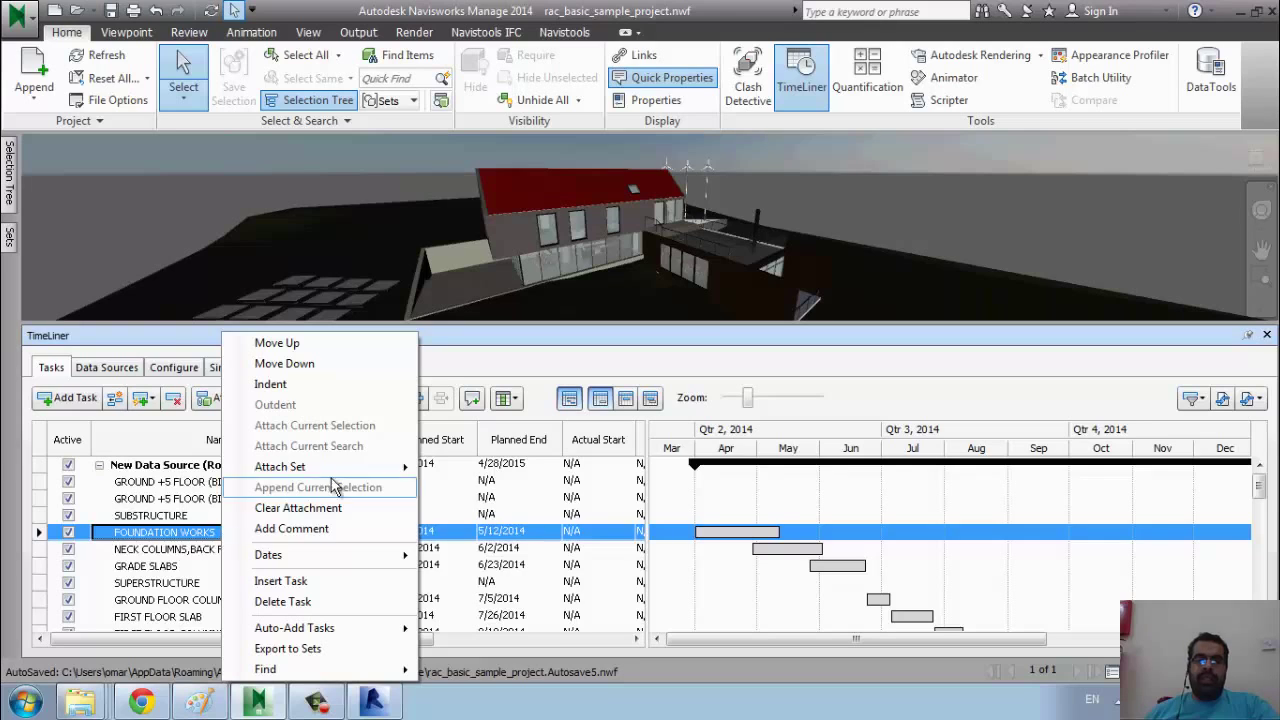
mouse_move(357, 462)
left_click(471, 466)
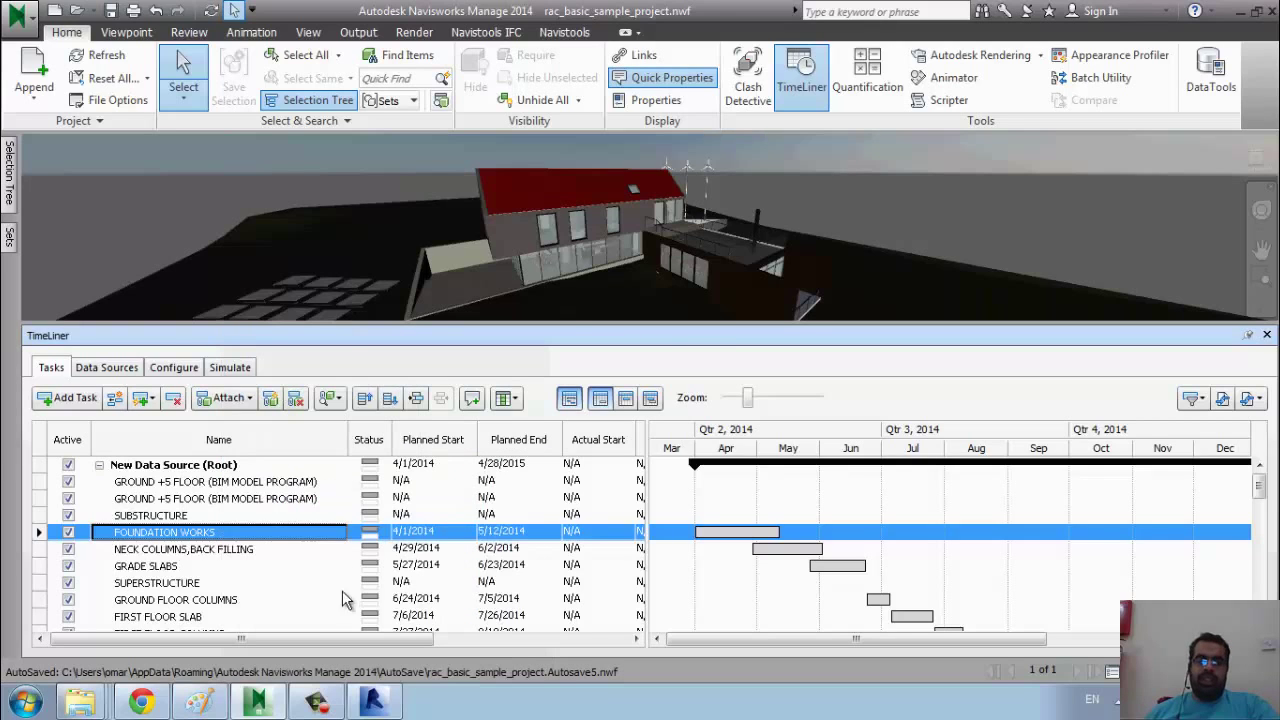
left_click(256, 550)
right_click(256, 550)
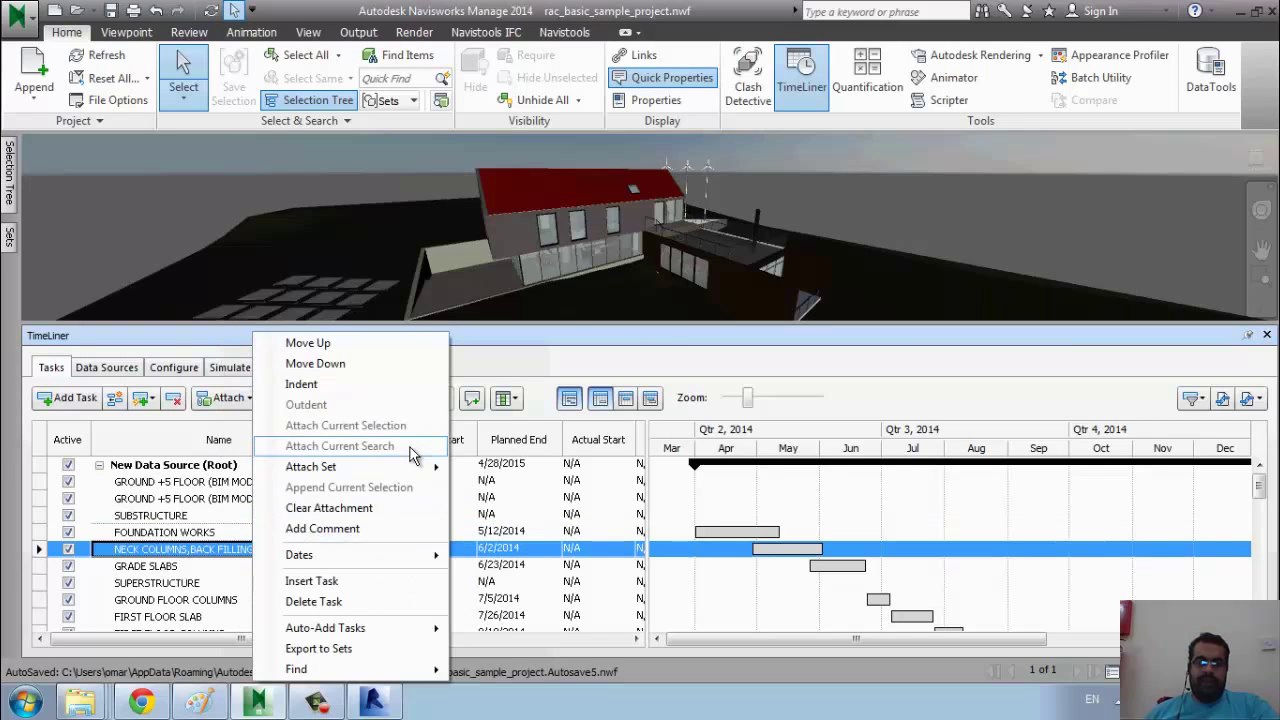
mouse_move(415, 468)
left_click(485, 483)
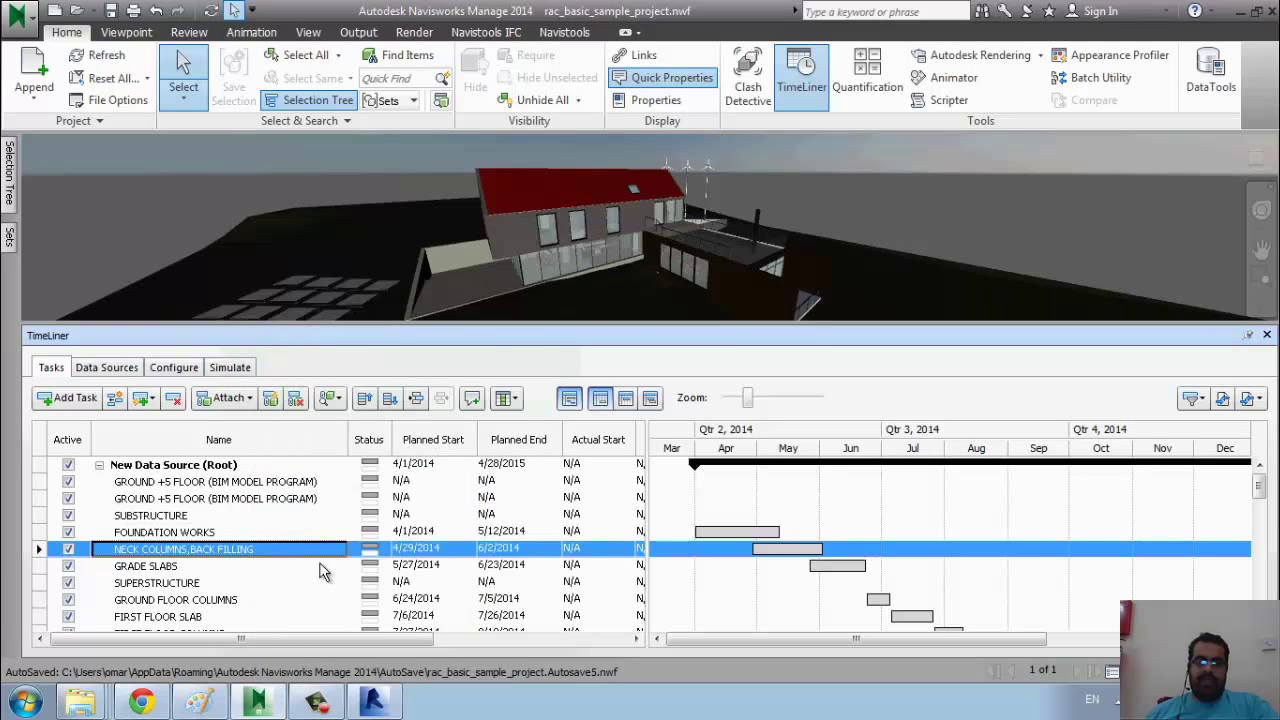
Attach the living room set to the GRADE SLABS task and the 1 str column set to FIRST FLOOR SLAB.
left_click(297, 568)
right_click(297, 568)
mouse_move(471, 466)
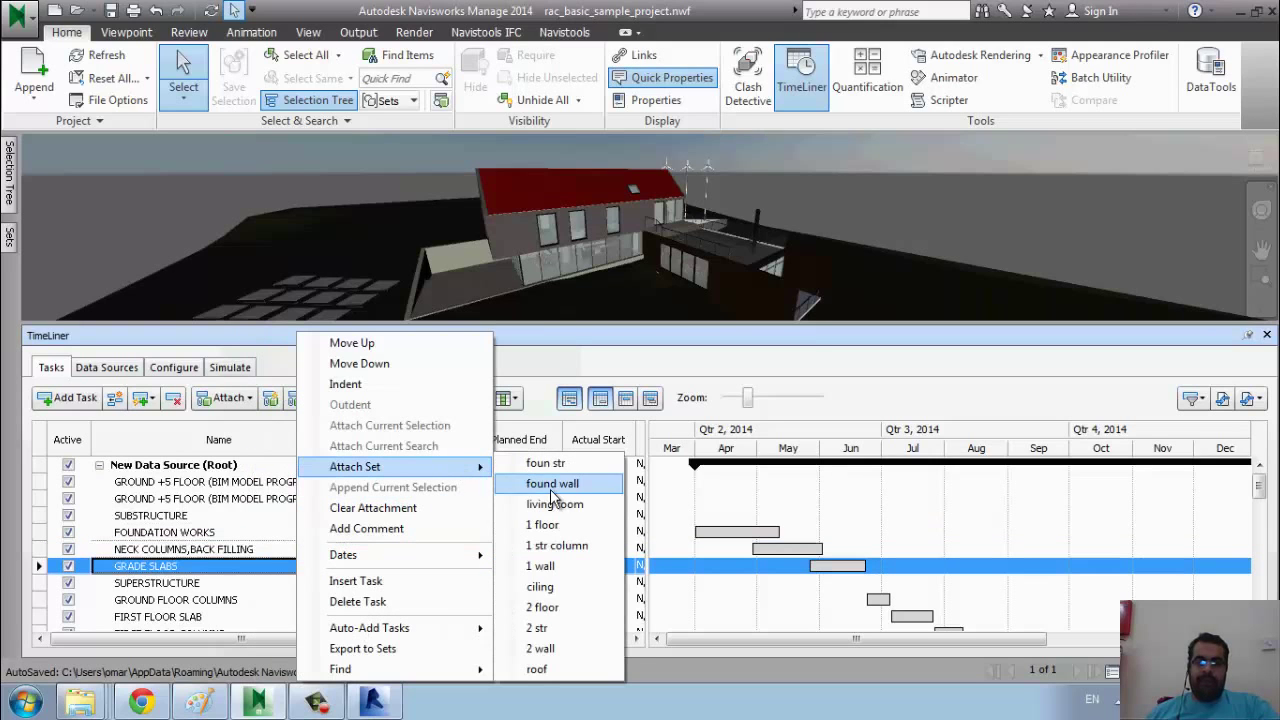
left_click(555, 505)
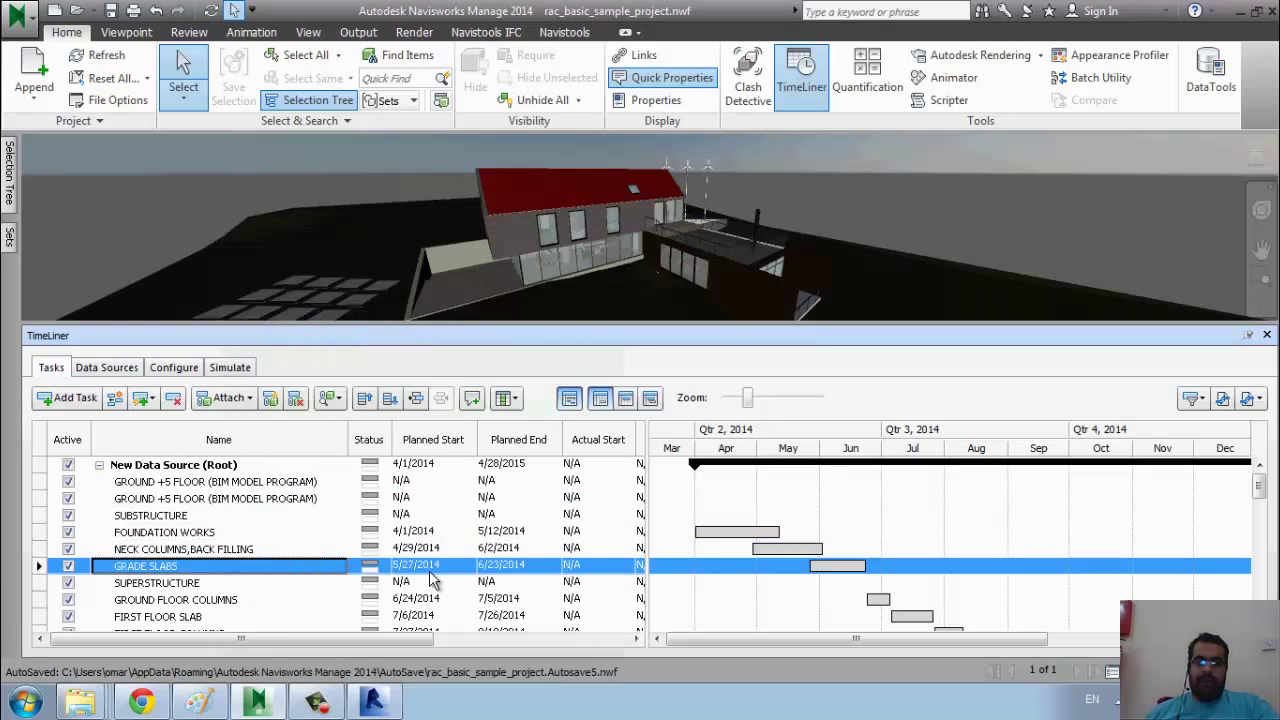
left_click(274, 617)
right_click(273, 619)
mouse_move(420, 466)
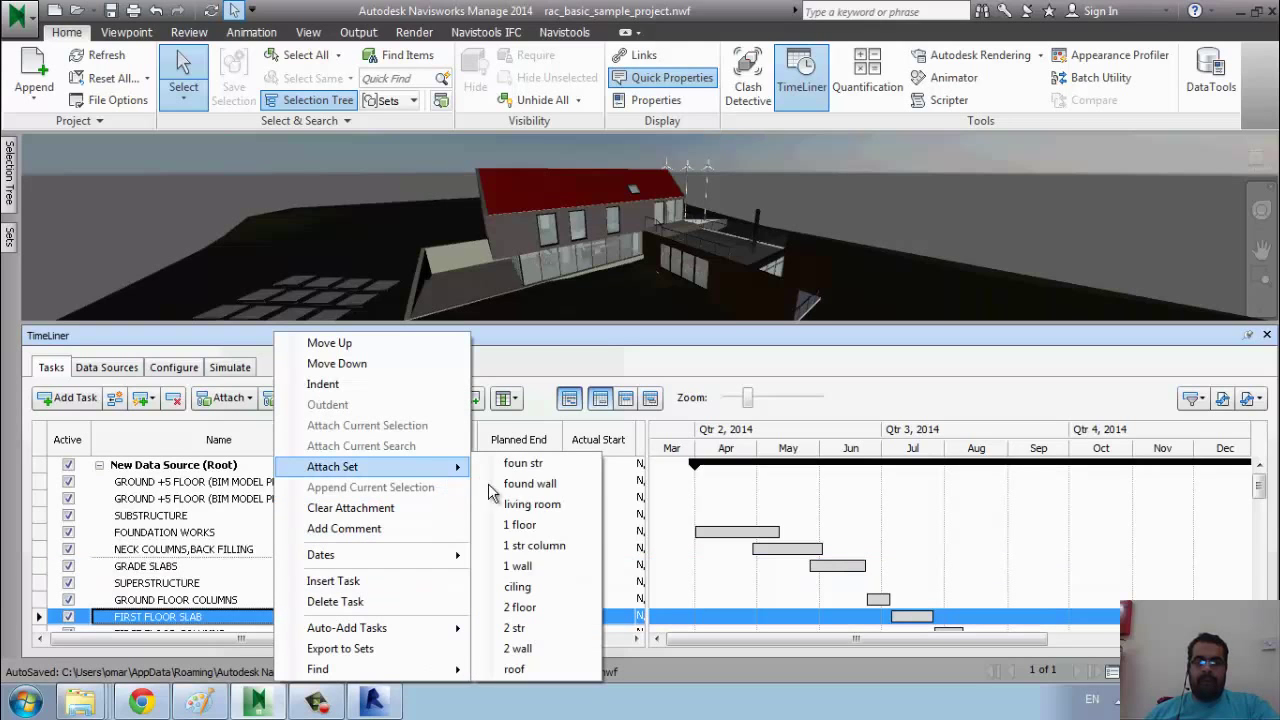
left_click(540, 545)
Attach the ciling set to the FIRST FLOOR COLUMNS task.
scroll(362, 586, "down", 2)
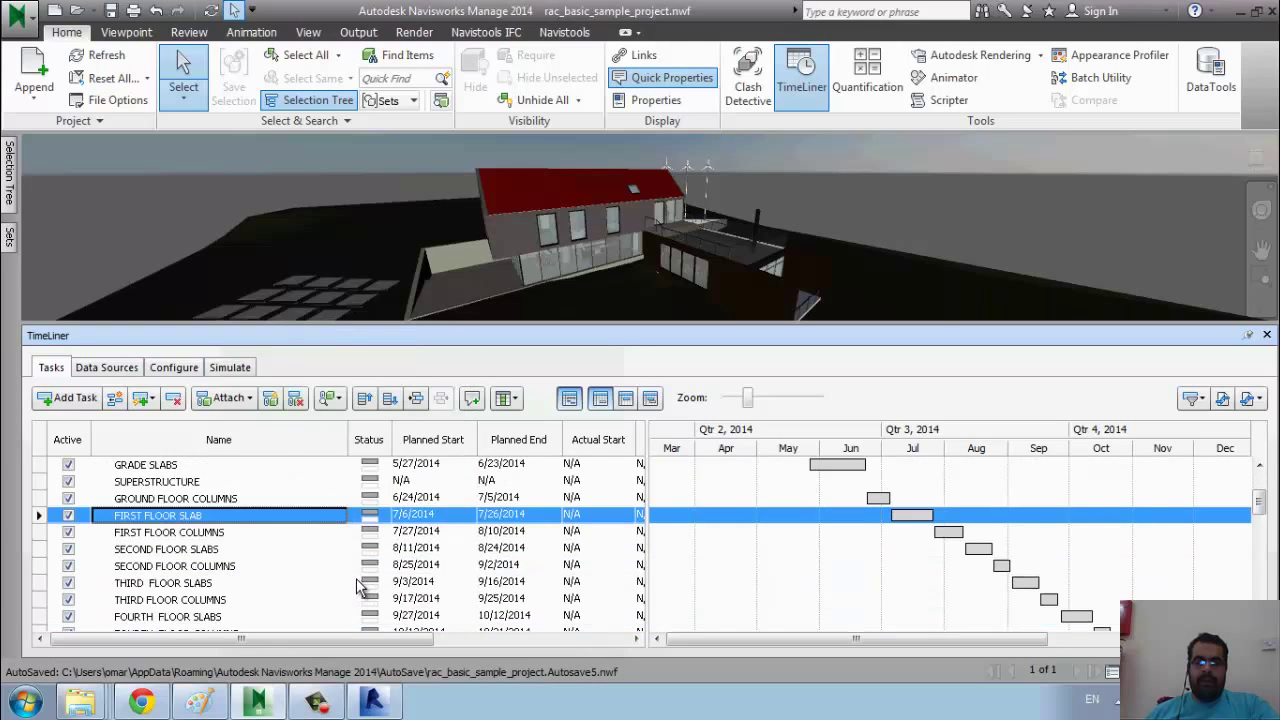
scroll(362, 586, "down", 1)
left_click(288, 481)
right_click(288, 481)
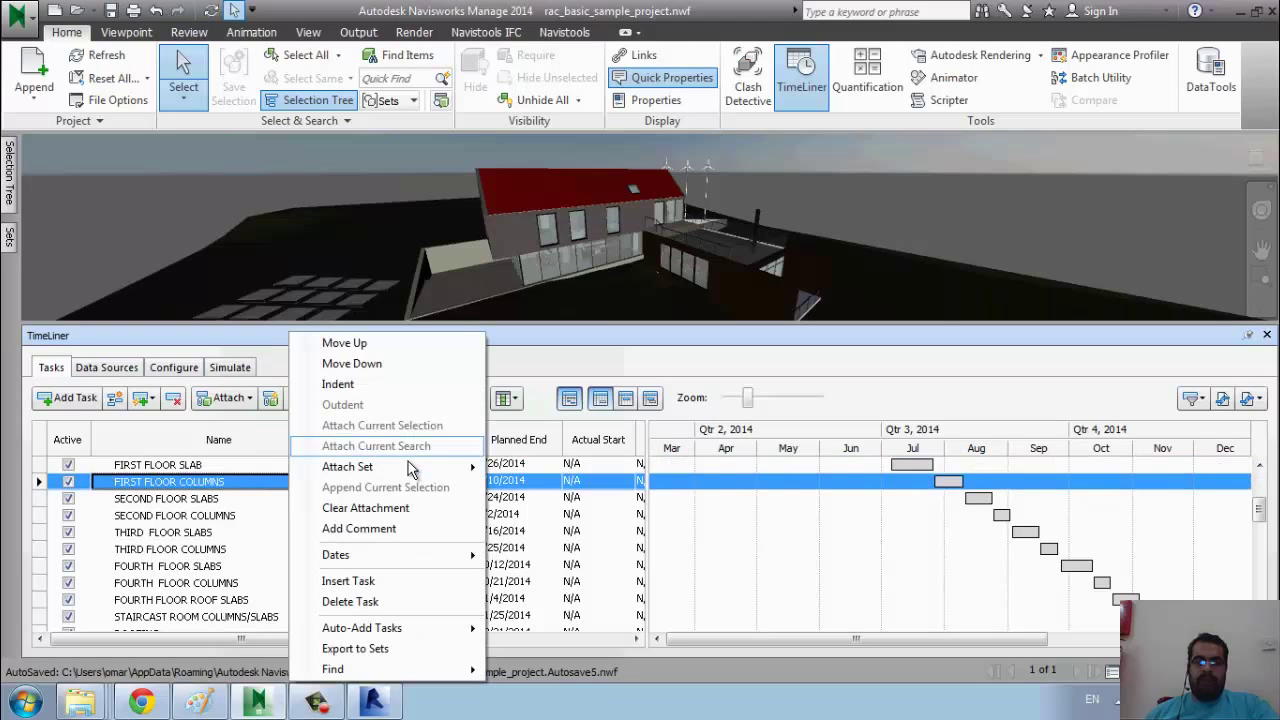
mouse_move(410, 466)
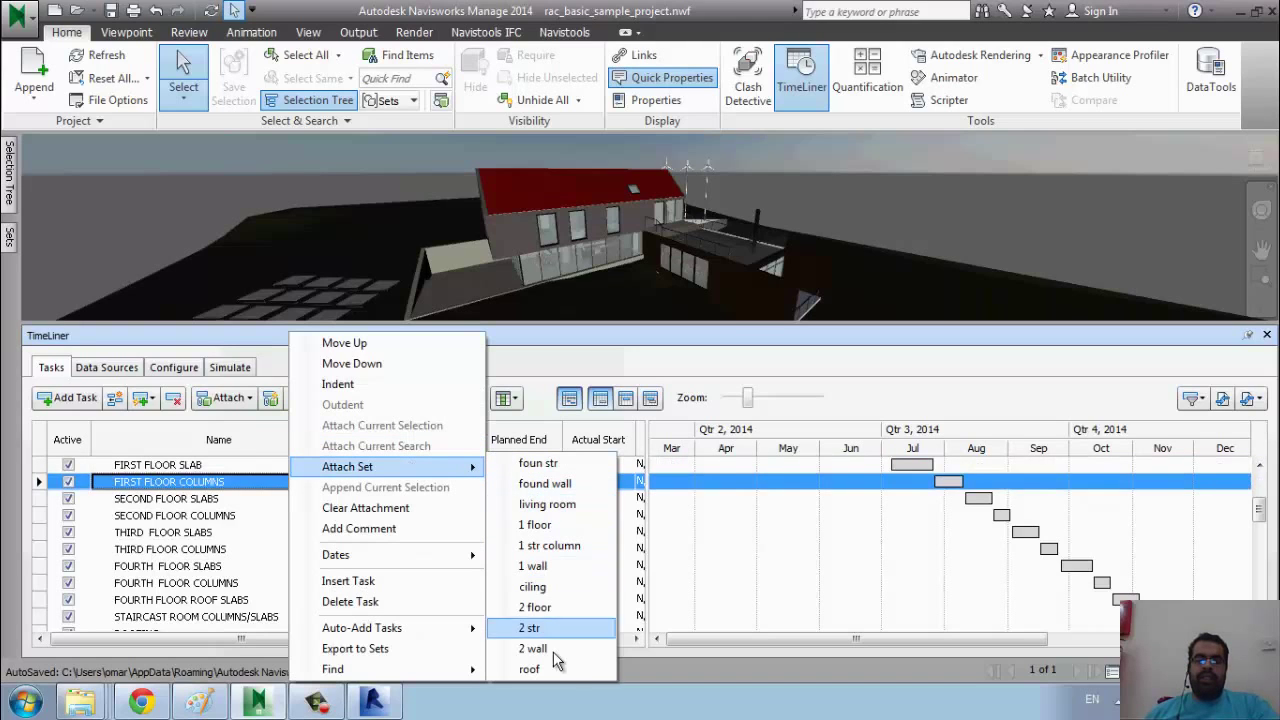
left_click(557, 588)
Attach the 2 floor set to the SECOND FLOOR SLABS task and check the attached sets in the task list.
left_click(222, 503)
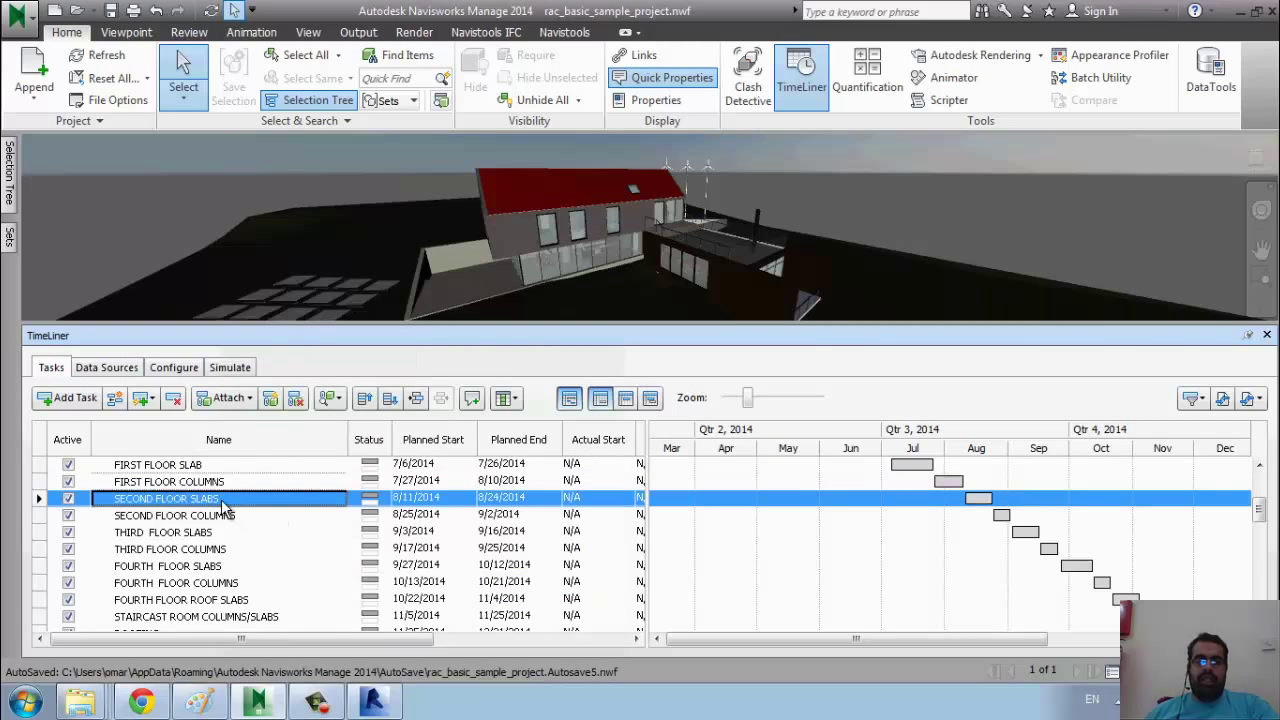
right_click(223, 508)
mouse_move(357, 470)
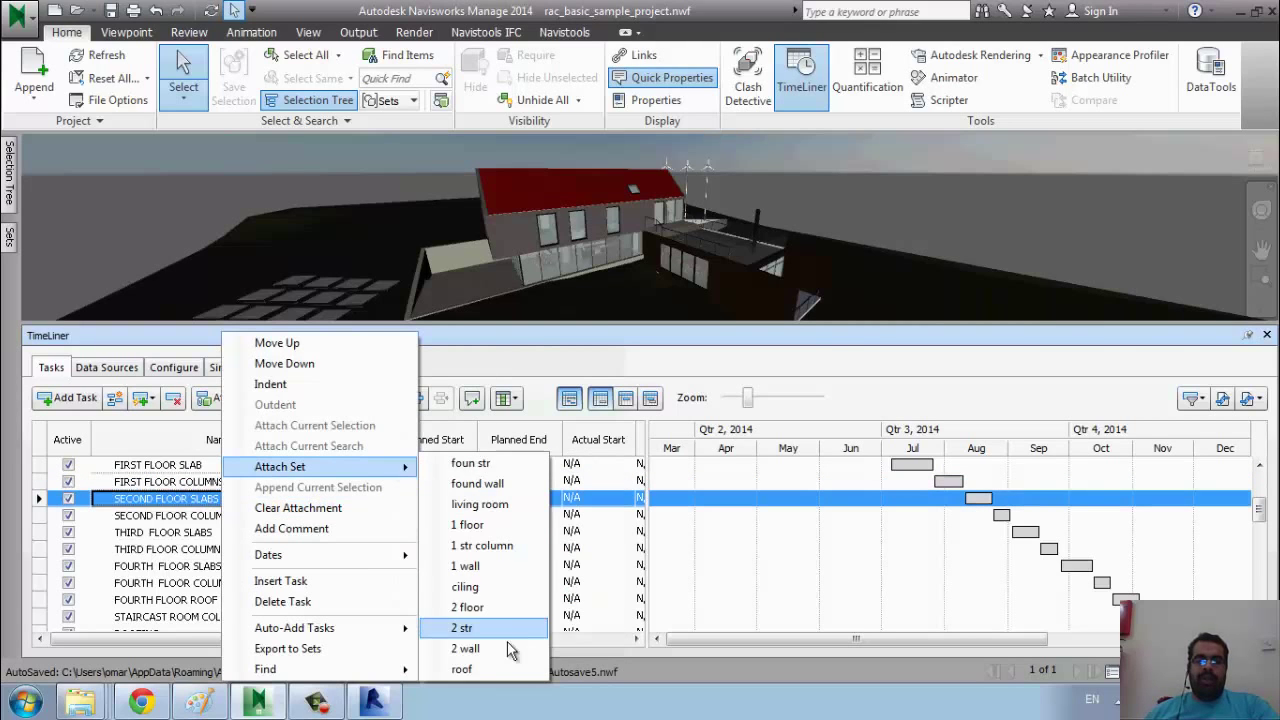
left_click(501, 608)
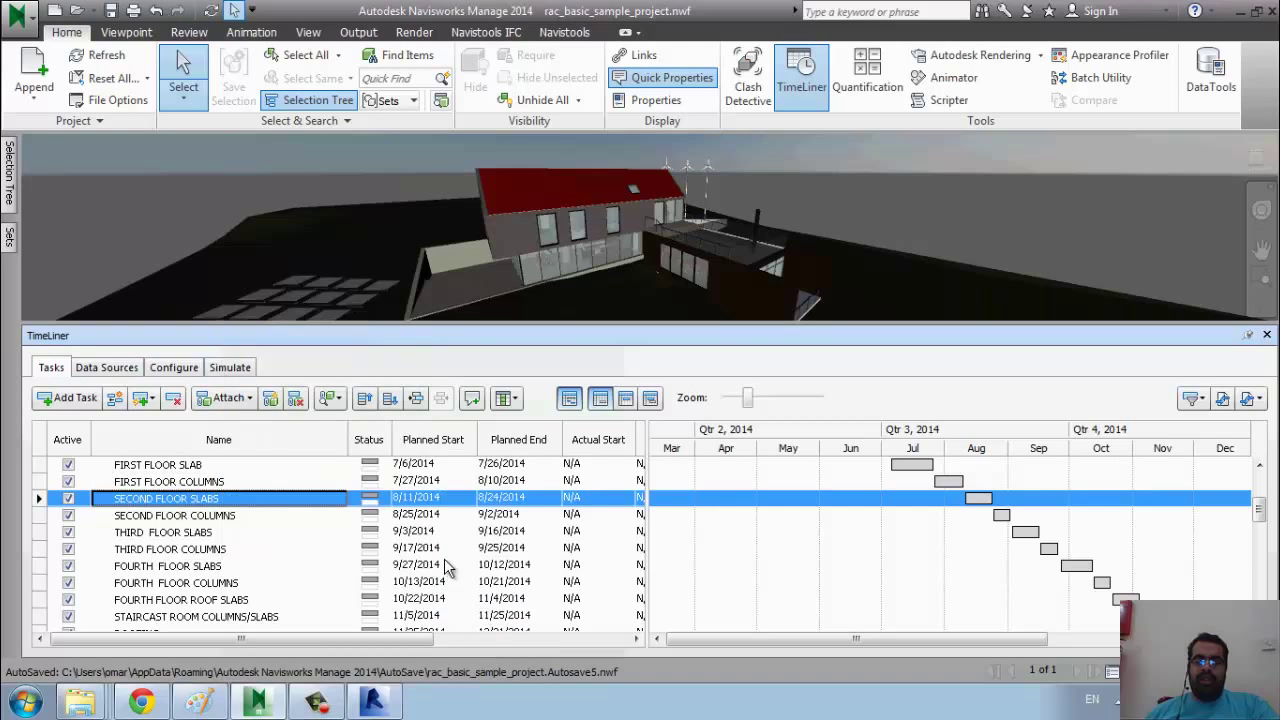
left_click(480, 639)
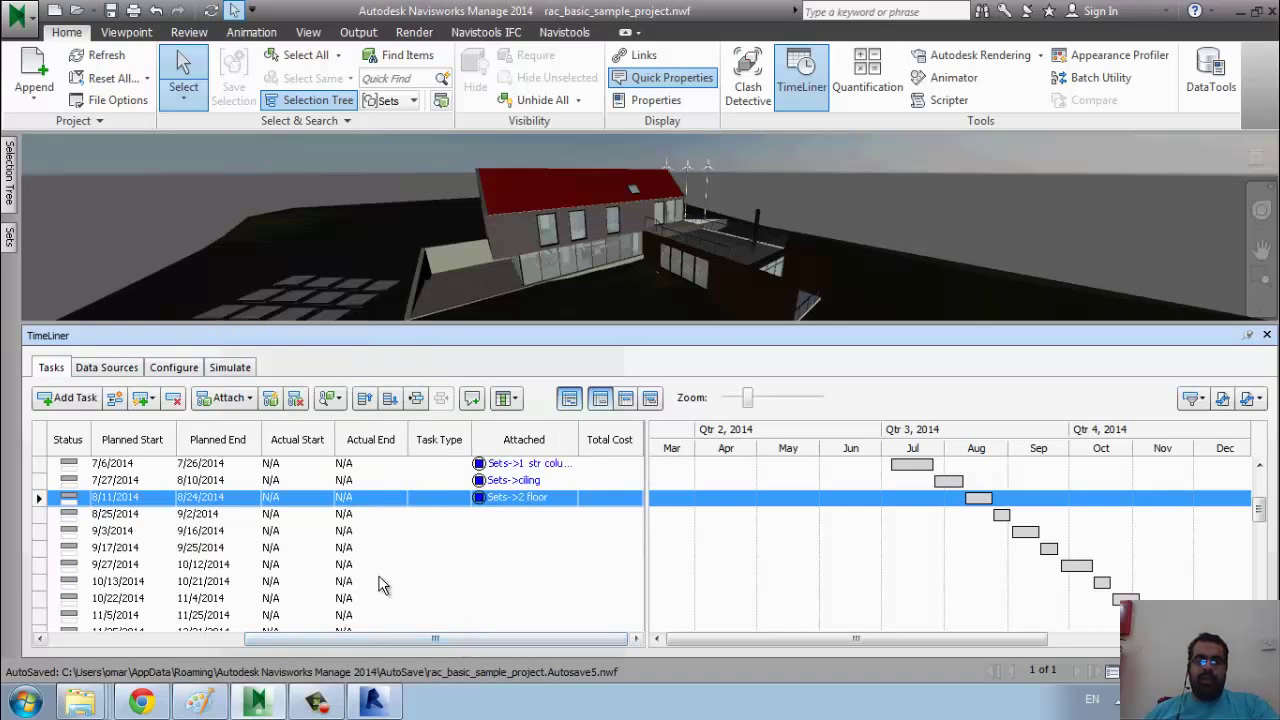
Play the construction simulation to check how the model appears, and return to the task list.
left_click(230, 367)
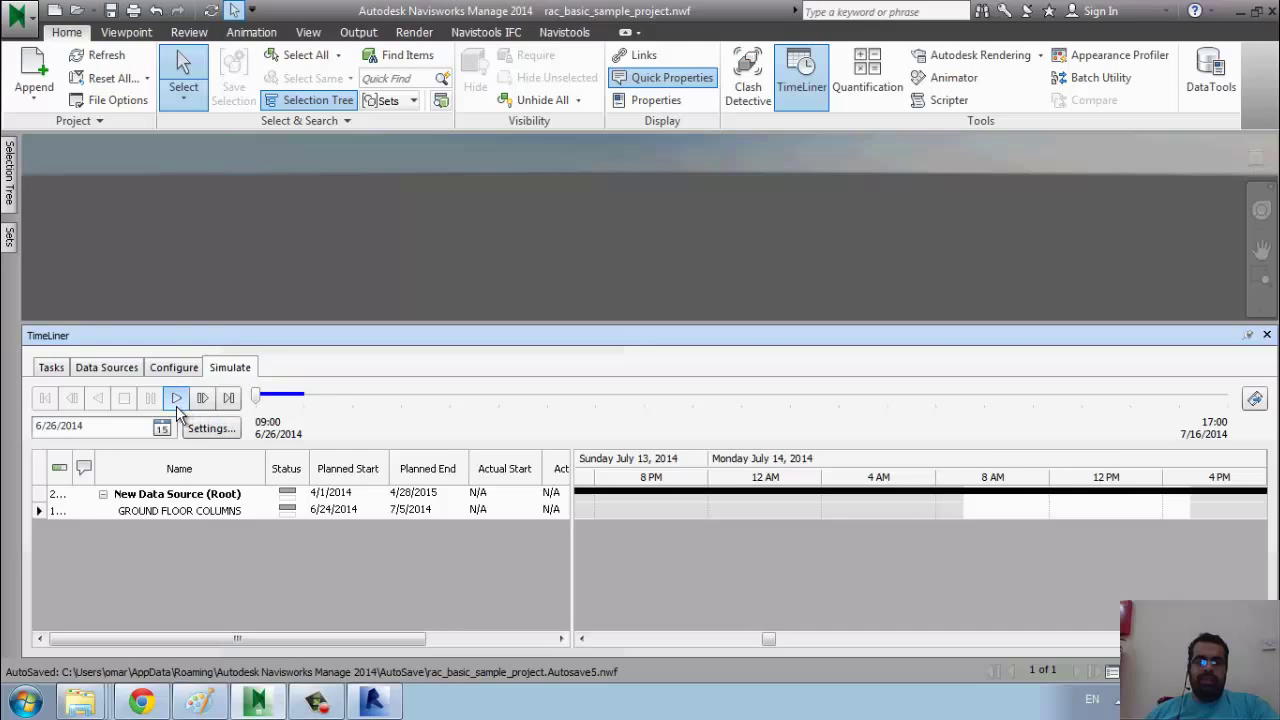
left_click(176, 398)
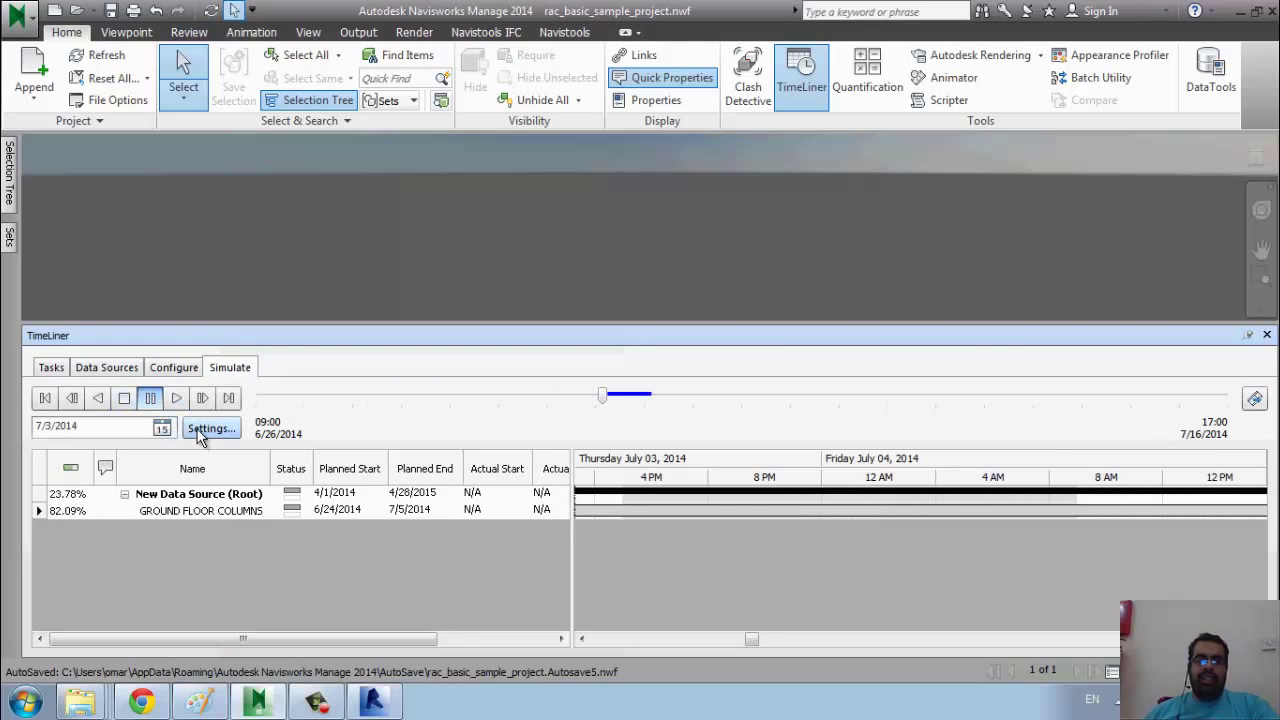
left_click(51, 367)
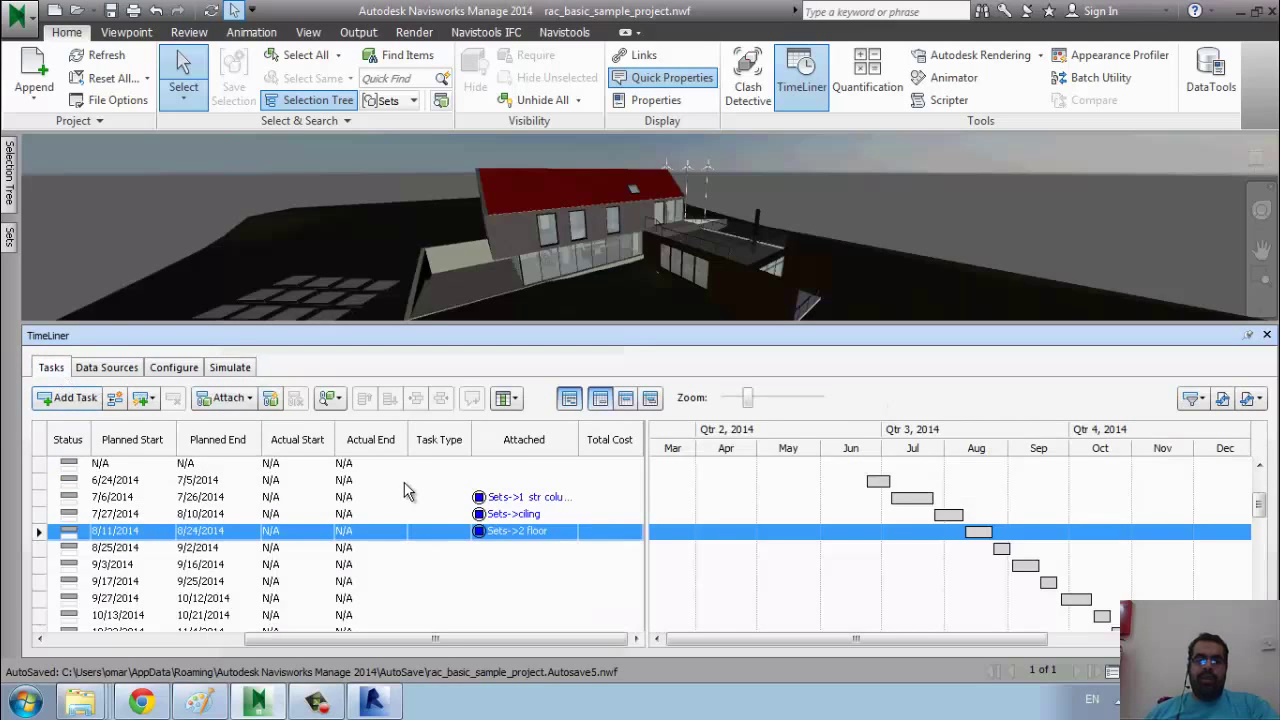
Set the task type of the SUPERSTRUCTURE task to Construct.
left_click(455, 464)
left_click(462, 466)
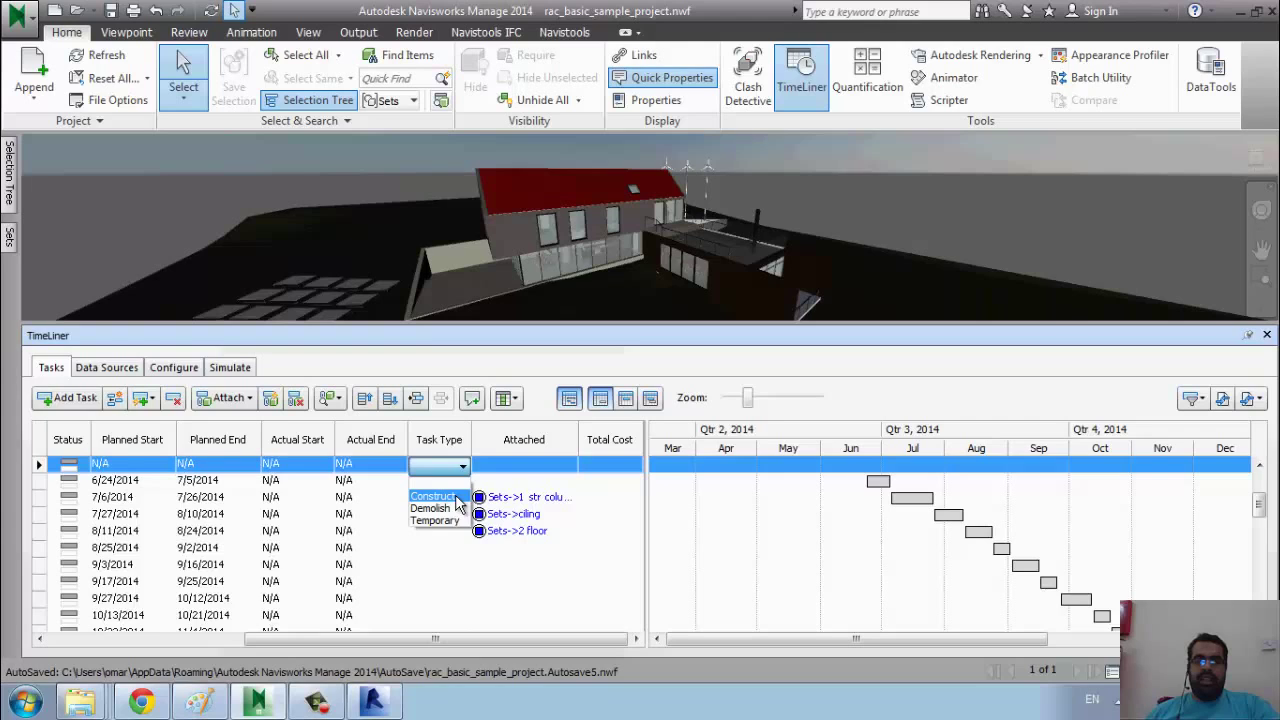
left_click(456, 500)
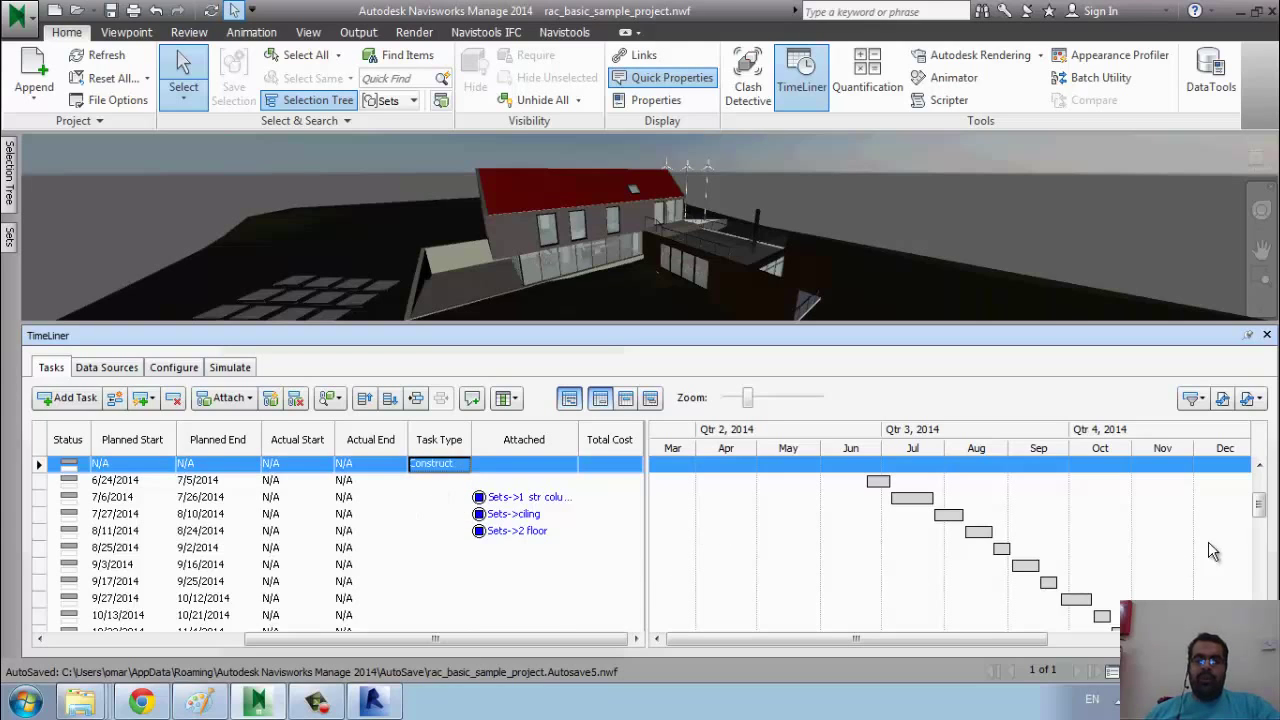
Set the task type of the New Data Source (Root) task to Construct.
scroll(1268, 520, "up", 3)
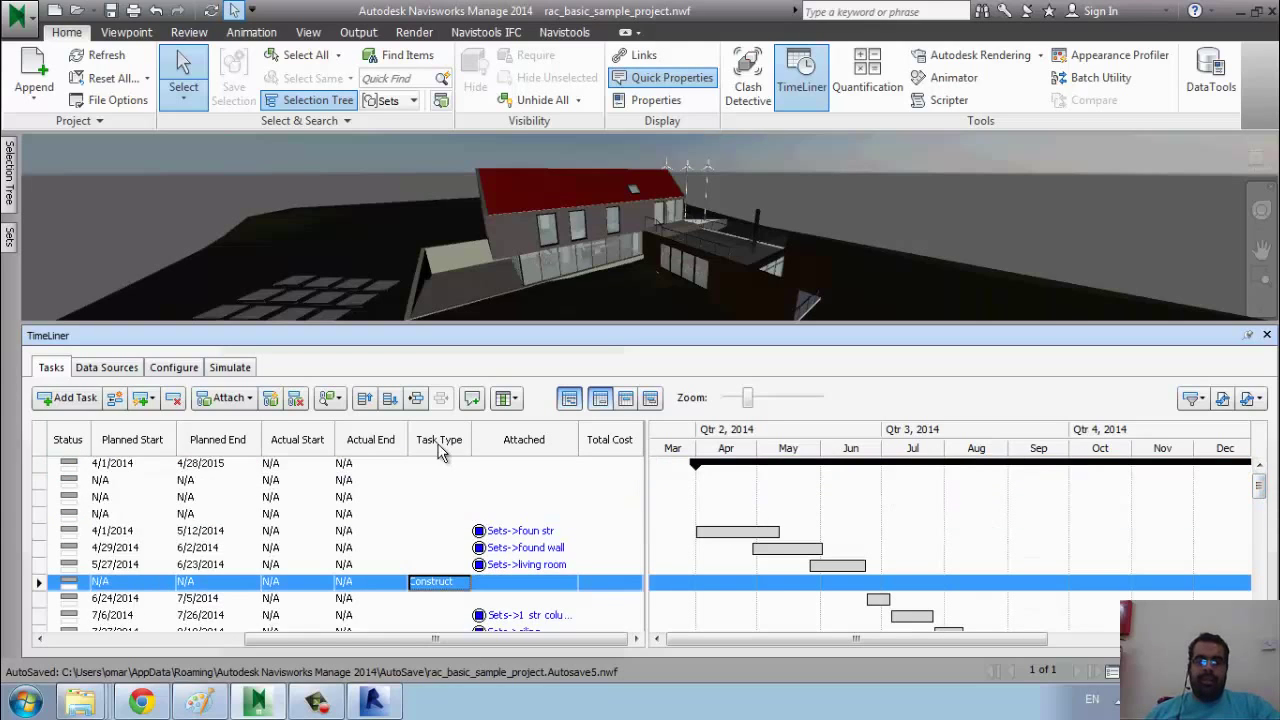
left_click(461, 470)
left_click(461, 467)
left_click(440, 482)
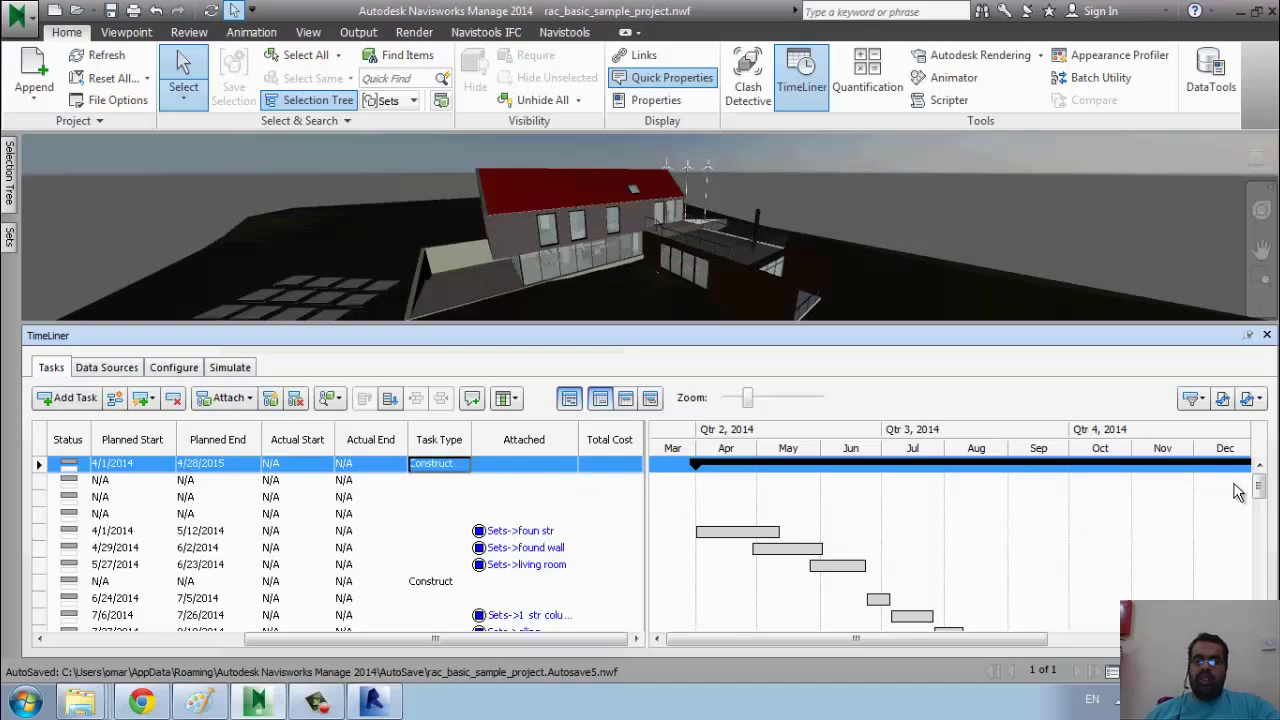
Select all tasks in the schedule and fill the root task's Construct type down to every one of them.
left_click_drag(1262, 490, 1262, 594)
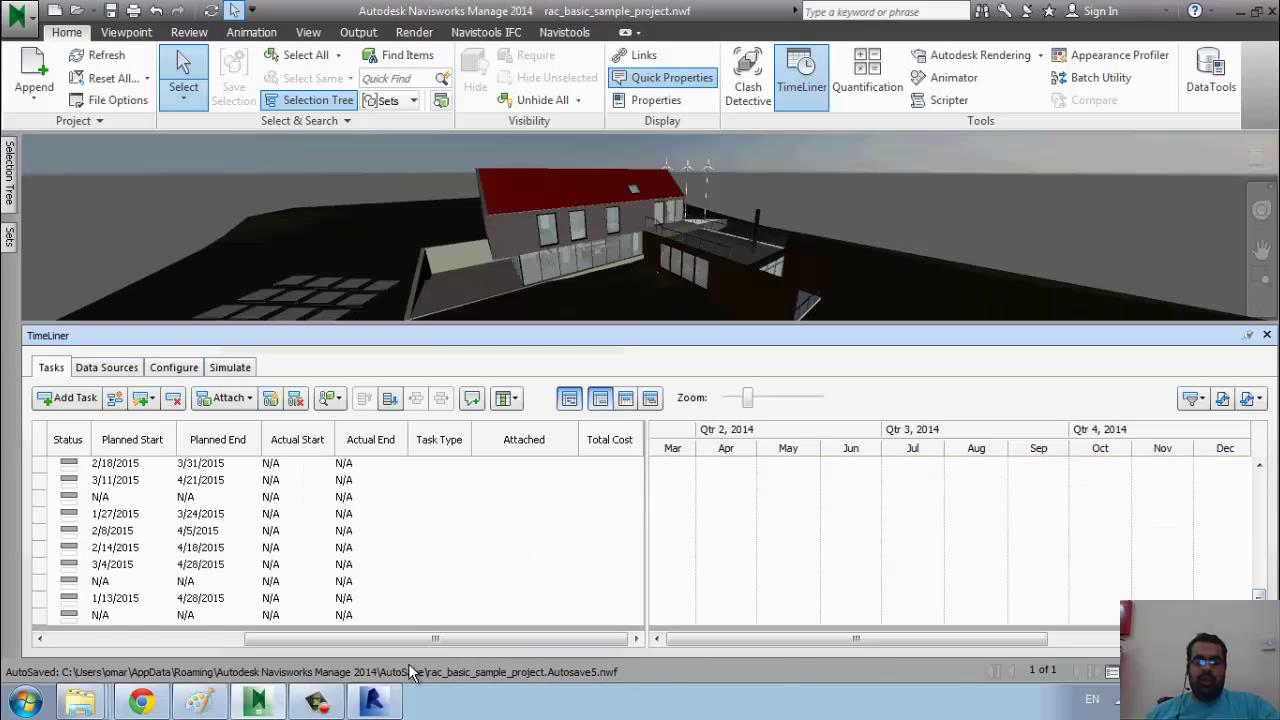
key("ctrl+a")
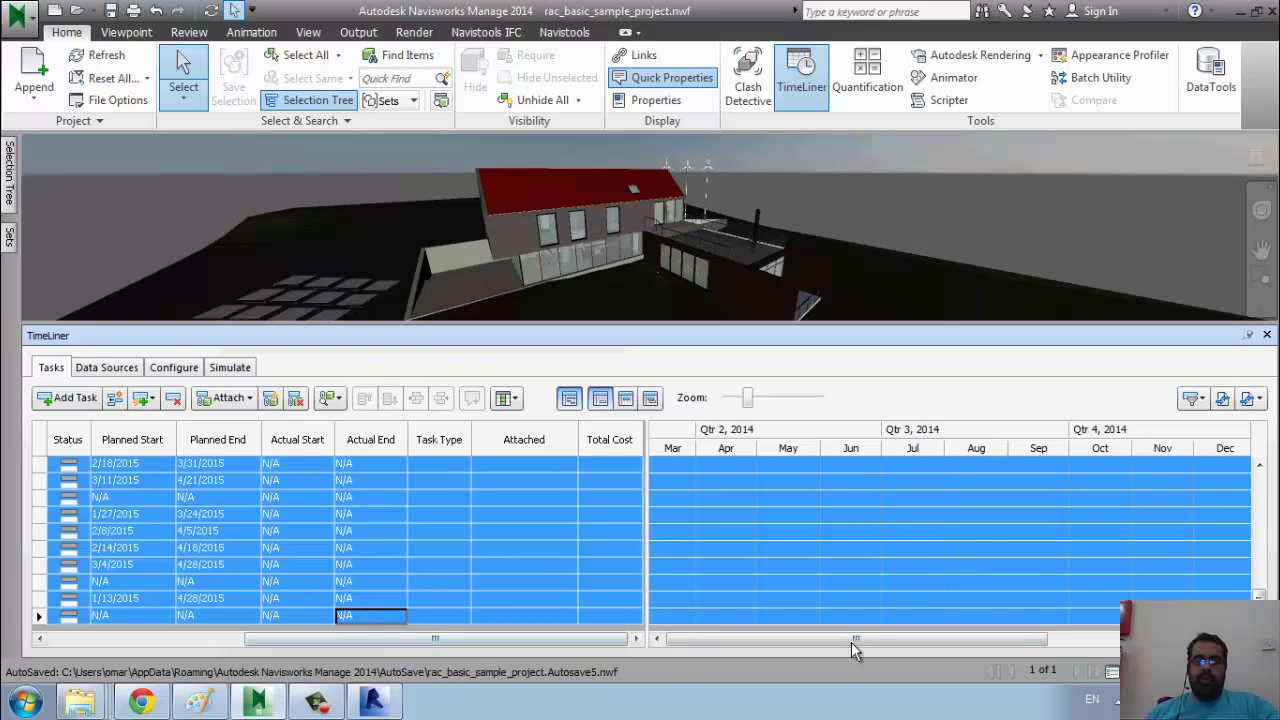
left_click_drag(1258, 592, 1276, 490)
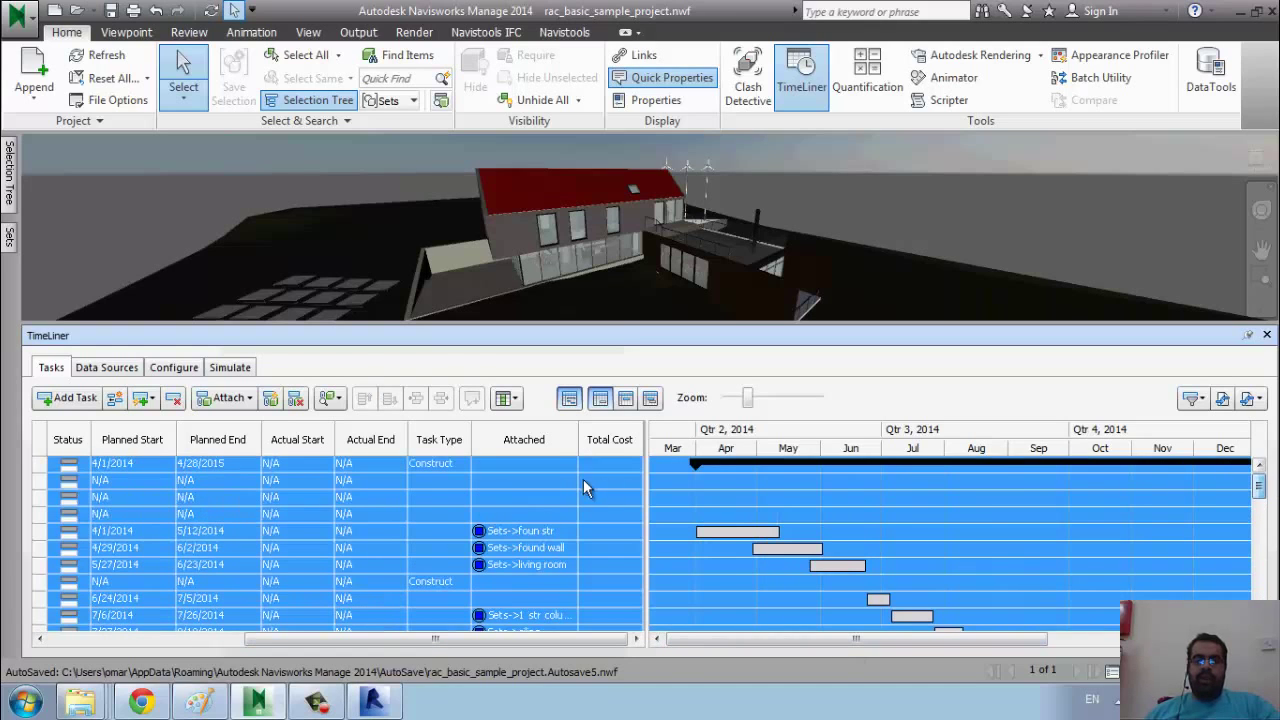
right_click(424, 465)
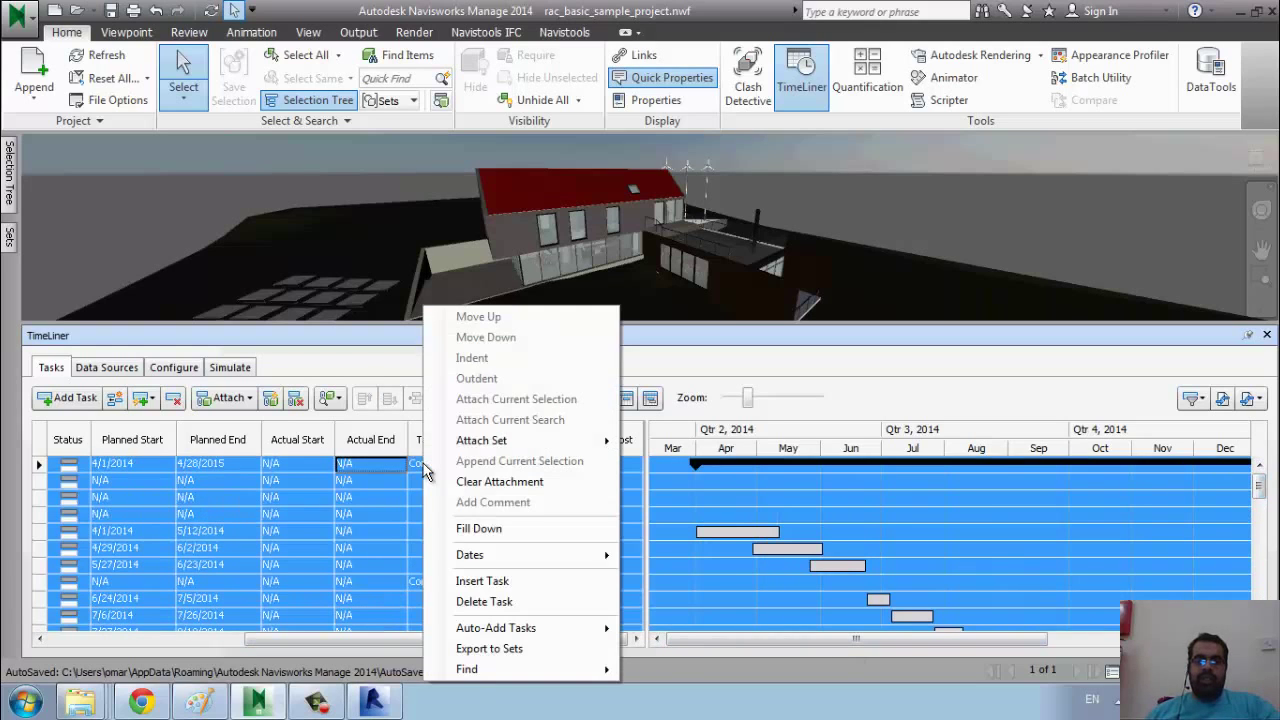
mouse_move(517, 450)
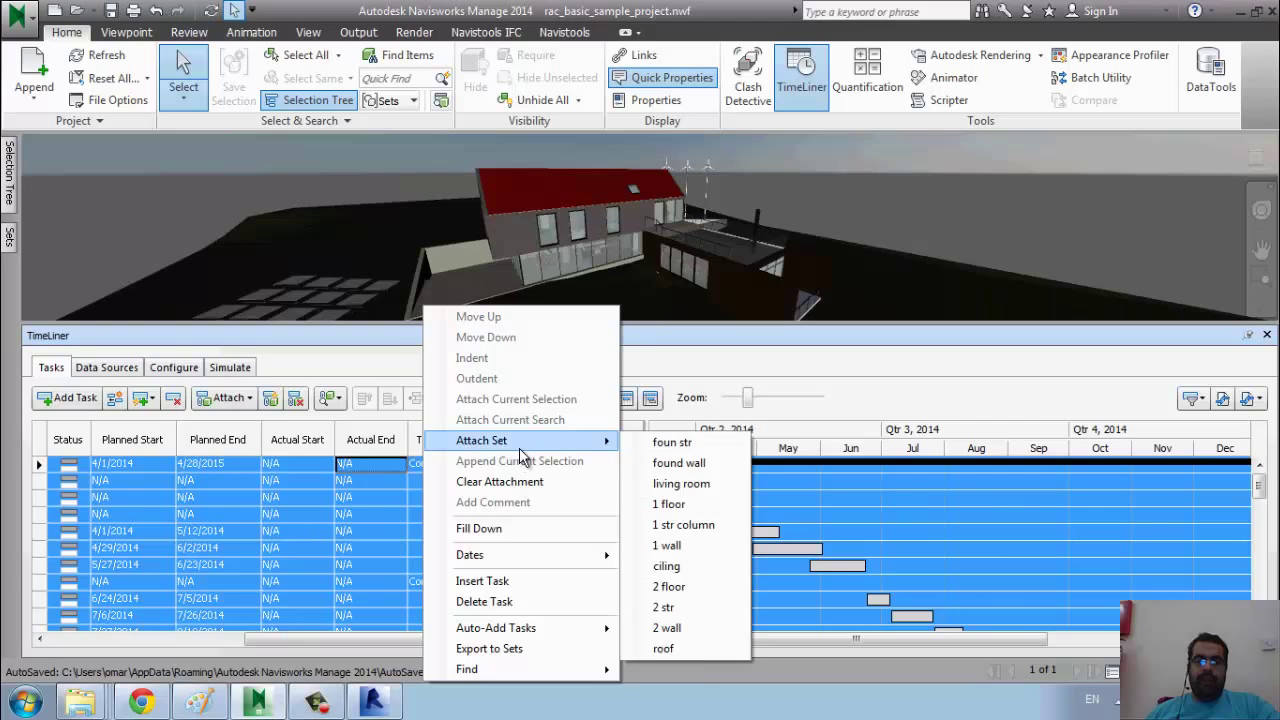
left_click(520, 540)
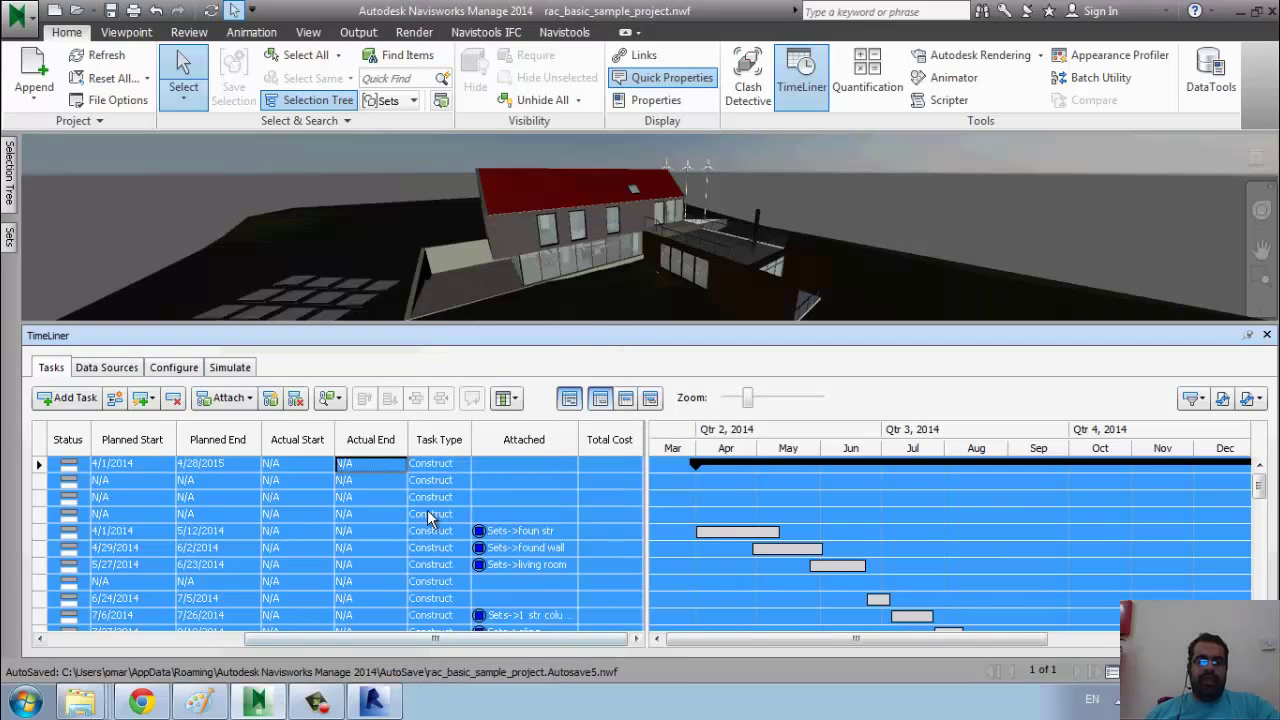